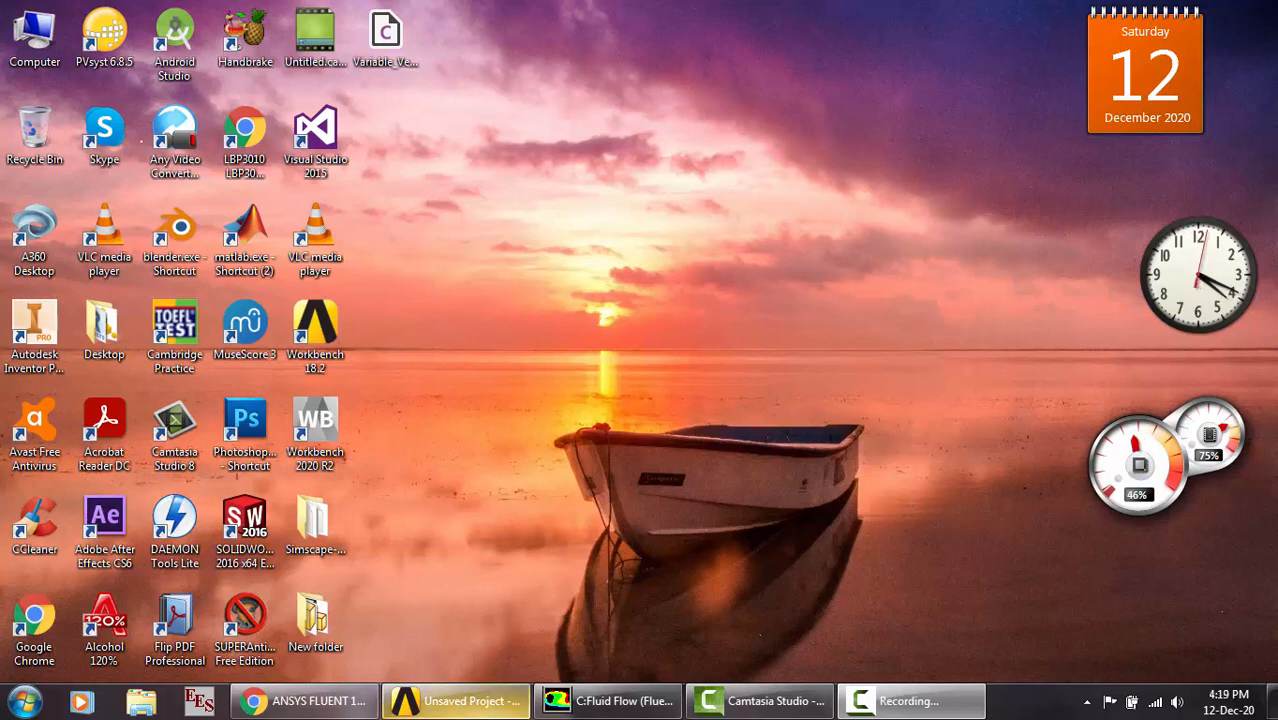
Open the Fluid Flow (Fluent) geometry in DesignModeler and consult the wall heat flux equation in the Fluent user's guide in the browser.
{"action": "left_click", "coordinate": [462, 701]}
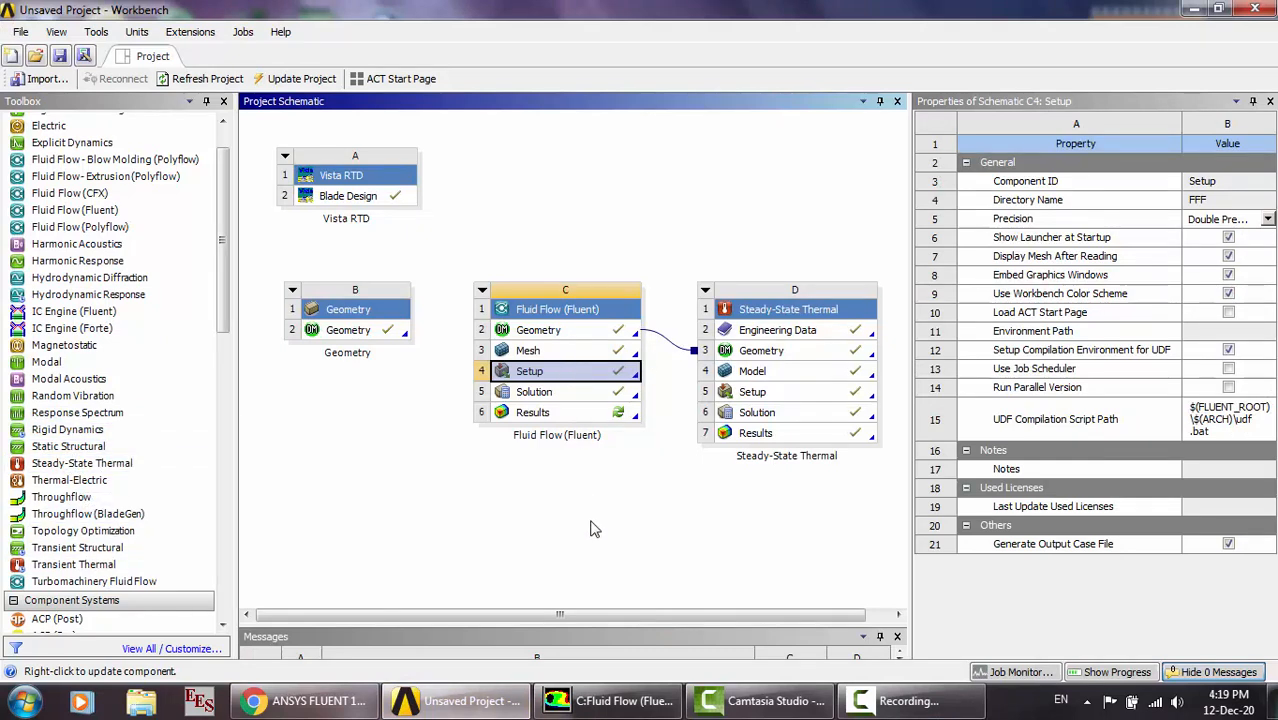
{"action": "double_click", "coordinate": [587, 340]}
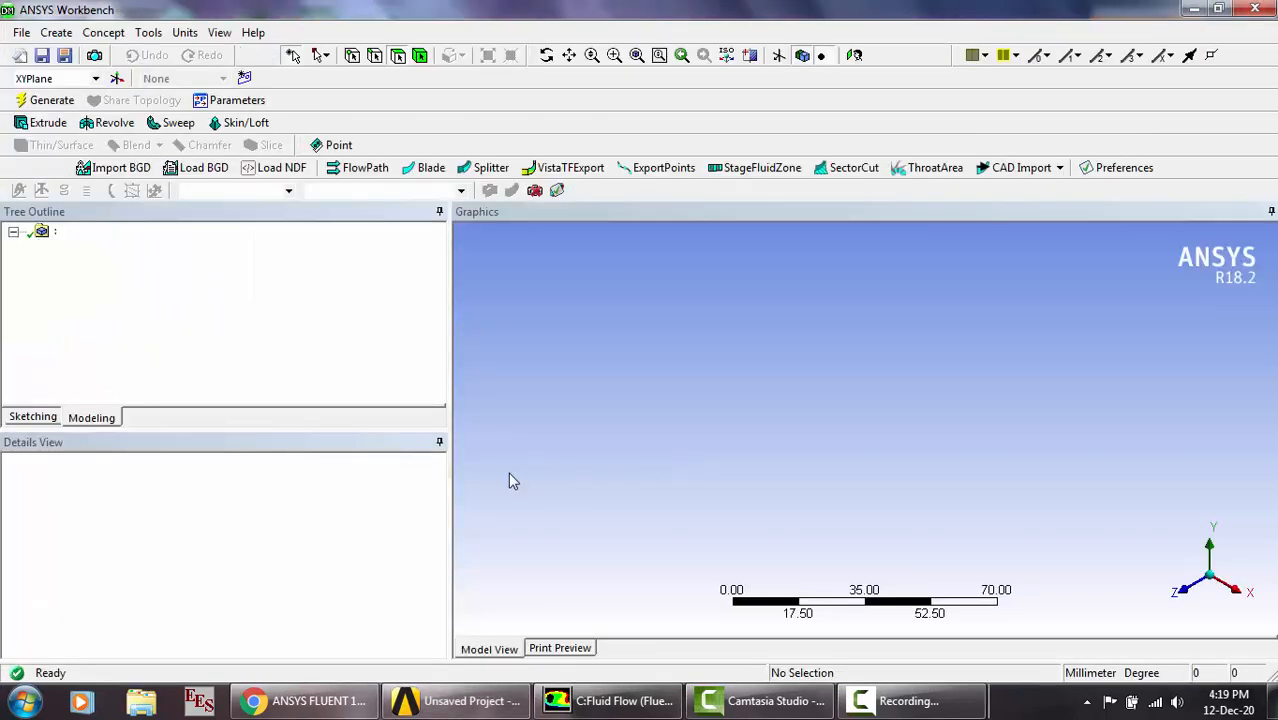
{"action": "left_click", "coordinate": [295, 700]}
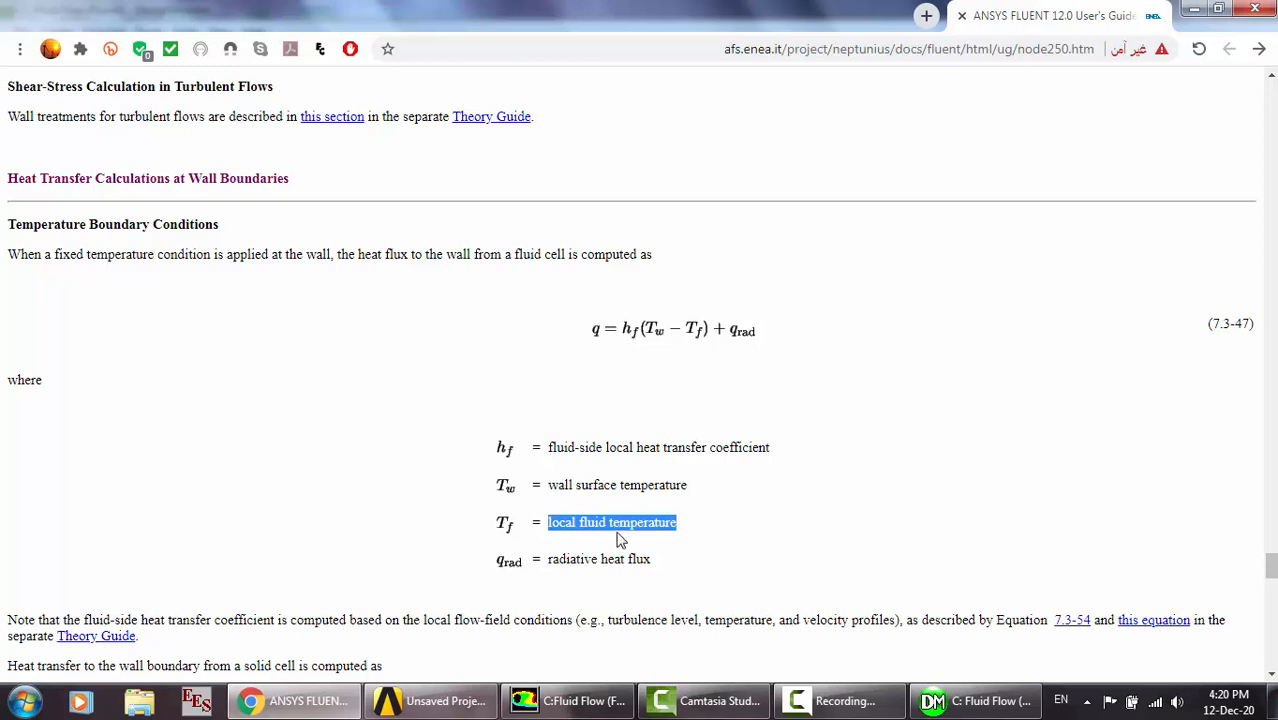
{"action": "left_click", "coordinate": [975, 700]}
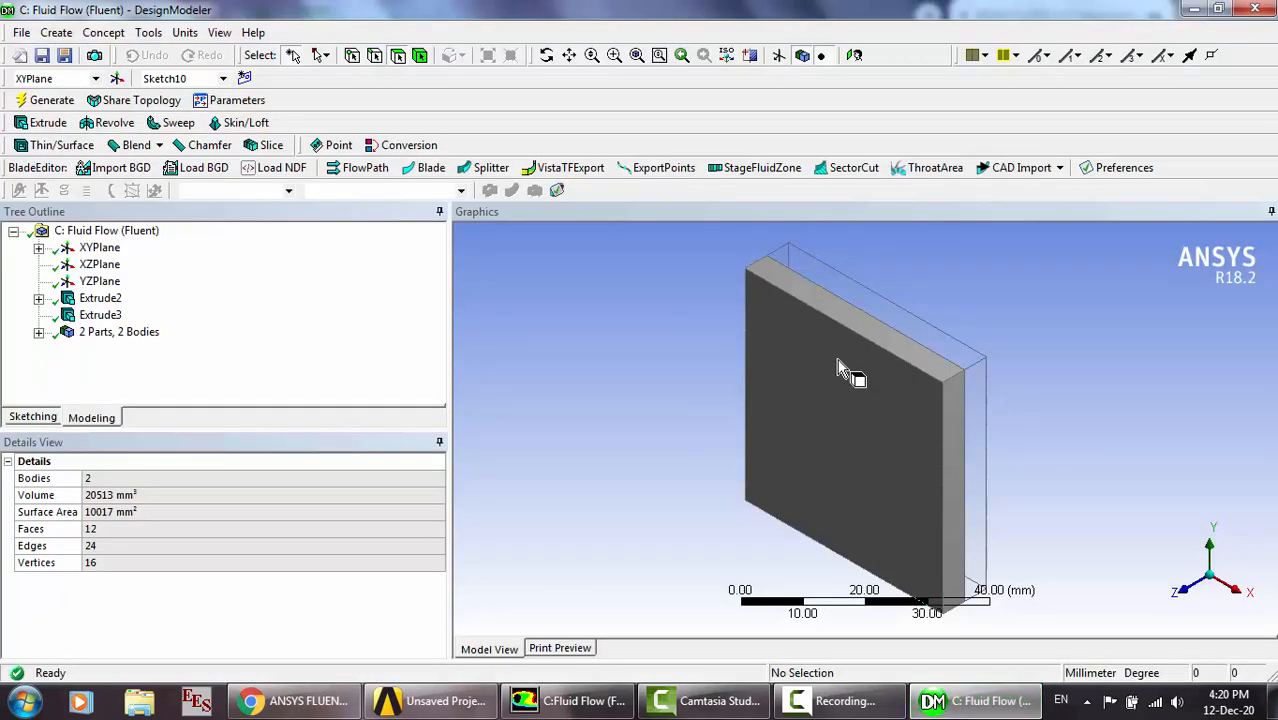
Examine the faces of the solid plate and the adjoining fluid body from several angles.
{"action": "left_click", "coordinate": [871, 382]}
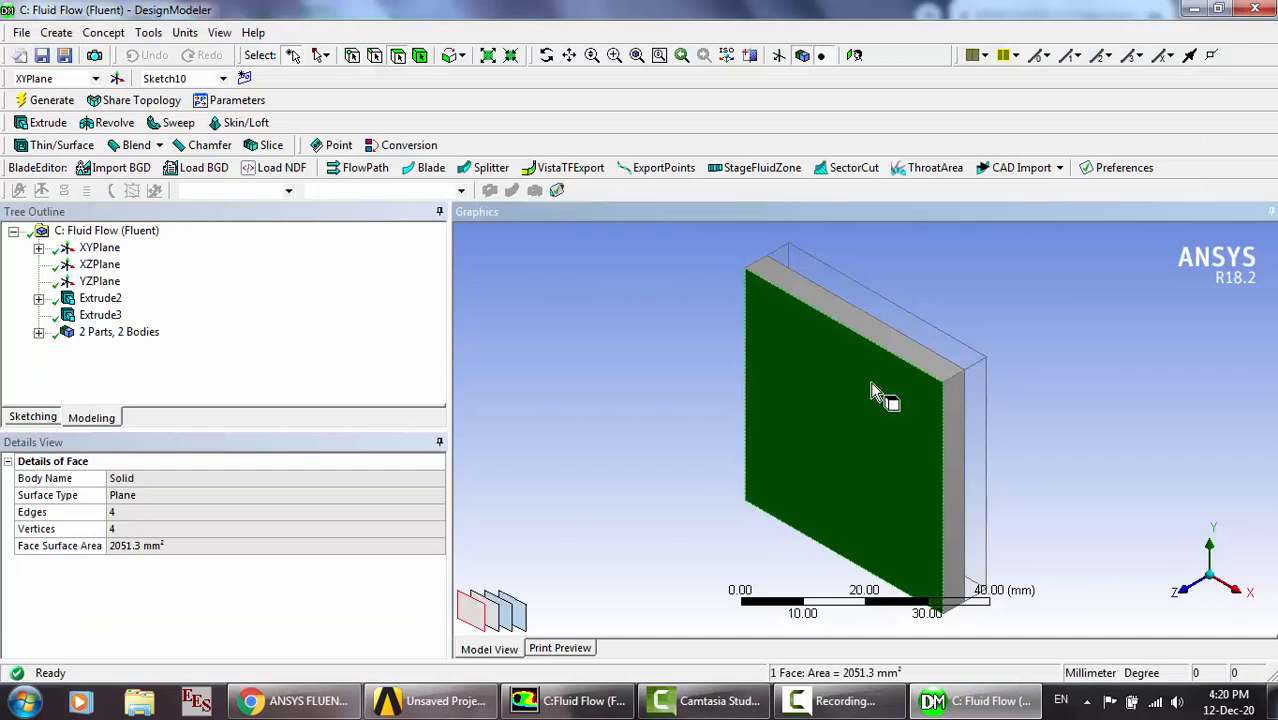
{"action": "left_click", "coordinate": [917, 371]}
{"action": "left_click", "coordinate": [880, 417]}
{"action": "left_click", "coordinate": [976, 398]}
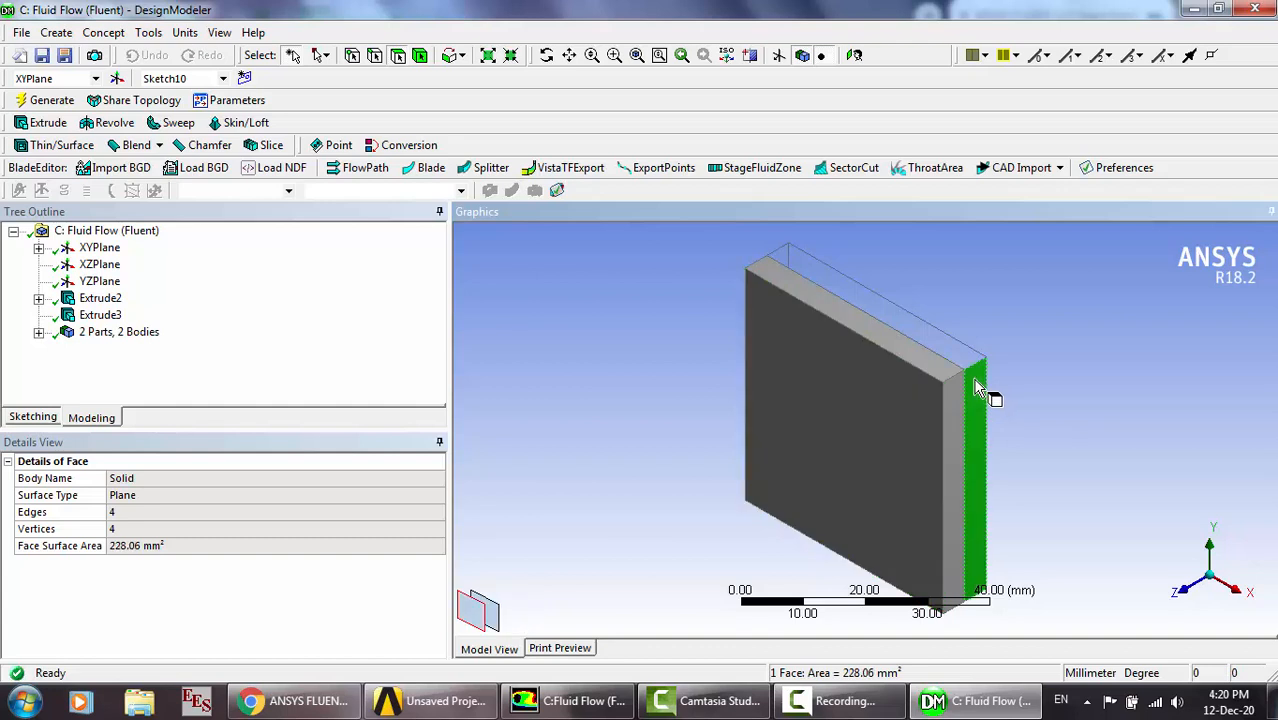
{"action": "left_click", "coordinate": [547, 55]}
{"action": "left_click_drag", "start_coordinate": [893, 434], "coordinate": [834, 420]}
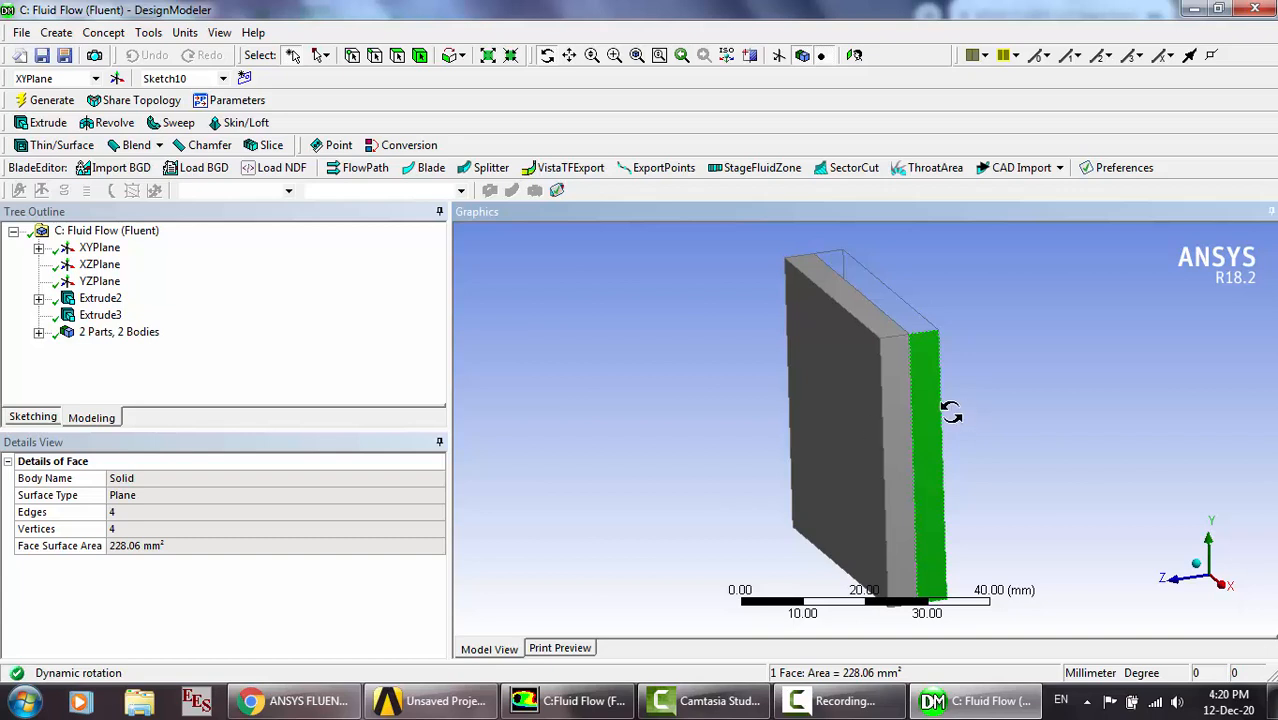
{"action": "mouse_move", "coordinate": [959, 422]}
{"action": "left_mouse_down"}
{"action": "mouse_move", "coordinate": [907, 422]}
{"action": "mouse_move", "coordinate": [958, 411]}
{"action": "left_mouse_up"}
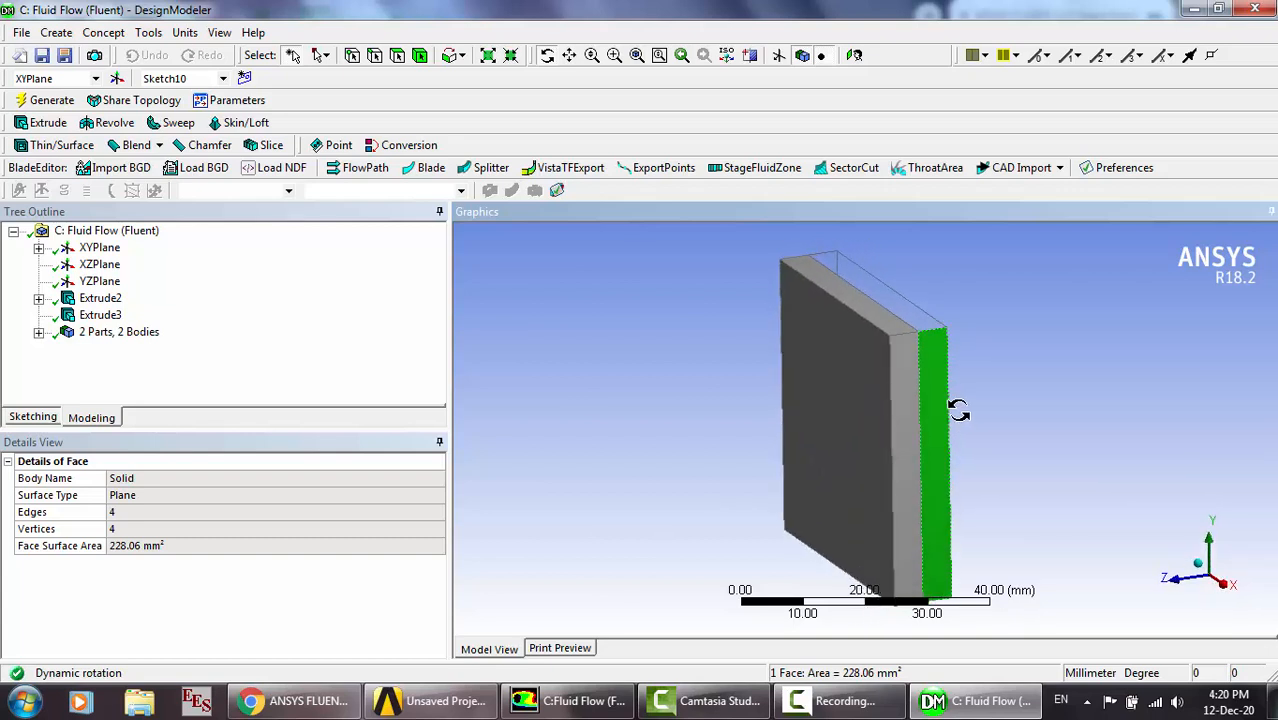
{"action": "scroll", "coordinate": [958, 410], "scroll_direction": "up", "scroll_amount": 2}
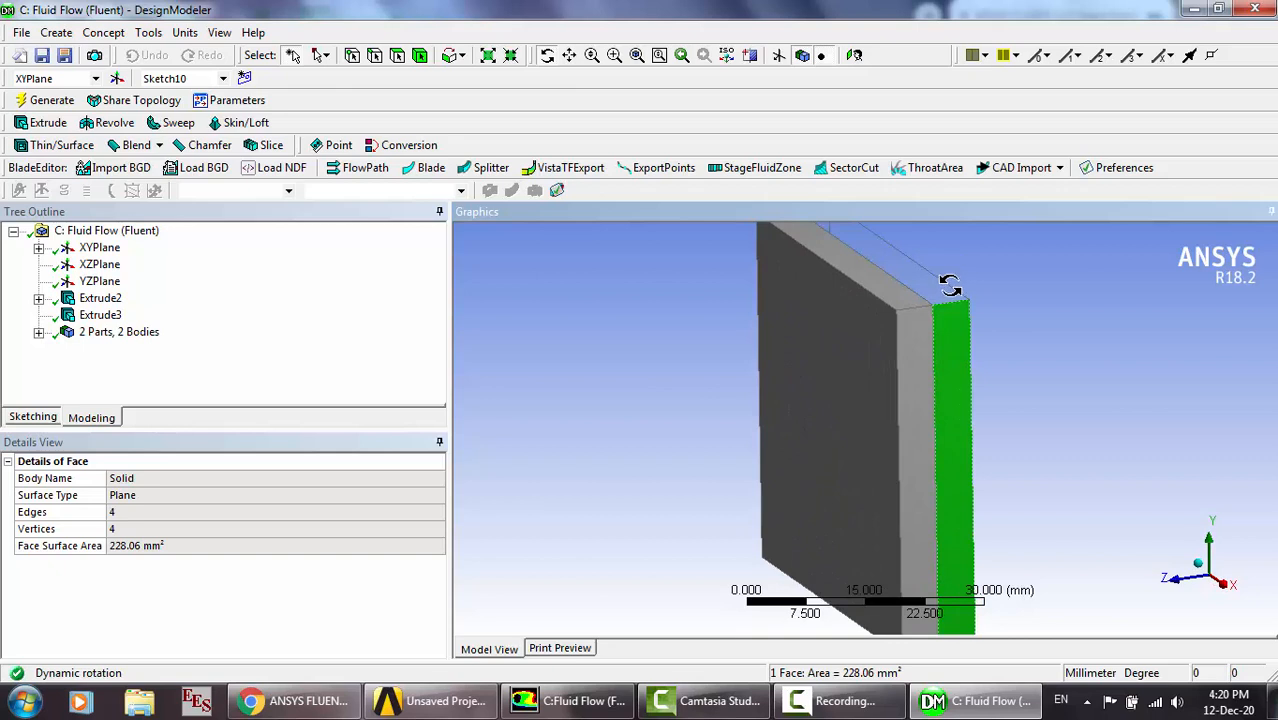
{"action": "left_click_drag", "start_coordinate": [833, 357], "coordinate": [844, 362]}
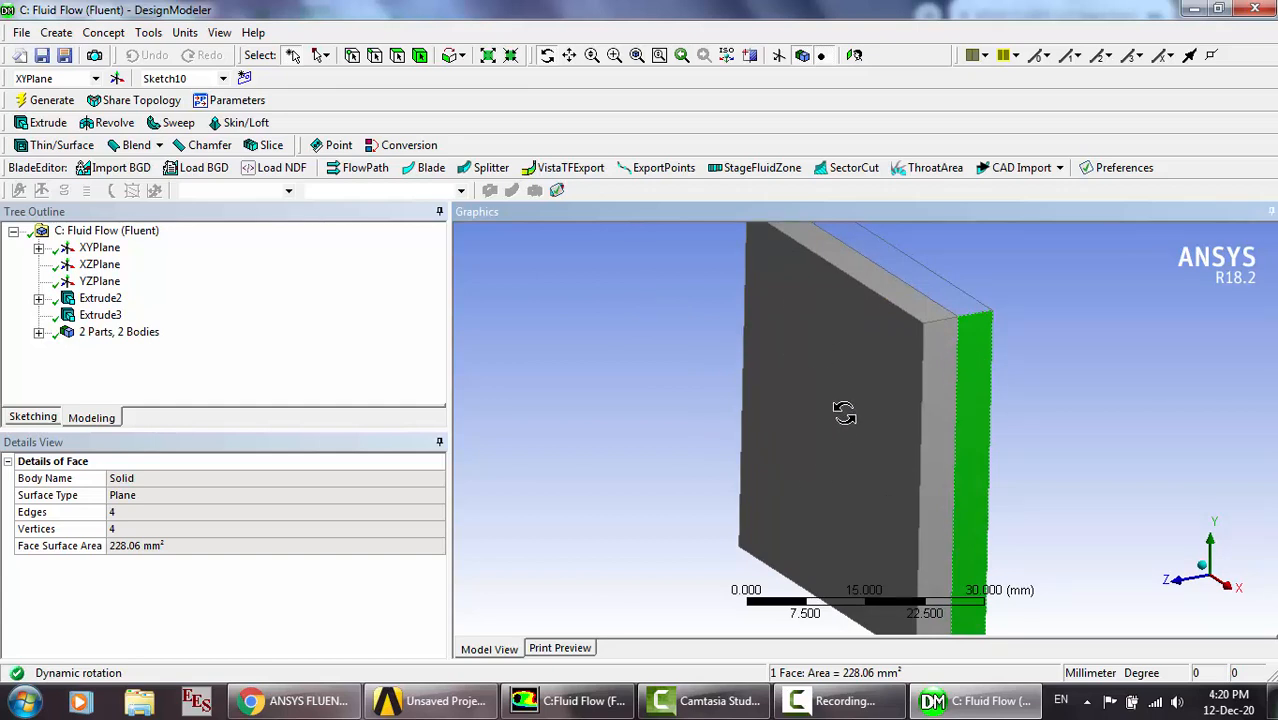
{"action": "left_click", "coordinate": [419, 55]}
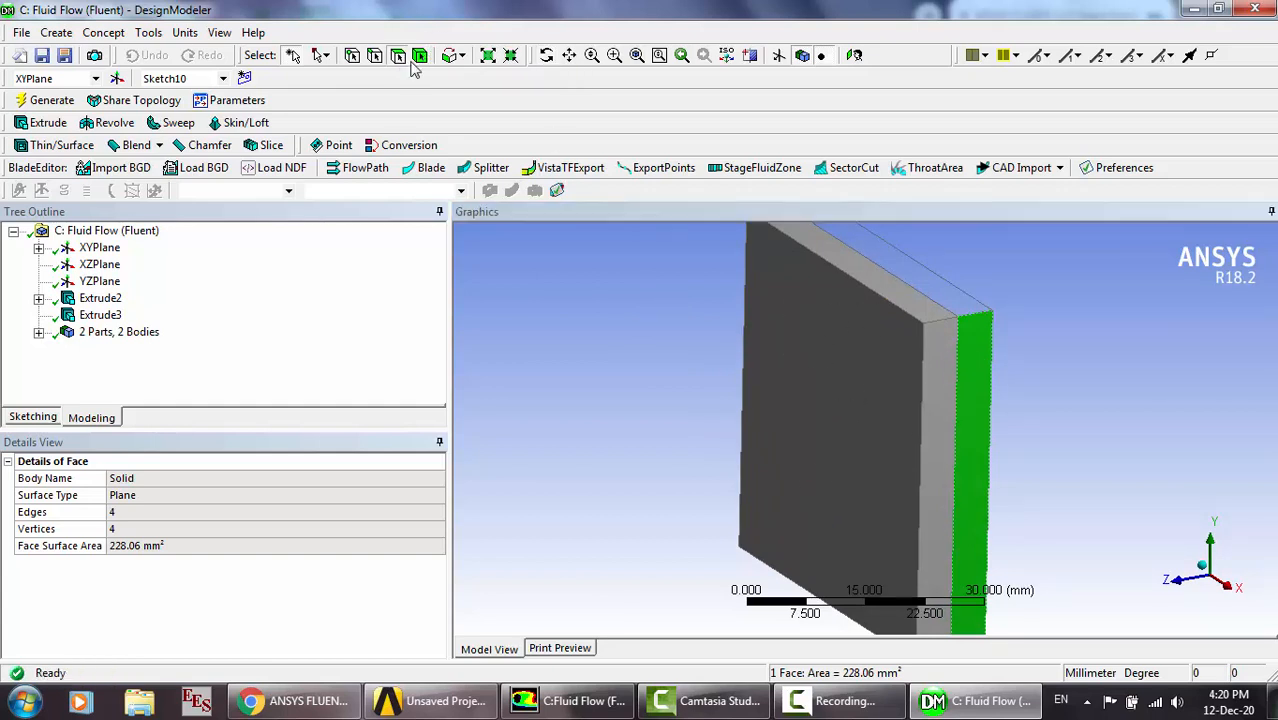
{"action": "left_click", "coordinate": [849, 388]}
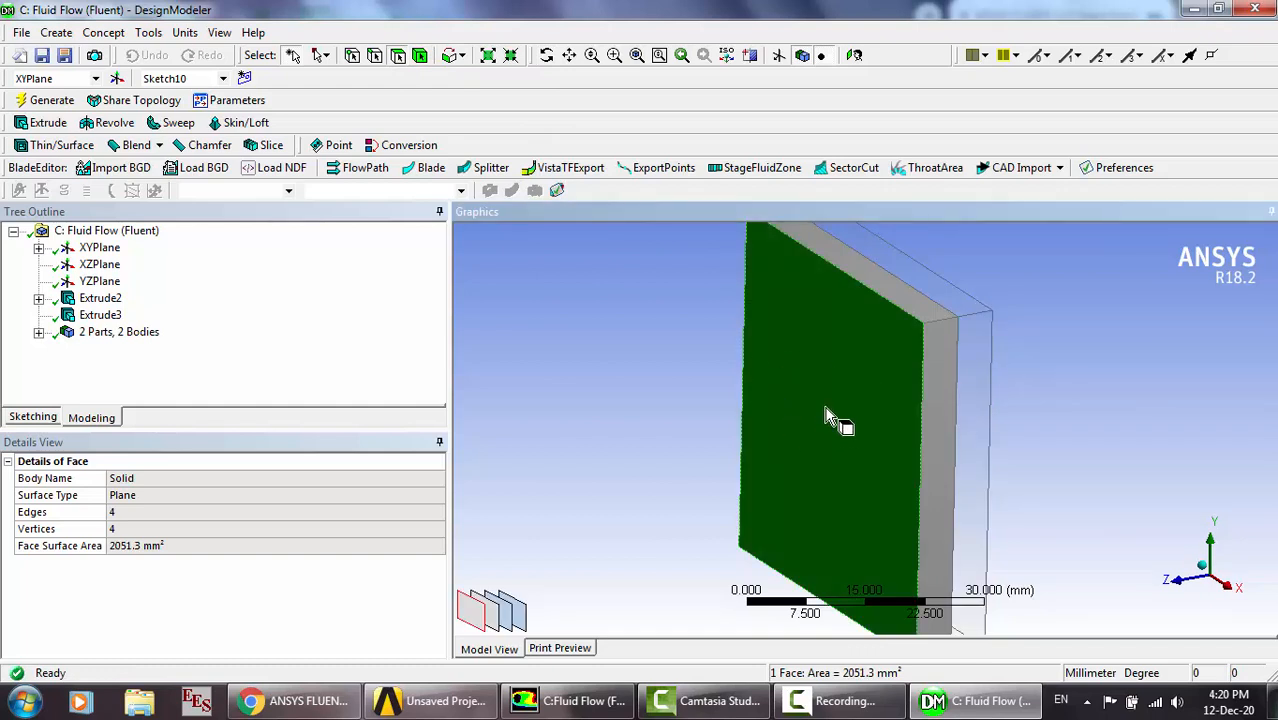
{"action": "left_click", "coordinate": [1035, 405]}
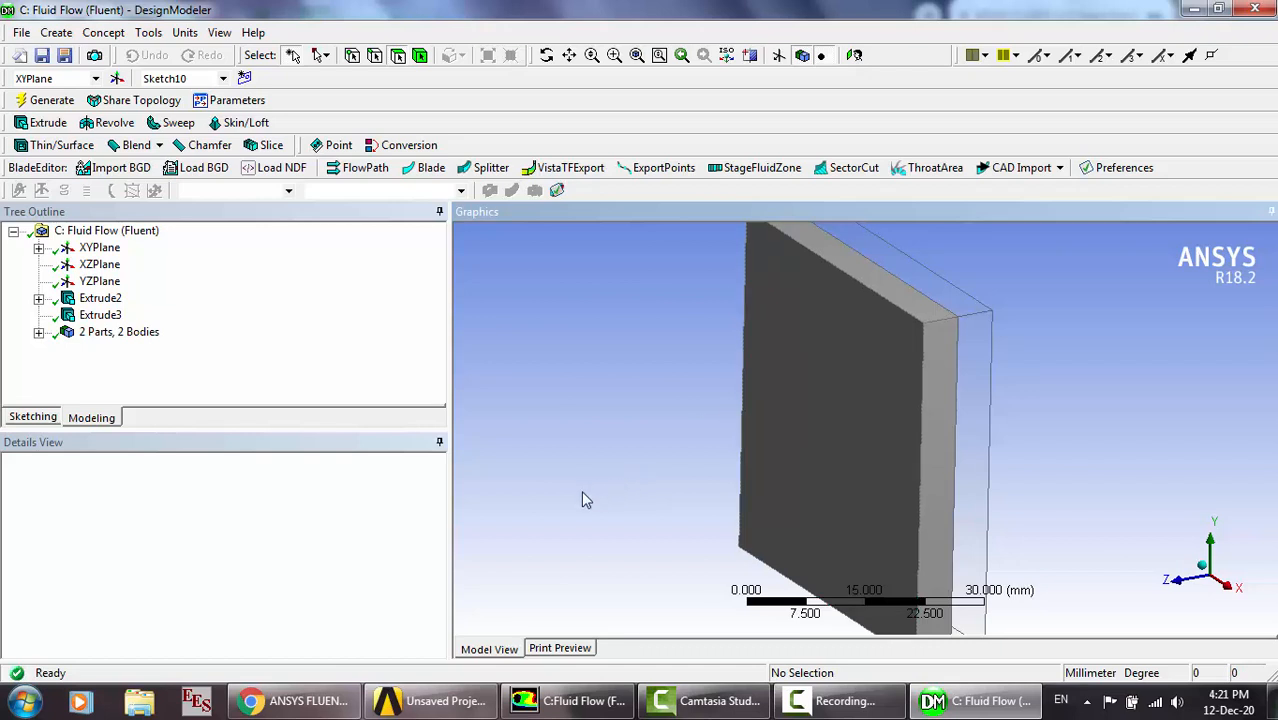
Switch to the Fluent session and review the physics models and the fluid and solid materials.
{"action": "left_click", "coordinate": [576, 705]}
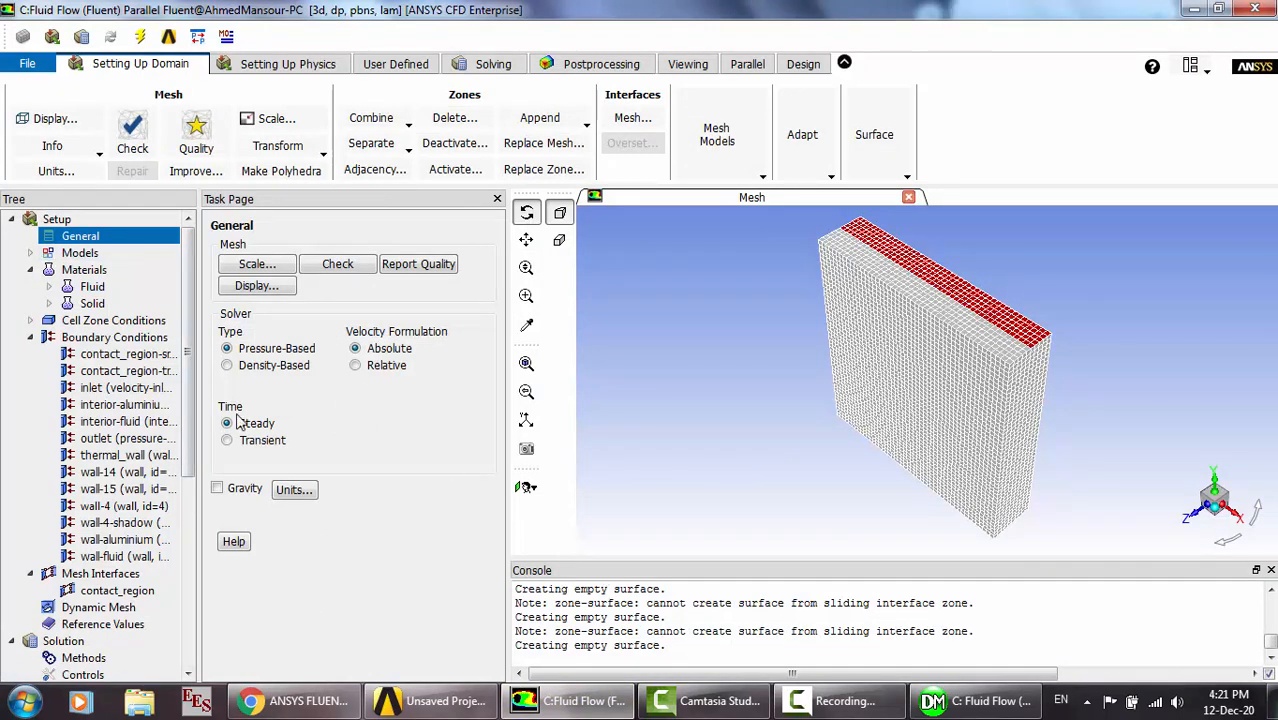
{"action": "left_click", "coordinate": [31, 254]}
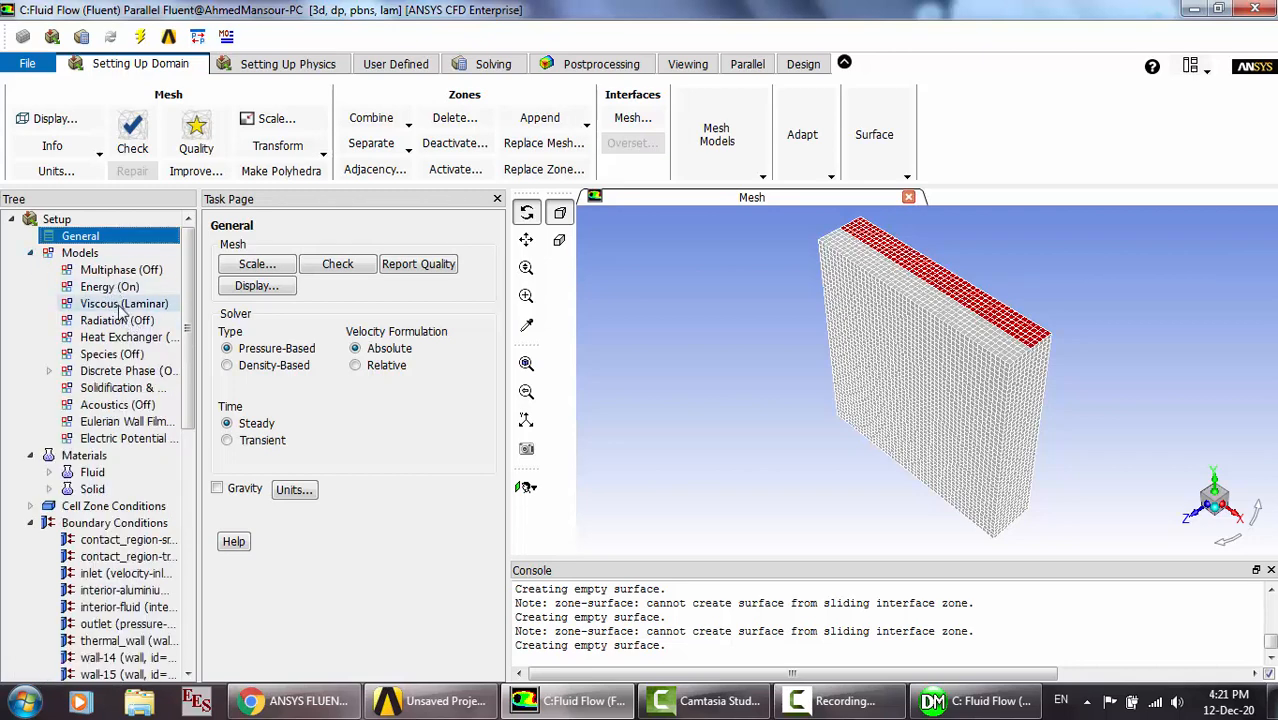
{"action": "left_click", "coordinate": [31, 255]}
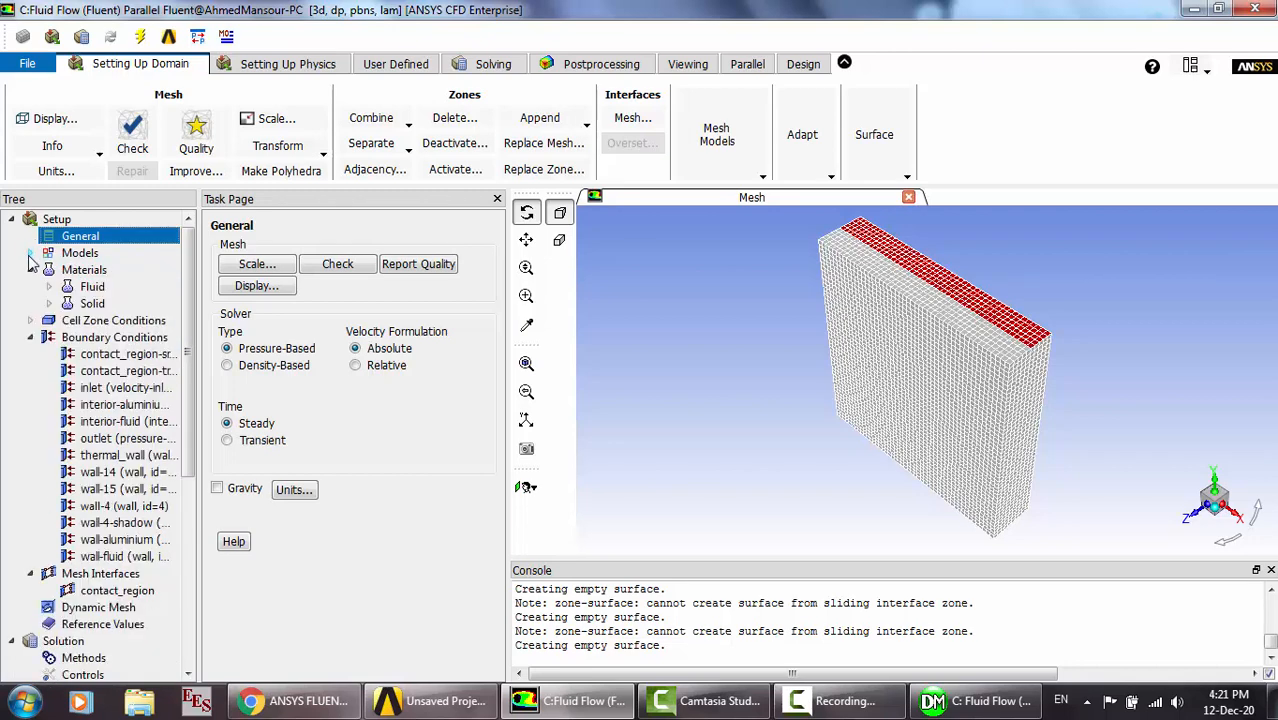
{"action": "double_click", "coordinate": [95, 270]}
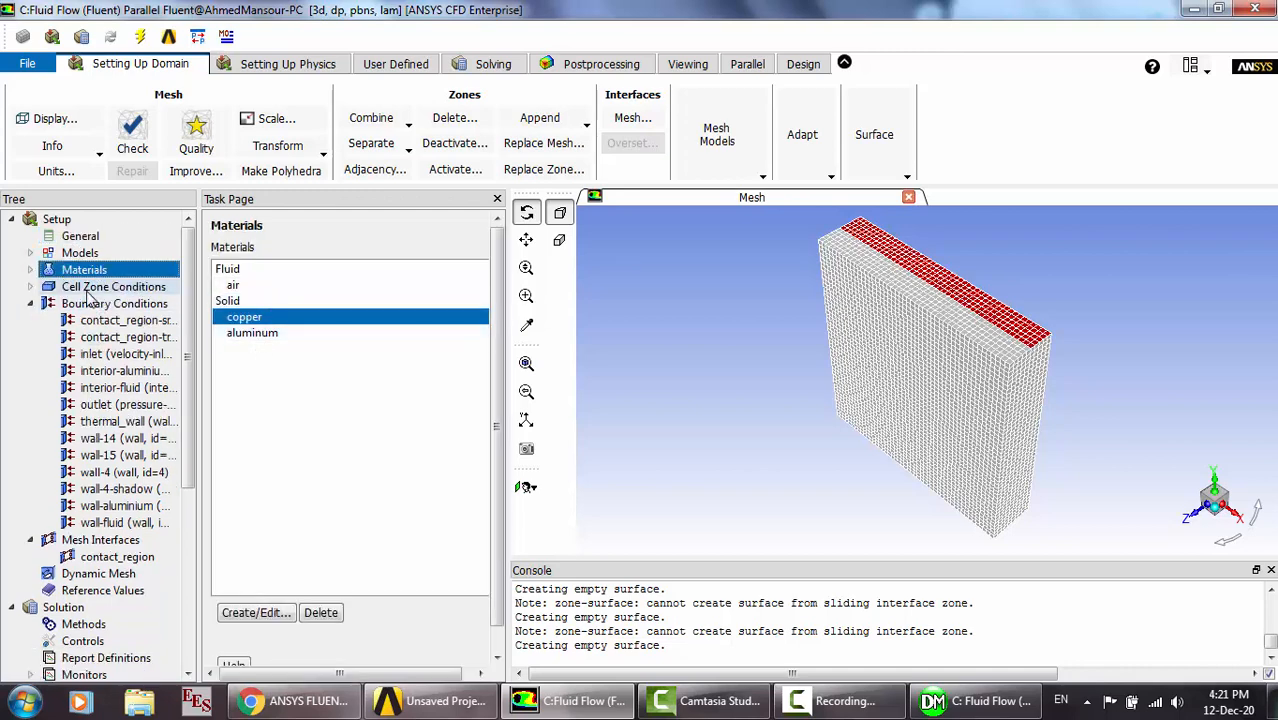
Review the cell zone conditions of the aluminium and fluid zones.
{"action": "double_click", "coordinate": [90, 287]}
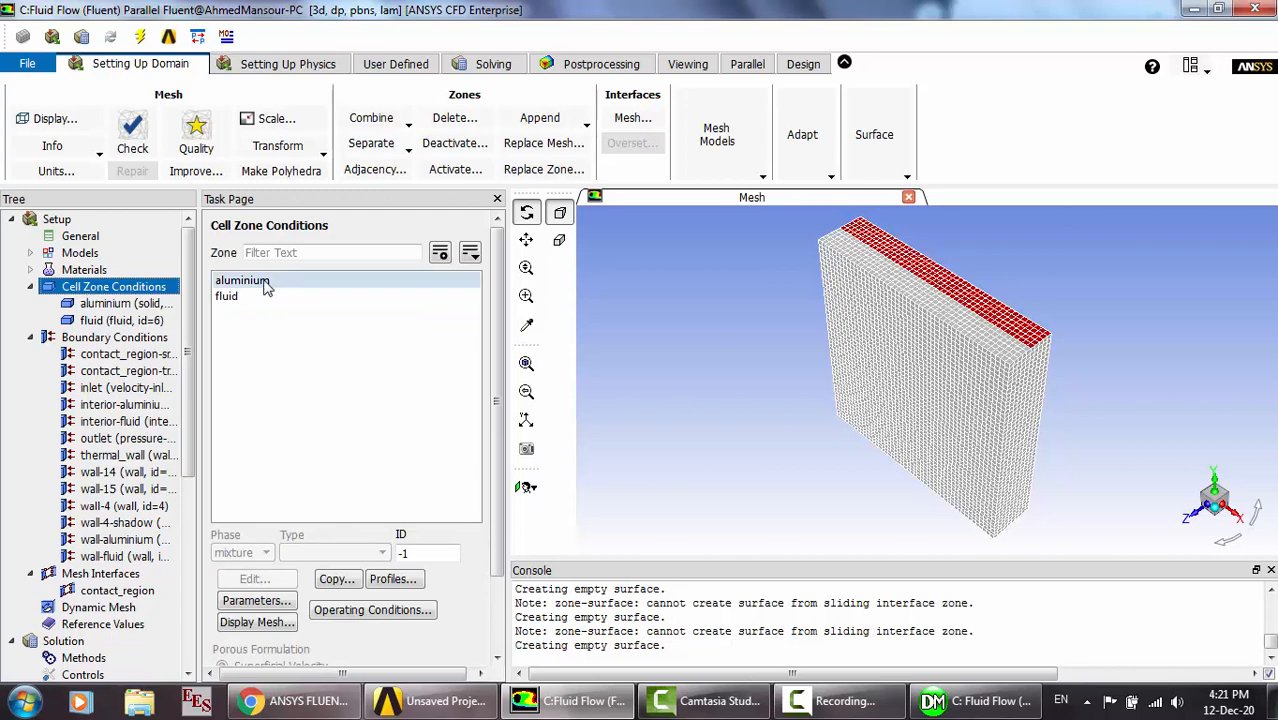
{"action": "left_click", "coordinate": [264, 285]}
{"action": "left_click", "coordinate": [283, 579]}
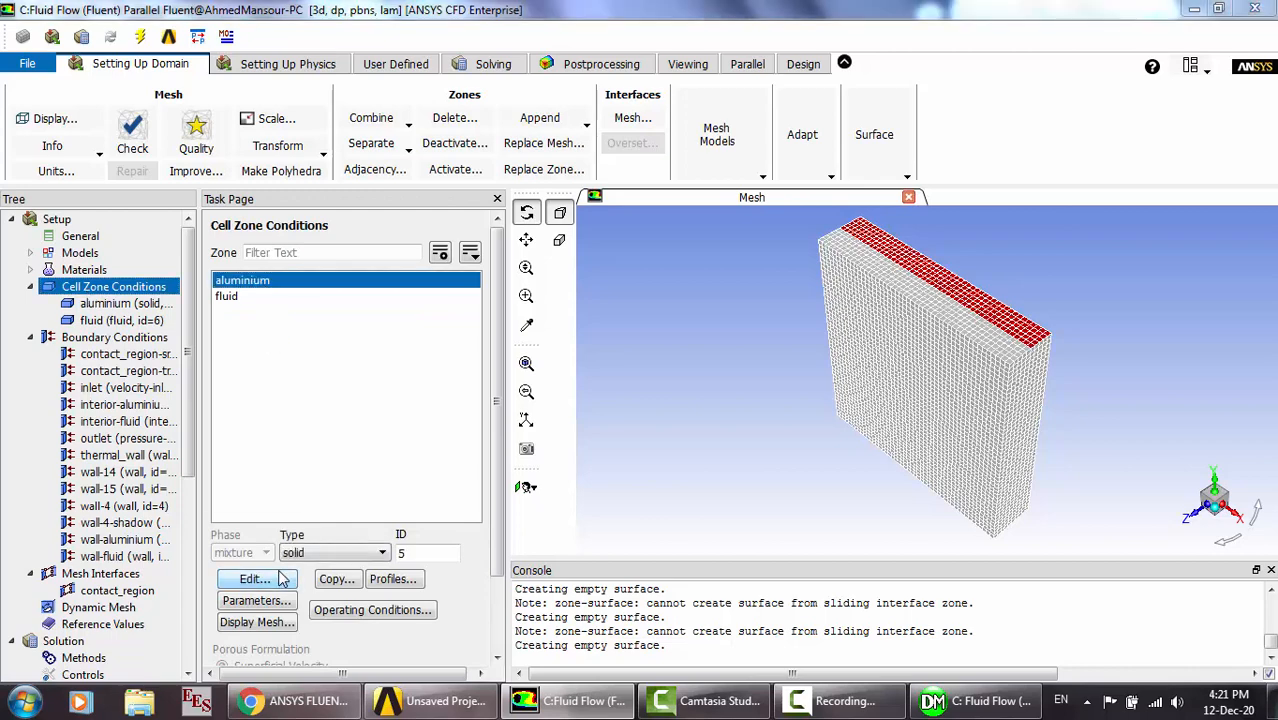
{"action": "left_click", "coordinate": [750, 362]}
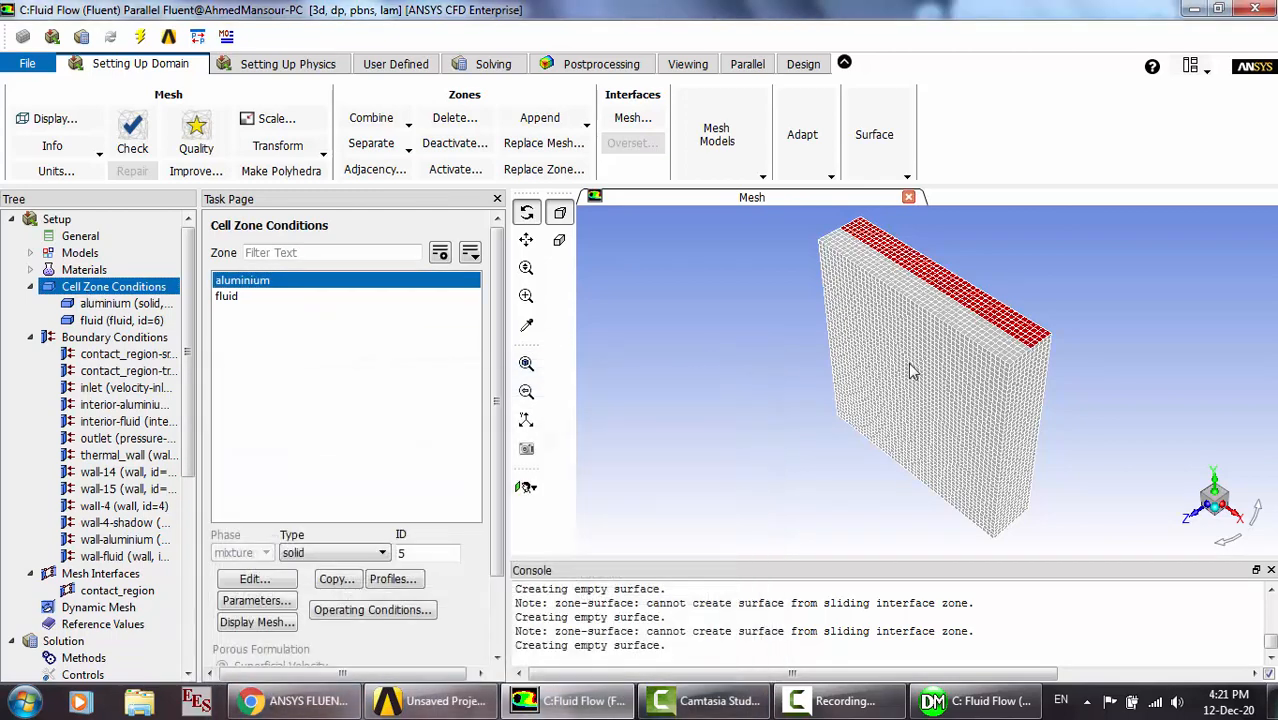
{"action": "left_click", "coordinate": [250, 297]}
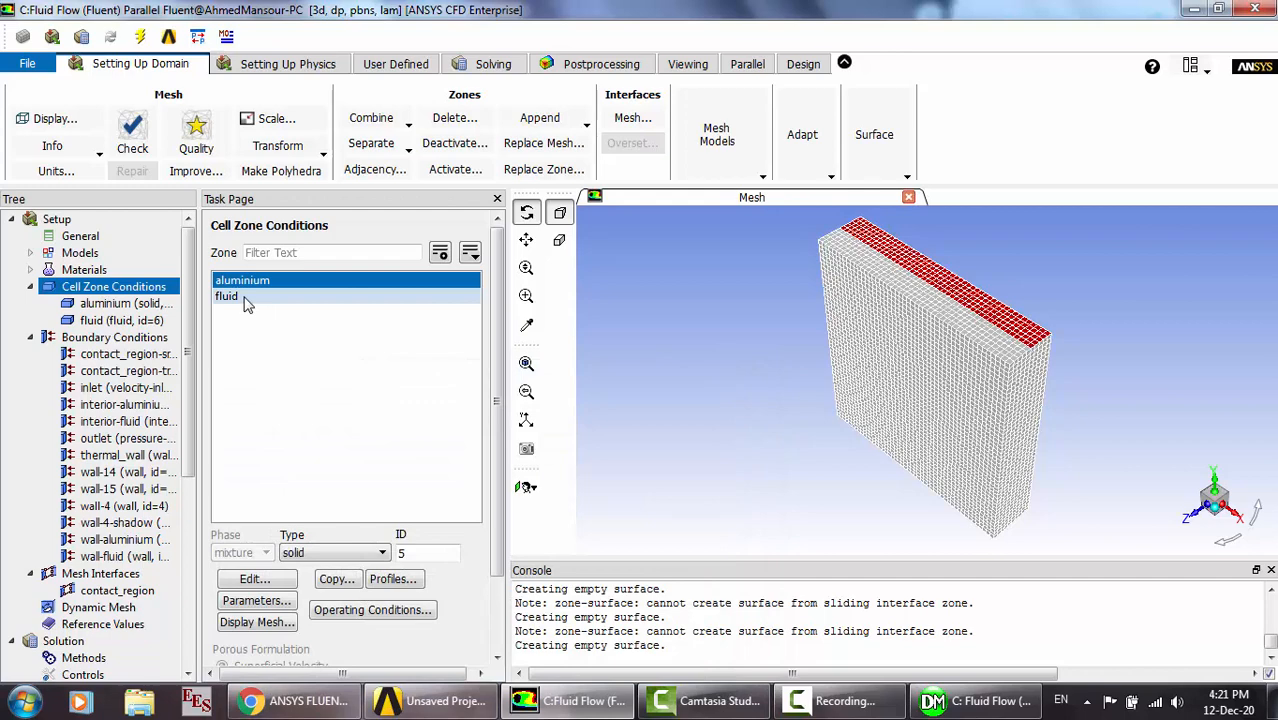
{"action": "left_click", "coordinate": [284, 580]}
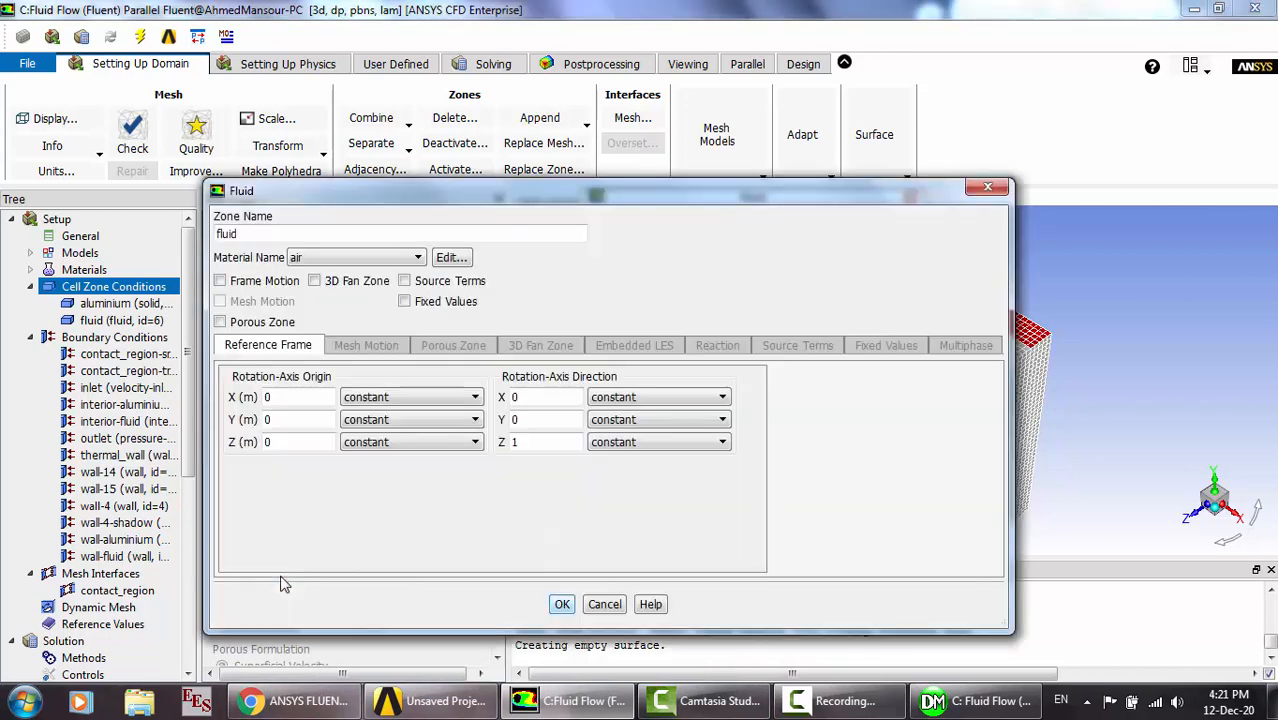
{"action": "left_click", "coordinate": [987, 188]}
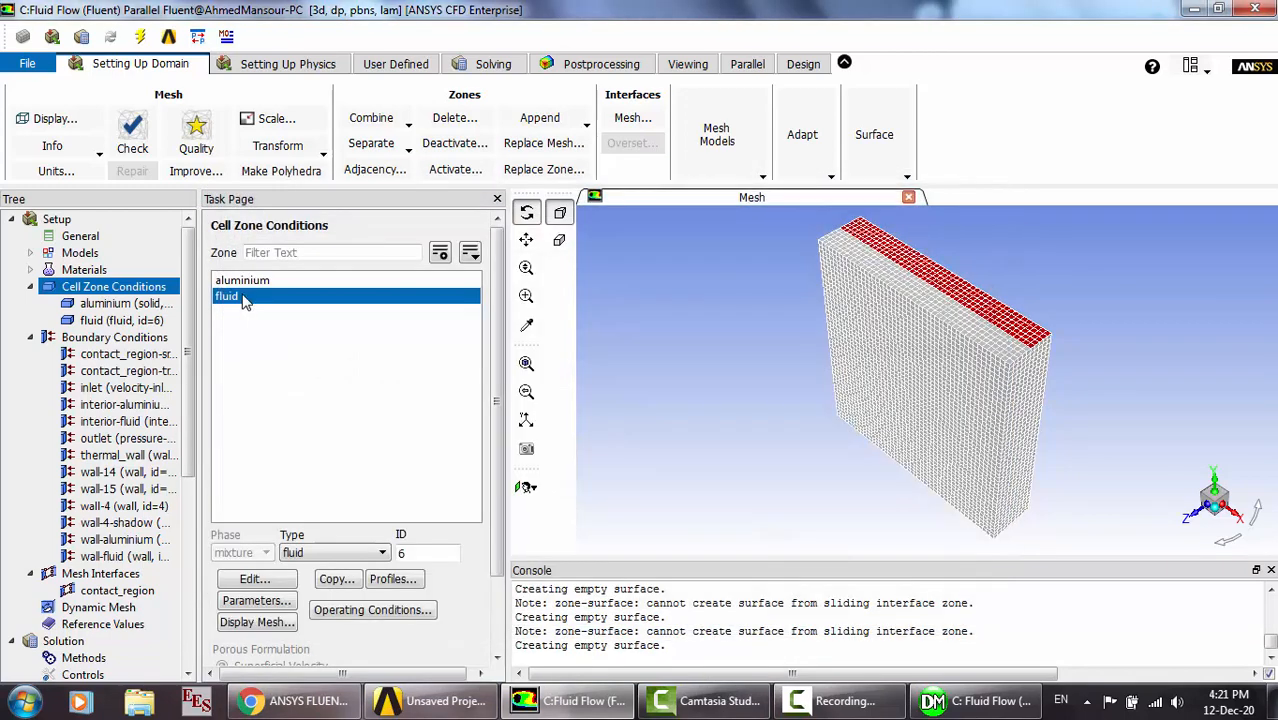
Select the inlet zone in the boundary conditions and examine the inlet face on the mesh.
{"action": "double_click", "coordinate": [100, 339]}
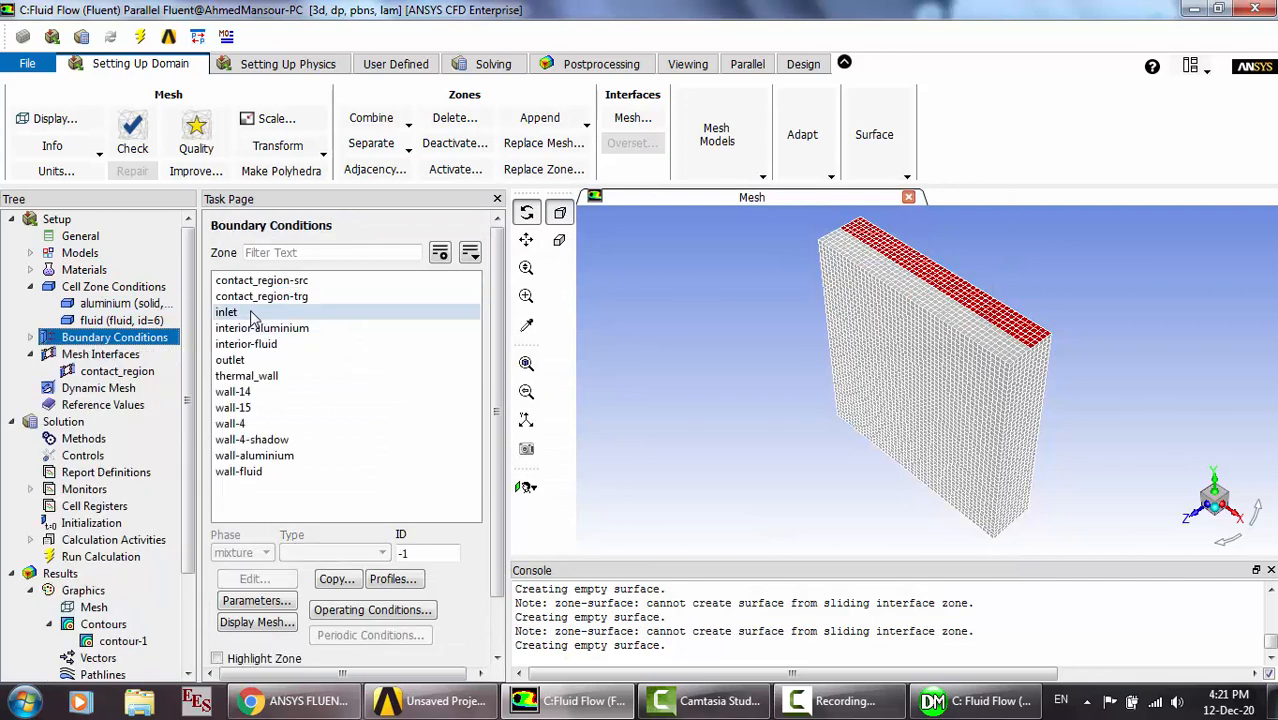
{"action": "left_click", "coordinate": [252, 314]}
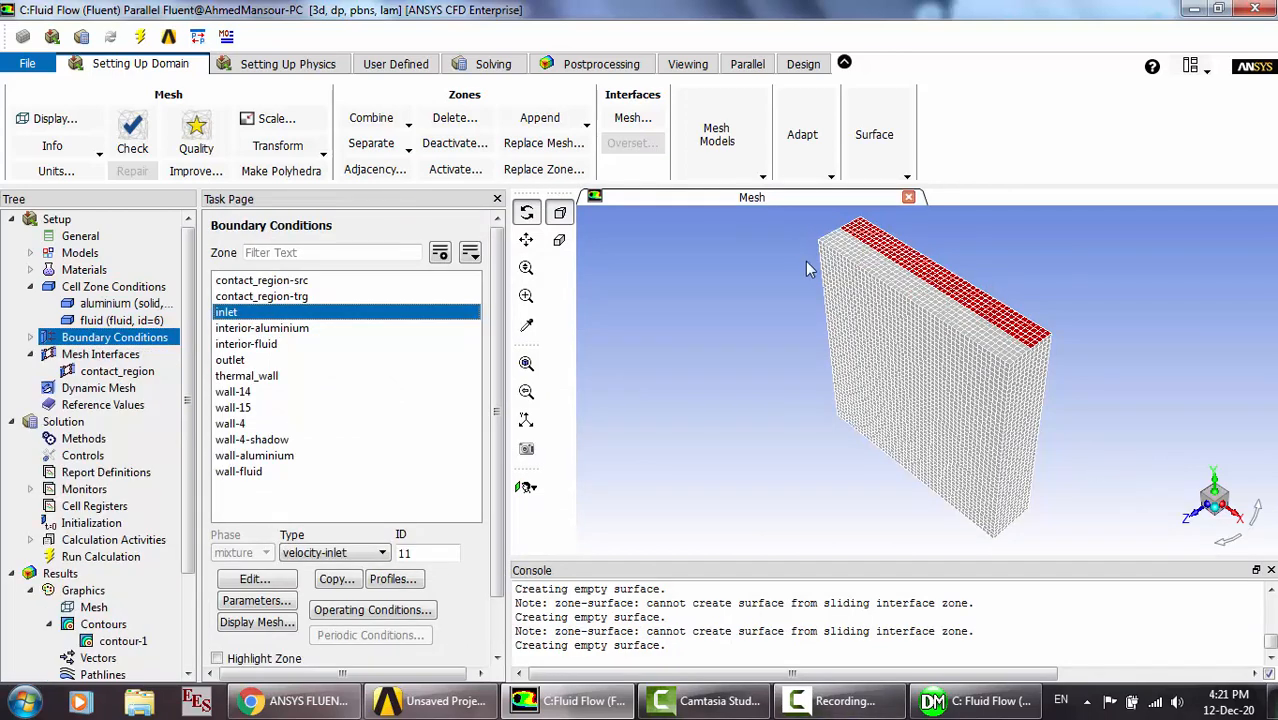
{"action": "left_click_drag", "start_coordinate": [909, 330], "coordinate": [862, 268]}
{"action": "left_click_drag", "start_coordinate": [942, 352], "coordinate": [955, 414]}
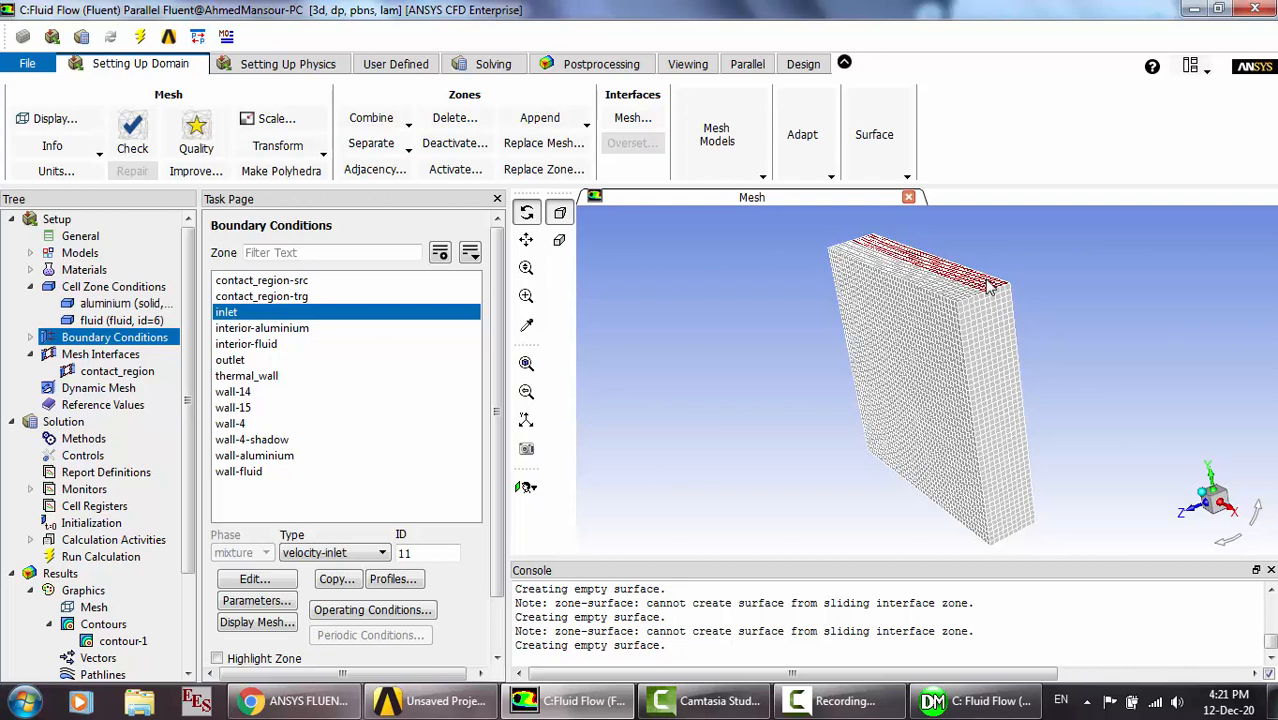
{"action": "left_click_drag", "start_coordinate": [882, 298], "coordinate": [897, 332]}
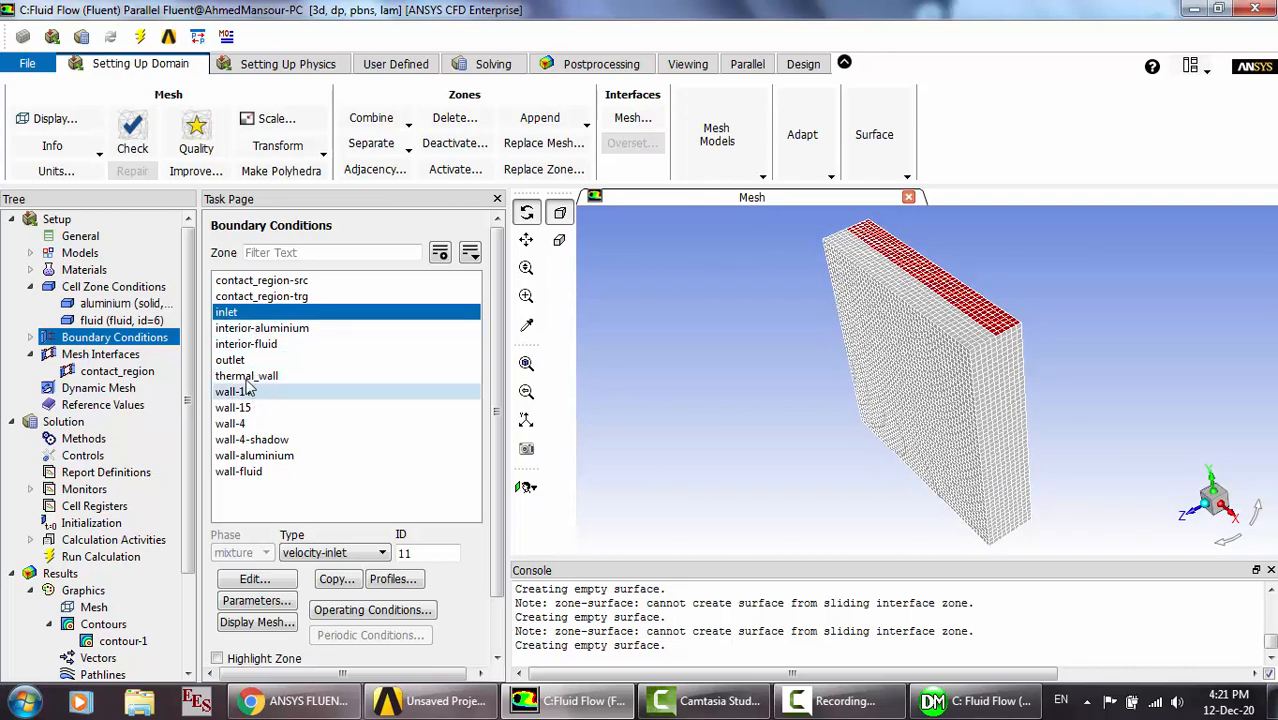
Enable gravity with a gravitational acceleration of -9.81 m/s2 in Y.
{"action": "left_click", "coordinate": [82, 237]}
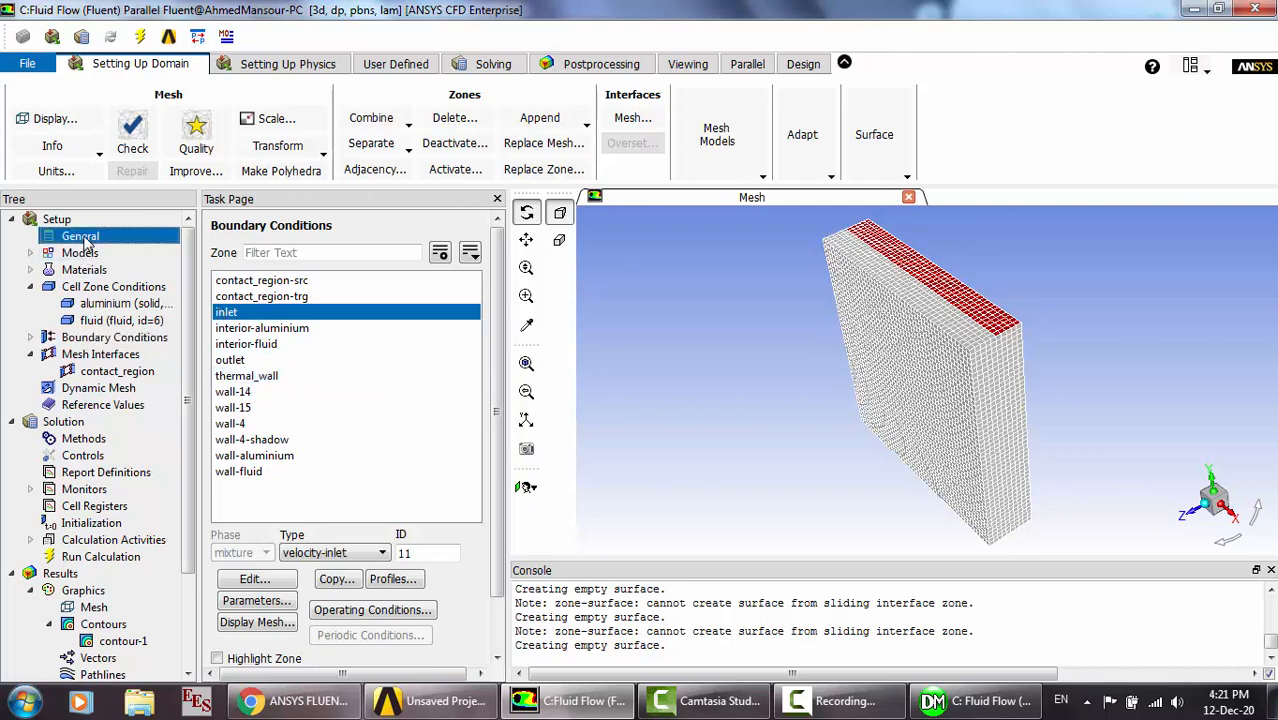
{"action": "left_click", "coordinate": [248, 489]}
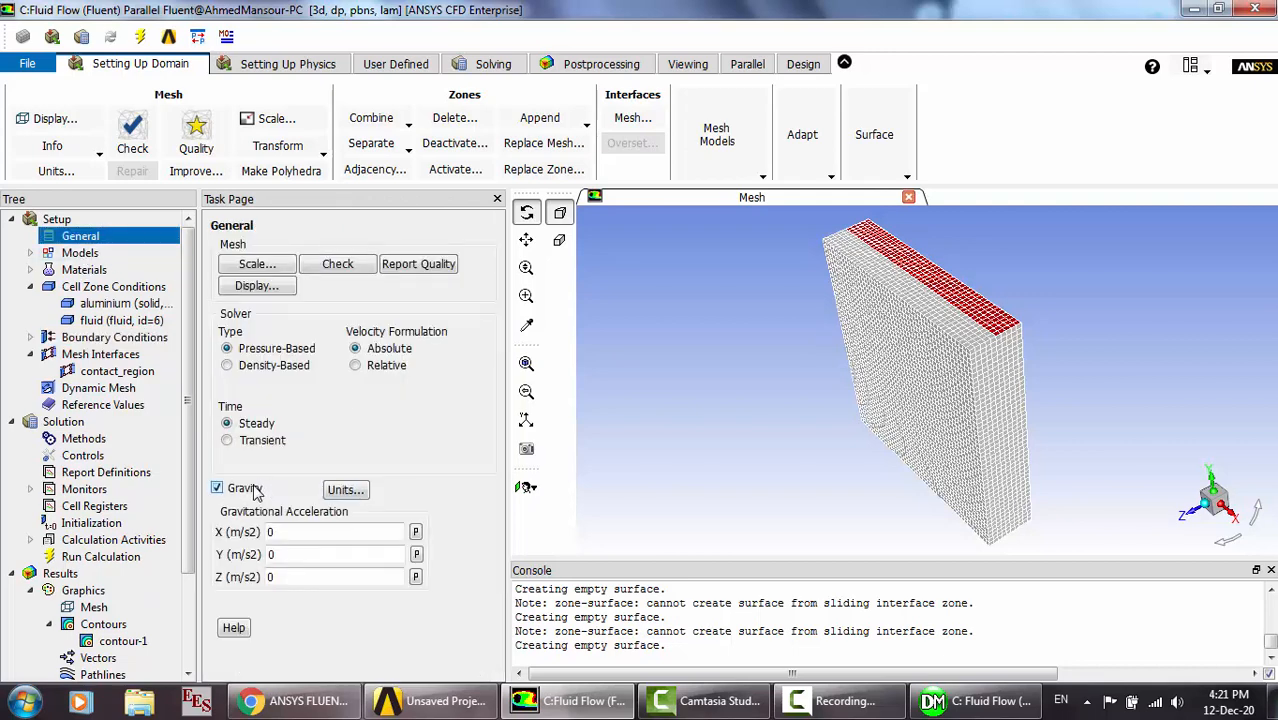
{"action": "left_click_drag", "start_coordinate": [308, 556], "coordinate": [216, 555]}
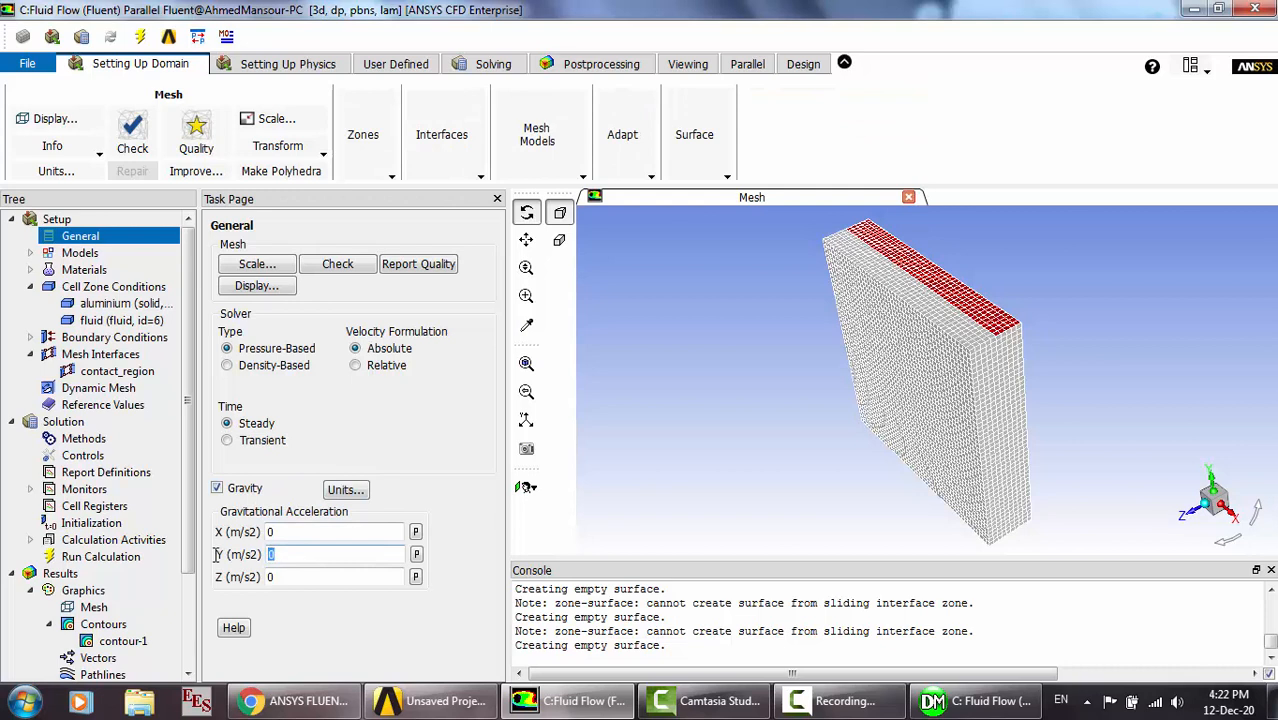
{"action": "type", "text": "-9.81"}
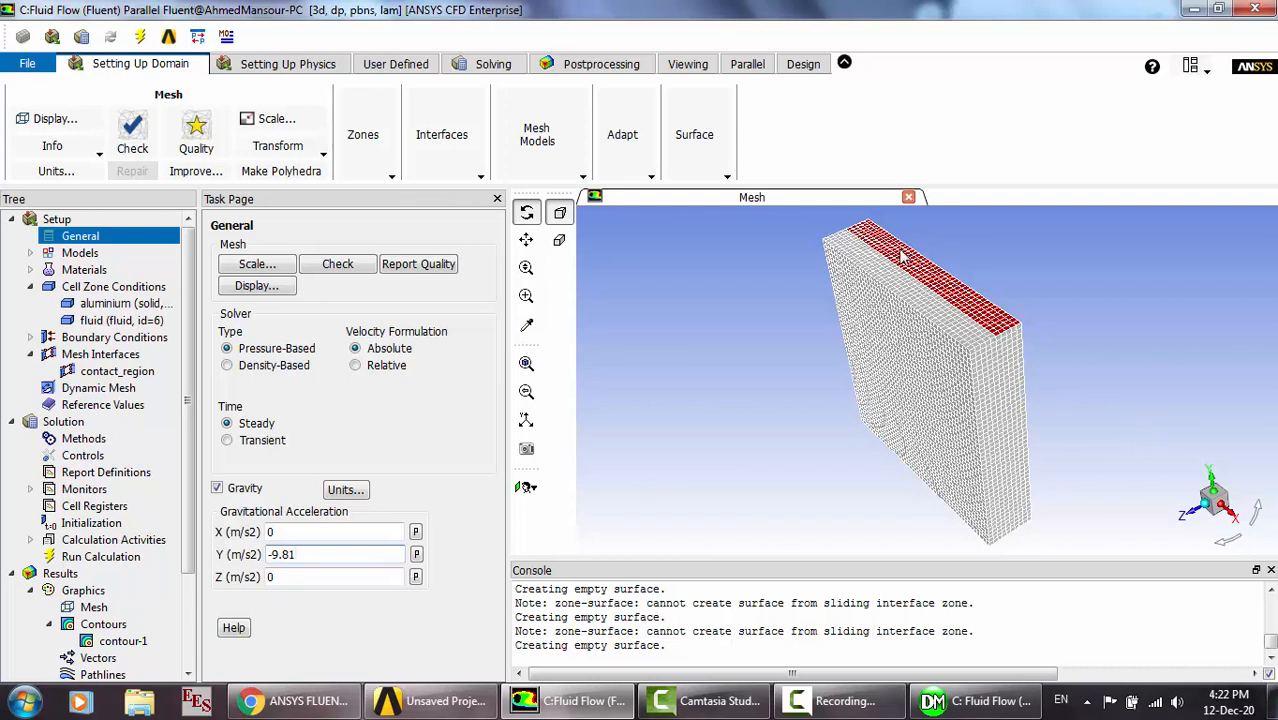
{"action": "left_click_drag", "start_coordinate": [987, 390], "coordinate": [956, 465]}
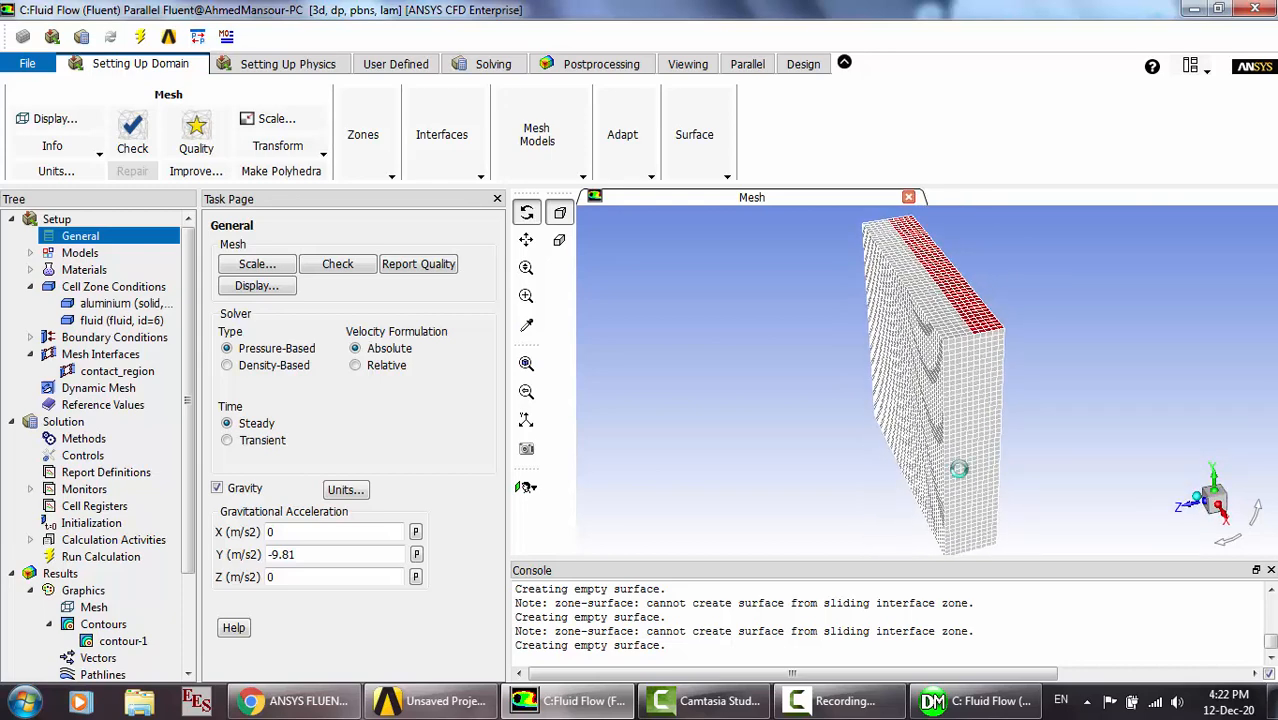
Review the velocity and temperature settings of the inlet boundary condition without changing them.
{"action": "left_click", "coordinate": [100, 355]}
{"action": "left_click", "coordinate": [30, 354]}
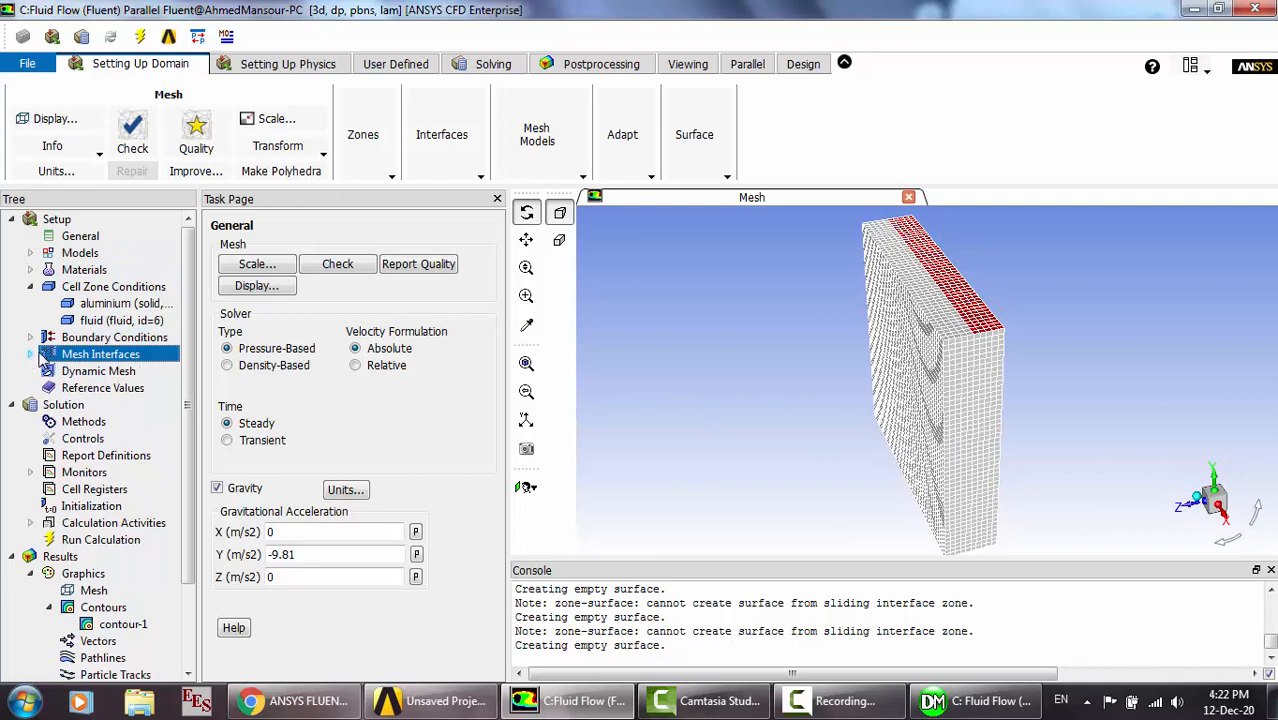
{"action": "double_click", "coordinate": [128, 339]}
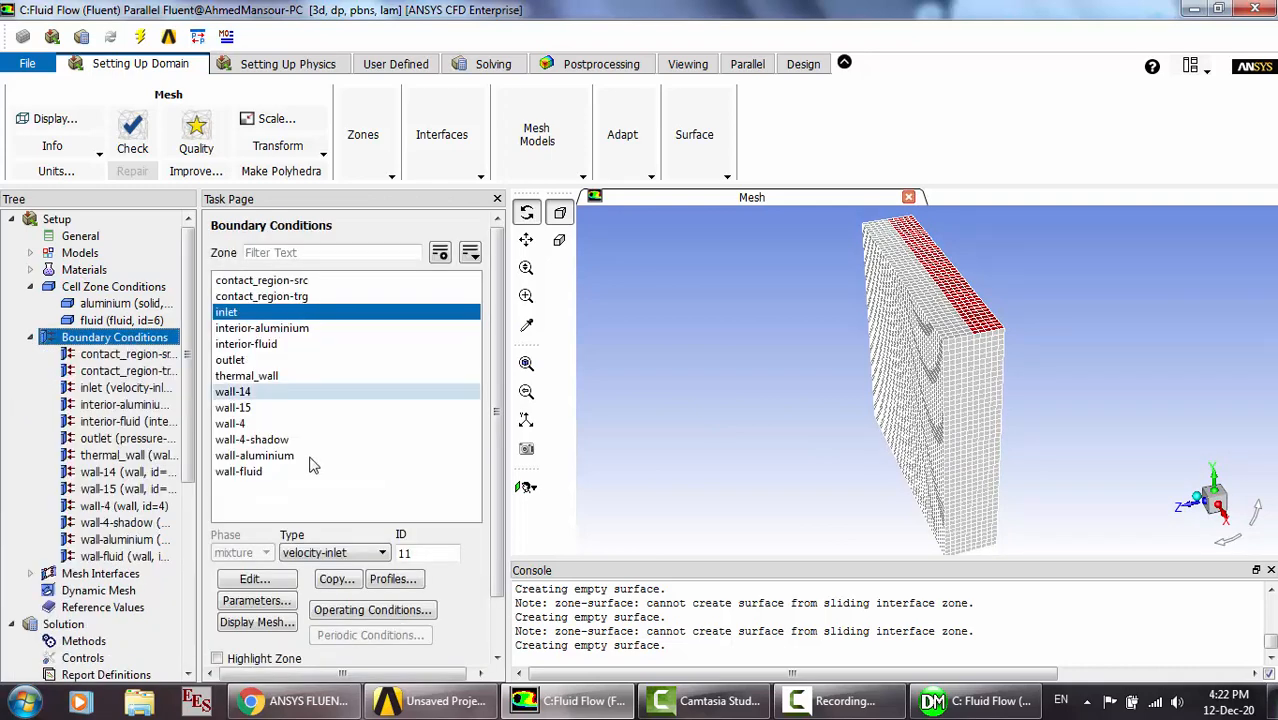
{"action": "left_click", "coordinate": [254, 580]}
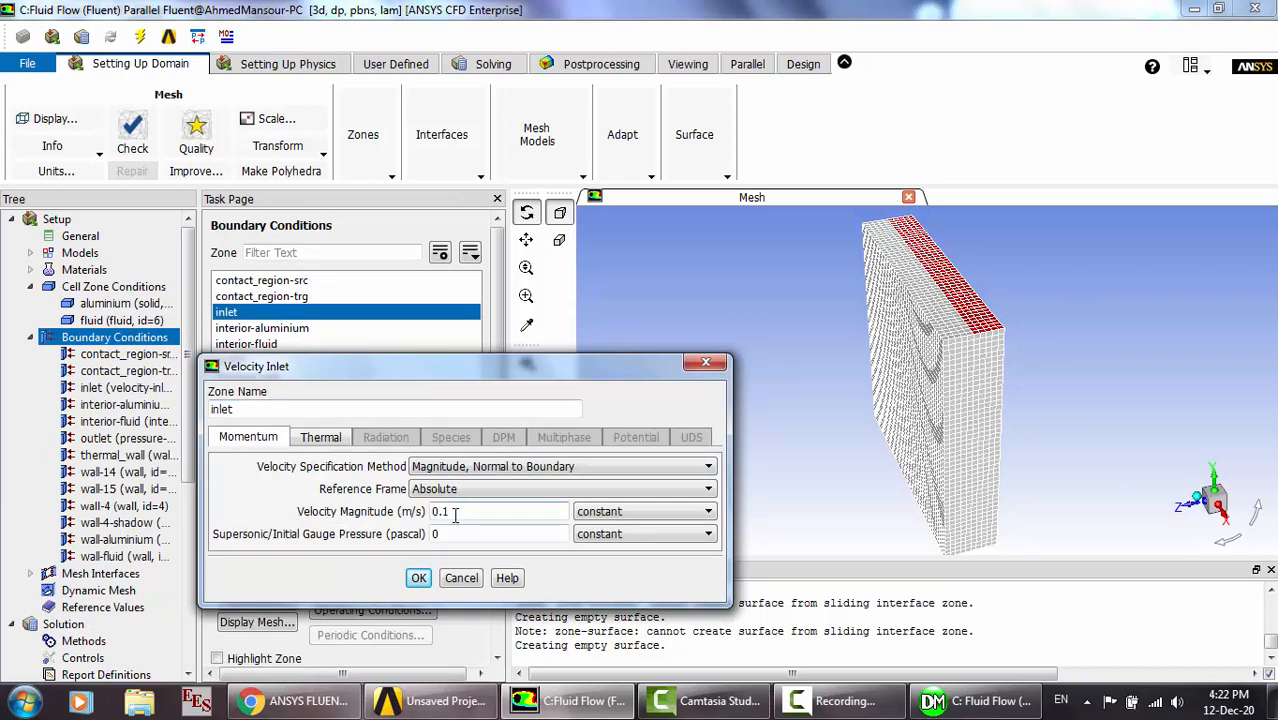
{"action": "left_click", "coordinate": [321, 437]}
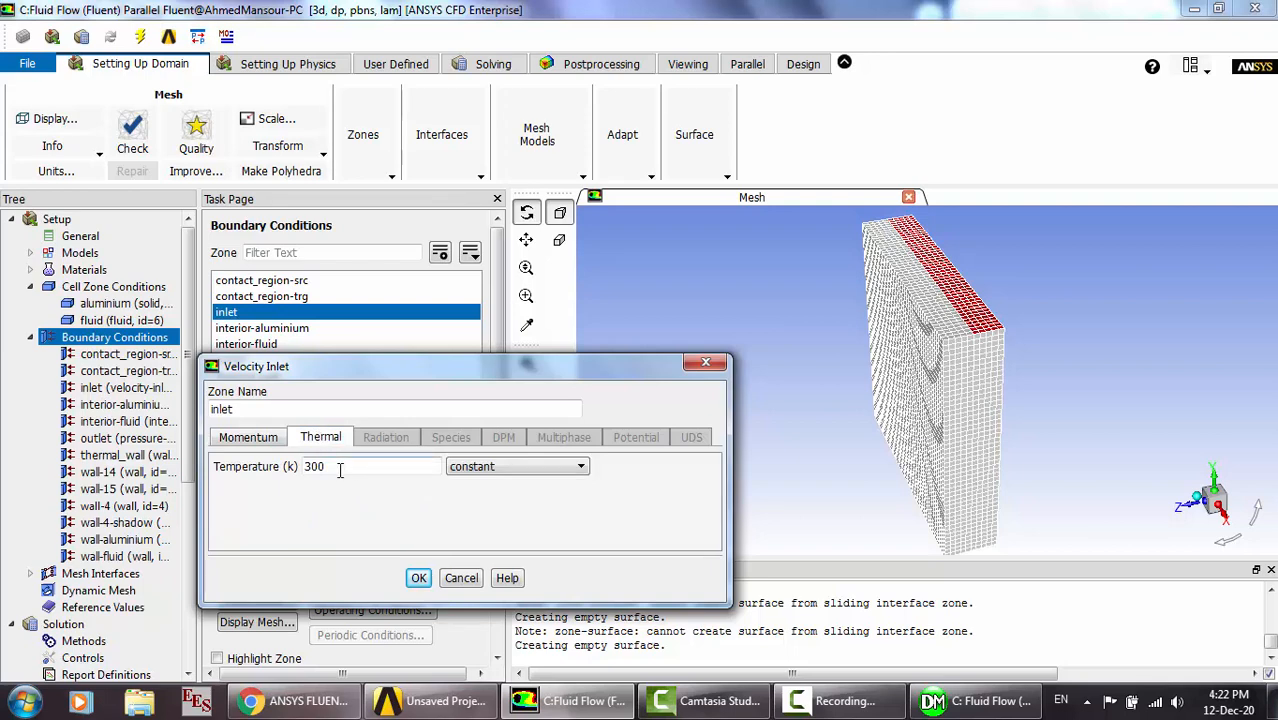
{"action": "left_click", "coordinate": [464, 578]}
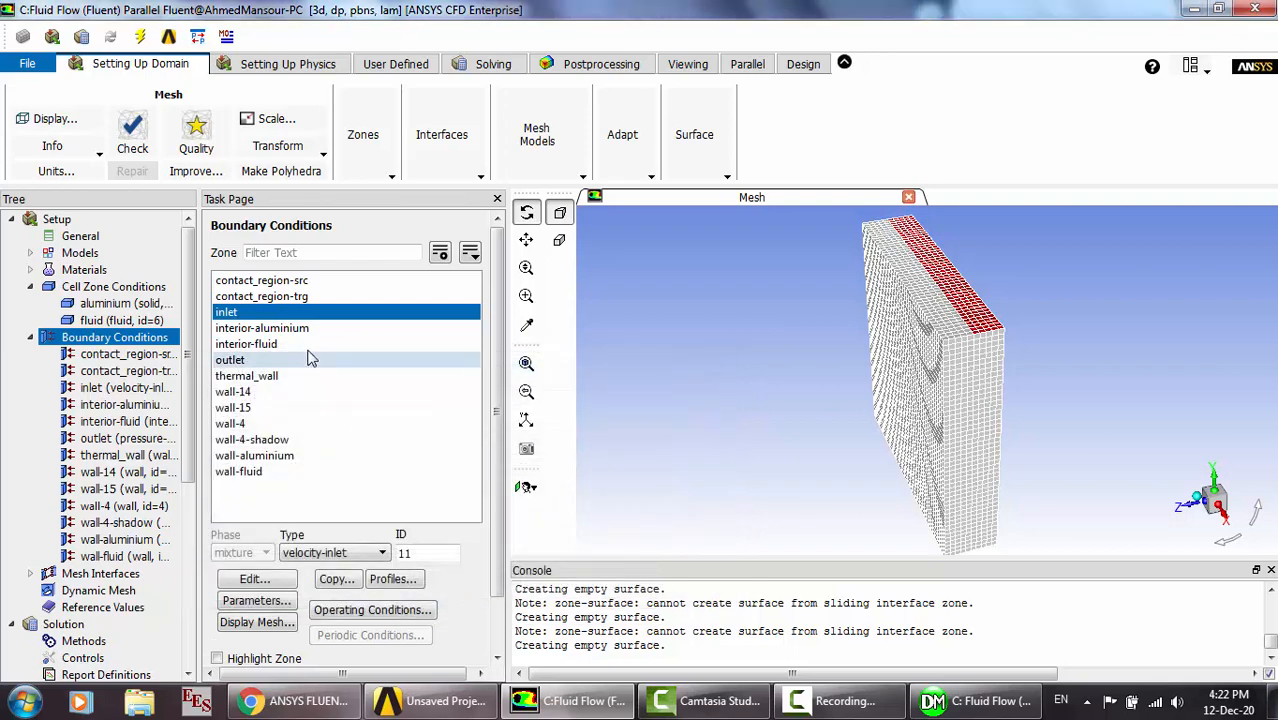
Review the momentum and thermal settings of the outlet boundary condition.
{"action": "left_click", "coordinate": [236, 359]}
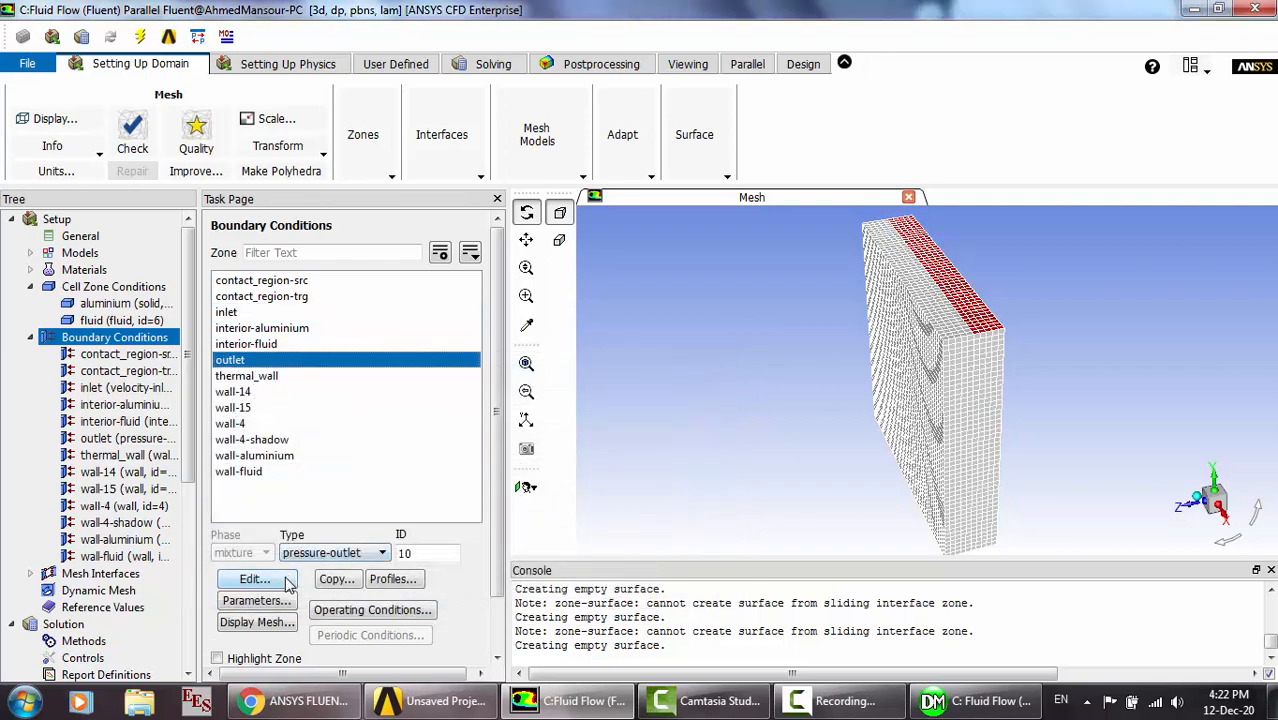
{"action": "left_click", "coordinate": [285, 580]}
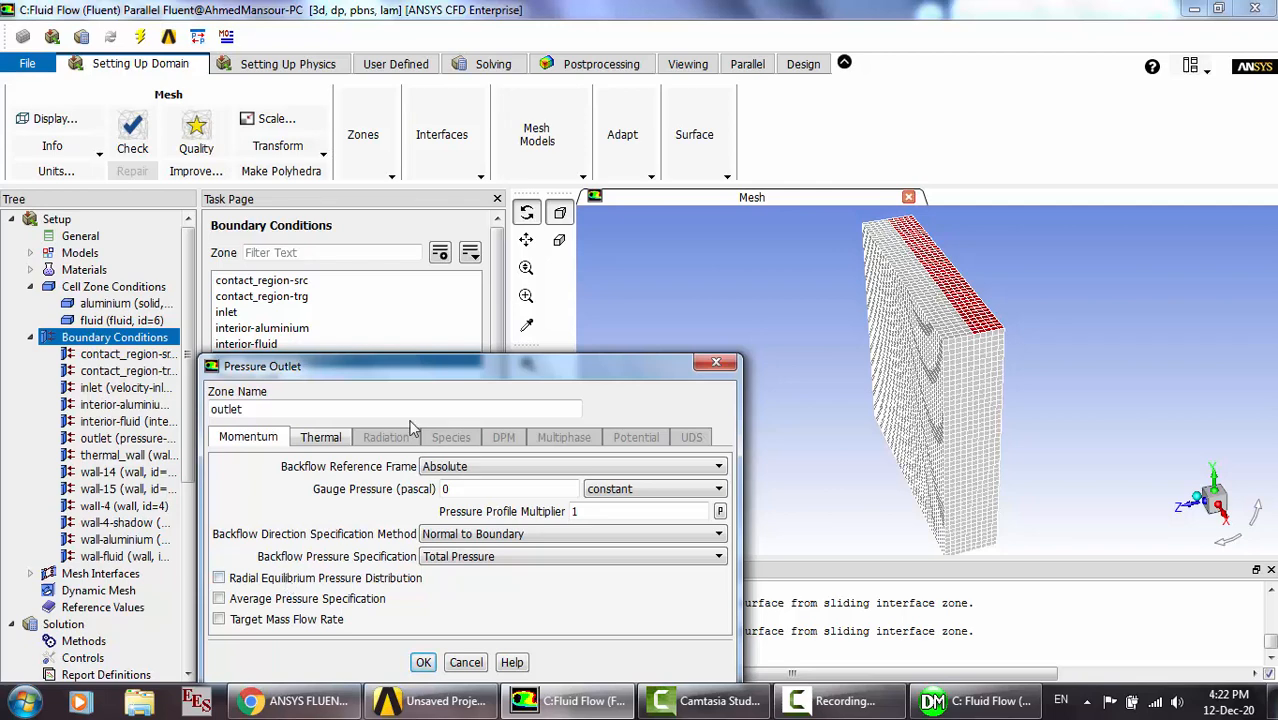
{"action": "left_click", "coordinate": [316, 440]}
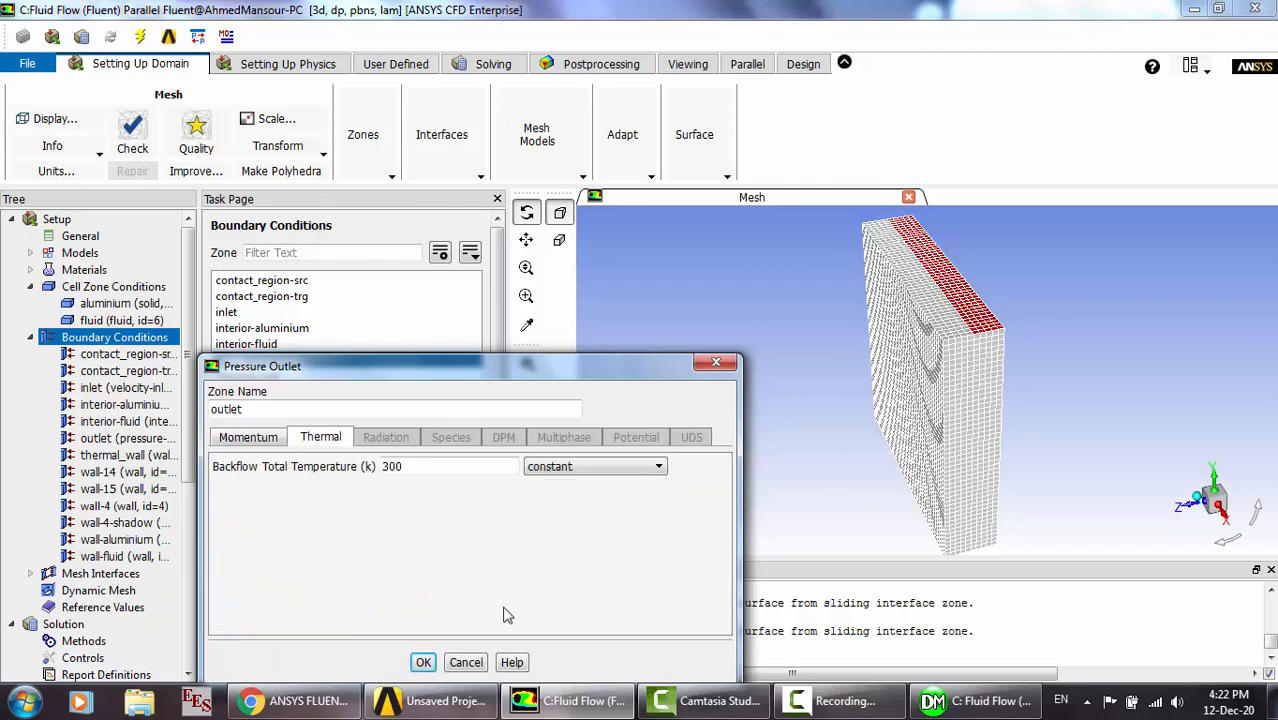
{"action": "left_click", "coordinate": [423, 662]}
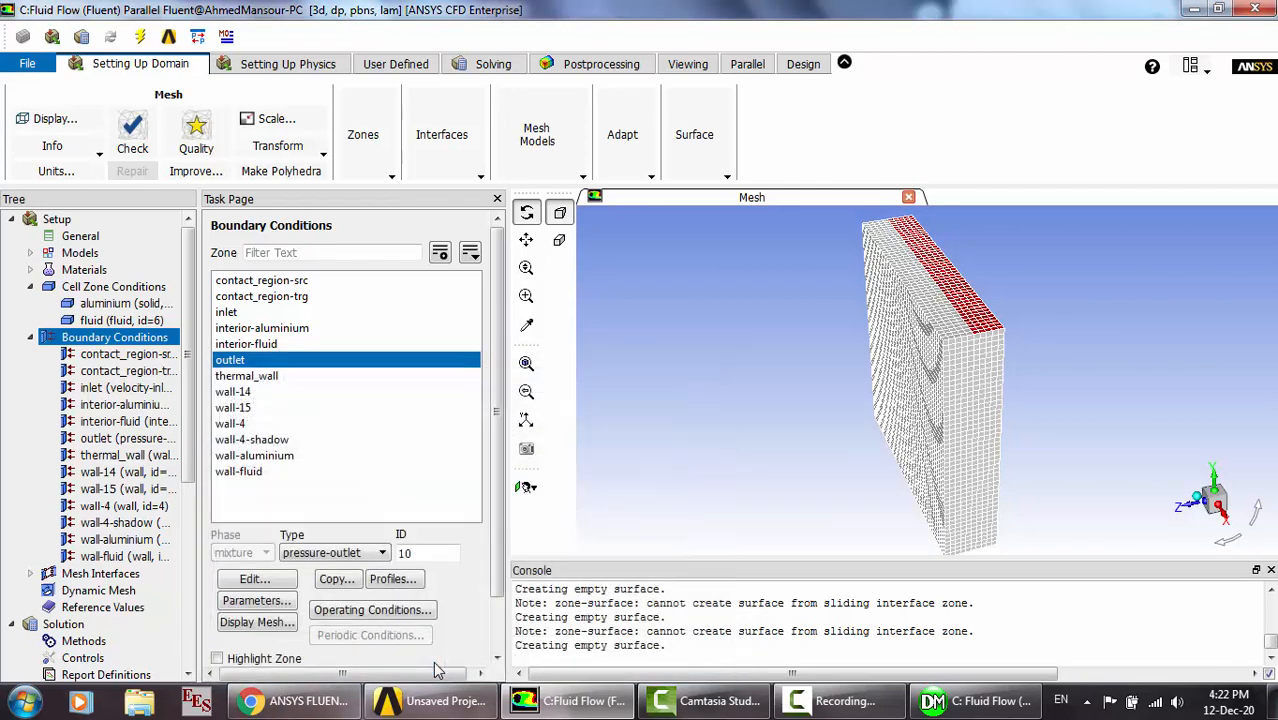
Review the thermal condition options of the thermal_wall boundary without changing them.
{"action": "left_click", "coordinate": [270, 376]}
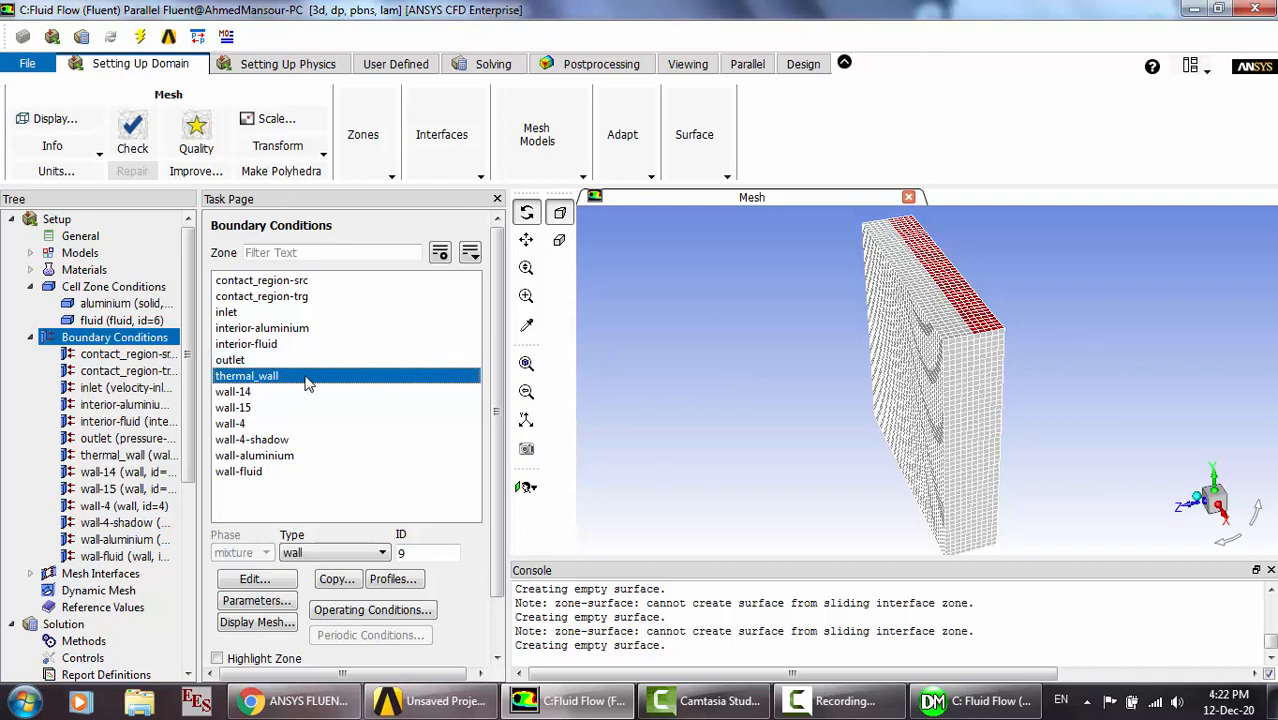
{"action": "left_click", "coordinate": [252, 580]}
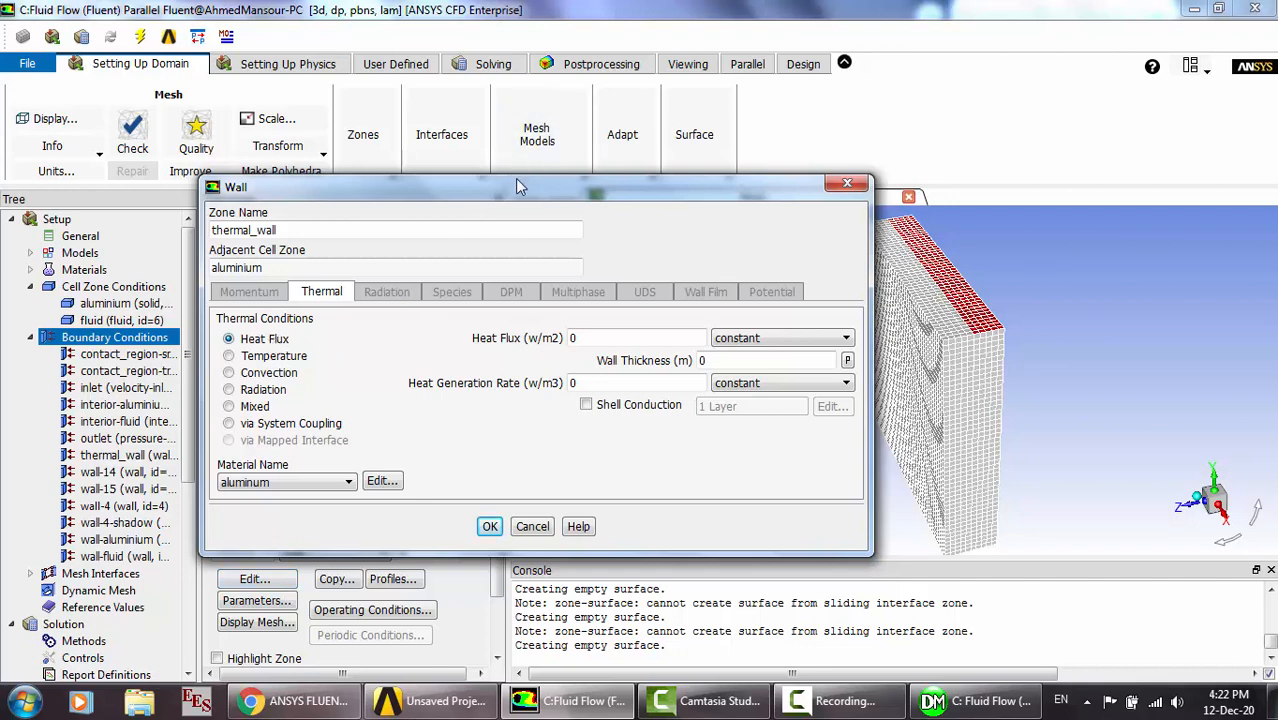
{"action": "left_click_drag", "start_coordinate": [519, 192], "coordinate": [585, 192]}
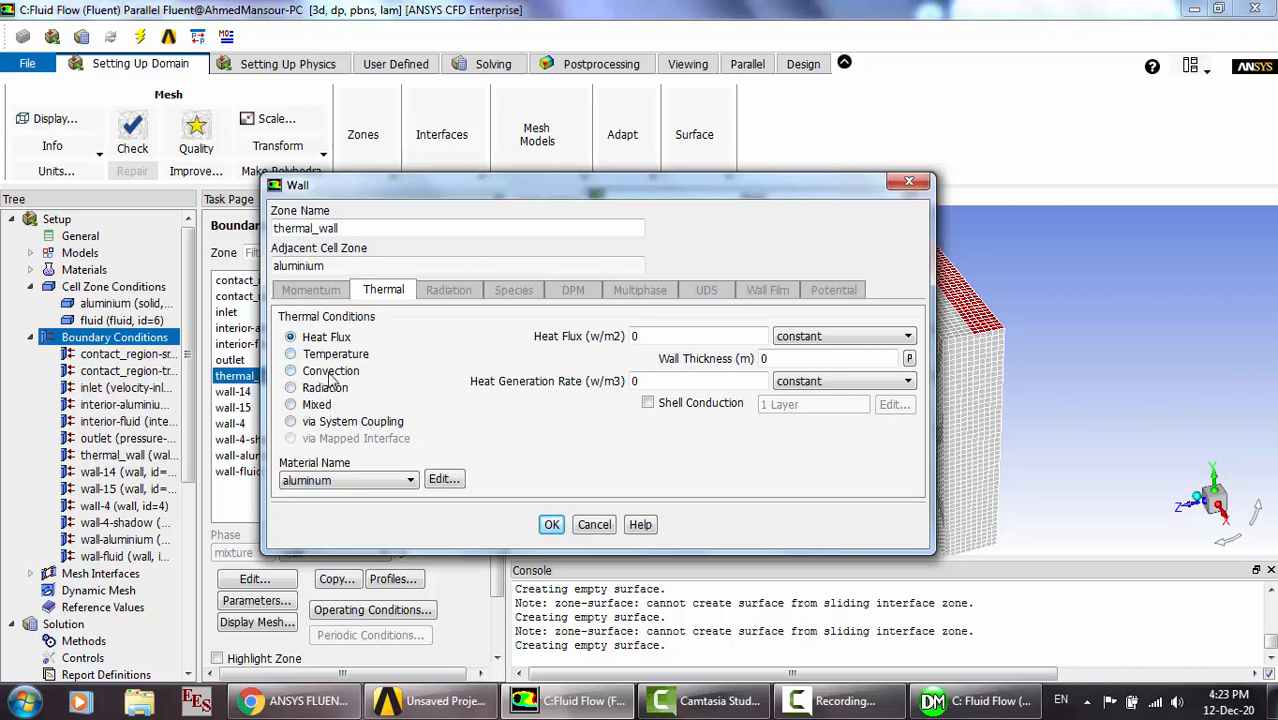
{"action": "left_click", "coordinate": [597, 532]}
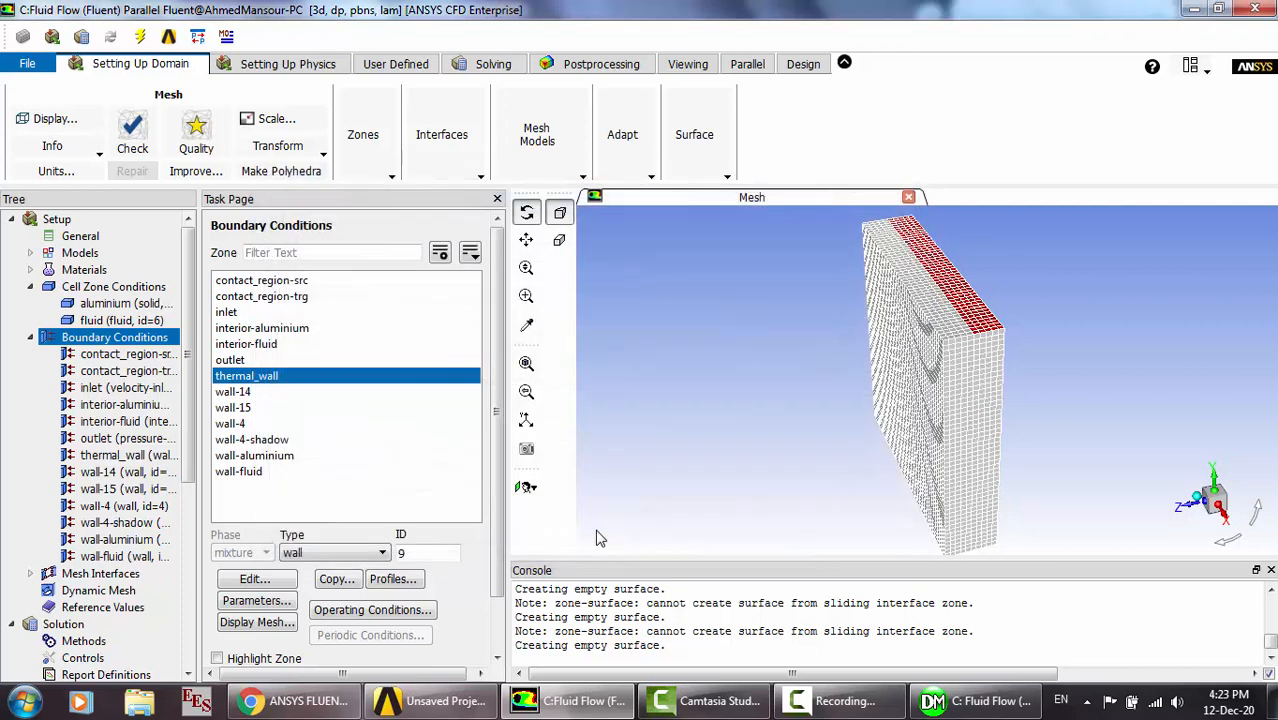
Check the solution methods and initialize the solution with Hybrid Initialization, discarding the unsaved data.
{"action": "left_click", "coordinate": [60, 472]}
{"action": "scroll", "coordinate": [60, 470], "scroll_direction": "down", "scroll_amount": 4}
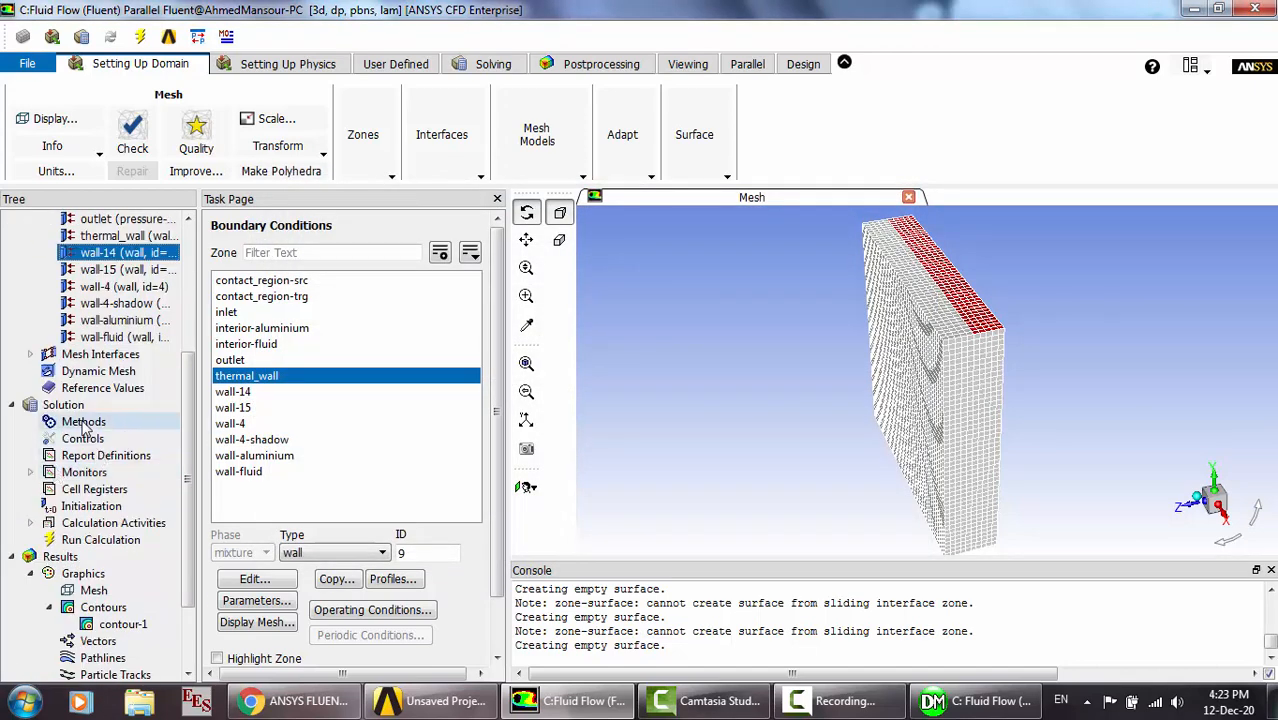
{"action": "left_click", "coordinate": [84, 423]}
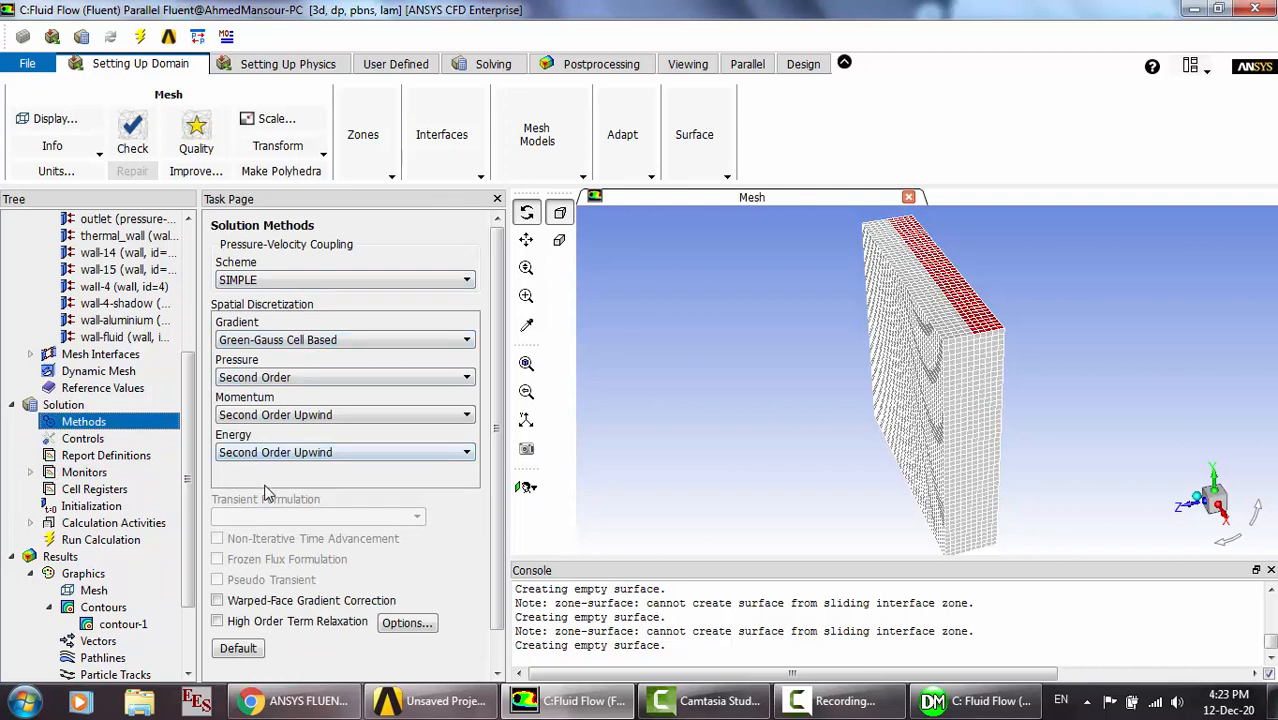
{"action": "left_click", "coordinate": [91, 507]}
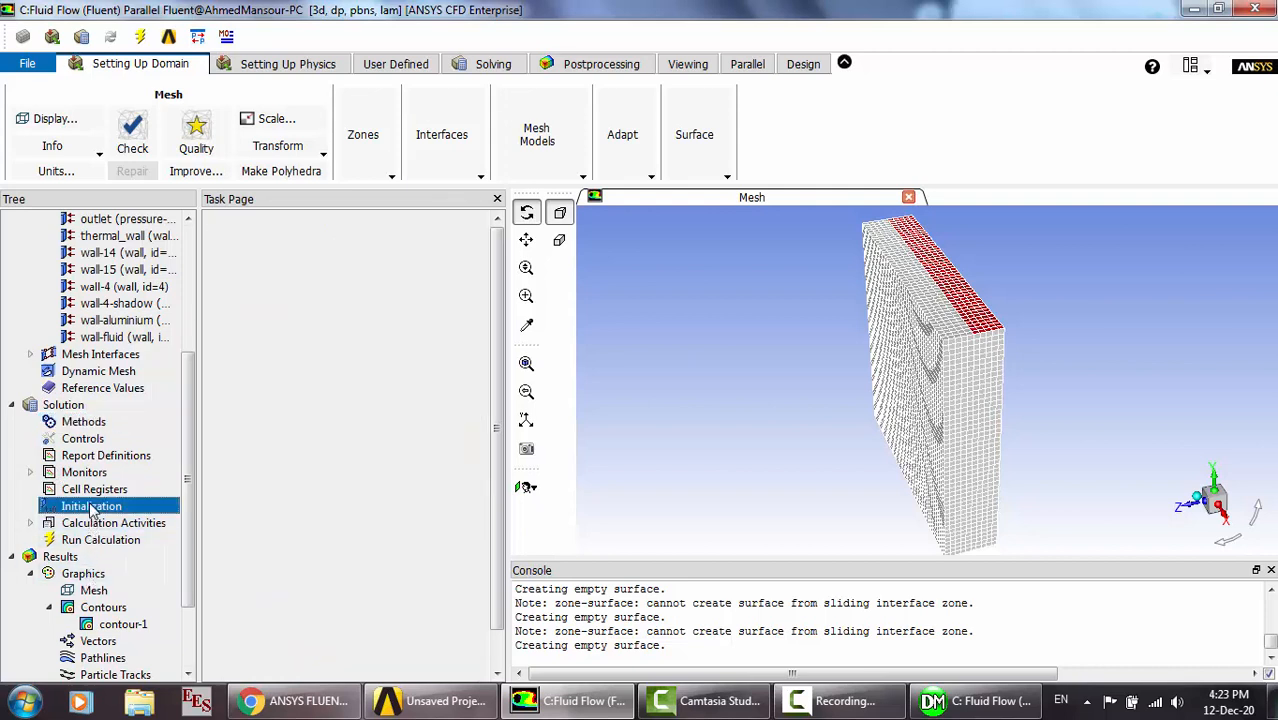
{"action": "left_click", "coordinate": [336, 311]}
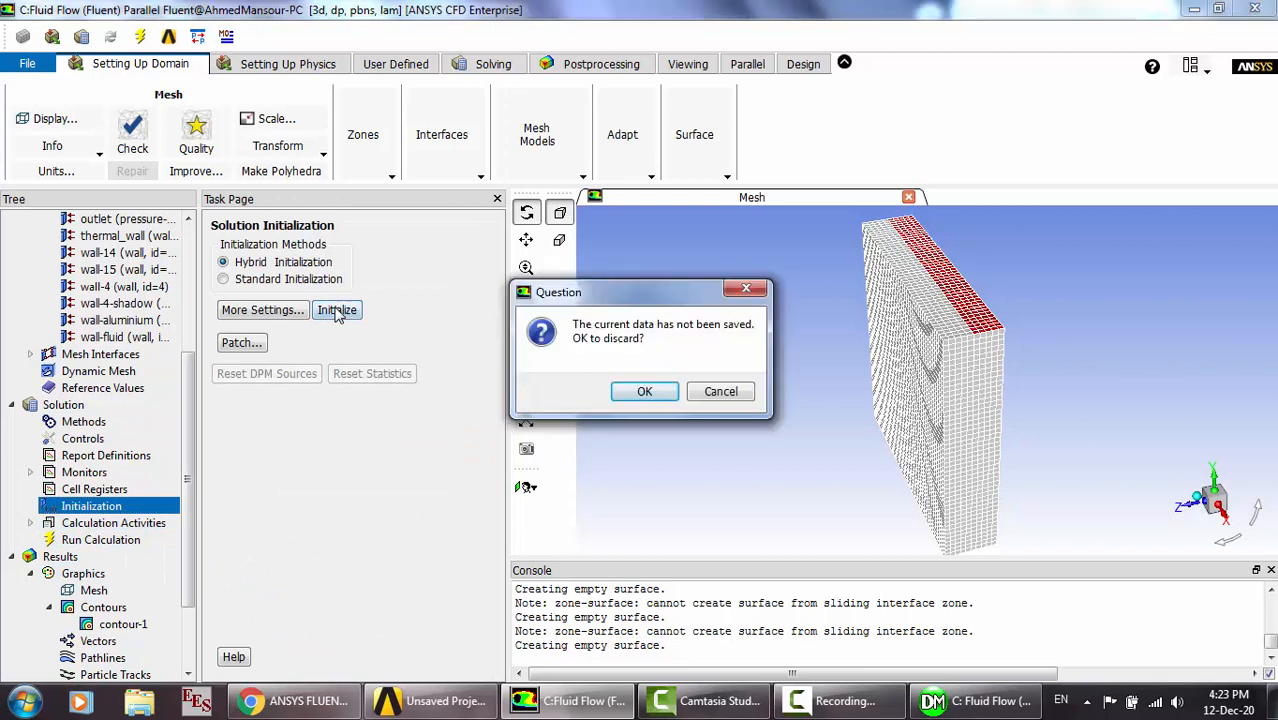
{"action": "left_click", "coordinate": [644, 391]}
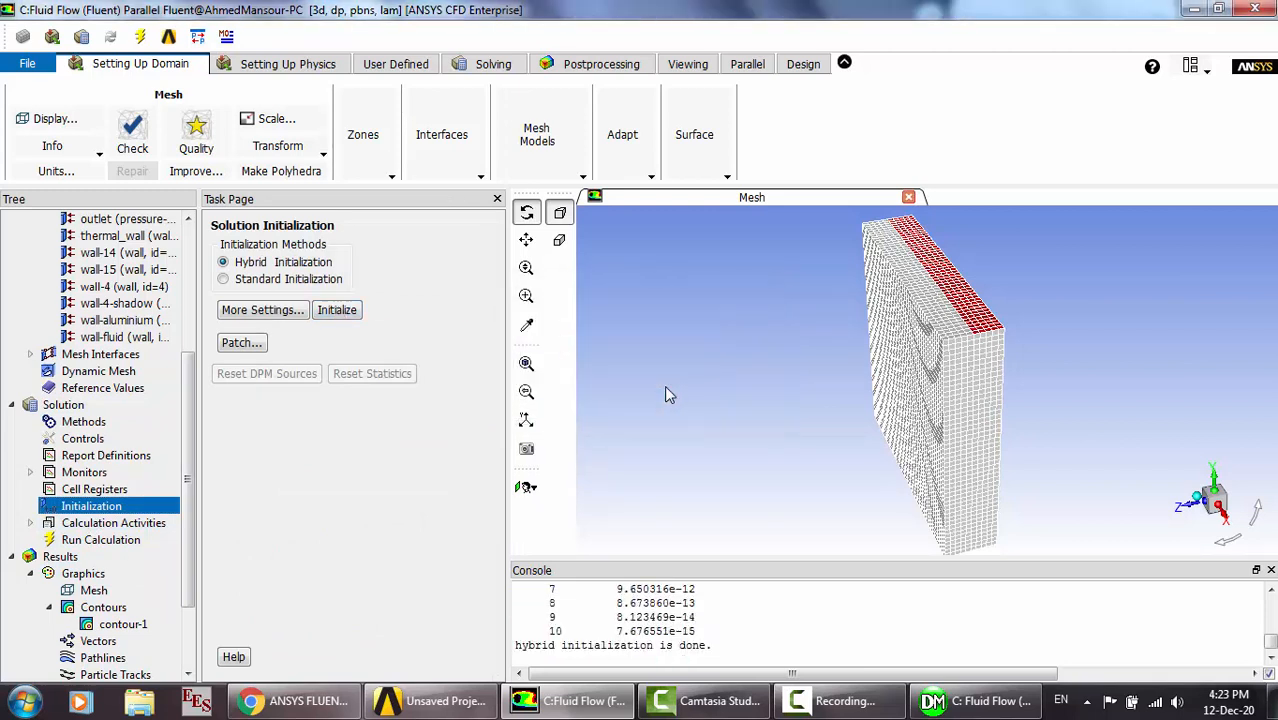
Run the calculation with the number of iterations at 1000.
{"action": "left_click", "coordinate": [118, 539]}
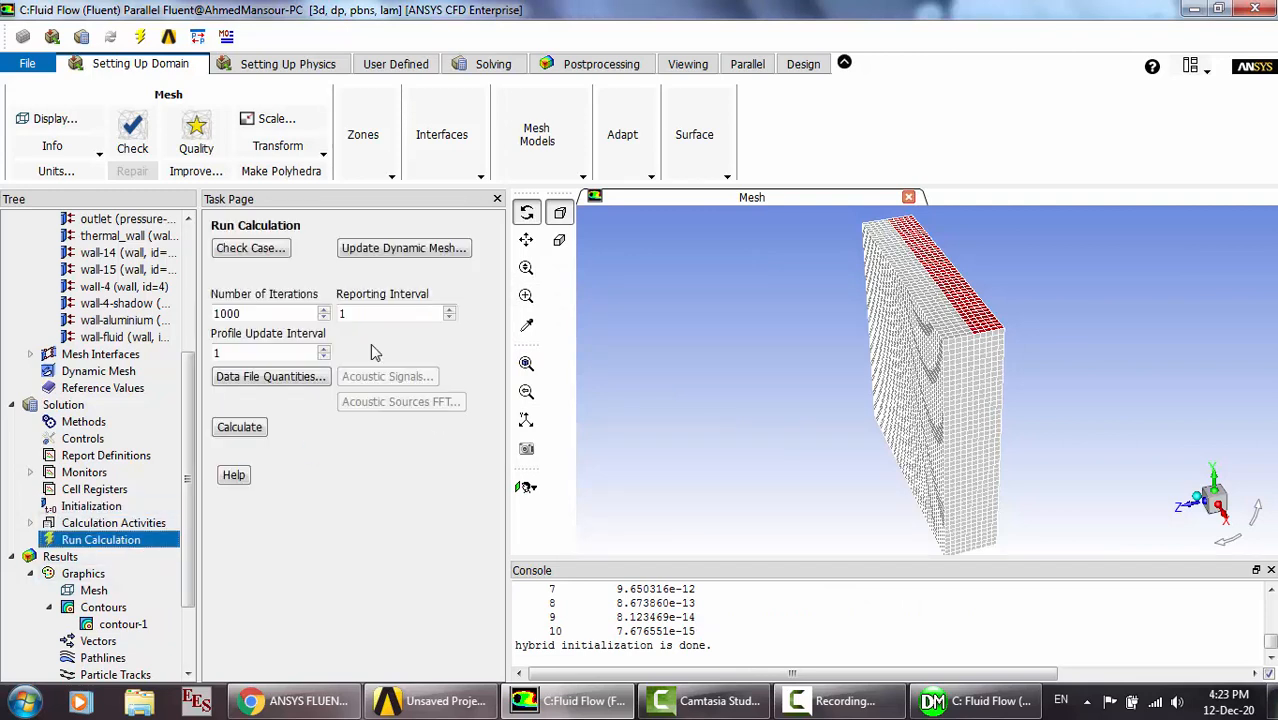
{"action": "left_click", "coordinate": [254, 430]}
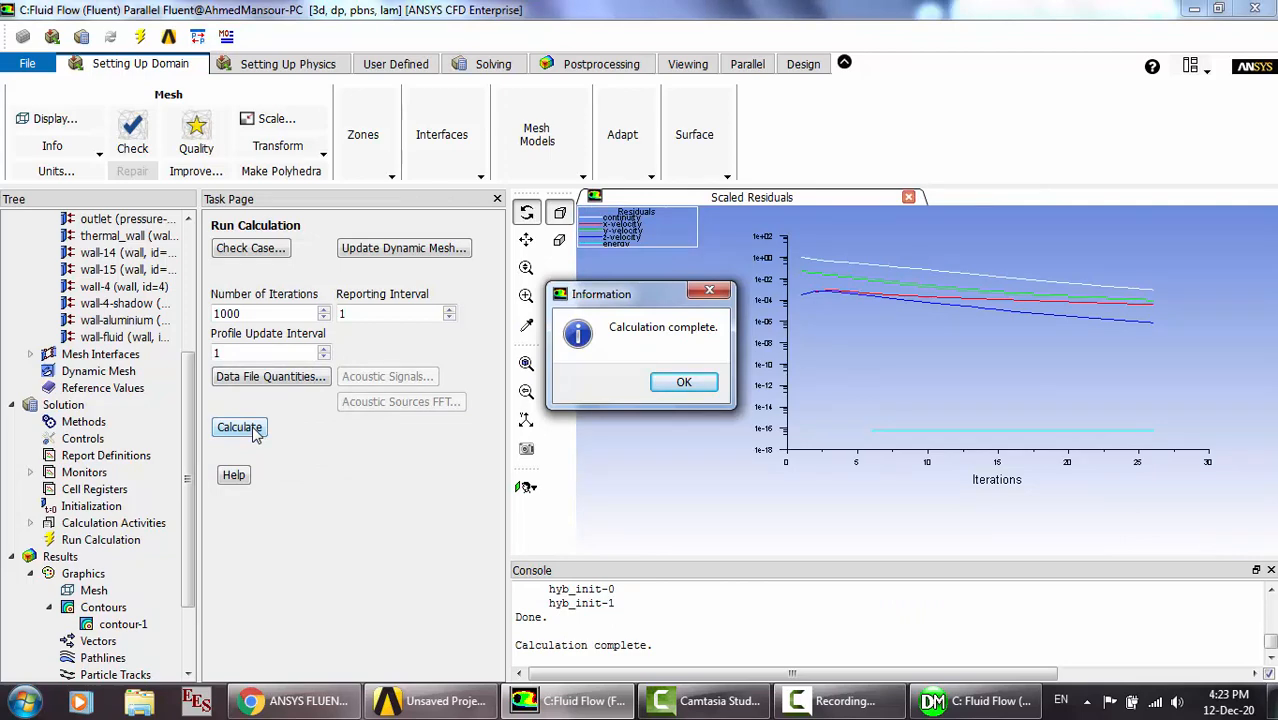
{"action": "left_click", "coordinate": [683, 382]}
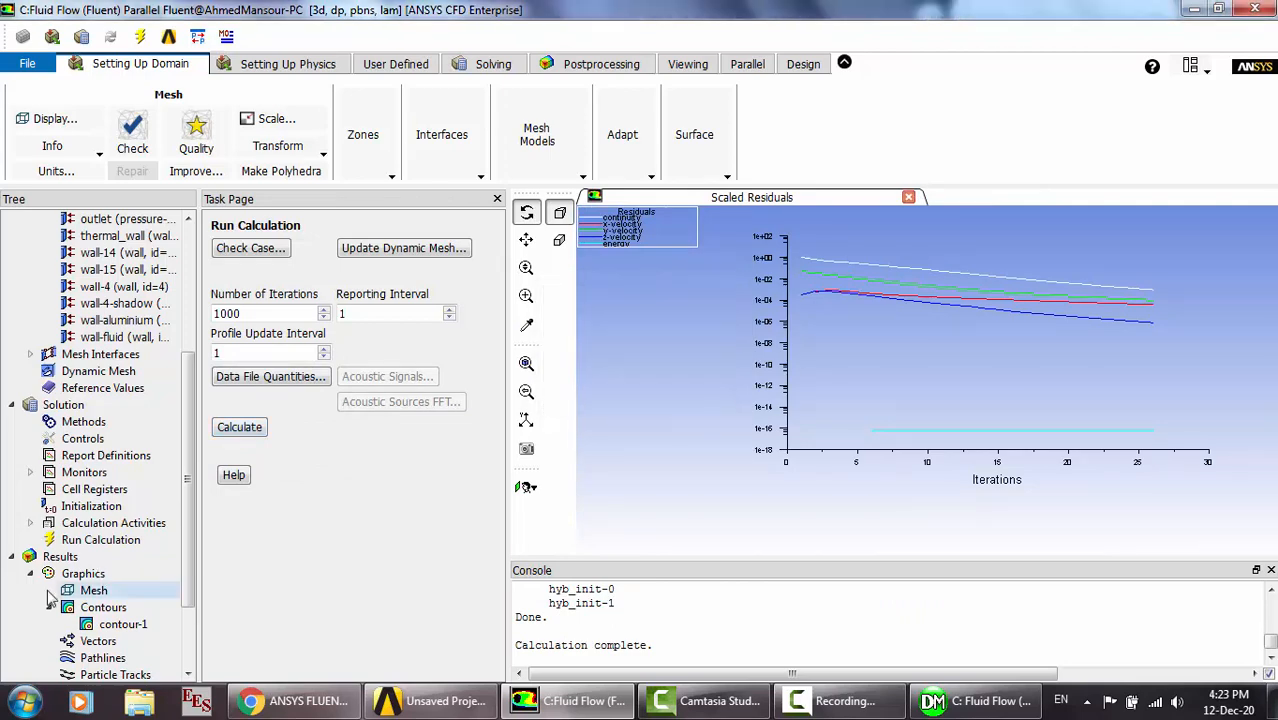
Display contour-1 with filled static temperature contours on the interior-aluminium and interior-fluid surfaces and examine the plot.
{"action": "double_click", "coordinate": [110, 625]}
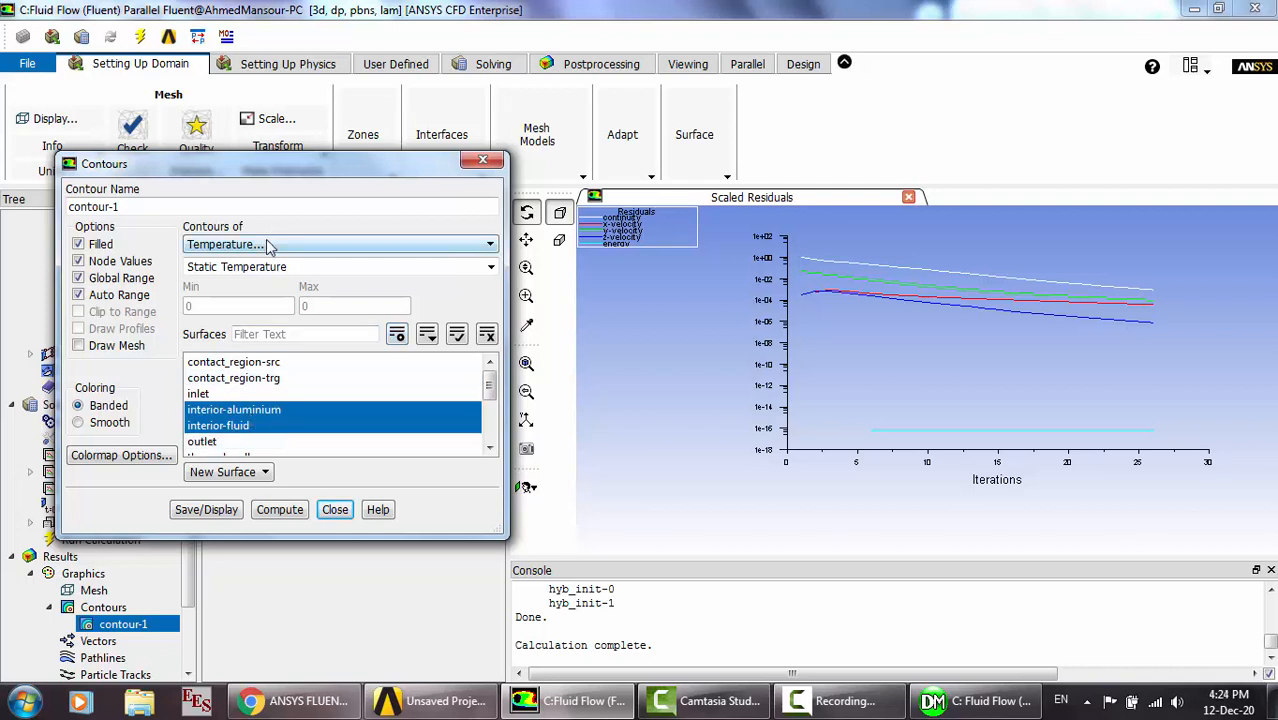
{"action": "left_click", "coordinate": [207, 510]}
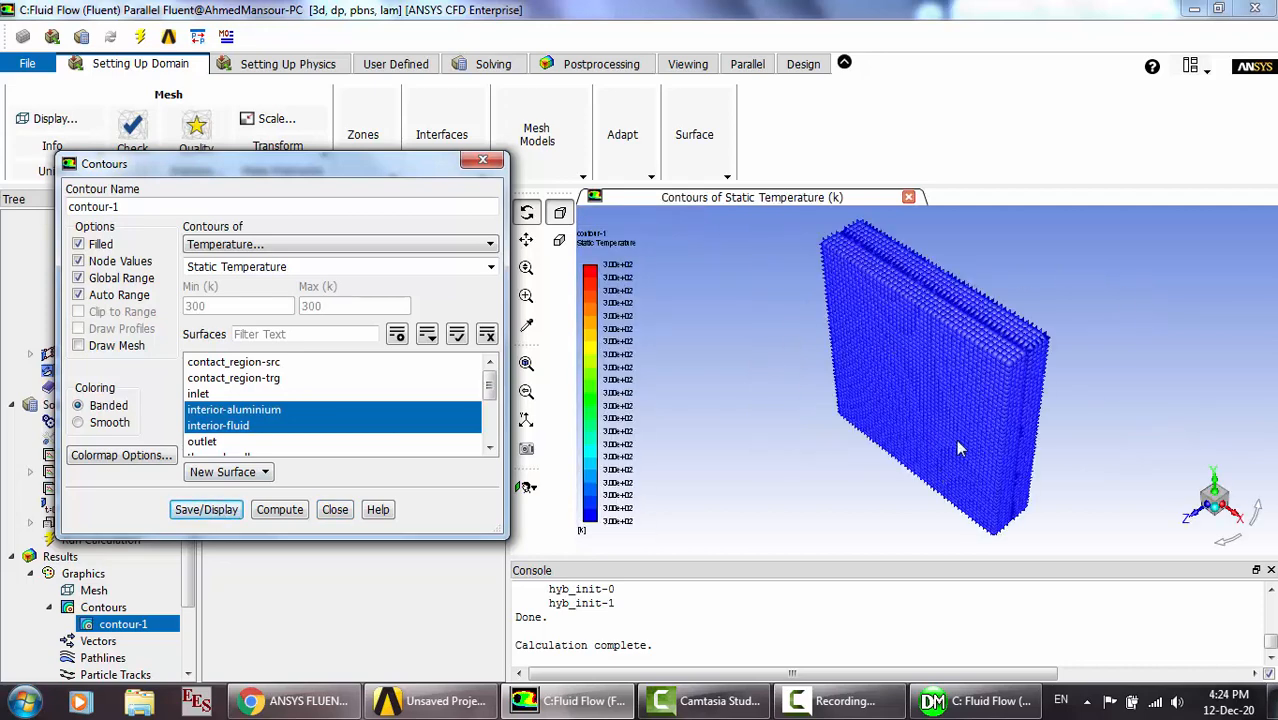
{"action": "right_click", "coordinate": [928, 367]}
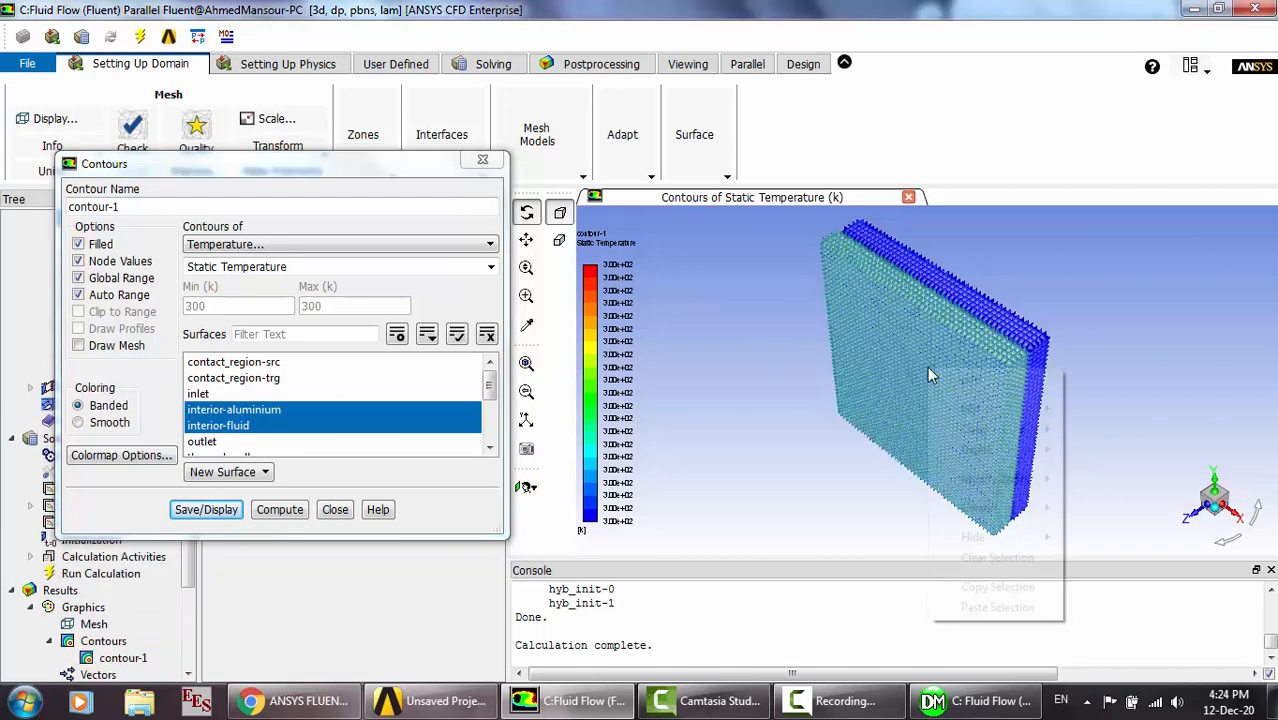
{"action": "left_click", "coordinate": [721, 343]}
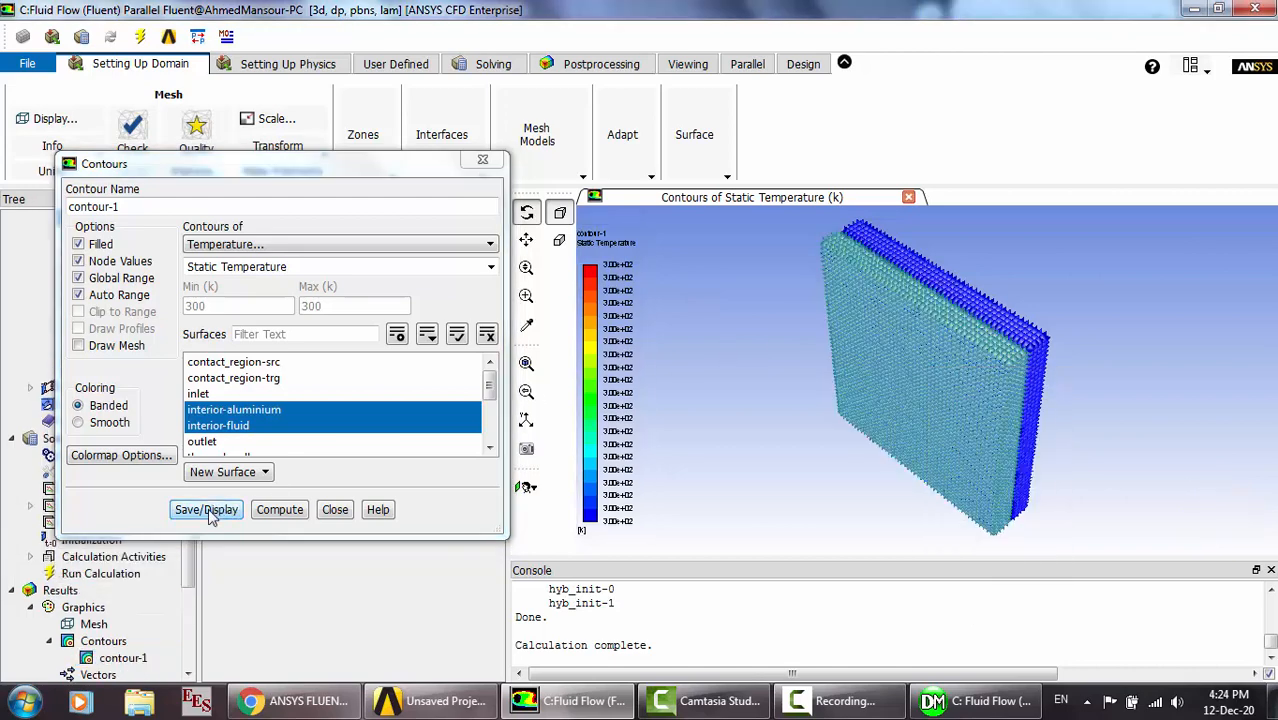
{"action": "left_click", "coordinate": [210, 510]}
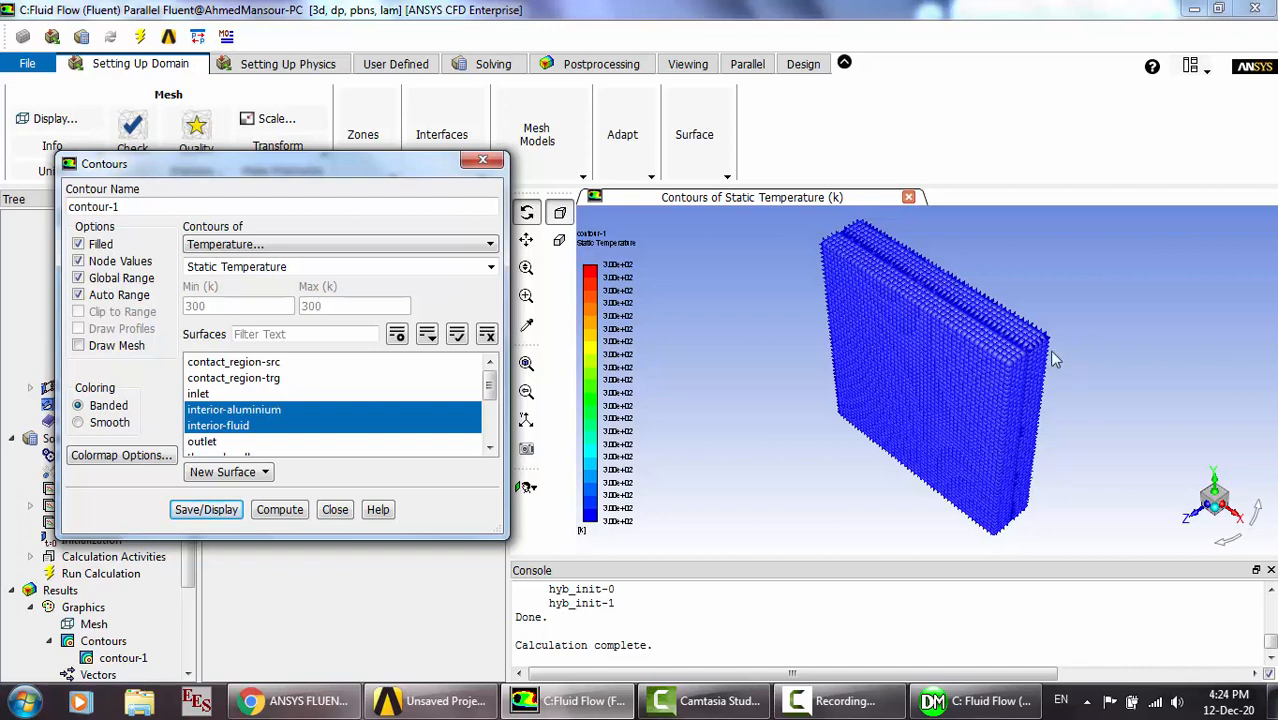
{"action": "left_click", "coordinate": [335, 509]}
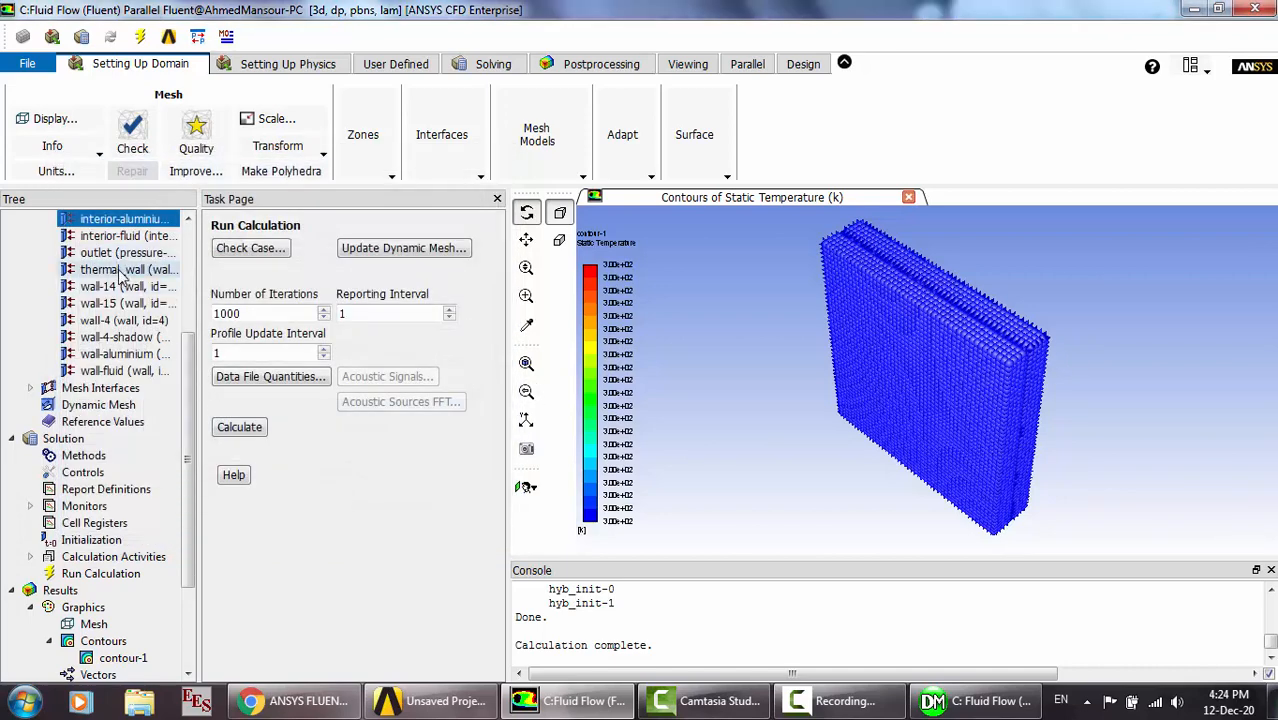
Set thermal_wall to a convection condition with a heat transfer coefficient of 10 W/m2-K and a free stream temperature of 30 K.
{"action": "double_click", "coordinate": [121, 270]}
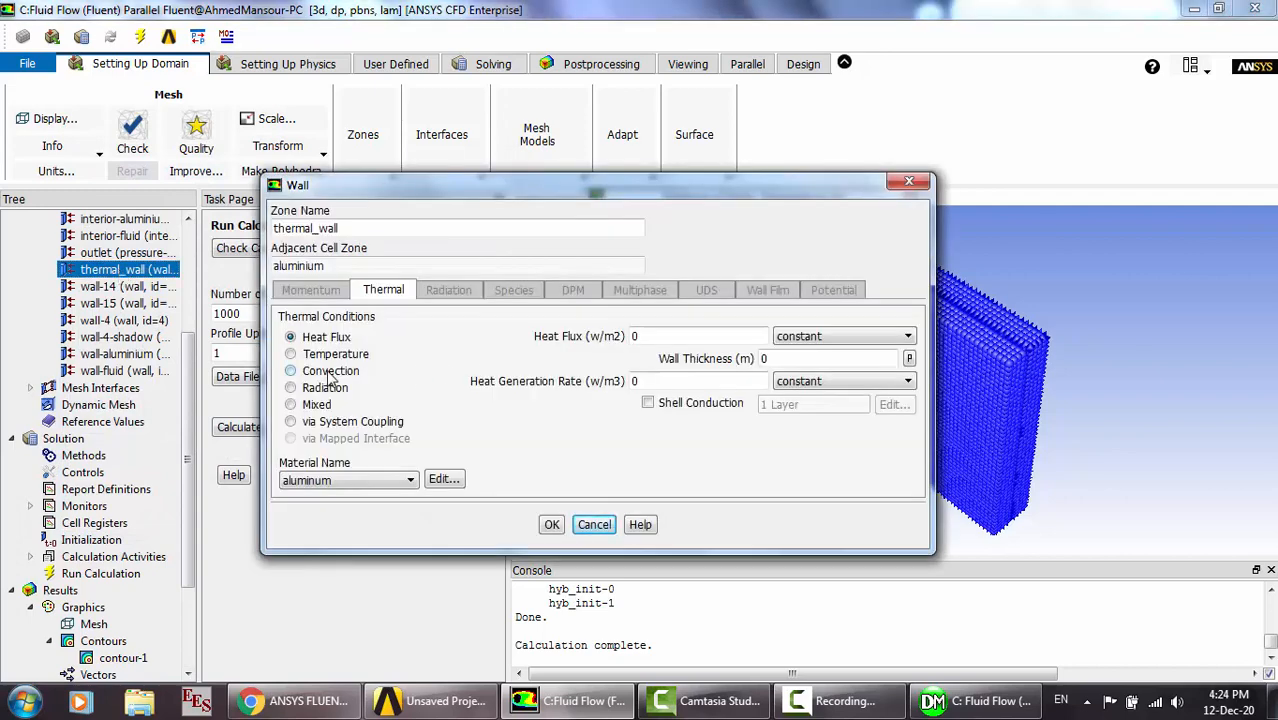
{"action": "left_click", "coordinate": [291, 371]}
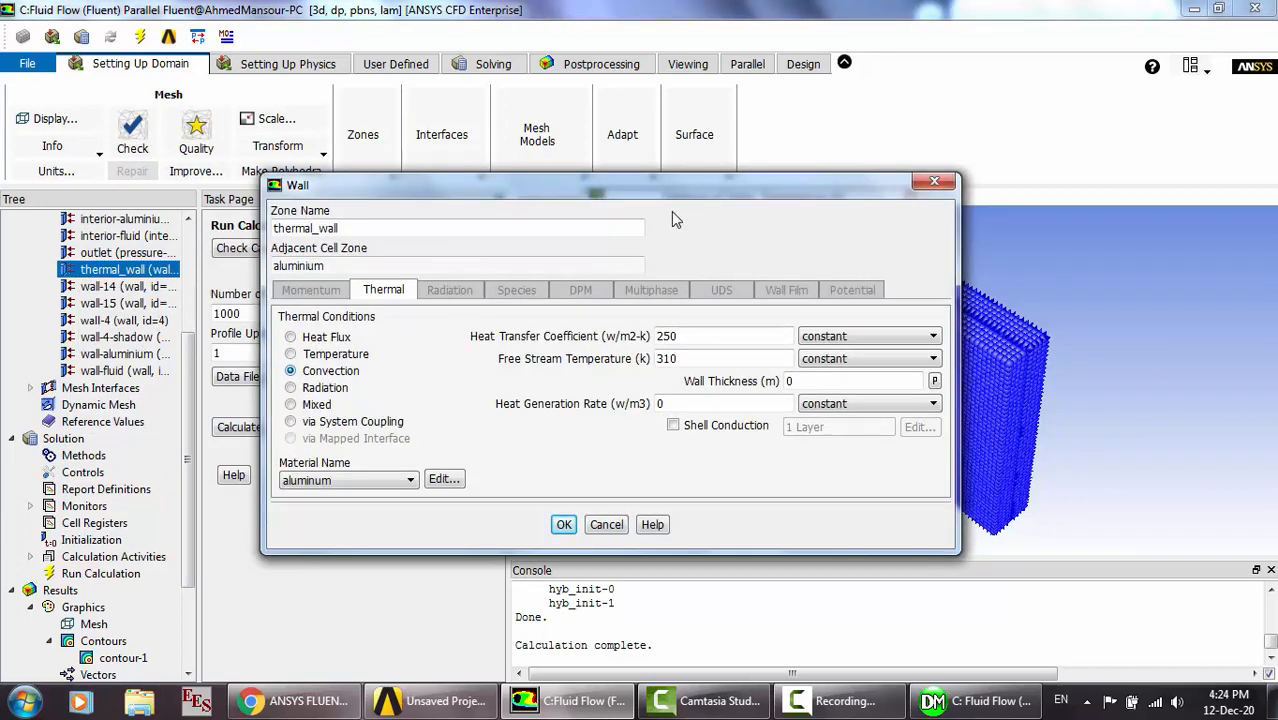
{"action": "left_click_drag", "start_coordinate": [665, 183], "coordinate": [446, 210]}
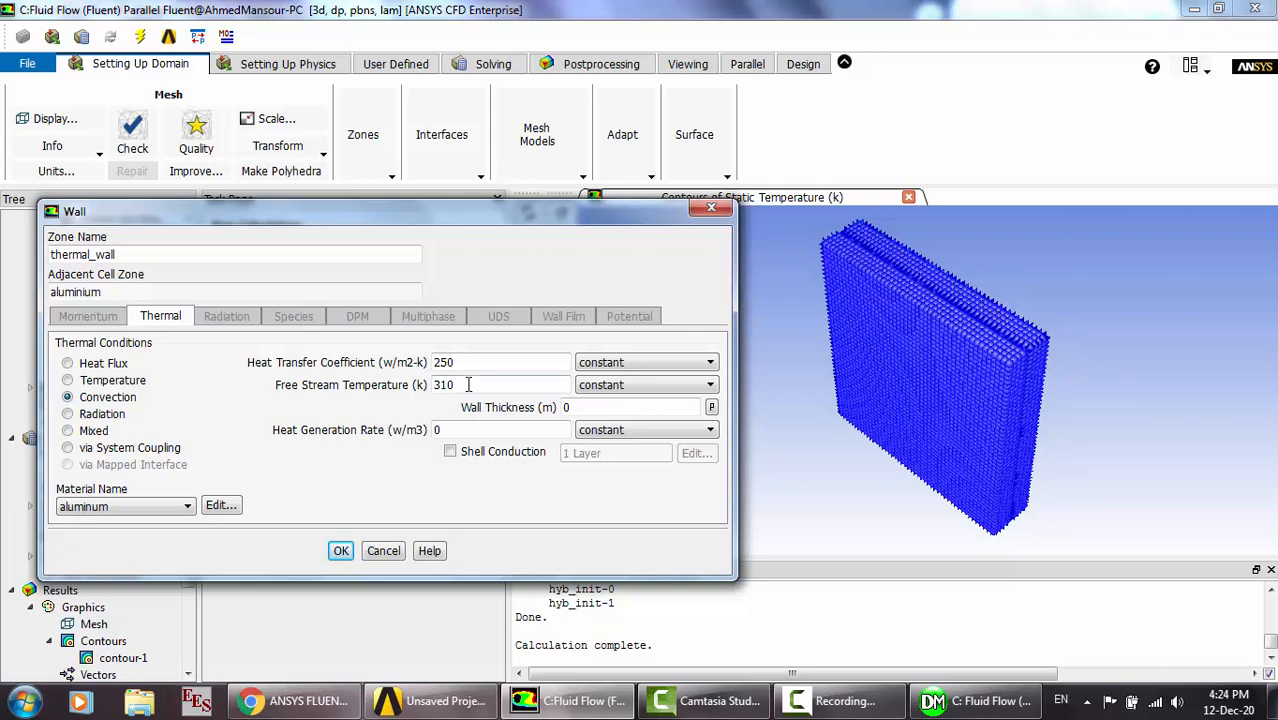
{"action": "left_click_drag", "start_coordinate": [466, 362], "coordinate": [371, 360]}
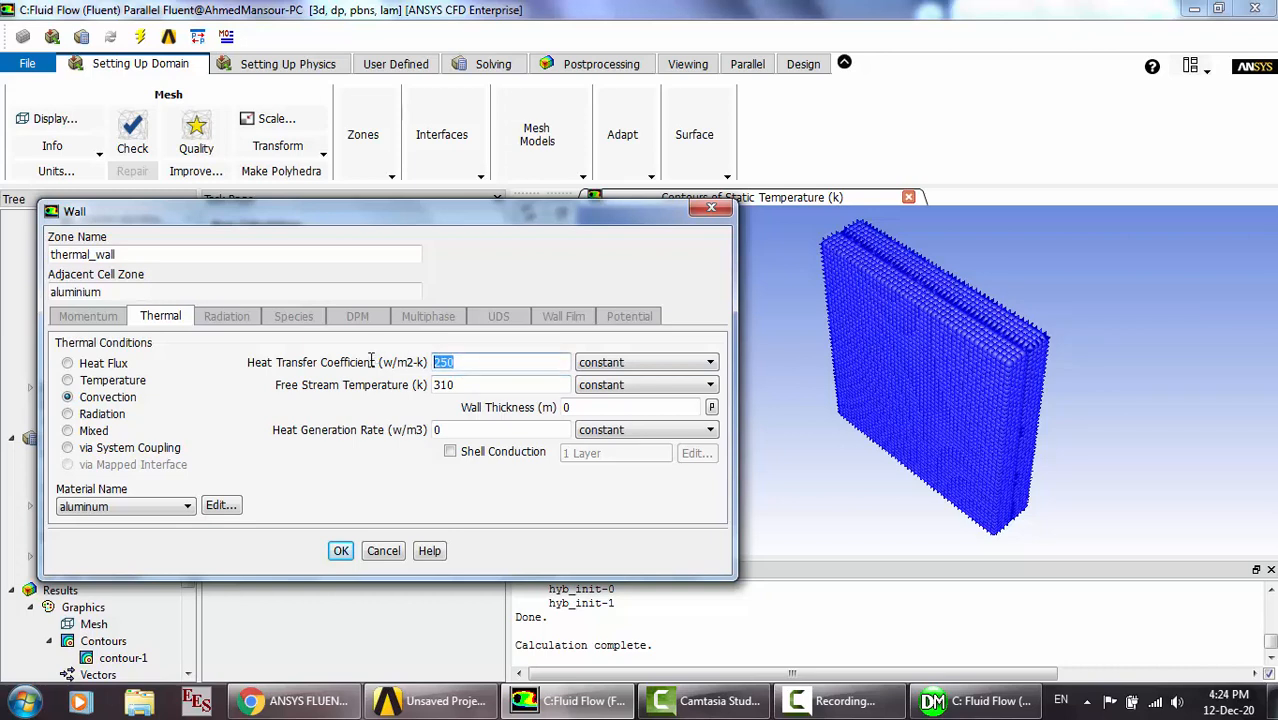
{"action": "type", "text": "10"}
{"action": "key", "text": "Tab"}
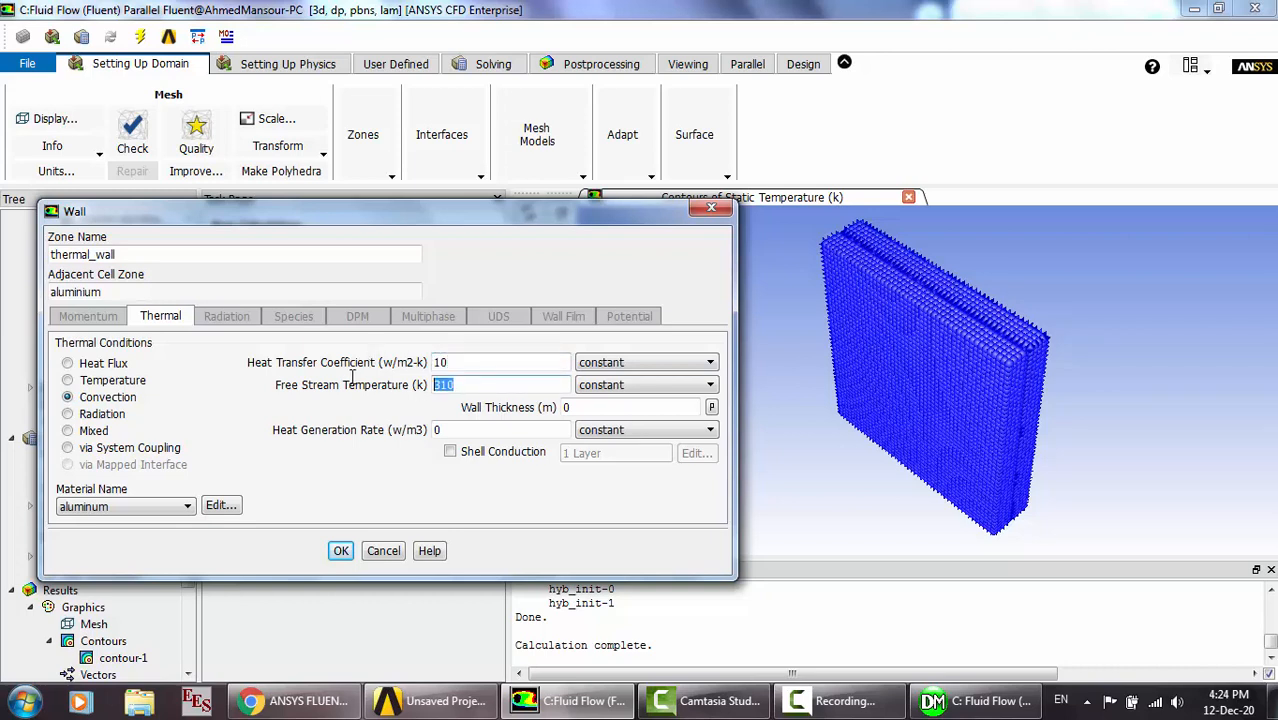
{"action": "type", "text": "30"}
{"action": "left_click", "coordinate": [341, 551]}
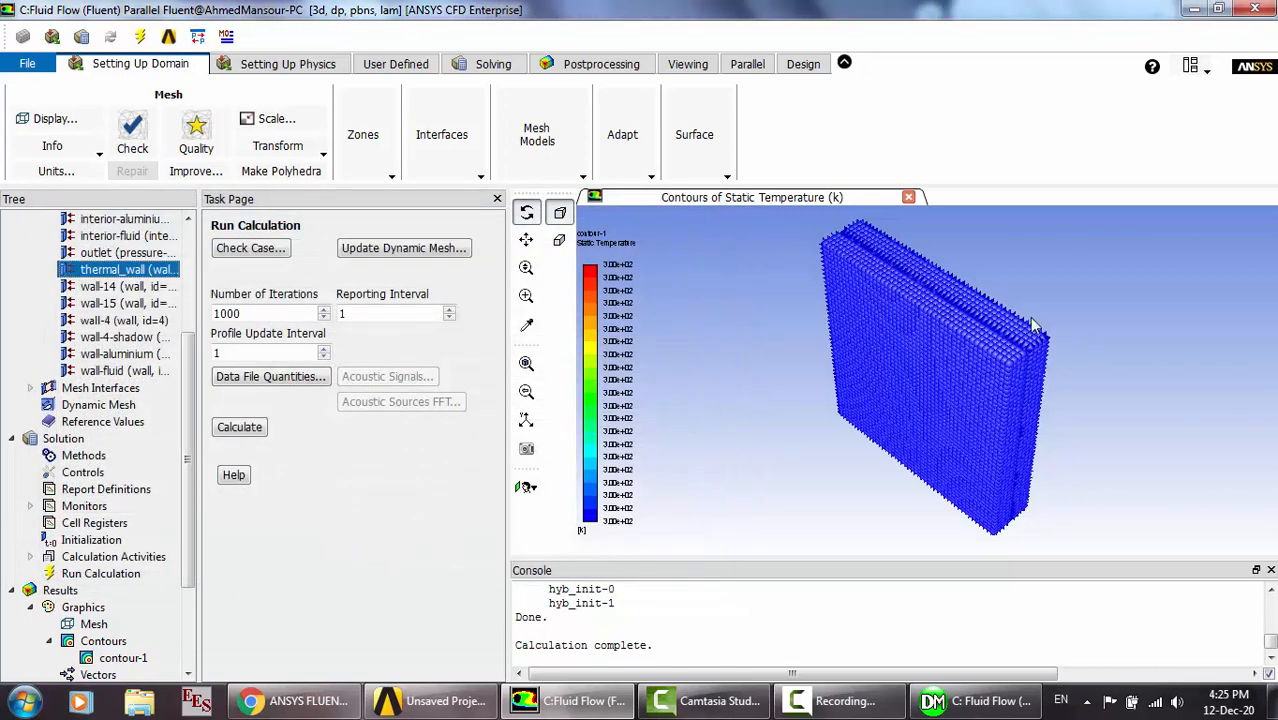
Reinitialize the solution with Hybrid Initialization, discarding the unsaved data, and run the calculation with 1000 iterations.
{"action": "left_click", "coordinate": [79, 541]}
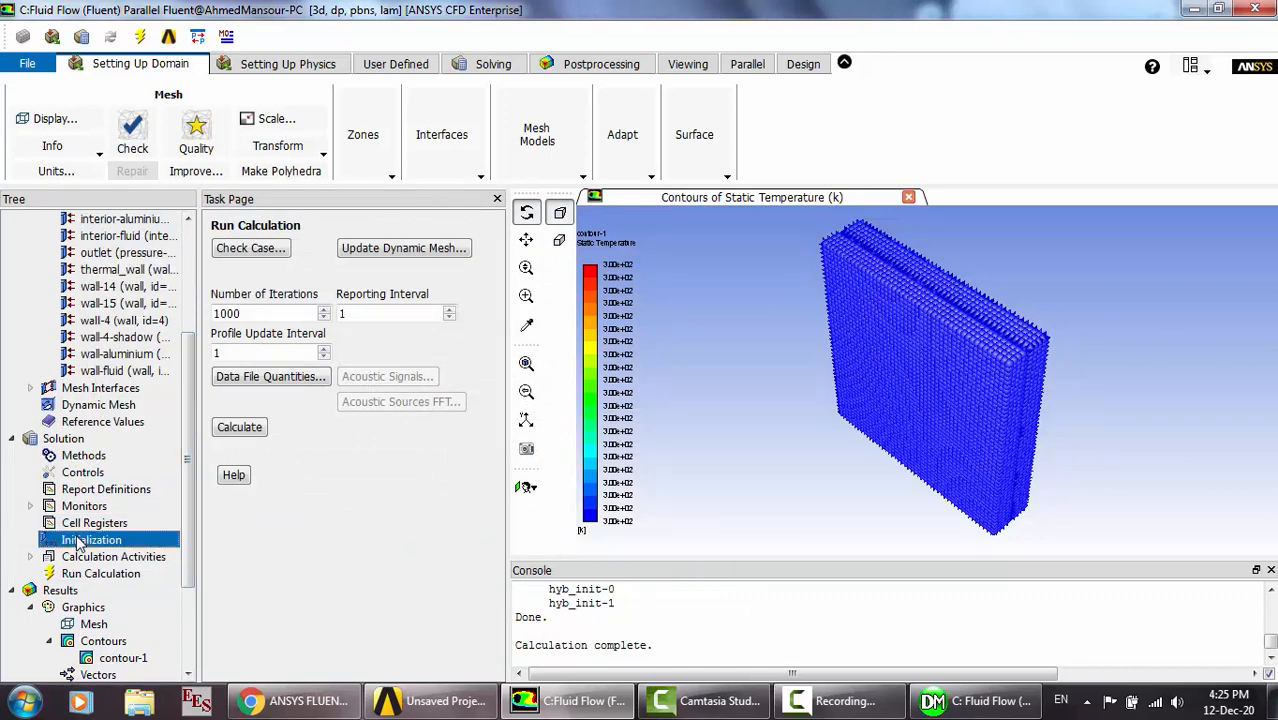
{"action": "left_click", "coordinate": [345, 312]}
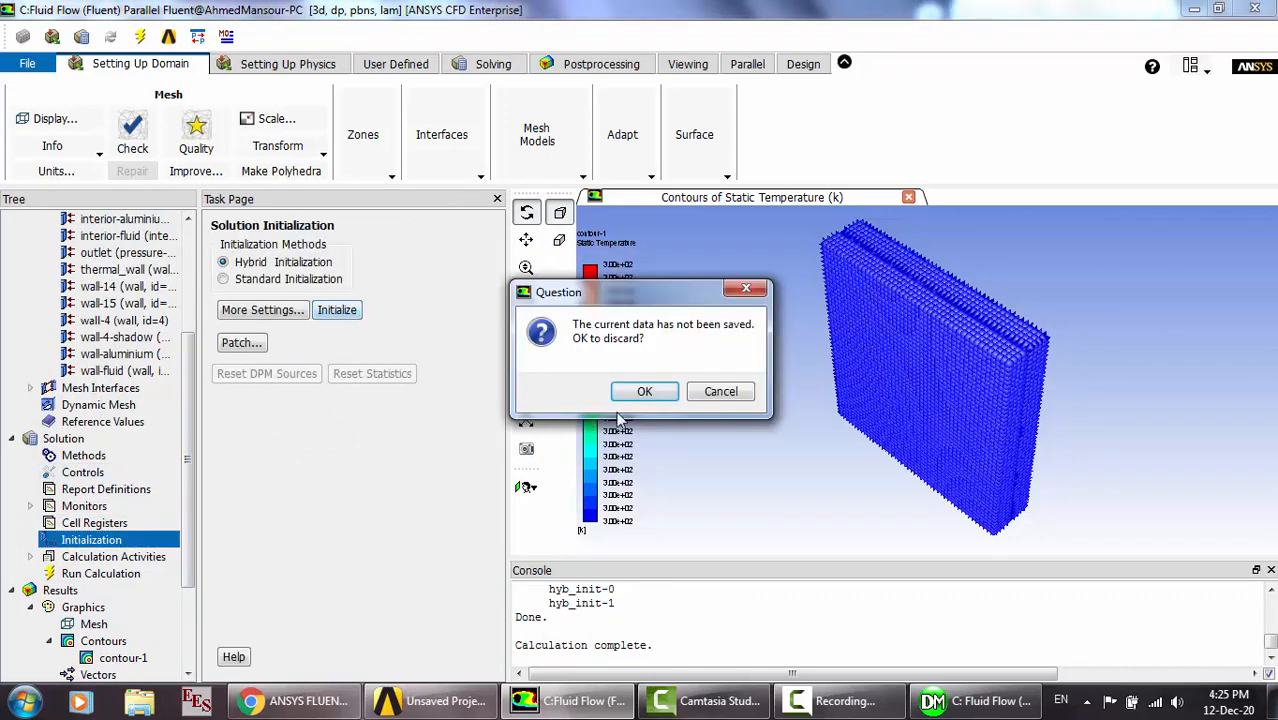
{"action": "left_click", "coordinate": [645, 392]}
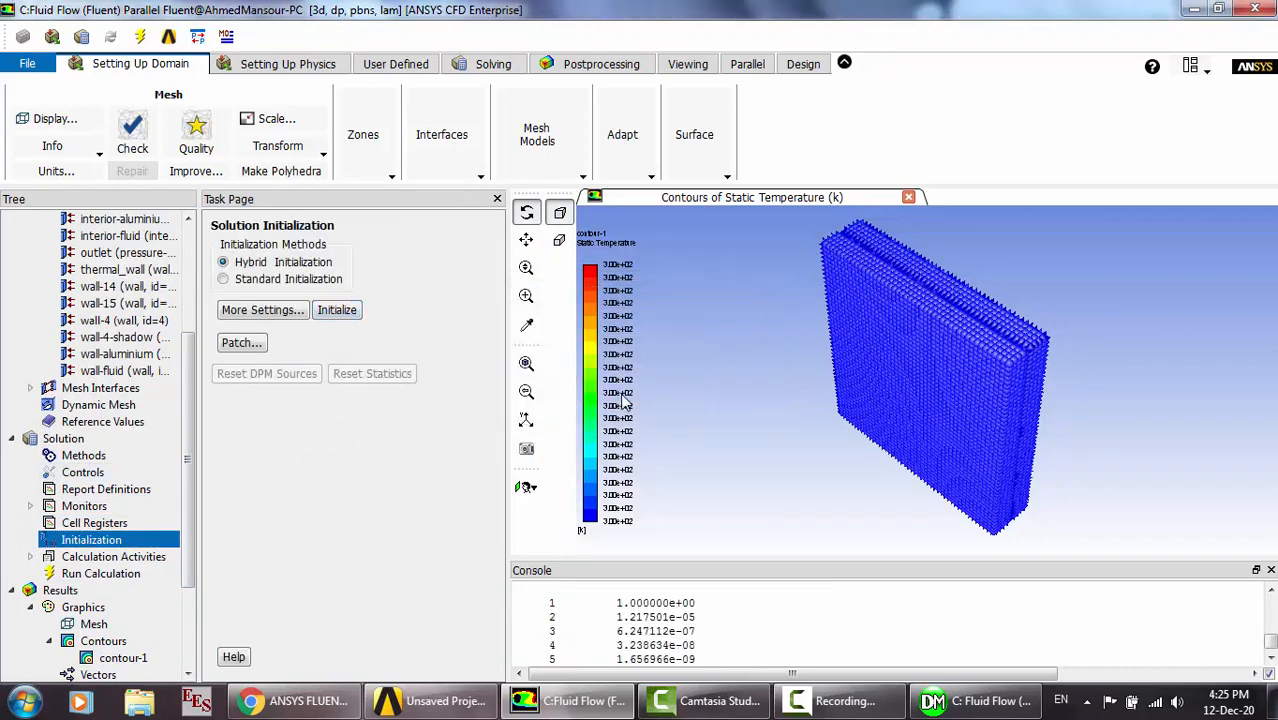
{"action": "left_click", "coordinate": [120, 576]}
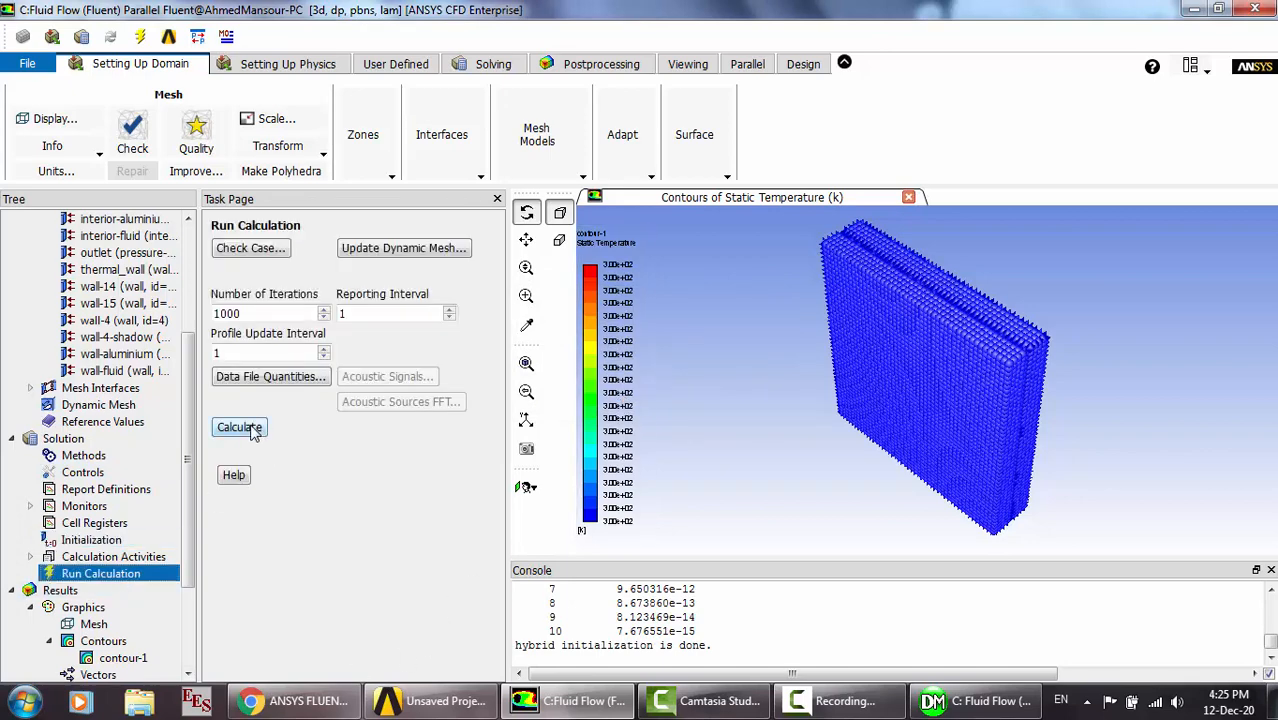
{"action": "left_click", "coordinate": [252, 428]}
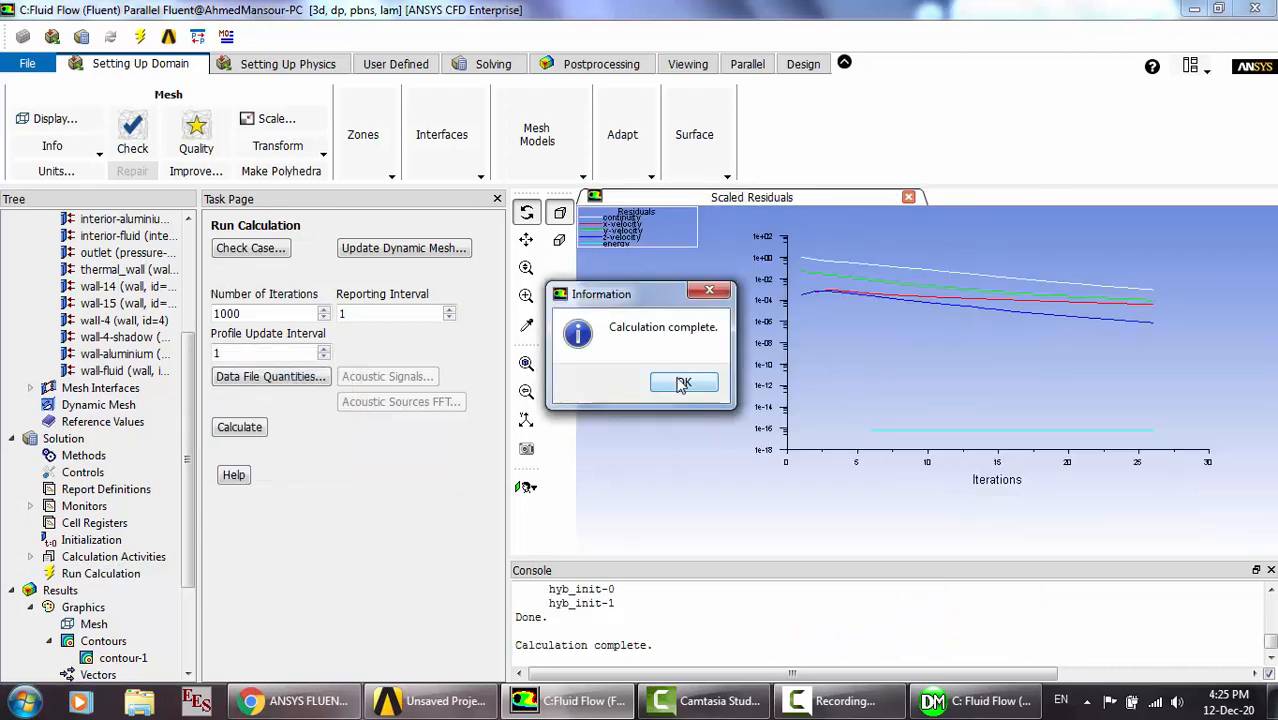
{"action": "left_click", "coordinate": [683, 383]}
Redisplay contour-1 of static temperature on the interior-aluminium and interior-fluid surfaces and examine the temperature distribution.
{"action": "double_click", "coordinate": [147, 667]}
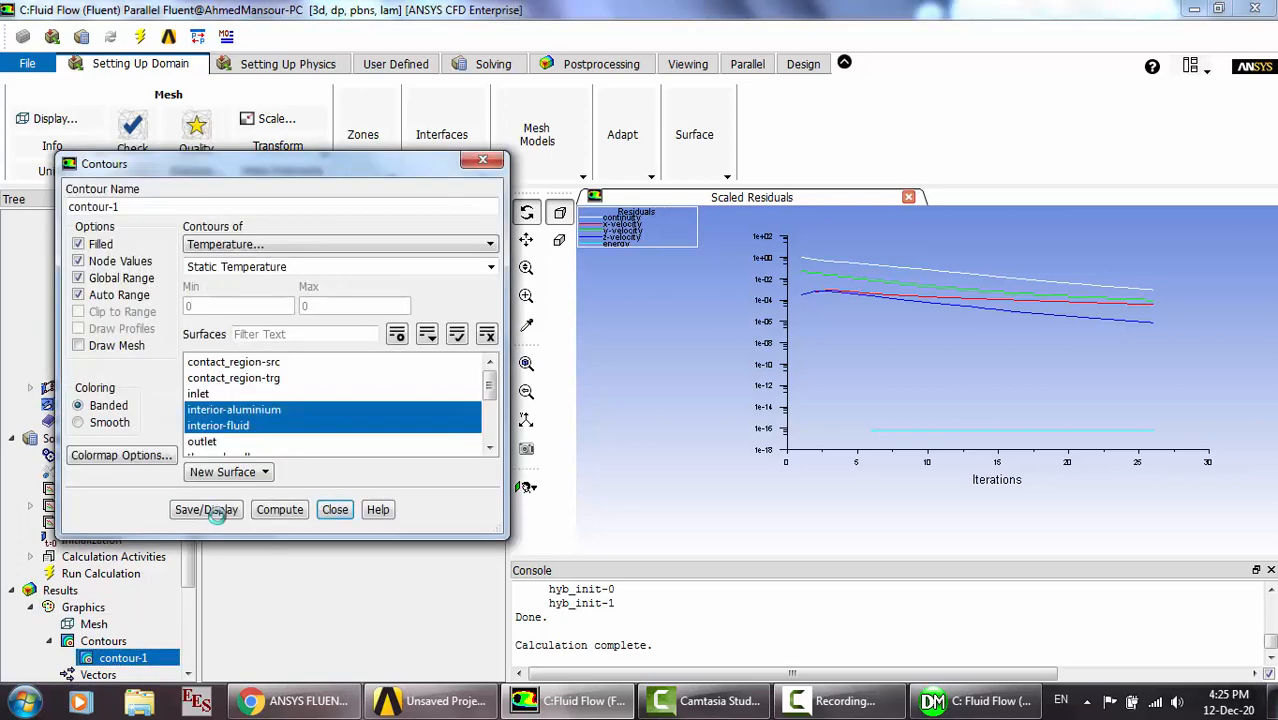
{"action": "left_click", "coordinate": [210, 512]}
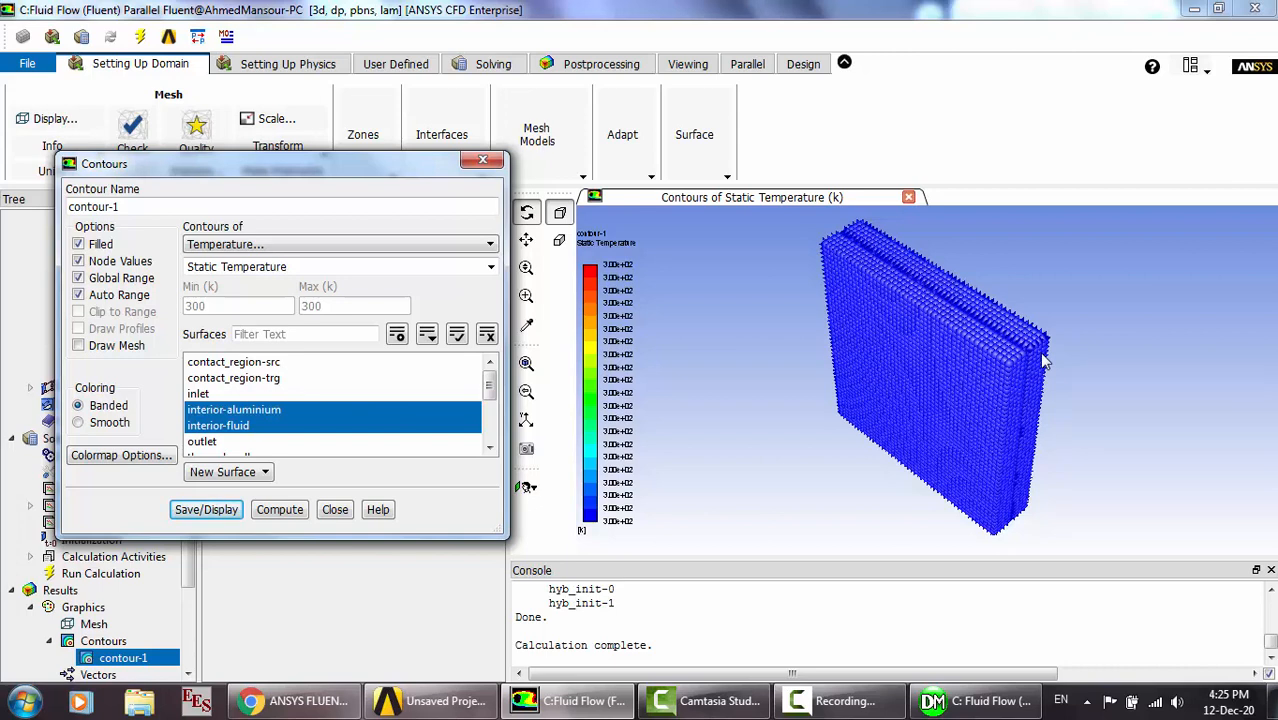
{"action": "left_click", "coordinate": [335, 509]}
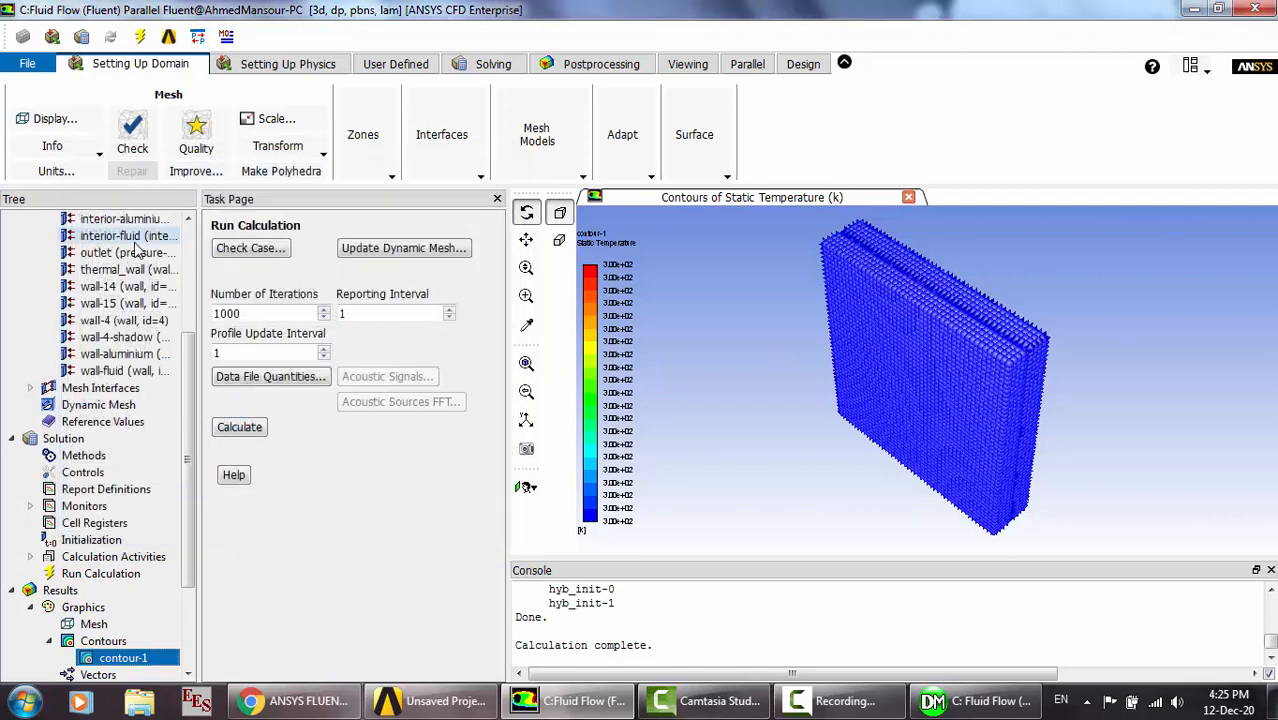
Set the convection heat transfer coefficient of thermal_wall to 100 W/m2-K.
{"action": "double_click", "coordinate": [128, 269]}
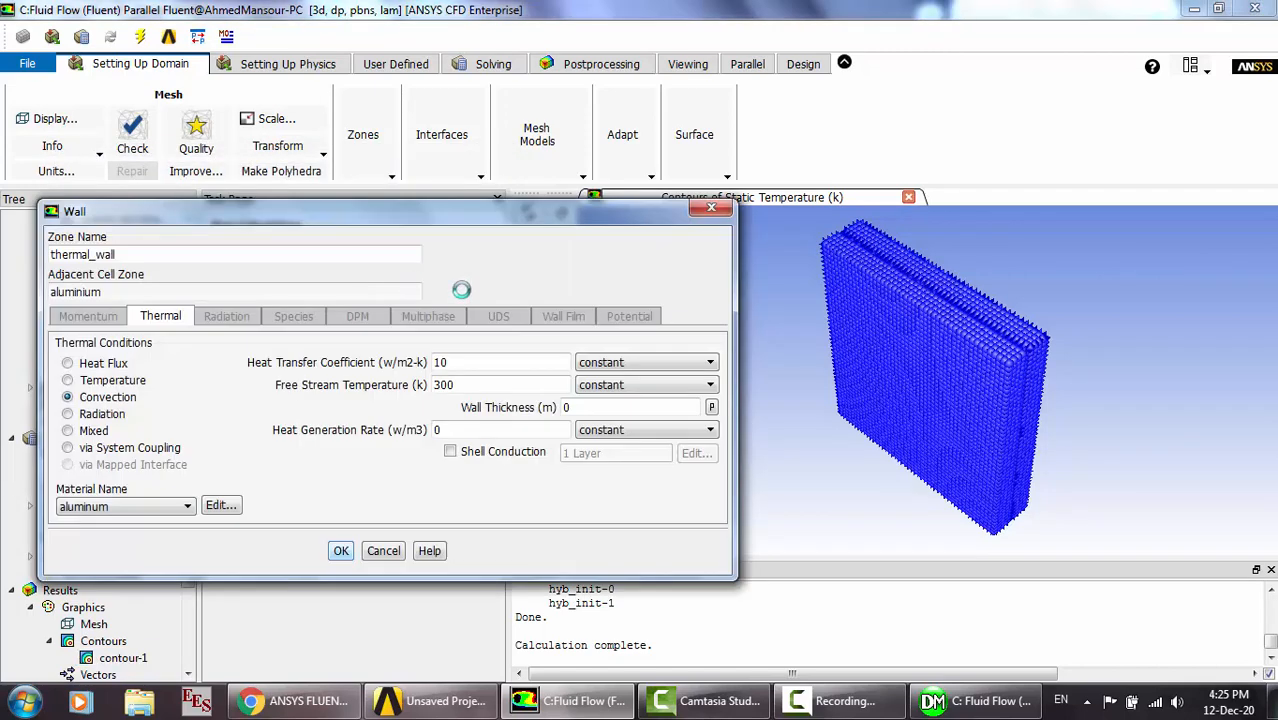
{"action": "left_click_drag", "start_coordinate": [524, 356], "coordinate": [391, 349]}
{"action": "type", "text": "100"}
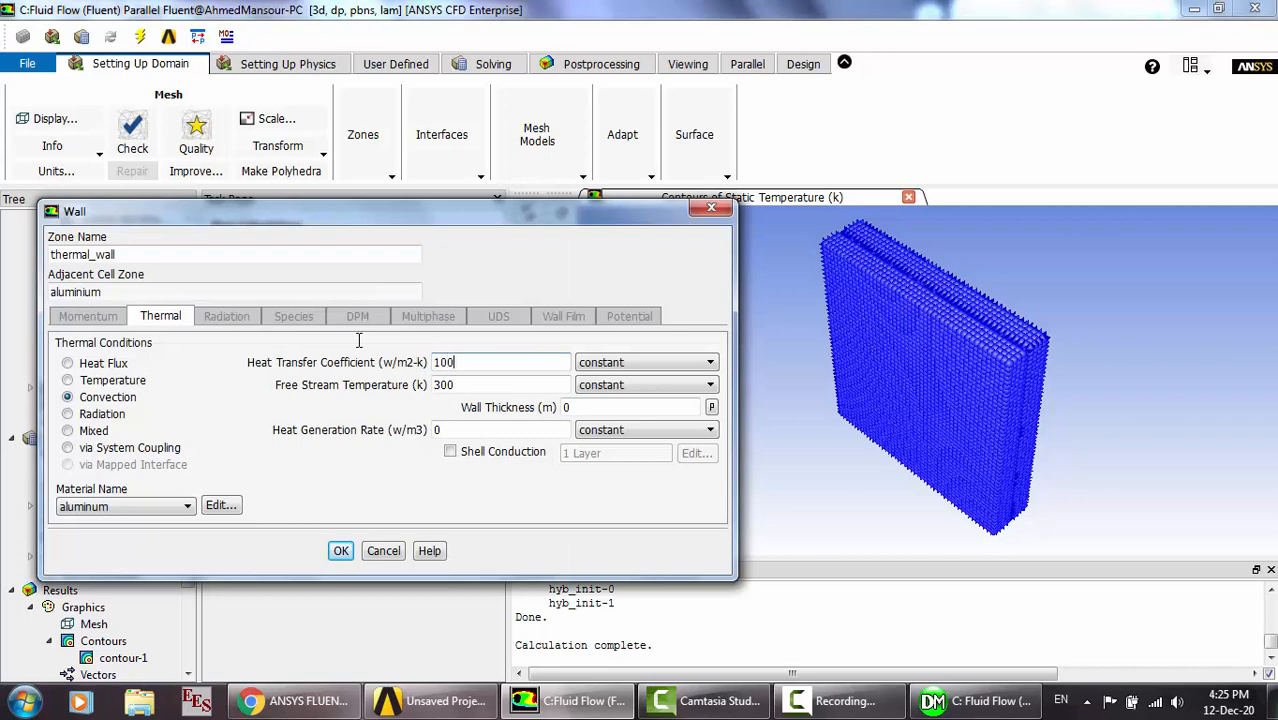
{"action": "left_click", "coordinate": [341, 550]}
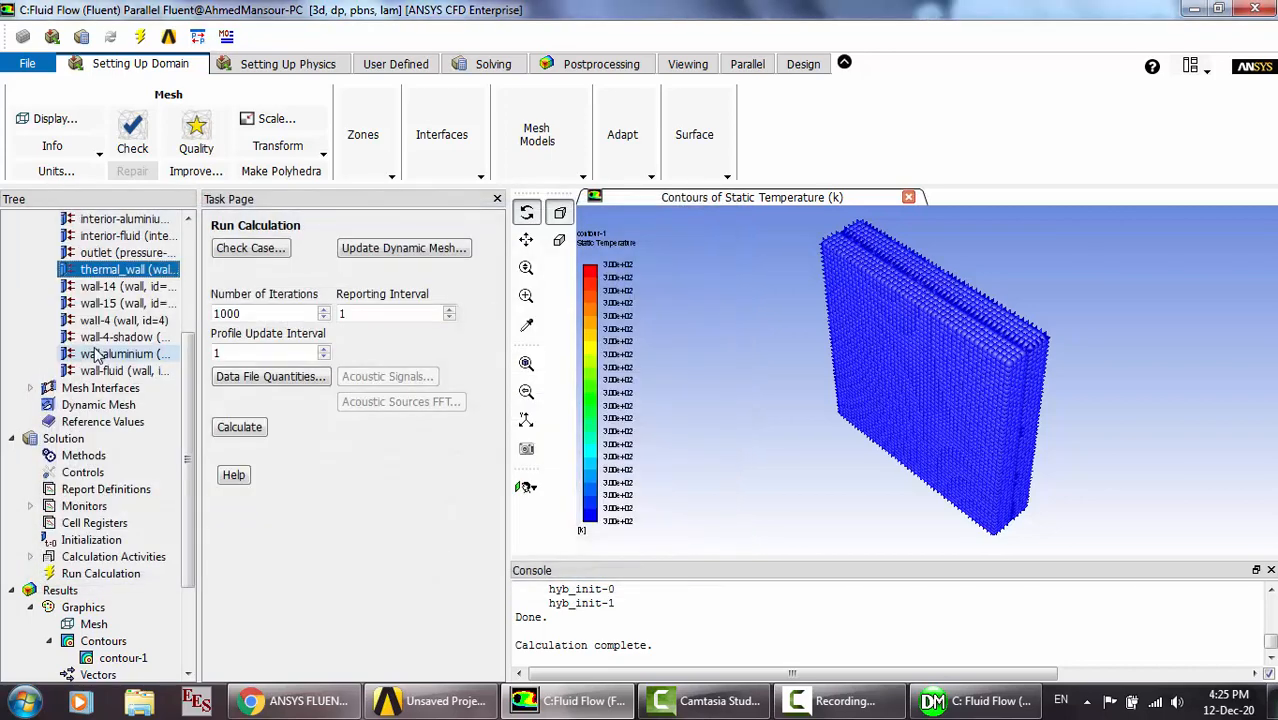
Repeat the hybrid initialization, discarding the previous data, and solve again with 1000 iterations using the changed wall coefficient.
{"action": "left_click", "coordinate": [100, 557]}
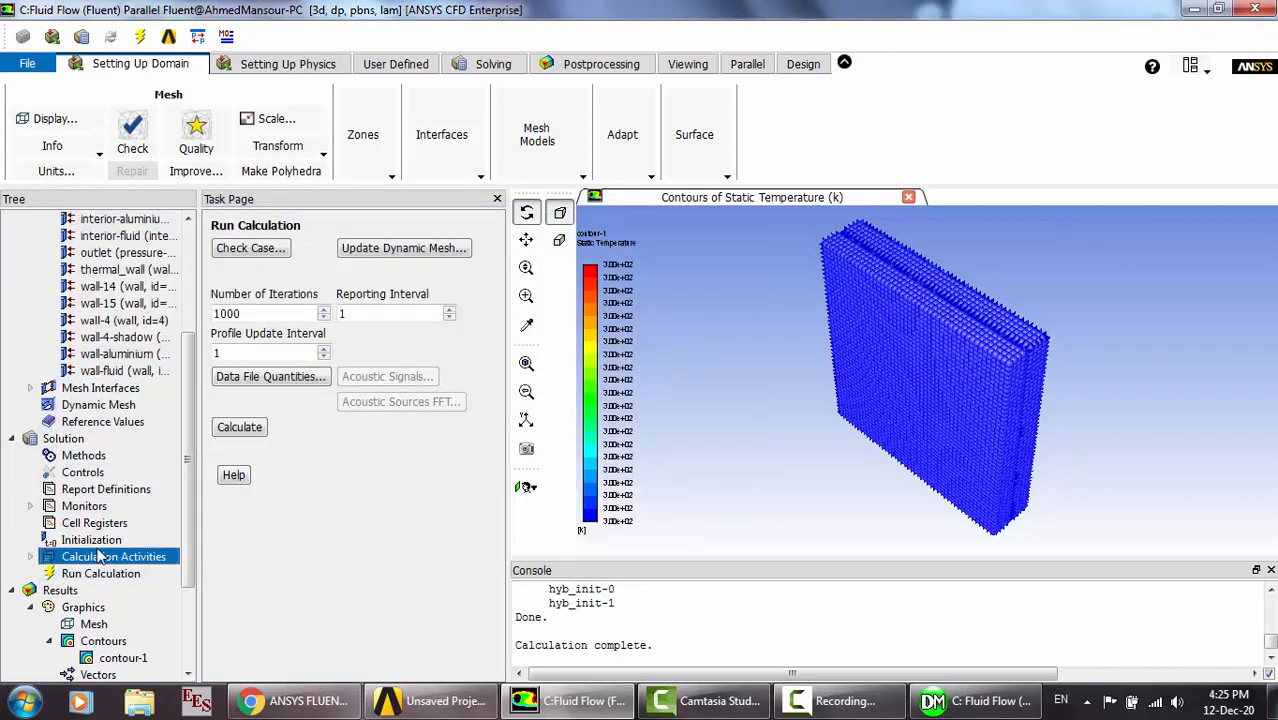
{"action": "left_click", "coordinate": [100, 540]}
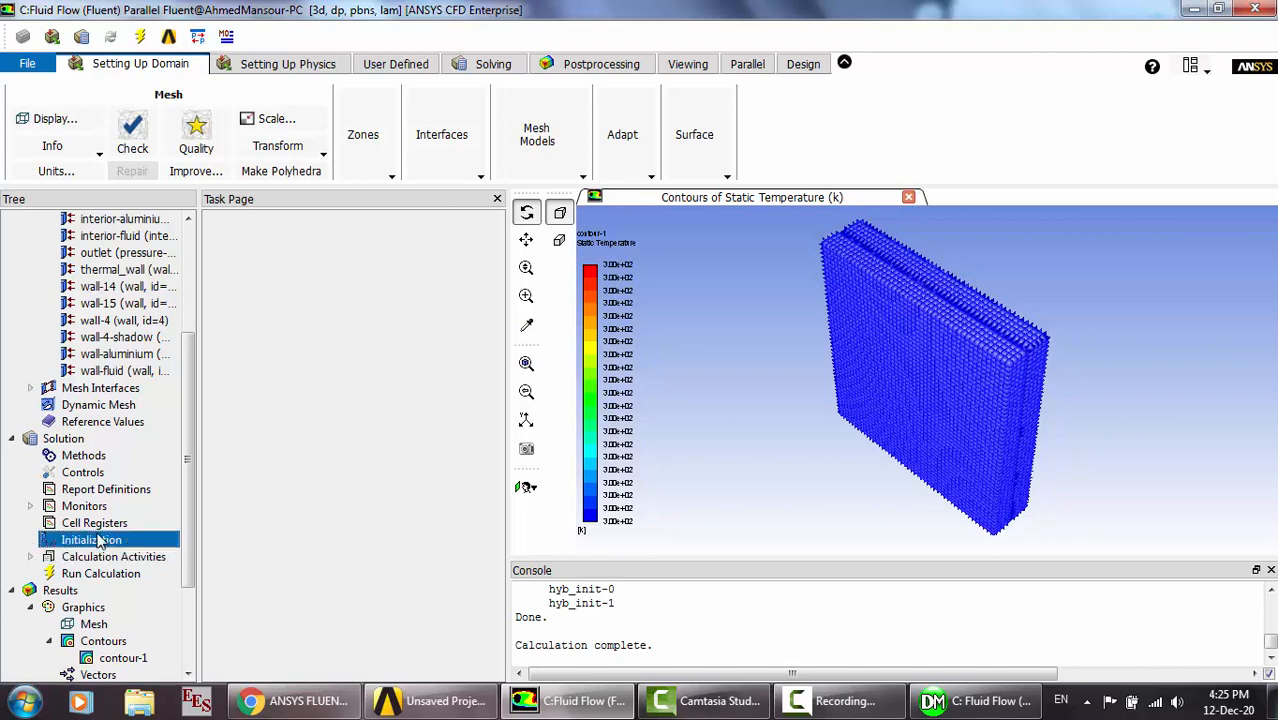
{"action": "left_click", "coordinate": [337, 310]}
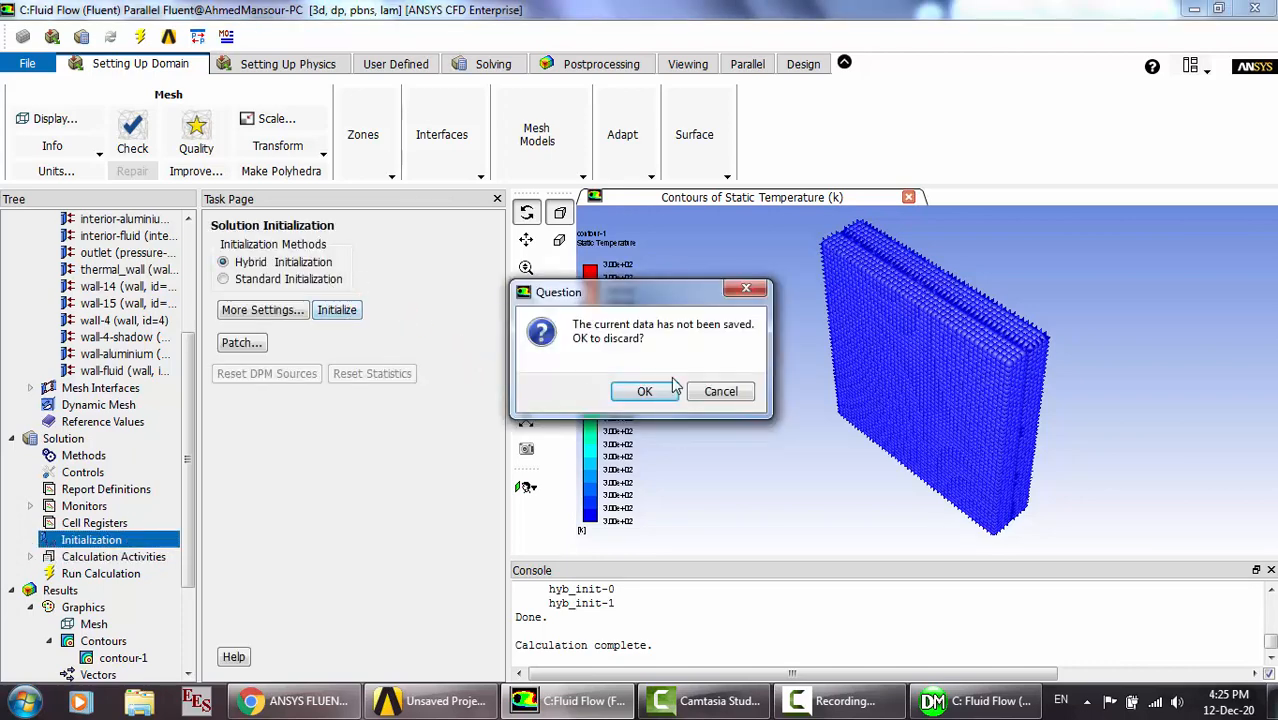
{"action": "left_click", "coordinate": [646, 391]}
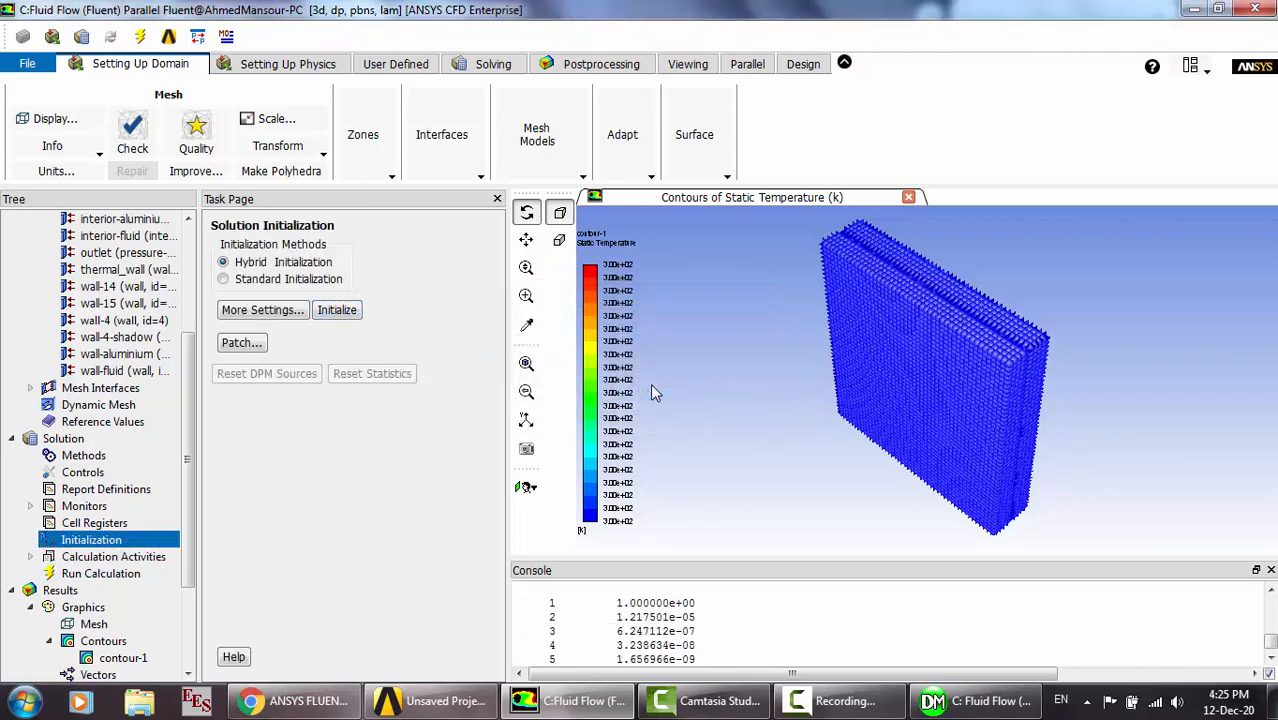
{"action": "left_click", "coordinate": [84, 575]}
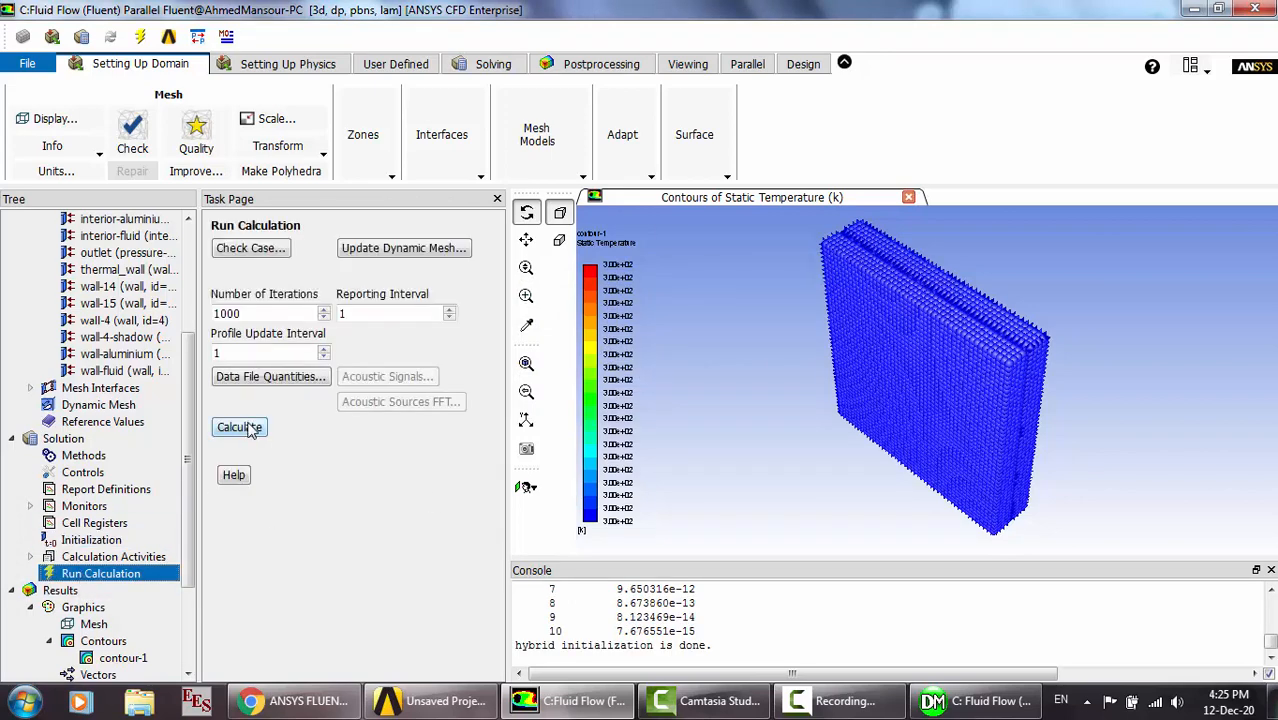
{"action": "left_click", "coordinate": [249, 428]}
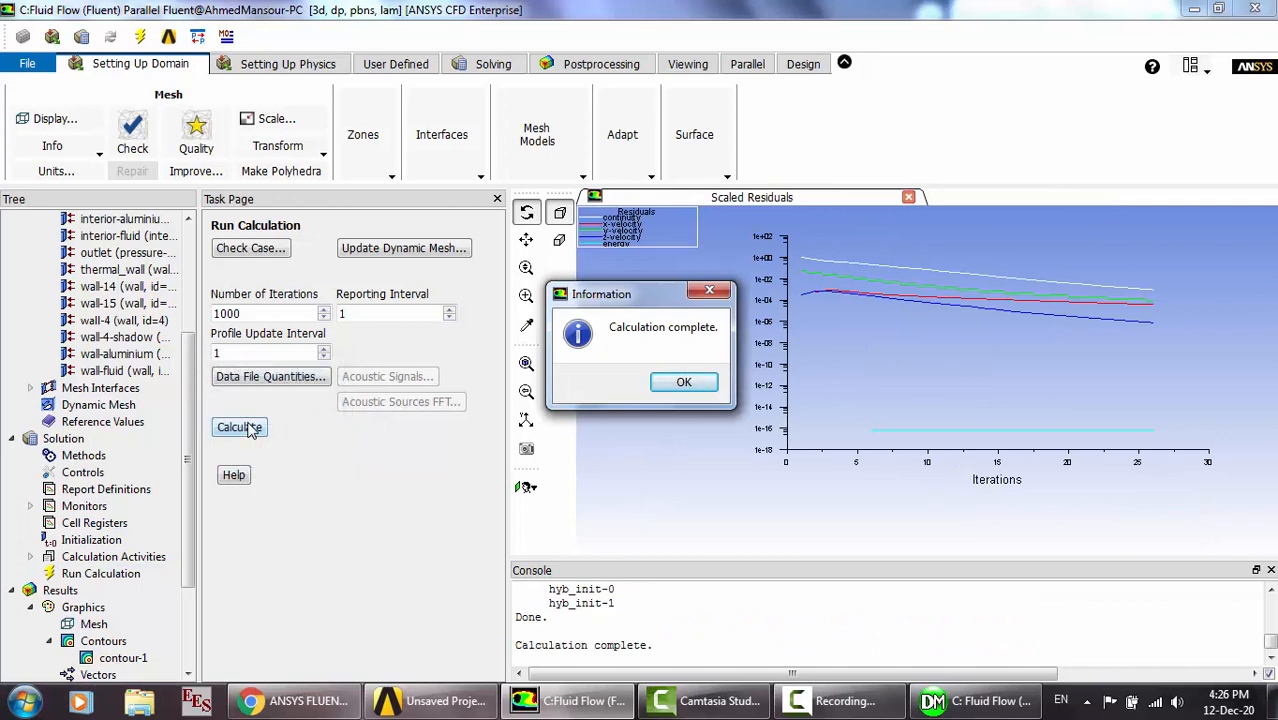
{"action": "left_click", "coordinate": [684, 382]}
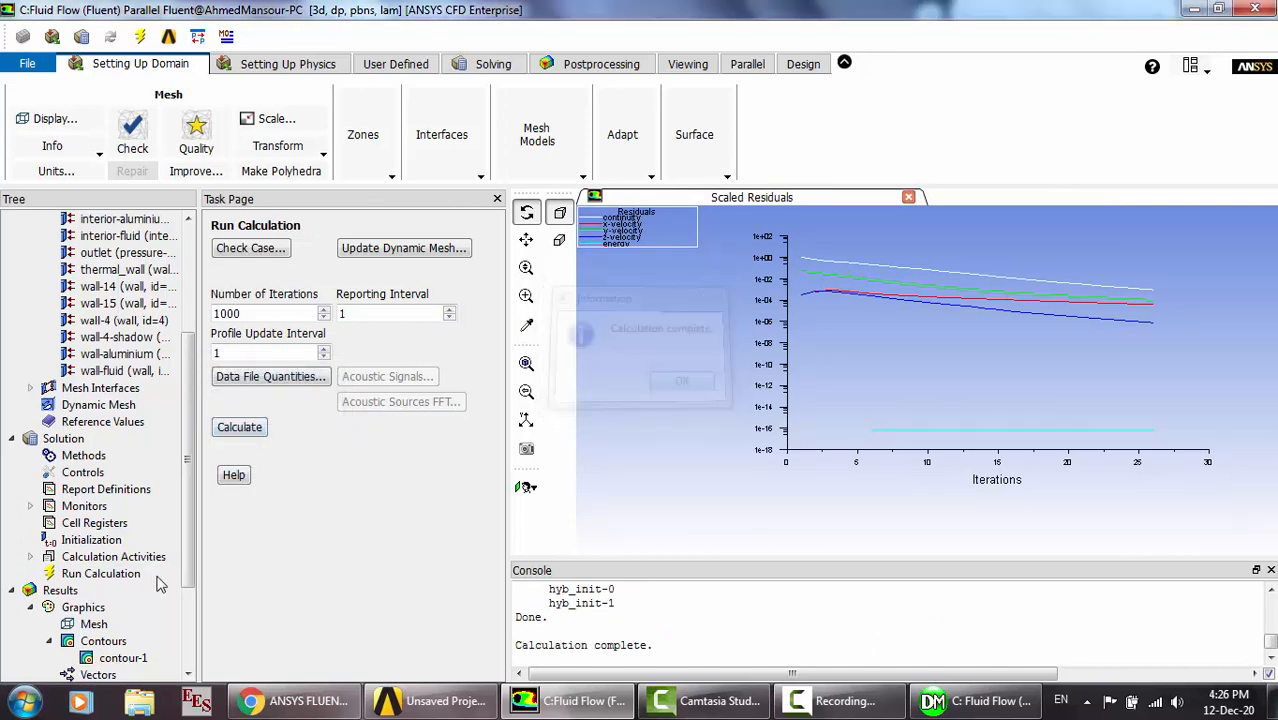
Display the contour-1 static temperature plot for the new solution and inspect it for temperature differences.
{"action": "left_click", "coordinate": [125, 659]}
{"action": "double_click", "coordinate": [127, 660]}
{"action": "left_click", "coordinate": [212, 510]}
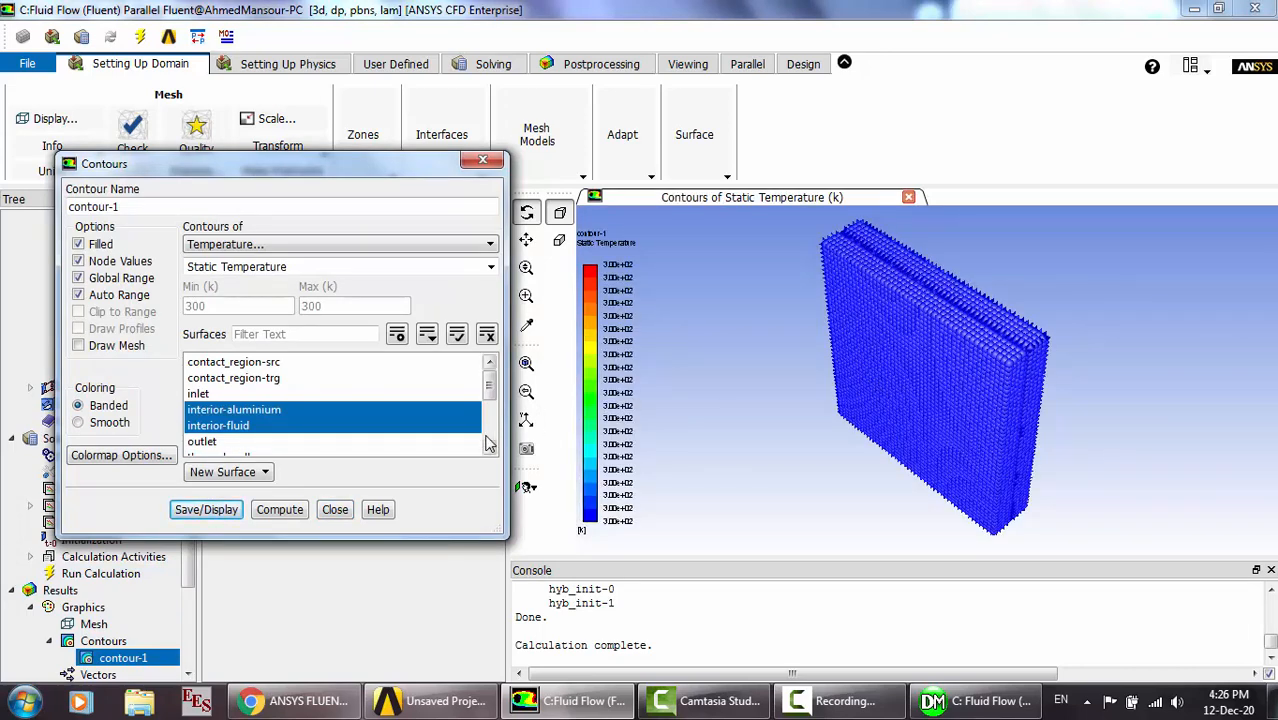
{"action": "left_click", "coordinate": [335, 509]}
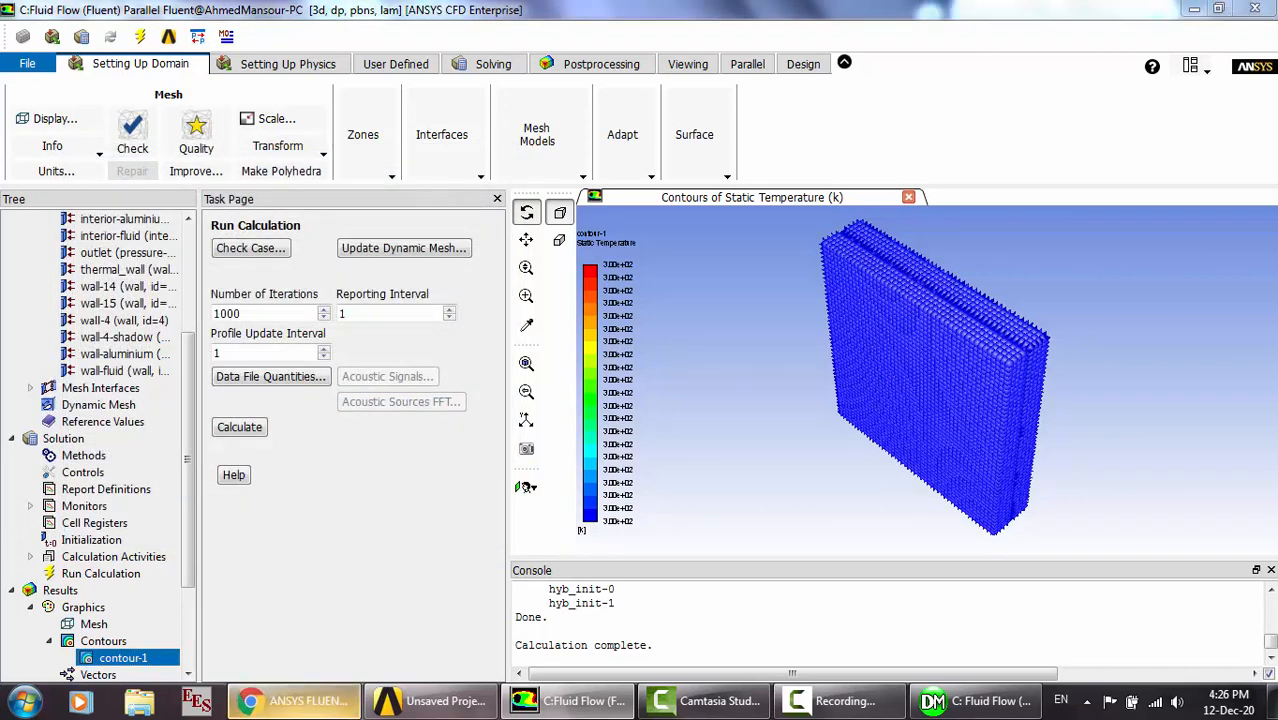
Switch to Chrome to review the wall heat flux equation in the ANSYS FLUENT User's Guide, and return to Fluent.
{"action": "left_click", "coordinate": [320, 712]}
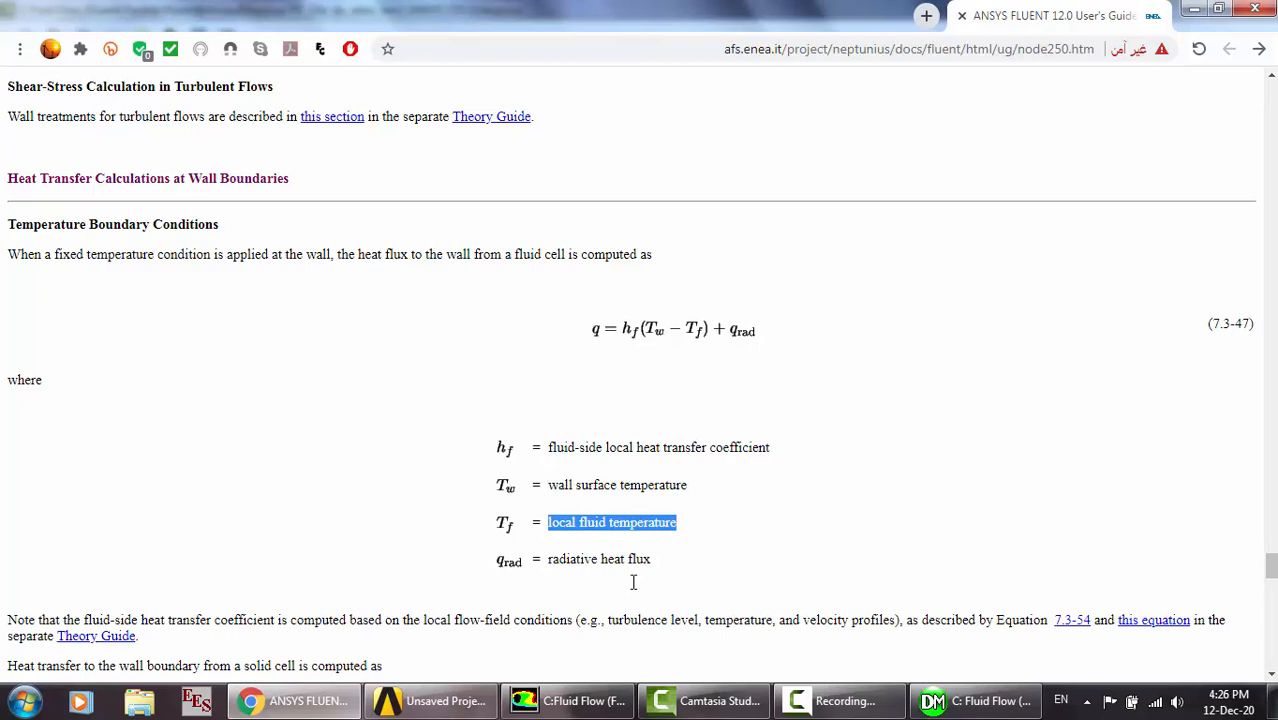
{"action": "left_click", "coordinate": [580, 705]}
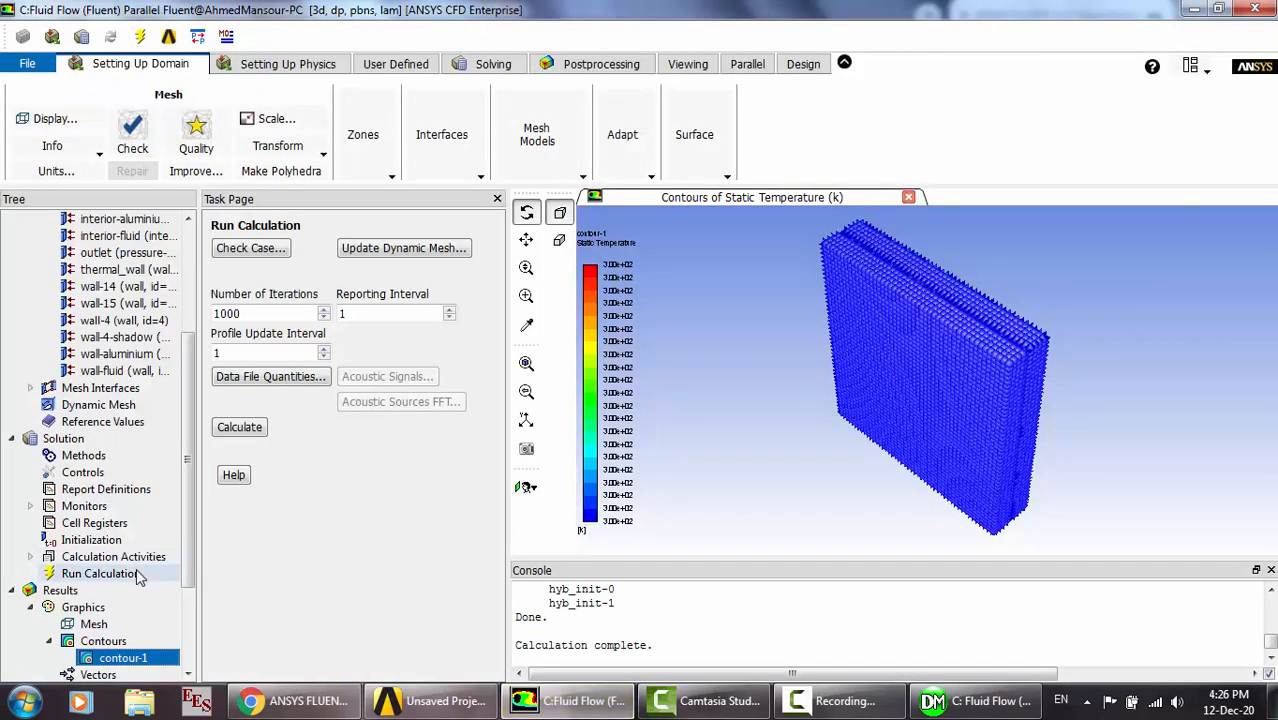
Set thermal_wall's convection heat transfer coefficient to 10 W/m2-K and its free stream temperature to 308 K.
{"action": "left_click", "coordinate": [100, 387]}
{"action": "scroll", "coordinate": [110, 400], "scroll_direction": "up", "scroll_amount": 1}
{"action": "double_click", "coordinate": [118, 338]}
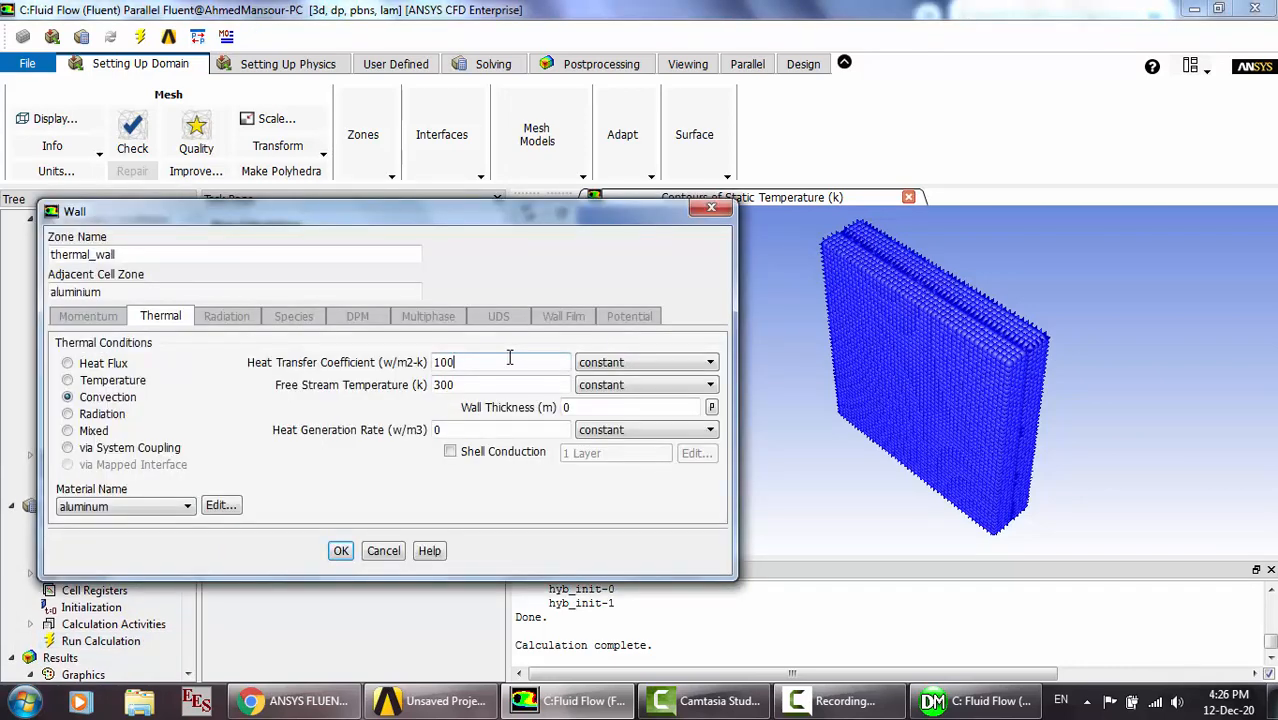
{"action": "double_click", "coordinate": [512, 360]}
{"action": "type", "text": "10"}
{"action": "double_click", "coordinate": [468, 384]}
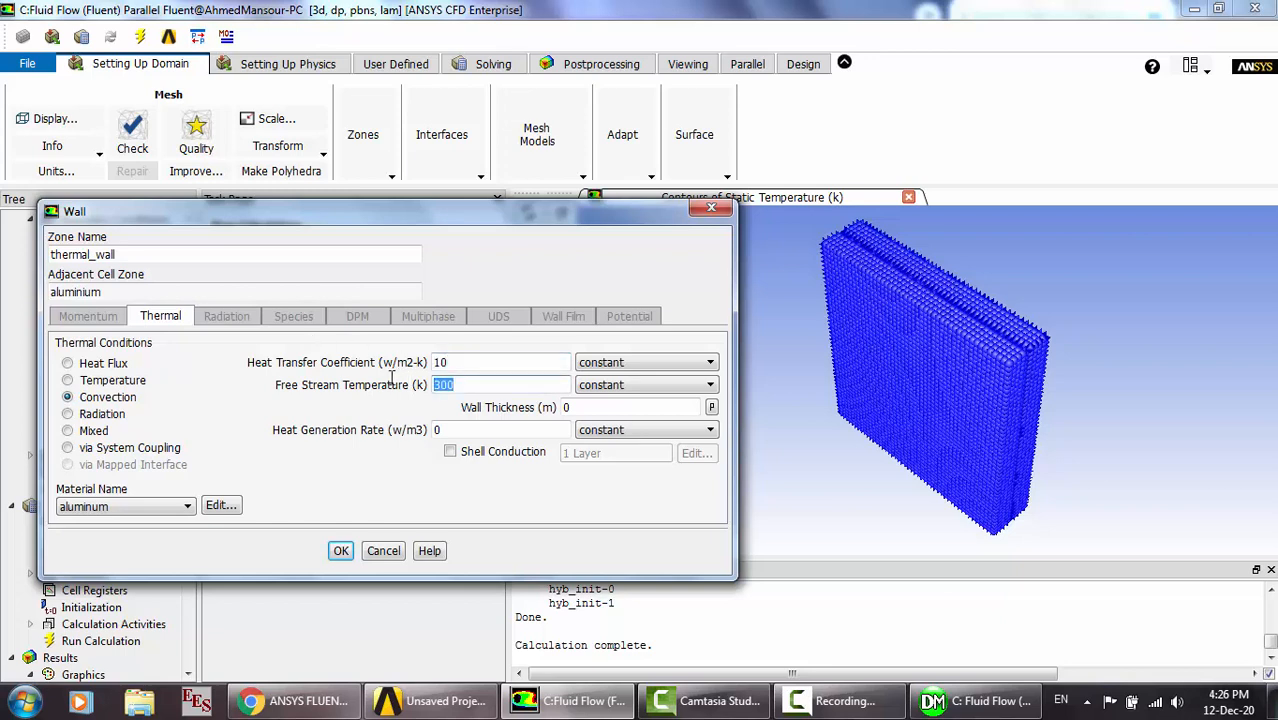
{"action": "type", "text": "308"}
{"action": "left_click", "coordinate": [343, 553]}
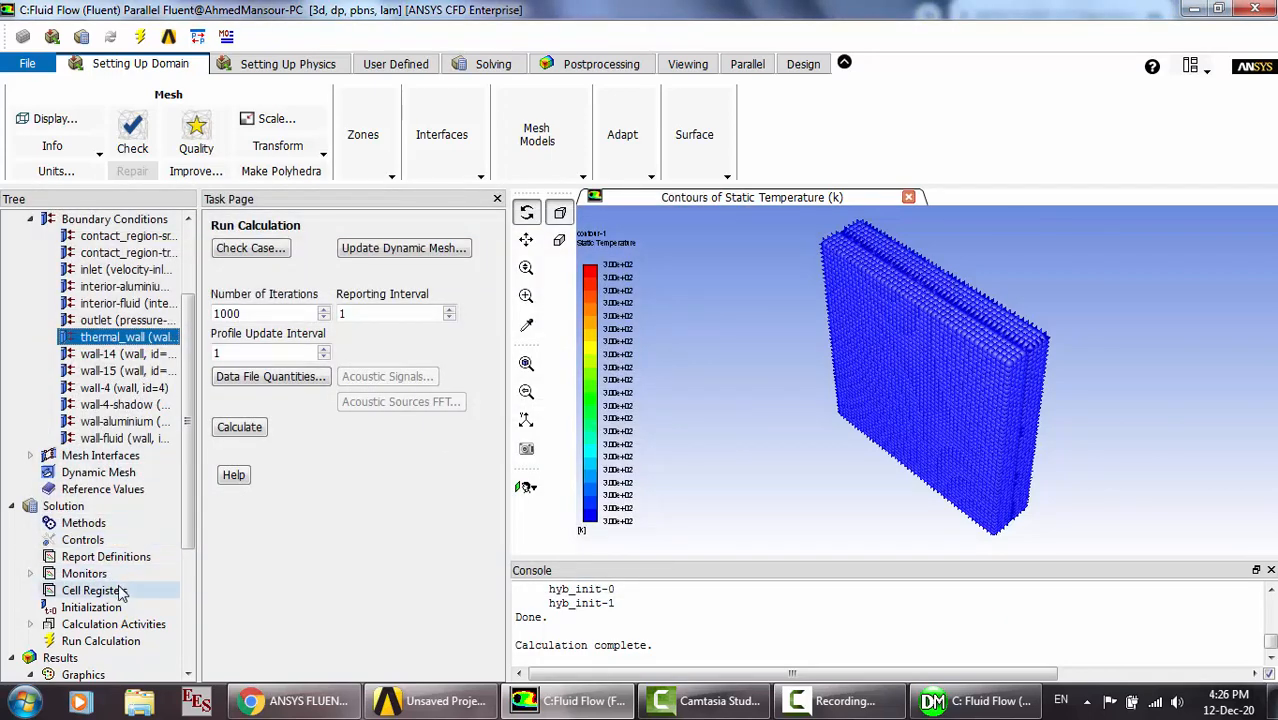
Initialize the solution again with Hybrid Initialization, discarding the old data, and calculate with the 1000-iteration setting.
{"action": "left_click", "coordinate": [119, 614]}
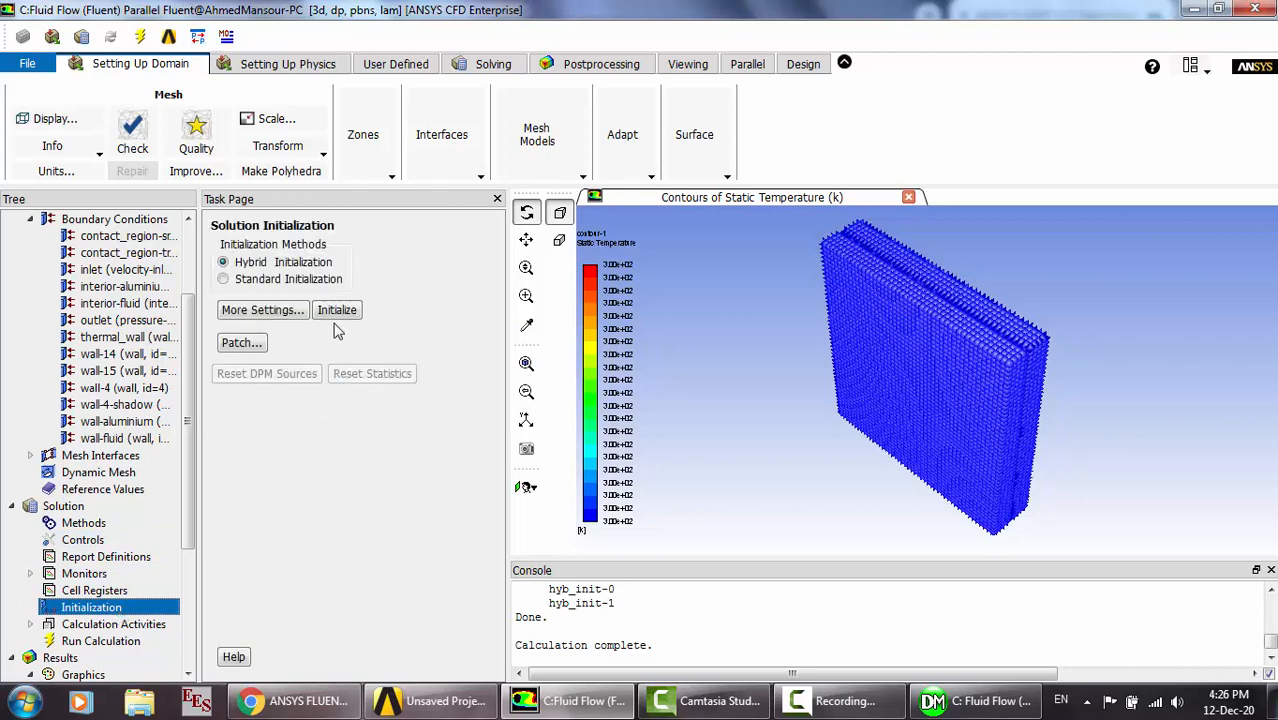
{"action": "left_click", "coordinate": [336, 311]}
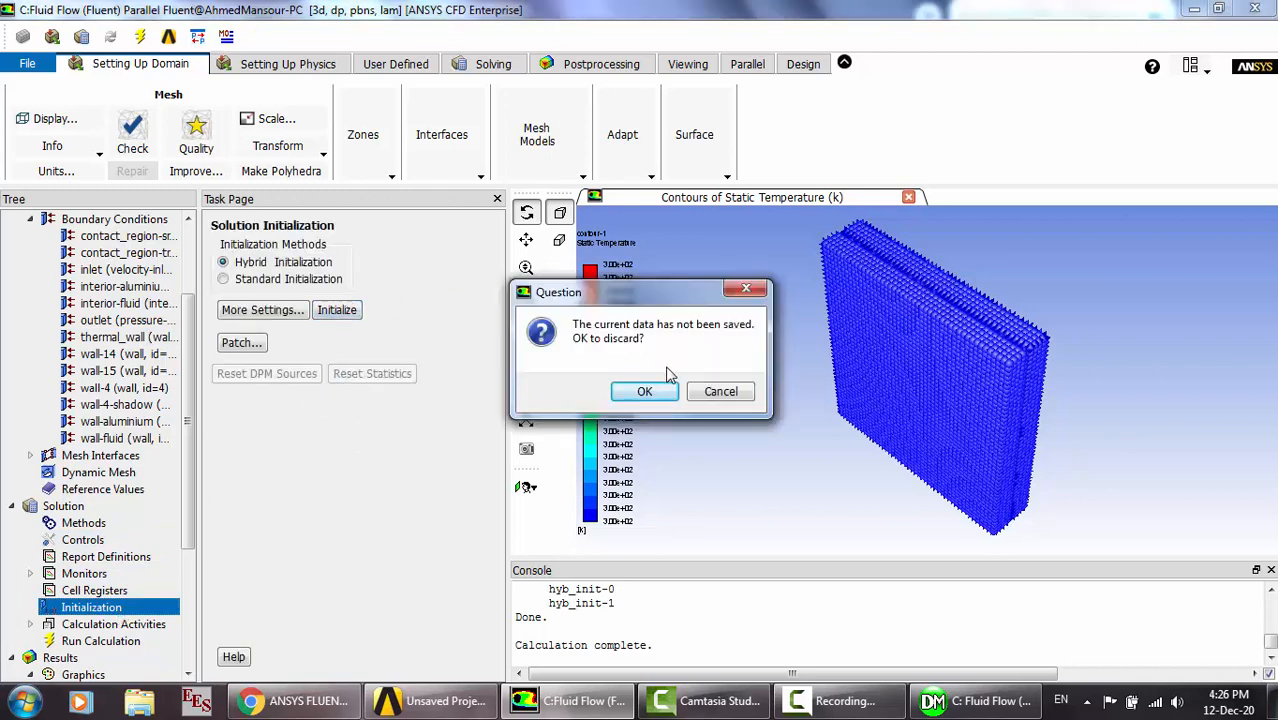
{"action": "left_click", "coordinate": [647, 392]}
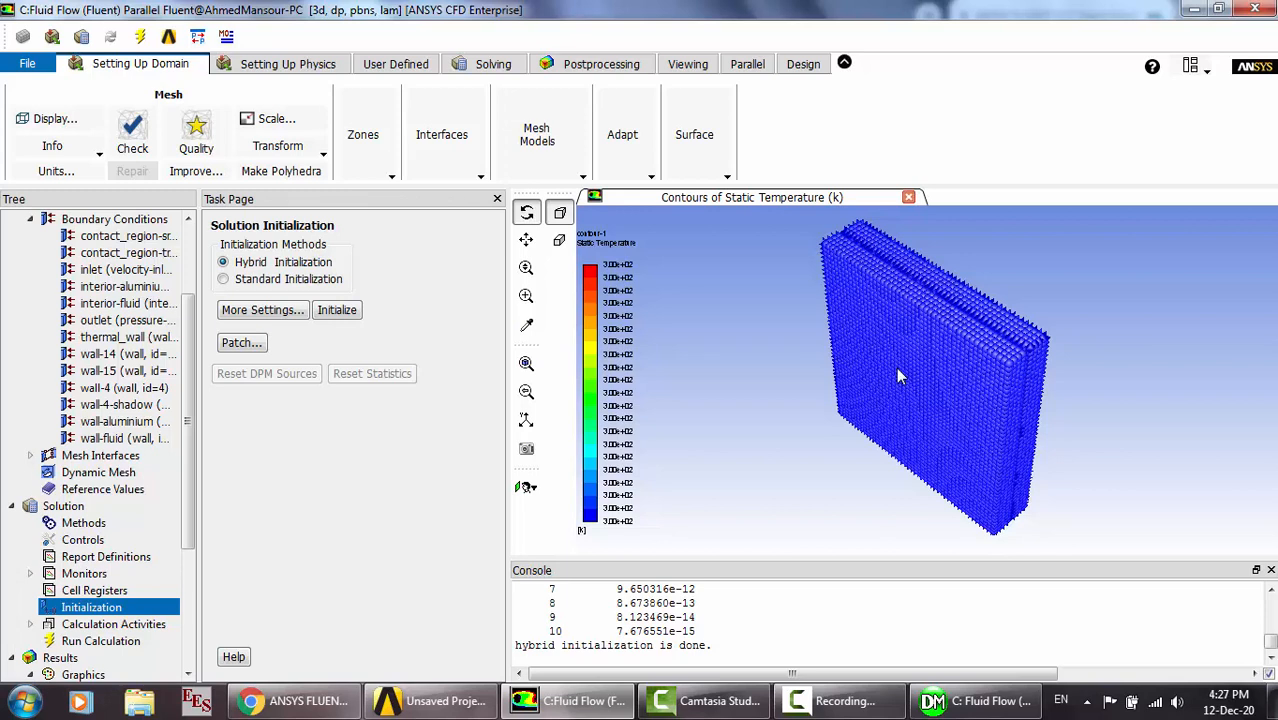
{"action": "left_click", "coordinate": [102, 642]}
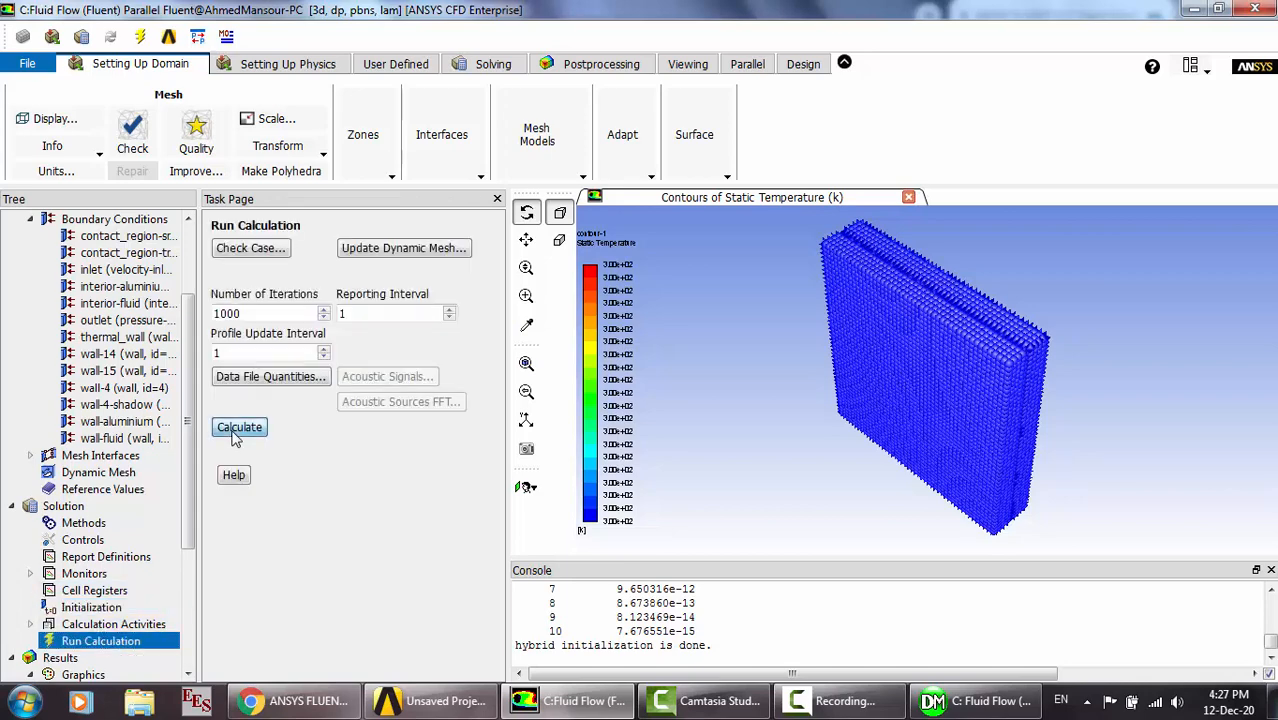
{"action": "left_click", "coordinate": [239, 428]}
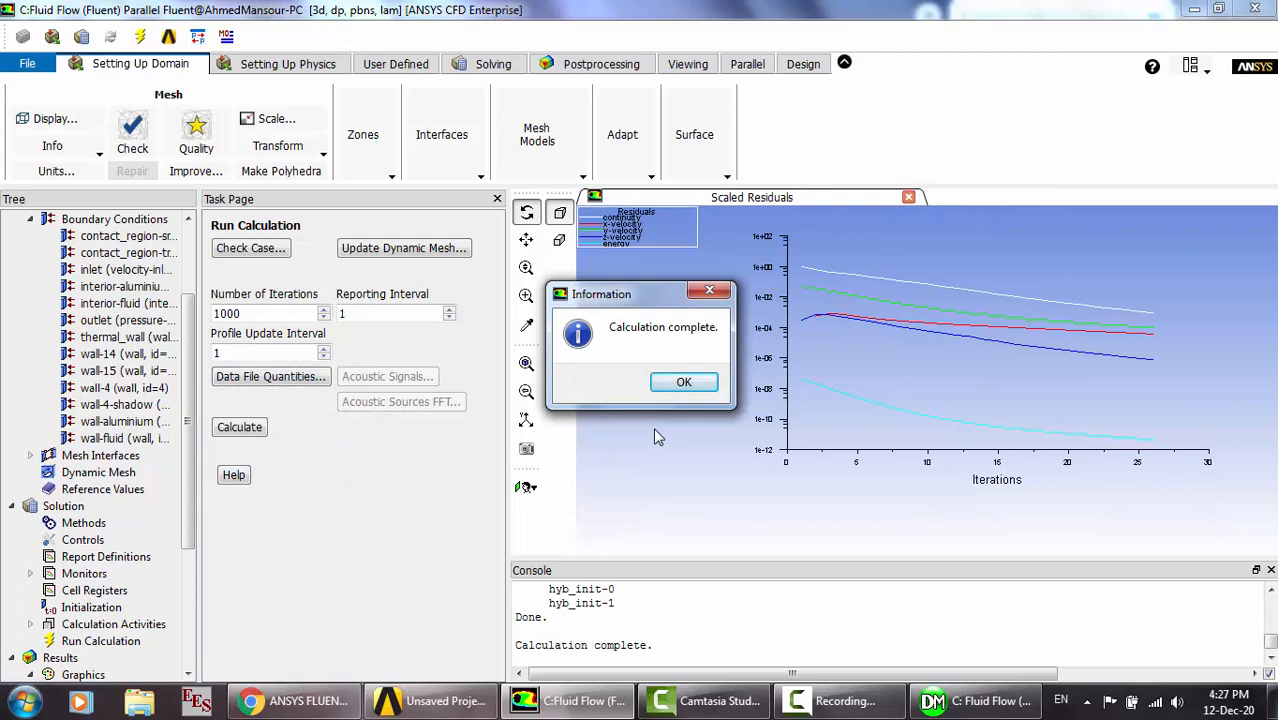
{"action": "left_click", "coordinate": [684, 385]}
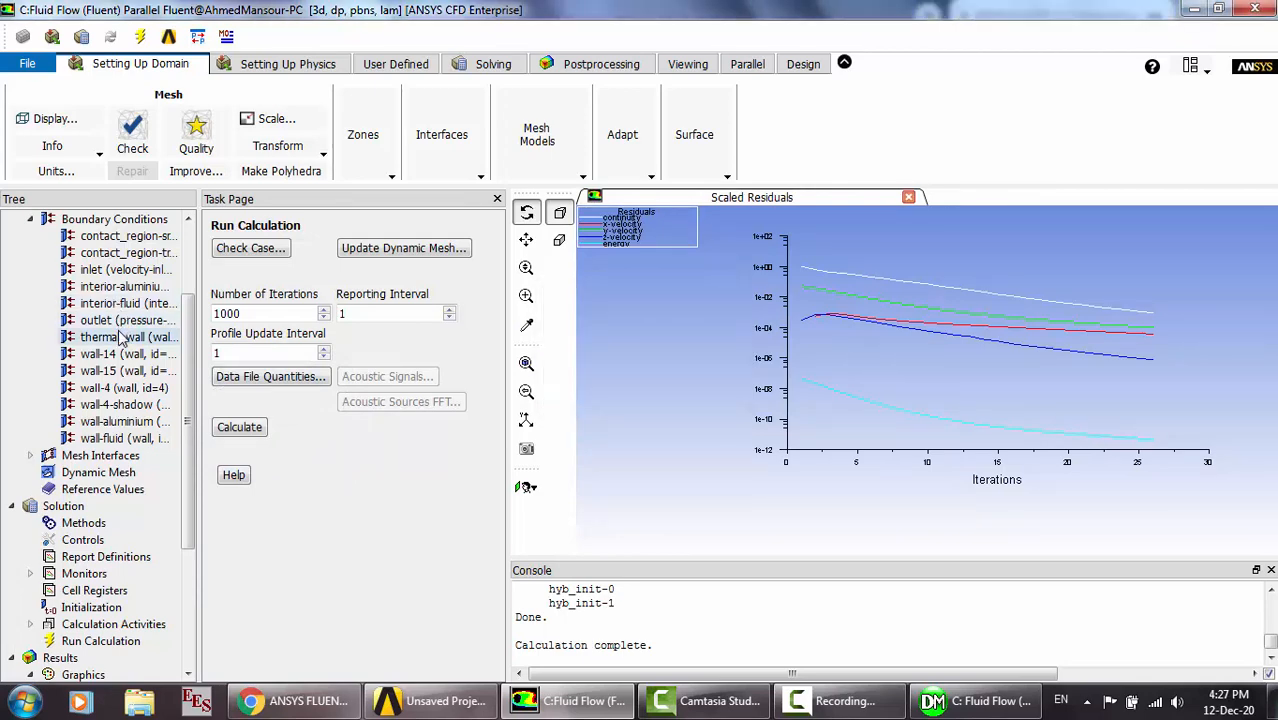
Check the thermal convection settings of thermal_wall without changing them.
{"action": "left_click", "coordinate": [122, 339]}
{"action": "double_click", "coordinate": [122, 339]}
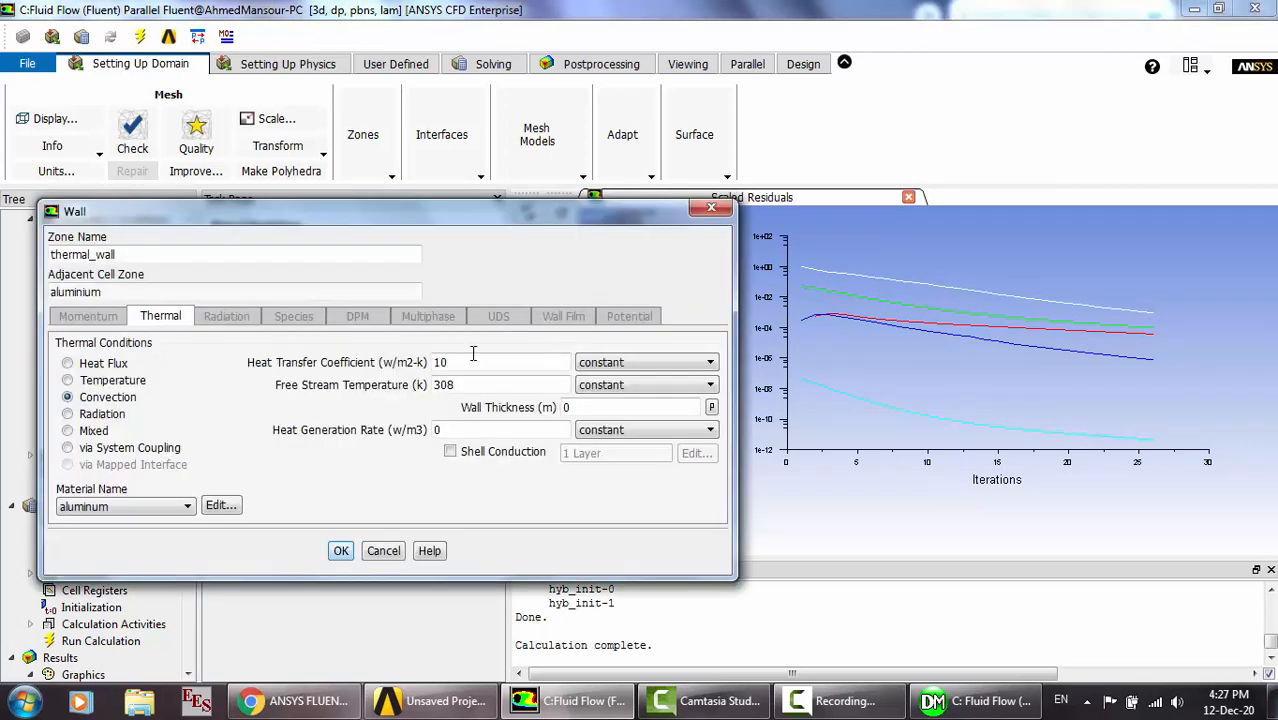
{"action": "left_click", "coordinate": [383, 551]}
Display contour-1 with filled static temperature contours on interior-aluminium and interior-fluid for the updated solution.
{"action": "left_click", "coordinate": [160, 557]}
{"action": "scroll", "coordinate": [150, 560], "scroll_direction": "down", "scroll_amount": 3}
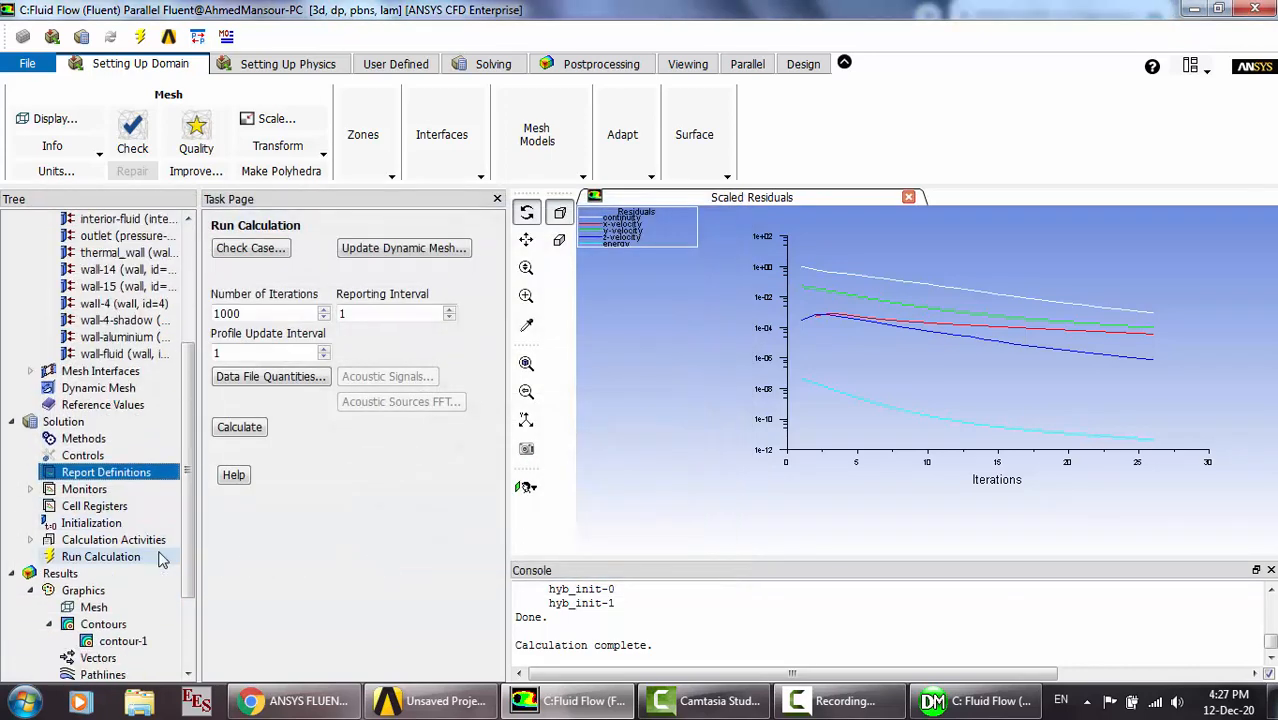
{"action": "left_click", "coordinate": [103, 591]}
{"action": "double_click", "coordinate": [103, 591]}
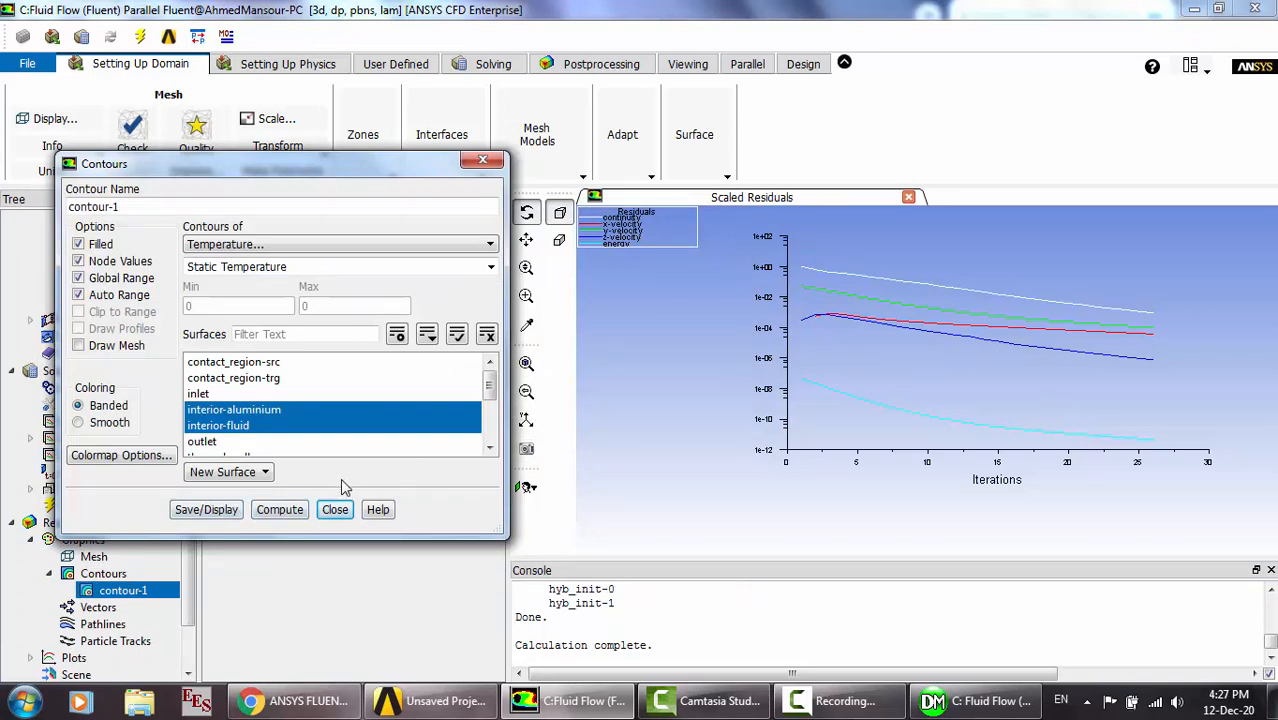
{"action": "left_click", "coordinate": [222, 510]}
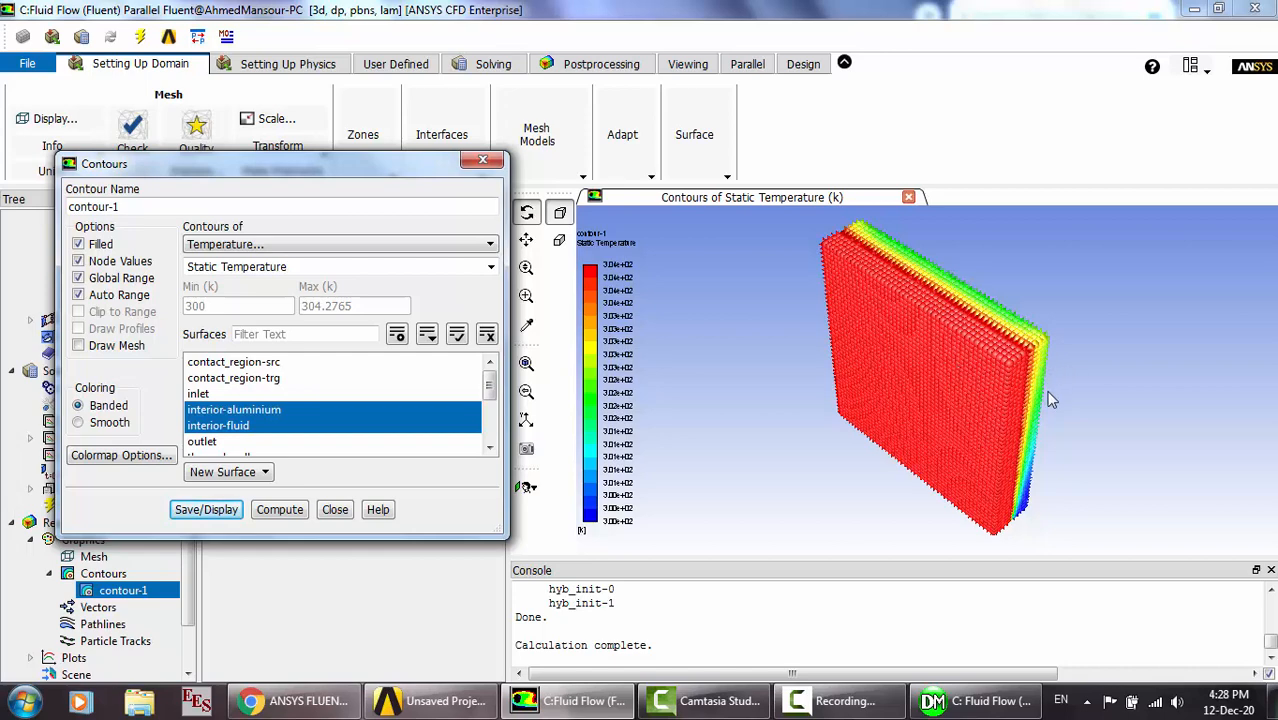
Examine the static temperature contours across the plate and fluid thickness and probe the contour level in the fluid region.
{"action": "left_click_drag", "start_coordinate": [997, 394], "coordinate": [873, 320]}
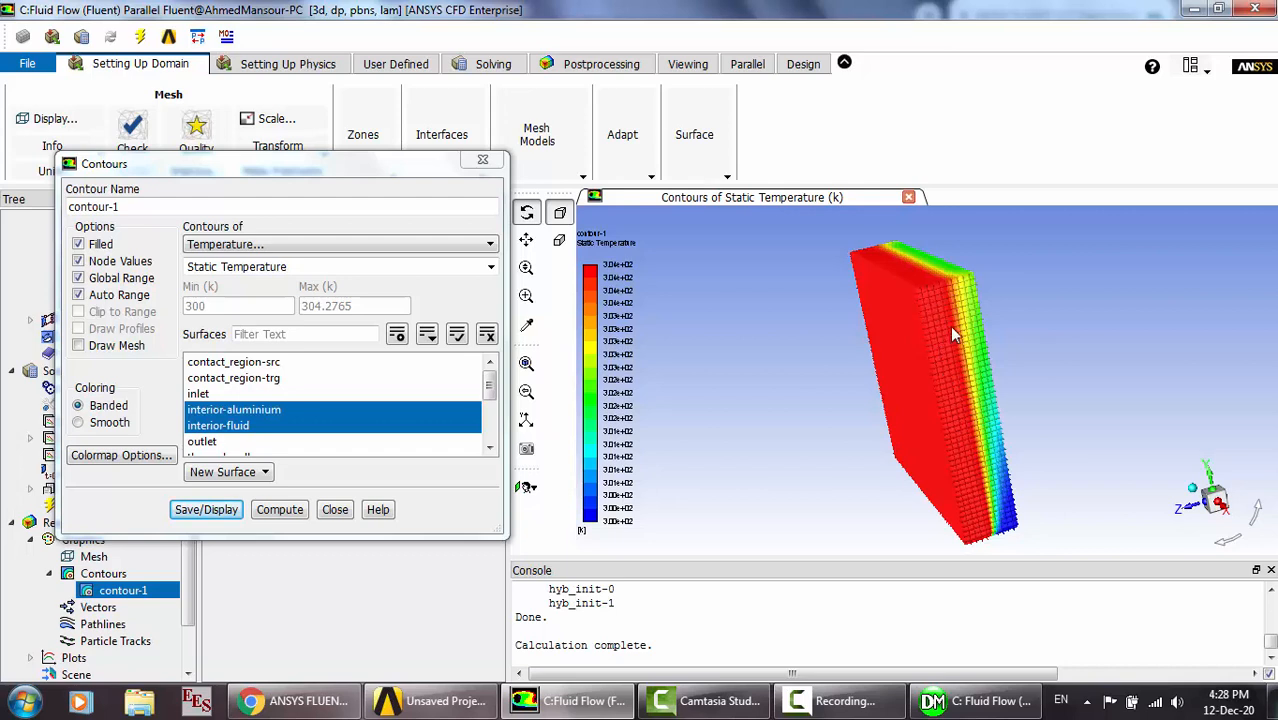
{"action": "left_click_drag", "start_coordinate": [960, 305], "coordinate": [994, 338]}
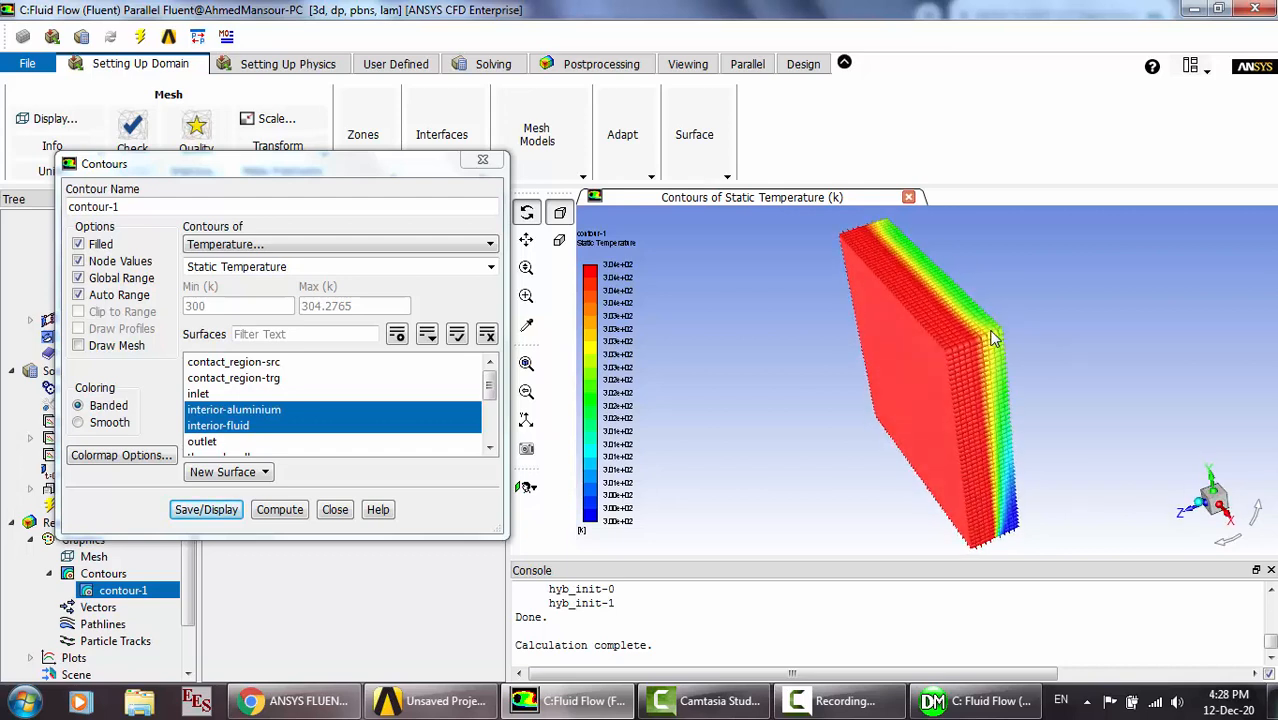
{"action": "right_click", "coordinate": [937, 281]}
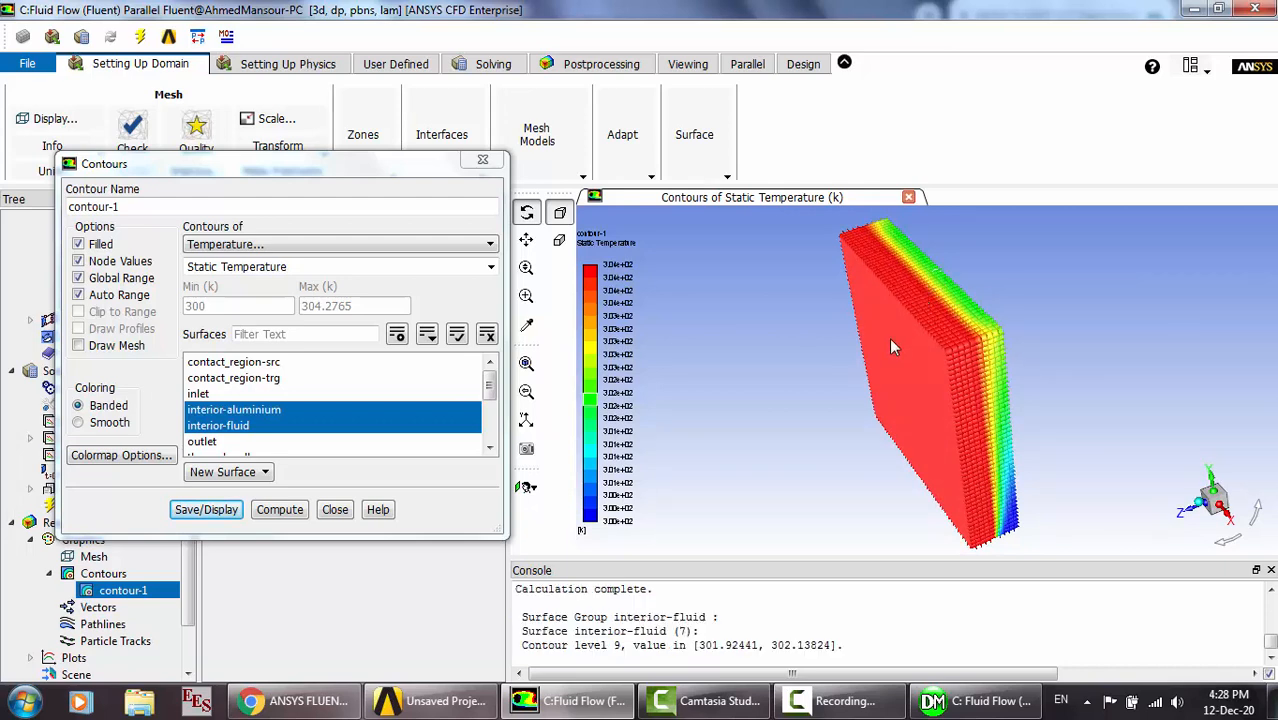
{"action": "left_click", "coordinate": [335, 510]}
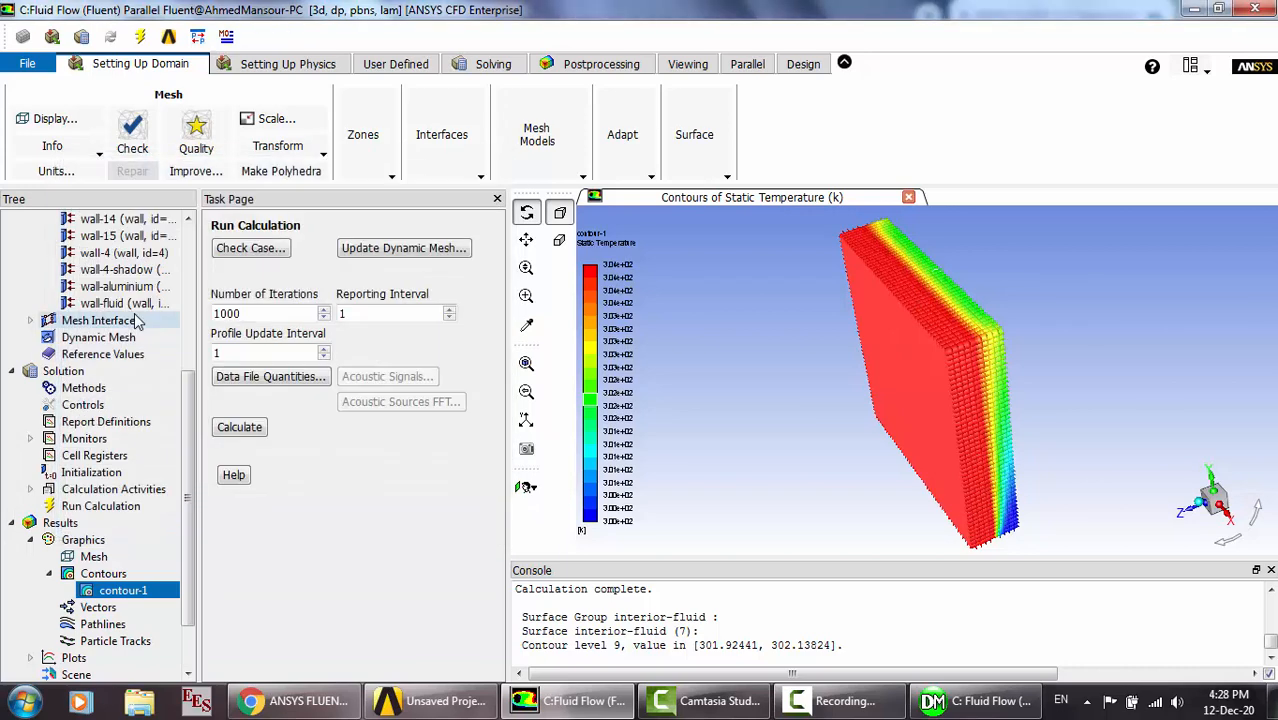
Set thermal_wall's convection heat transfer coefficient to 100 W/m2-K.
{"action": "left_click", "coordinate": [106, 257]}
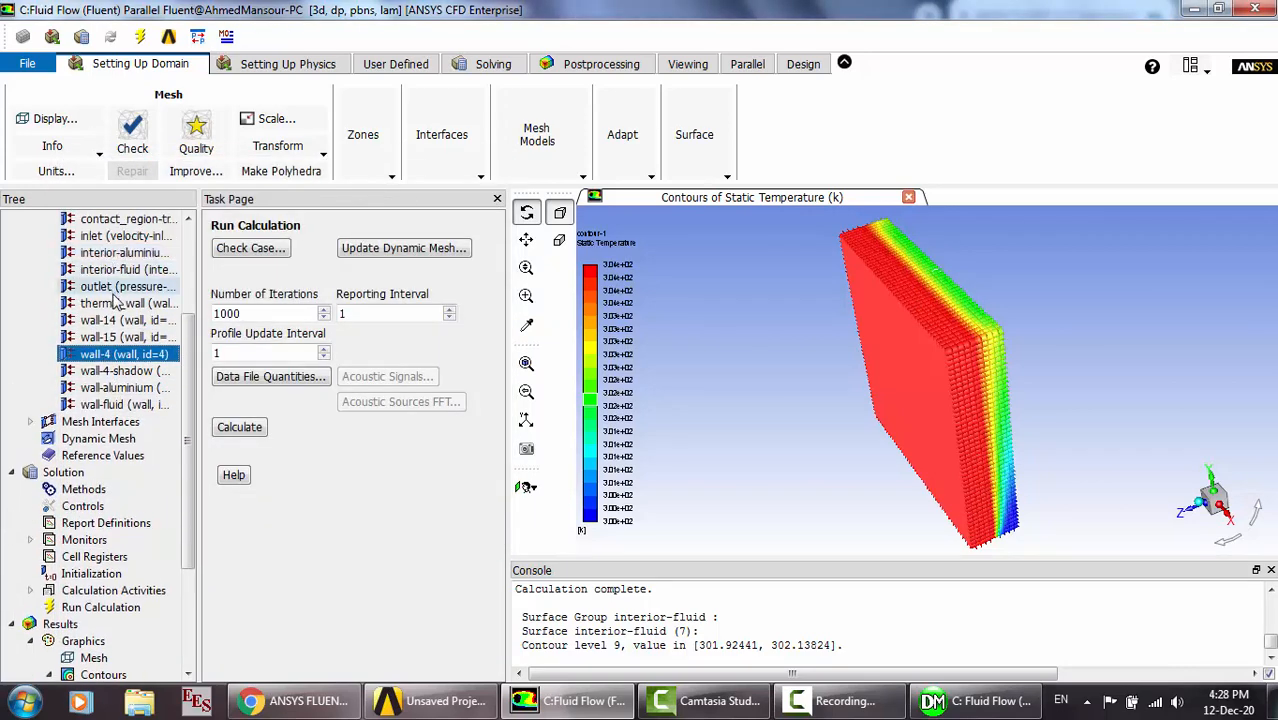
{"action": "left_click", "coordinate": [116, 305]}
{"action": "double_click", "coordinate": [116, 305]}
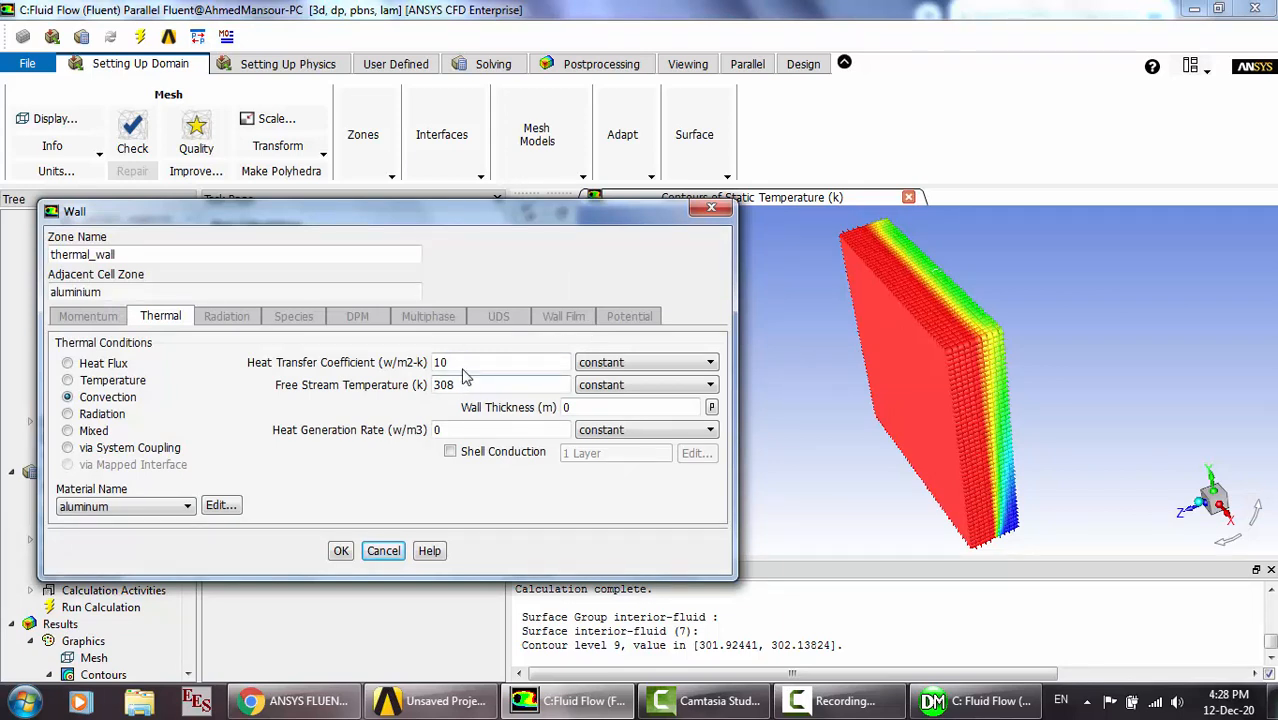
{"action": "left_click_drag", "start_coordinate": [456, 360], "coordinate": [407, 364]}
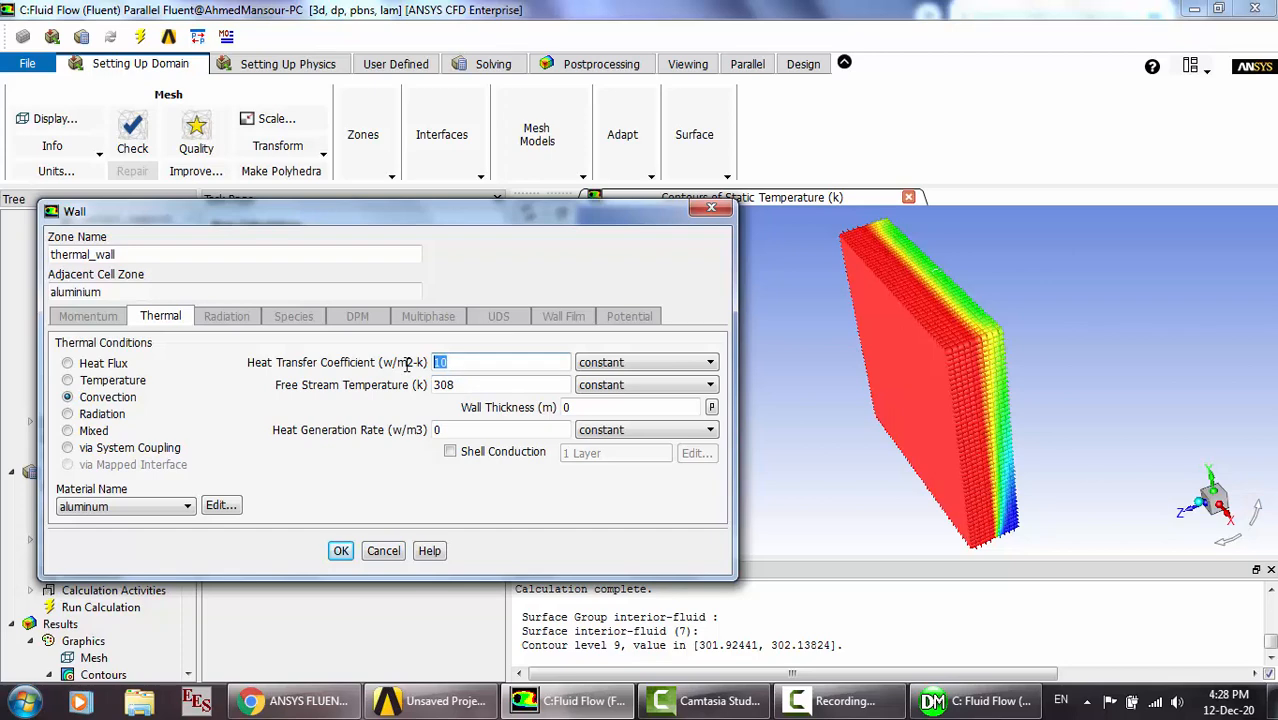
{"action": "type", "text": "10"}
{"action": "left_click", "coordinate": [341, 551]}
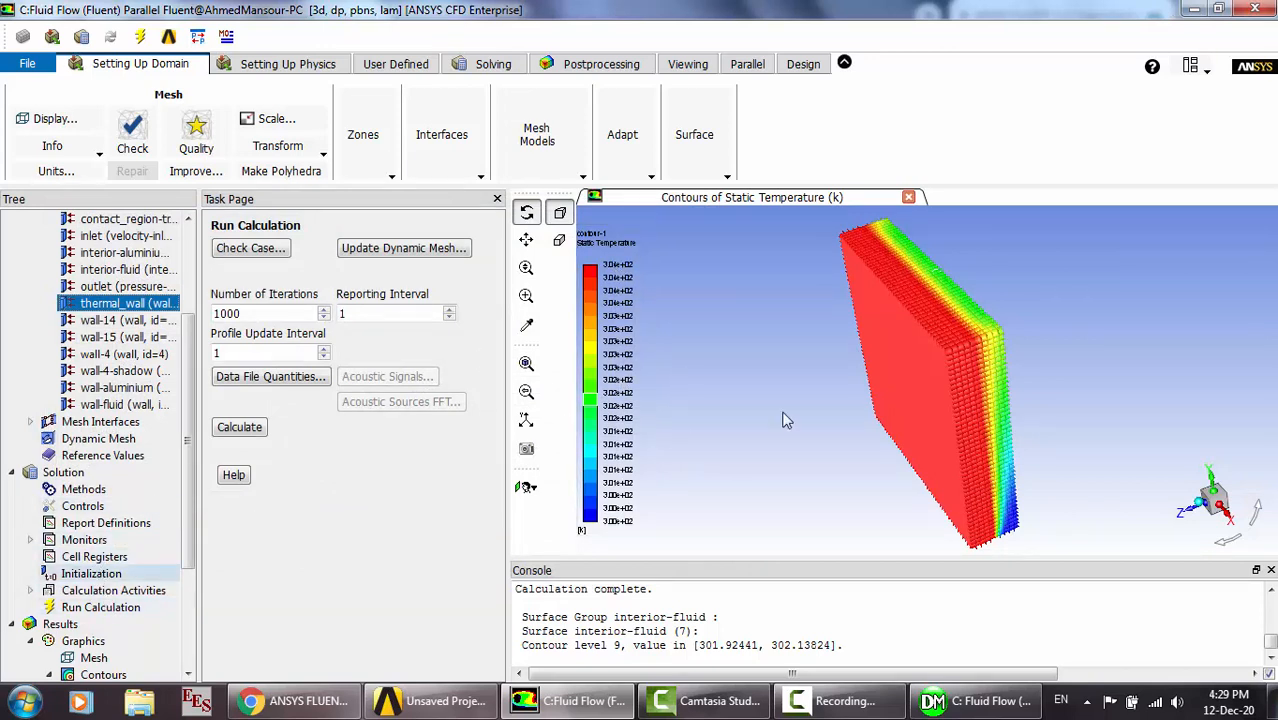
{"action": "left_click", "coordinate": [22, 702]}
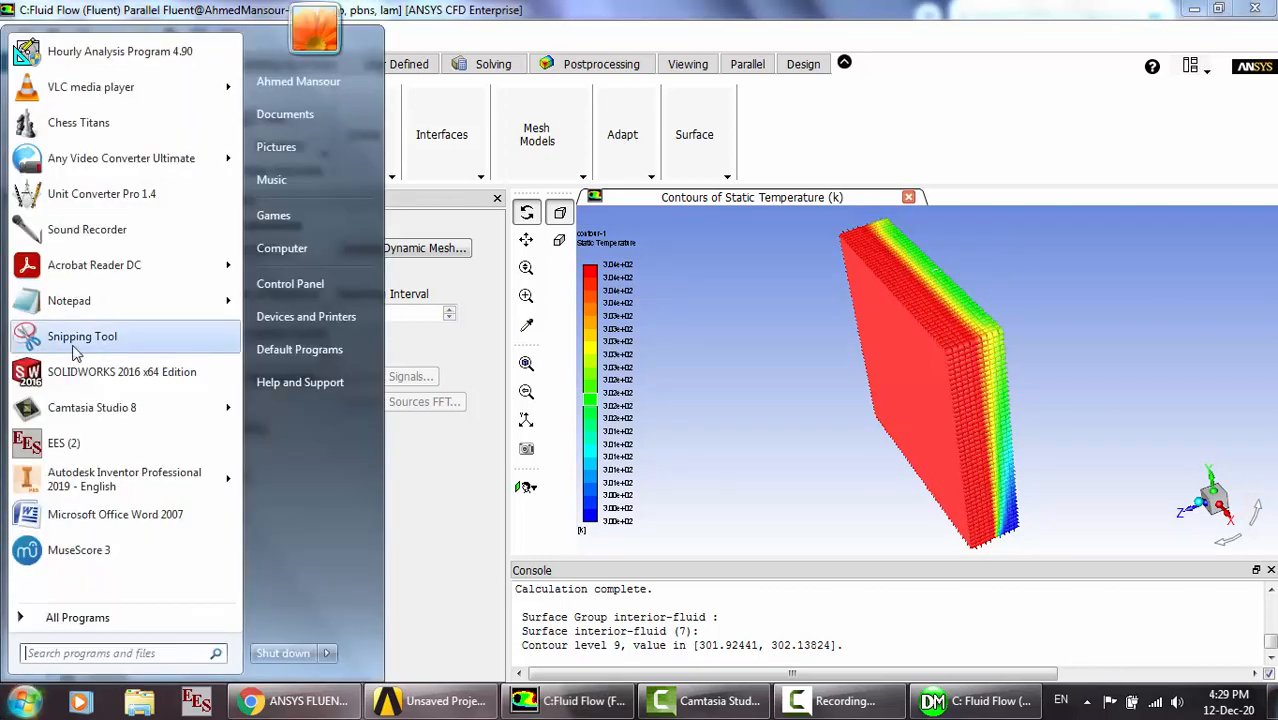
{"action": "left_click", "coordinate": [400, 515]}
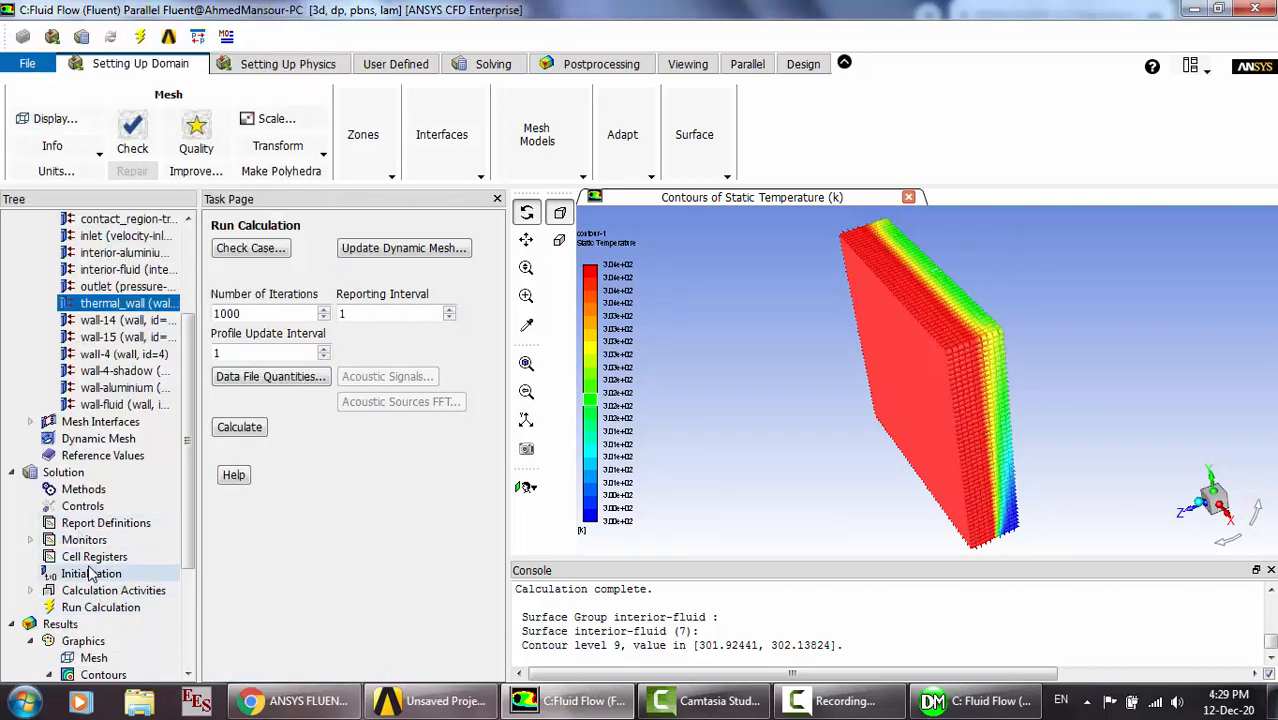
Reinitialize the solution with Hybrid Initialization, discarding the unsaved data, and run the calculation with 1000 iterations.
{"action": "left_click", "coordinate": [91, 574]}
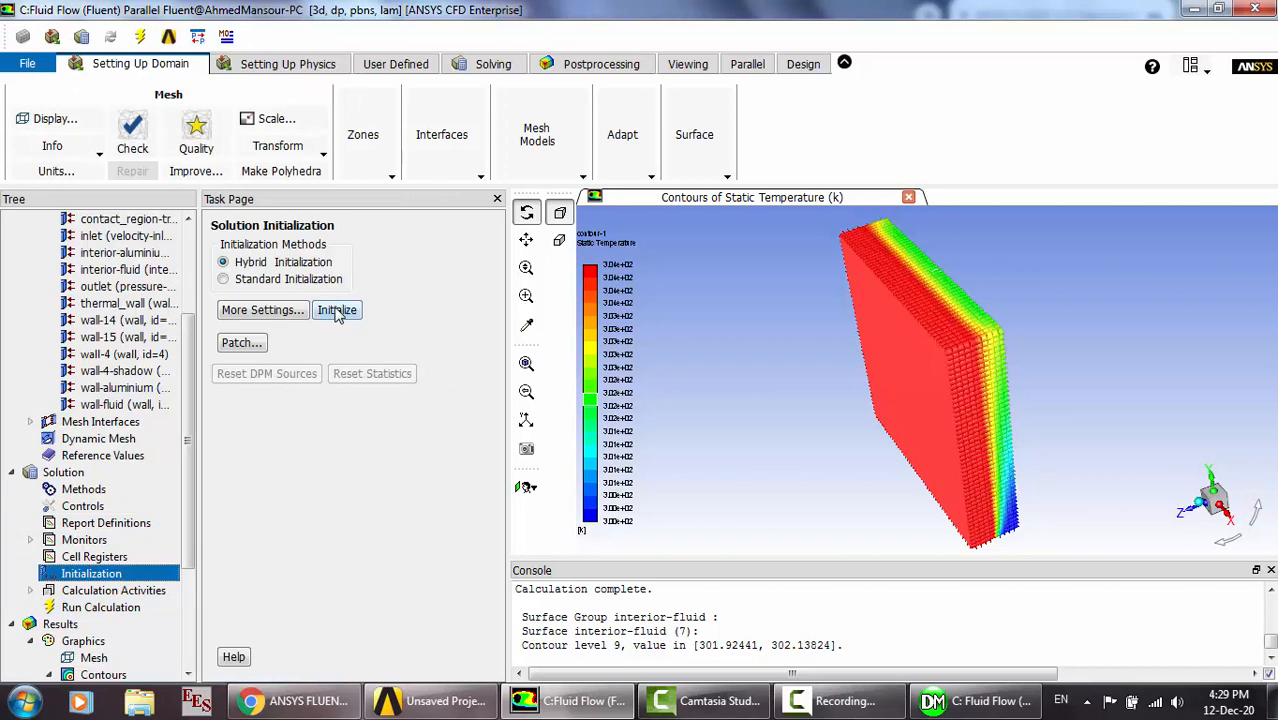
{"action": "left_click", "coordinate": [334, 310]}
{"action": "left_click", "coordinate": [645, 392]}
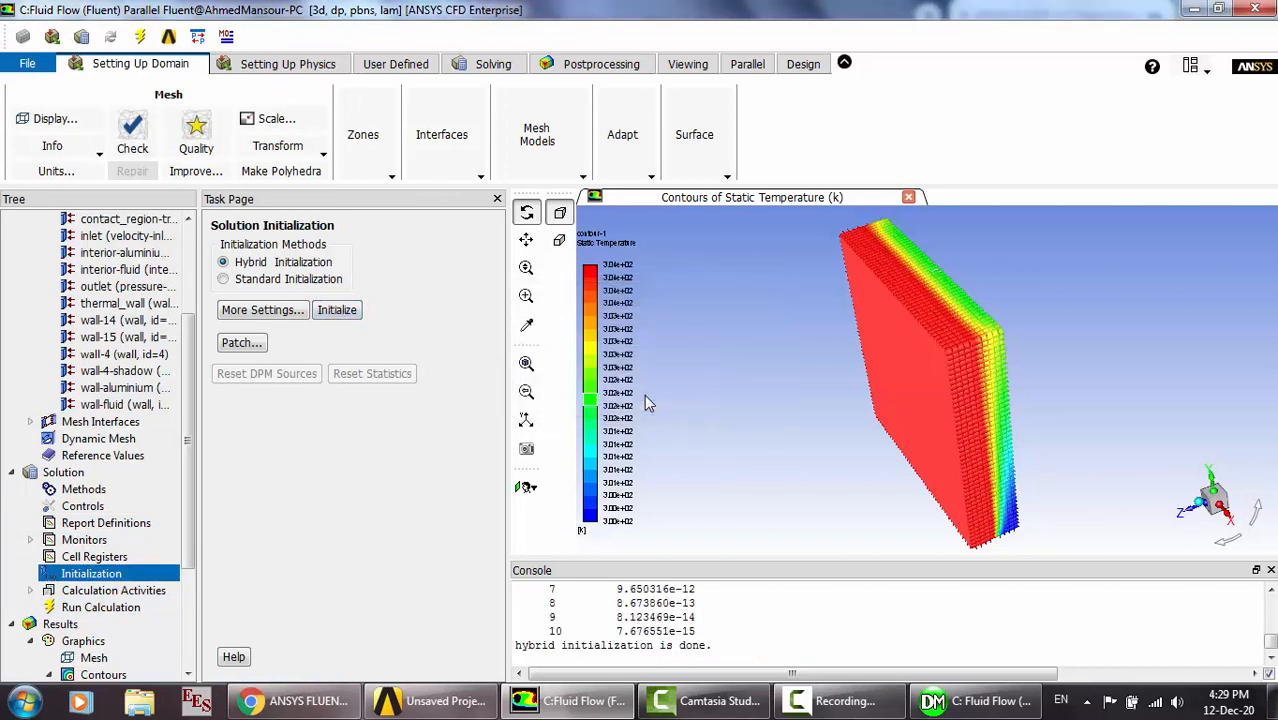
{"action": "left_click", "coordinate": [93, 607]}
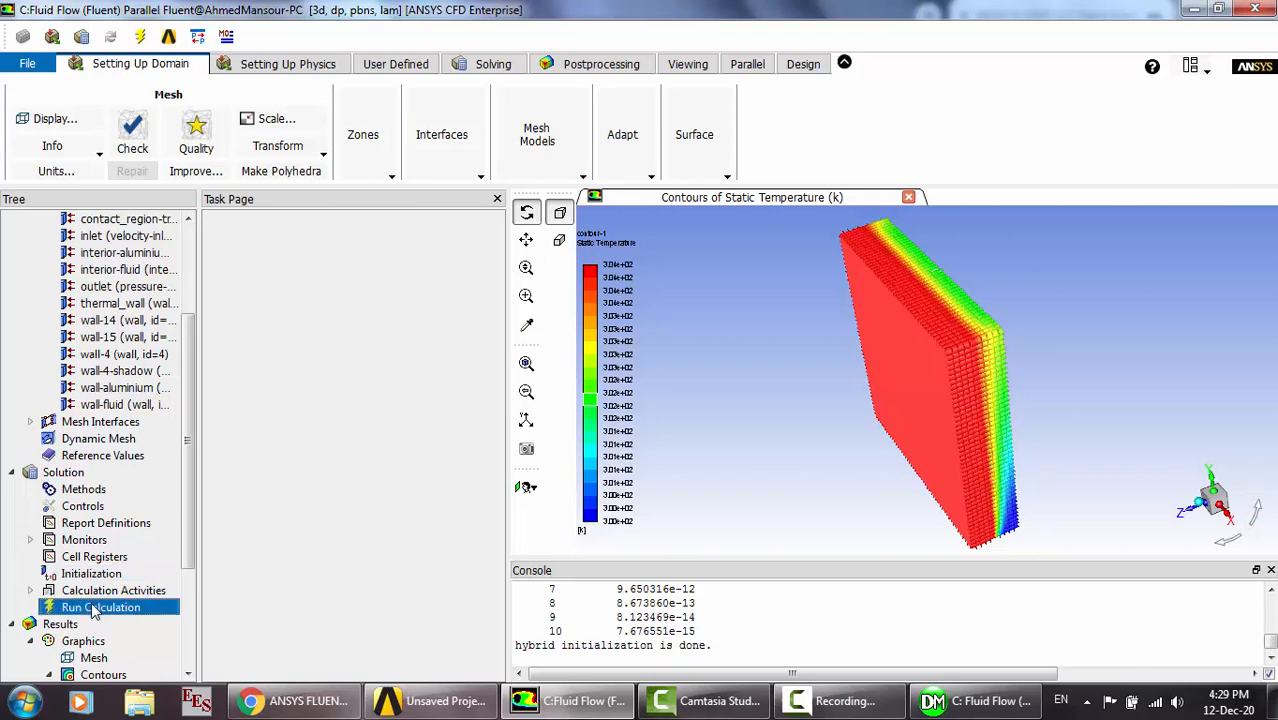
{"action": "left_click", "coordinate": [240, 430]}
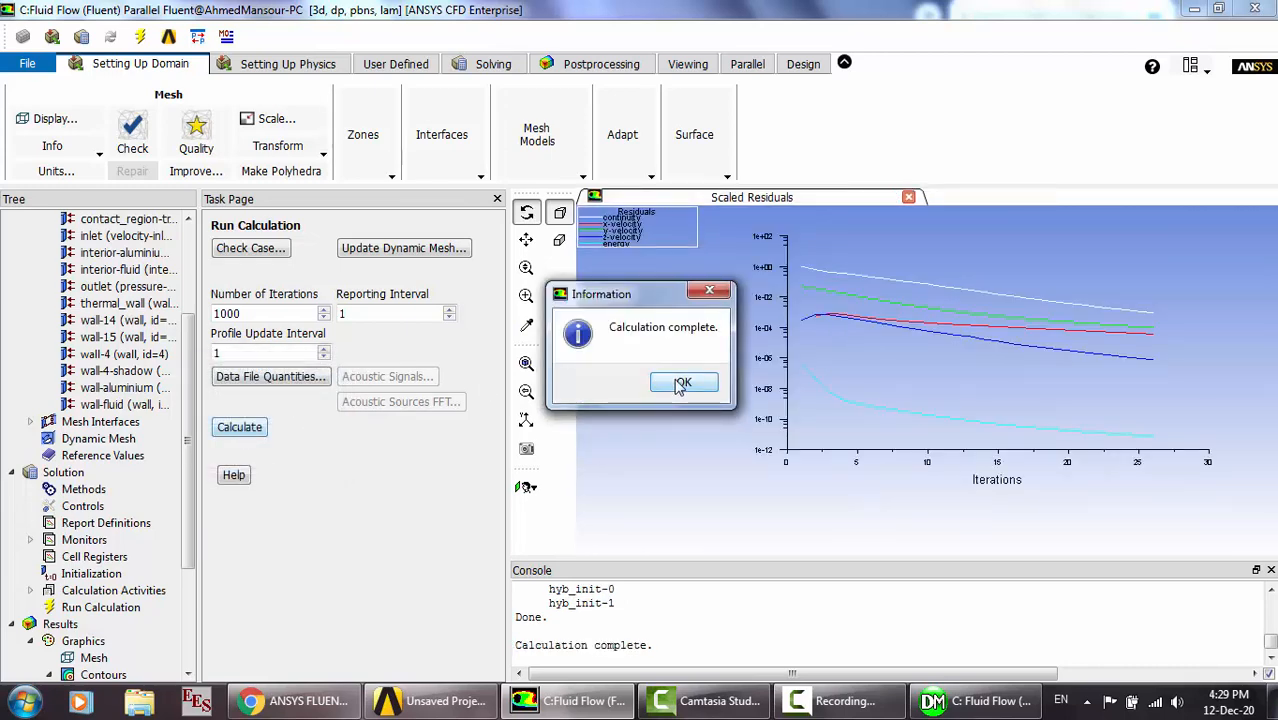
{"action": "left_click", "coordinate": [683, 384]}
Display contour-1 with filled static temperature on interior-aluminium and interior-fluid for the 100 W/m2-K case.
{"action": "left_click", "coordinate": [100, 607]}
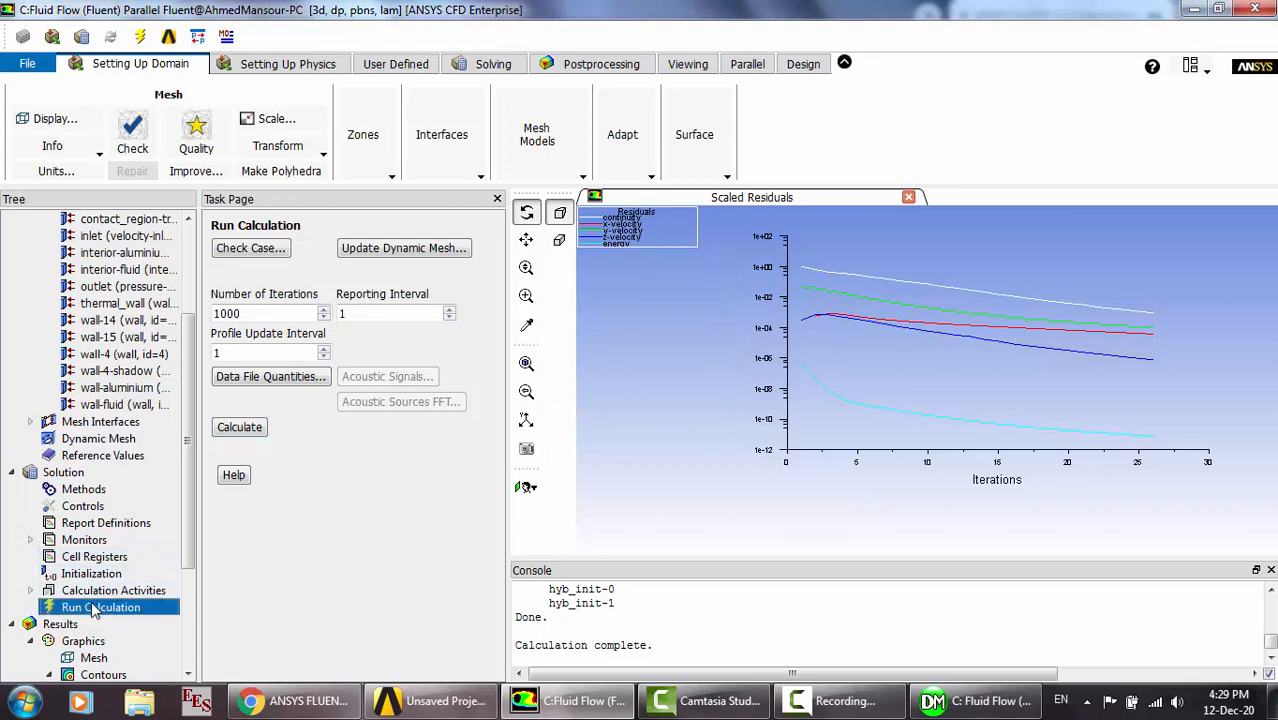
{"action": "double_click", "coordinate": [104, 674]}
{"action": "left_click", "coordinate": [110, 641]}
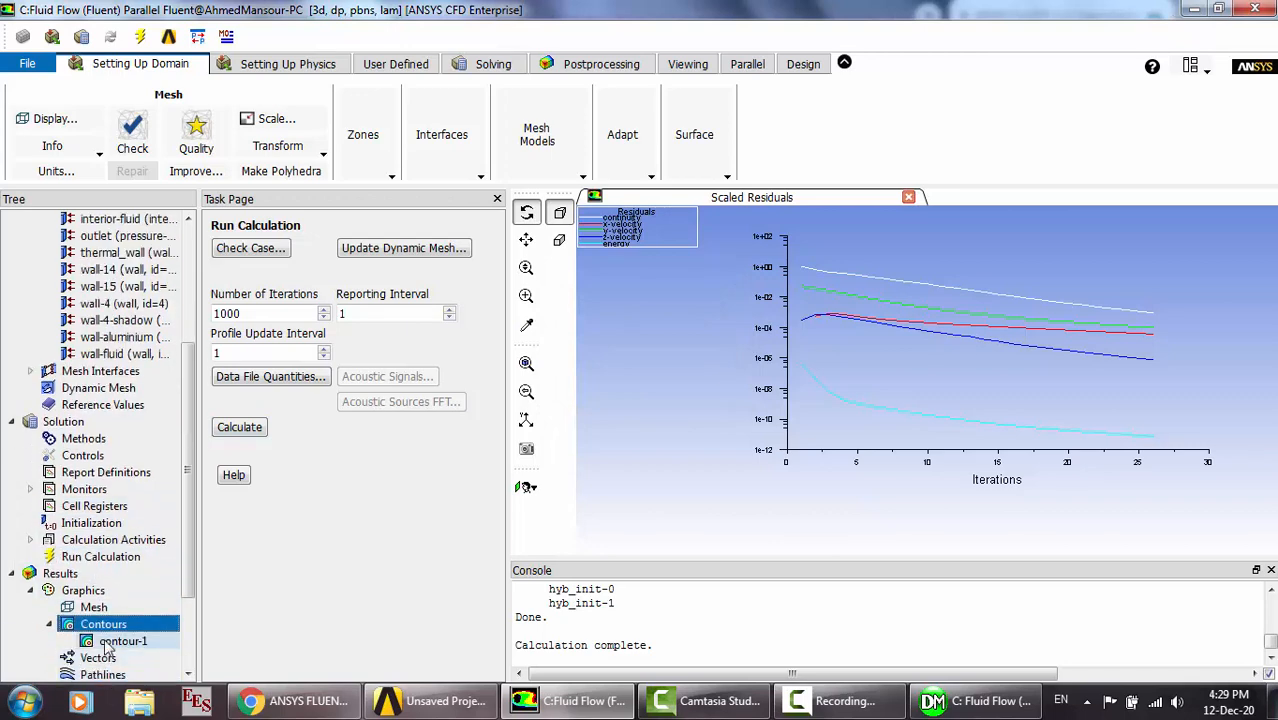
{"action": "double_click", "coordinate": [105, 643]}
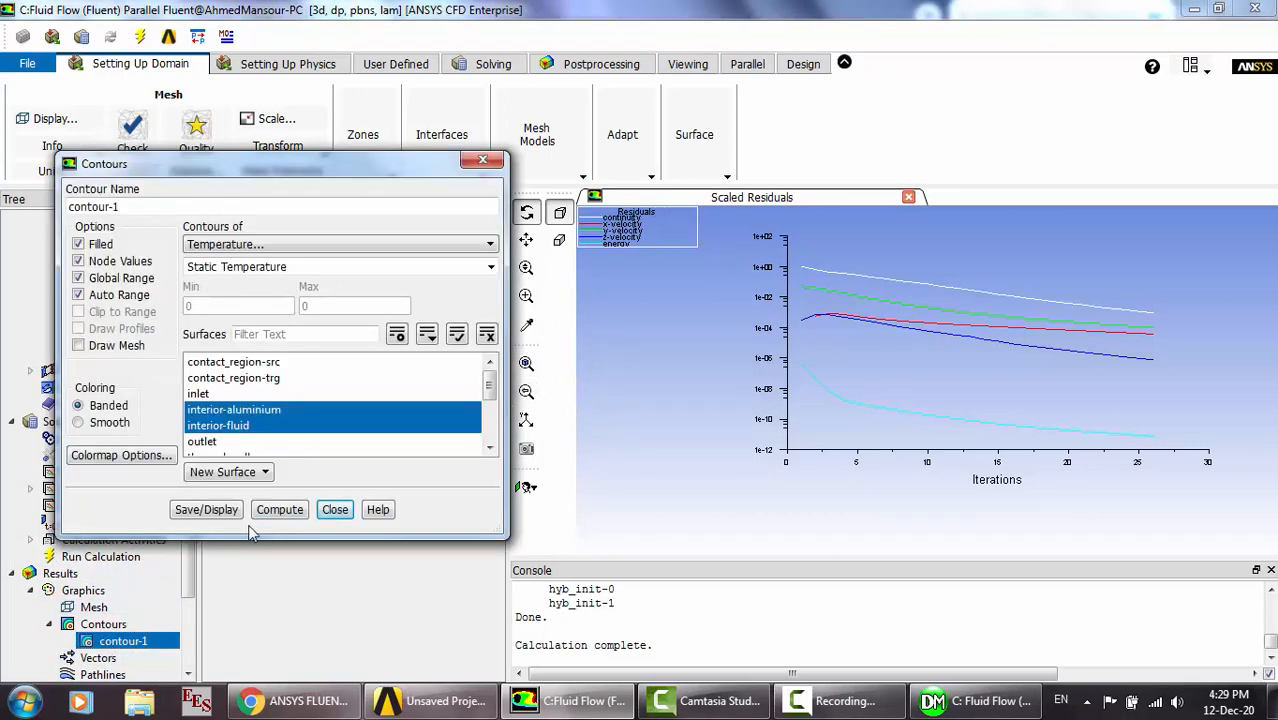
{"action": "left_click", "coordinate": [206, 510]}
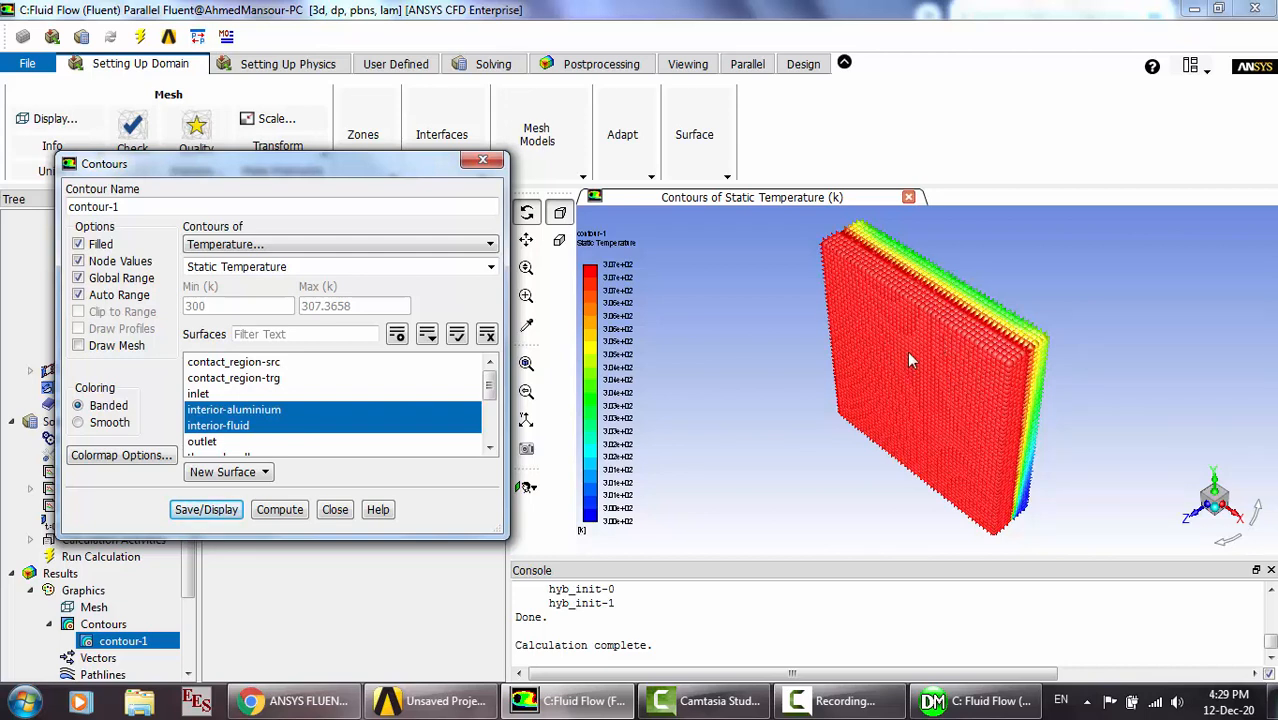
{"action": "left_click", "coordinate": [335, 509]}
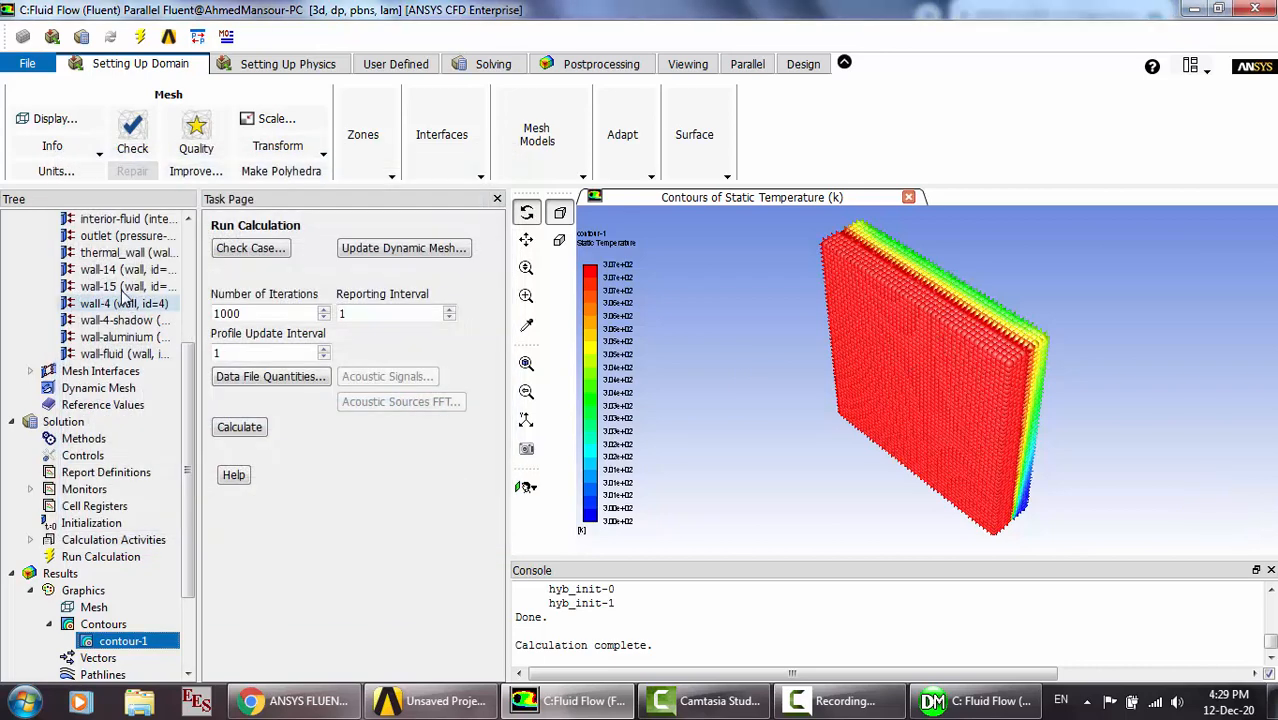
Lower thermal_wall's convection heat transfer coefficient to 5 W/m2-K.
{"action": "left_click", "coordinate": [114, 256]}
{"action": "double_click", "coordinate": [114, 262]}
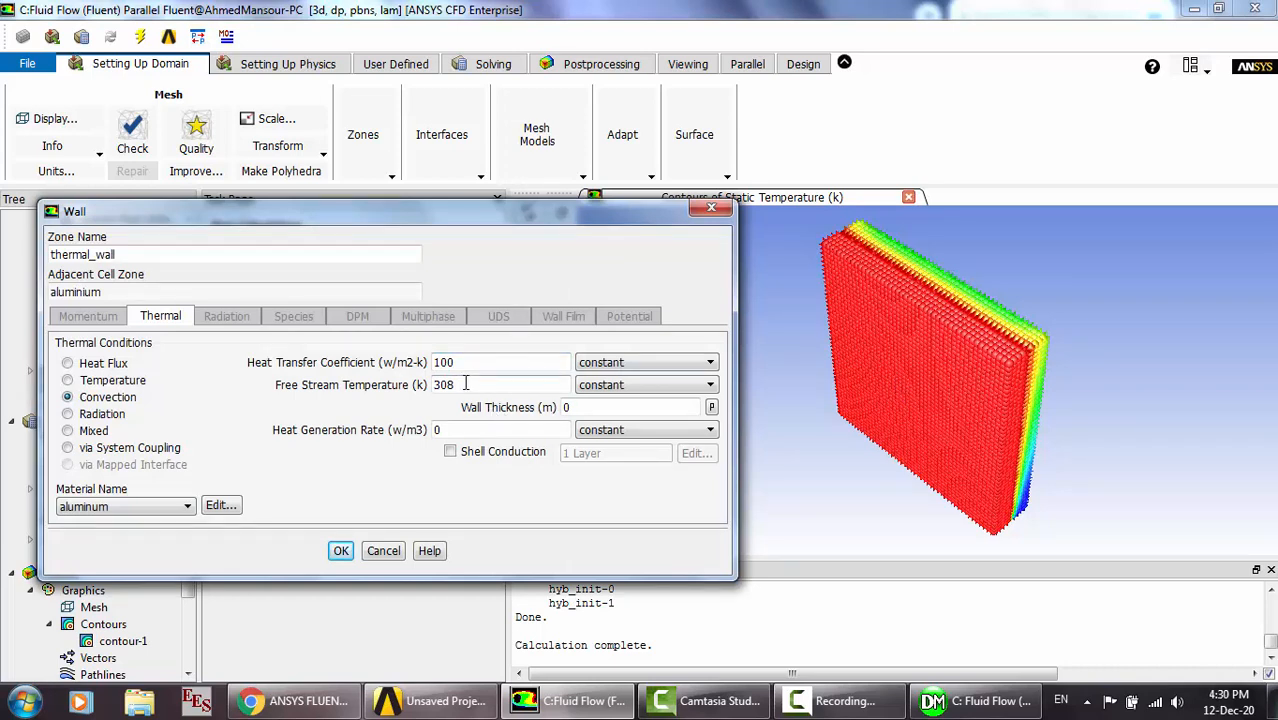
{"action": "left_click_drag", "start_coordinate": [465, 385], "coordinate": [419, 386]}
{"action": "left_click_drag", "start_coordinate": [484, 362], "coordinate": [378, 345]}
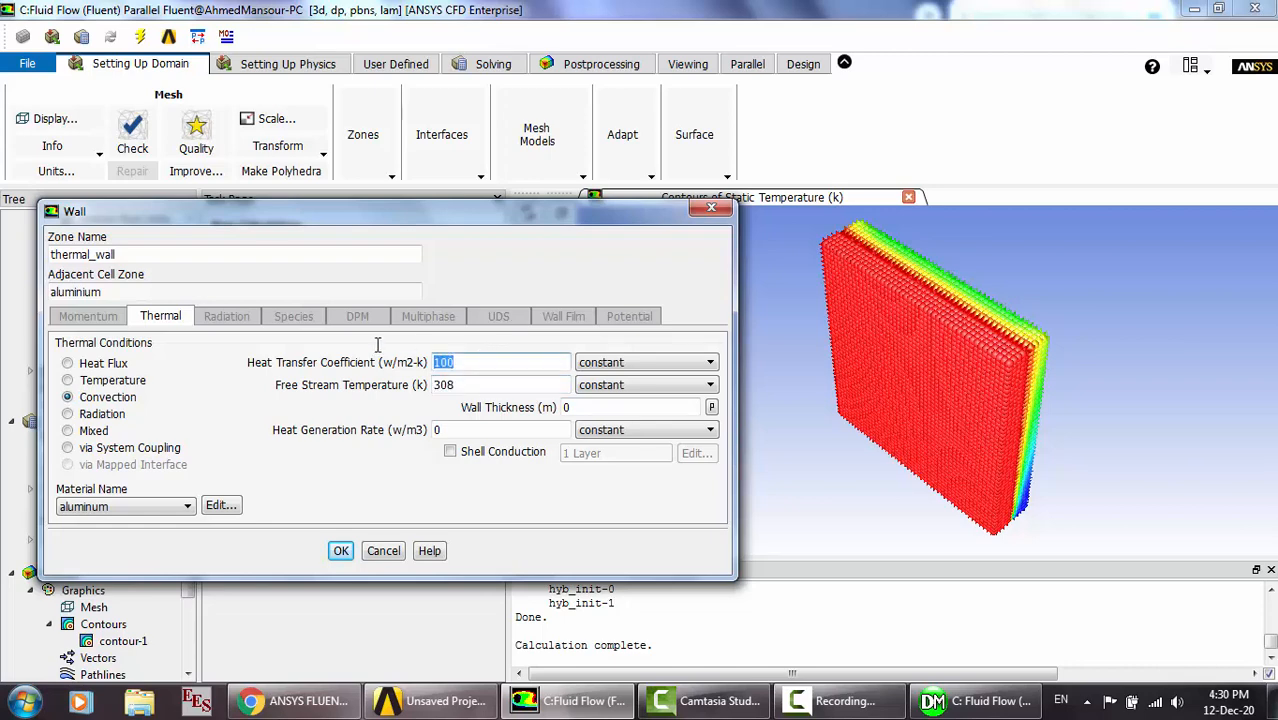
{"action": "type", "text": "5"}
{"action": "left_click", "coordinate": [340, 553]}
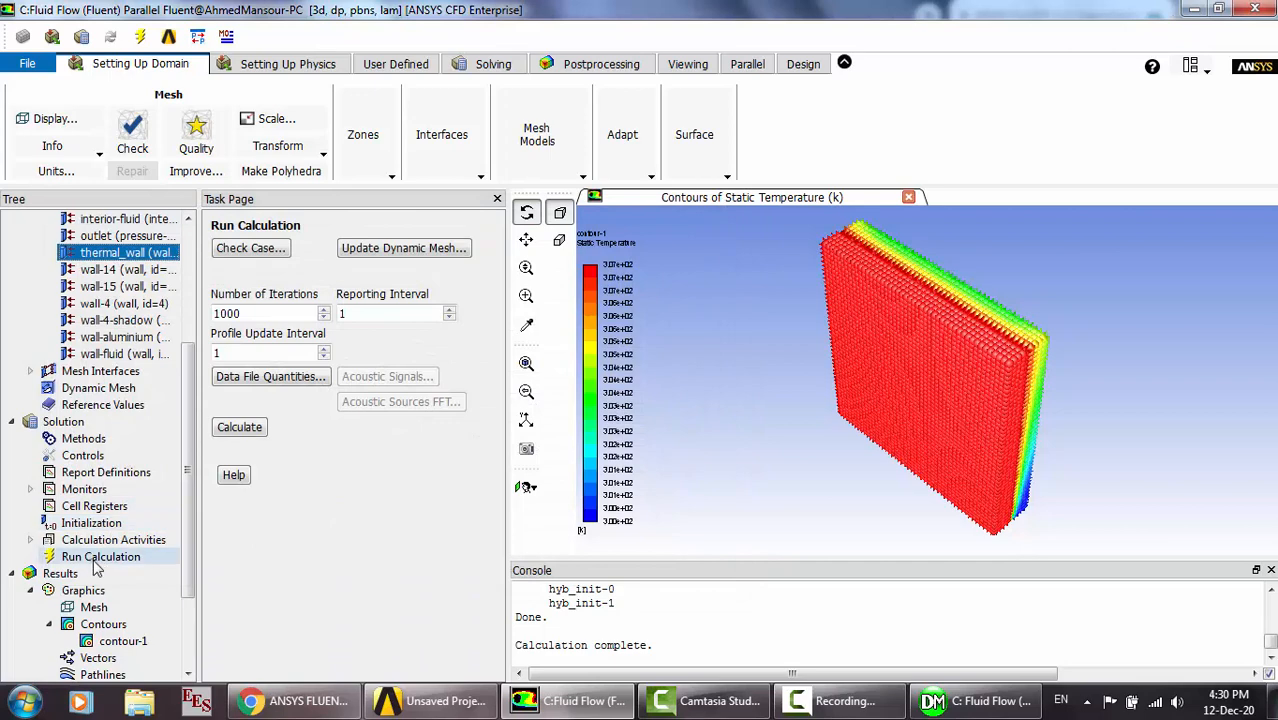
Discard the previous results with a new Hybrid Initialization and calculate the 5 W/m2-K case with 1000 iterations.
{"action": "left_click", "coordinate": [90, 522]}
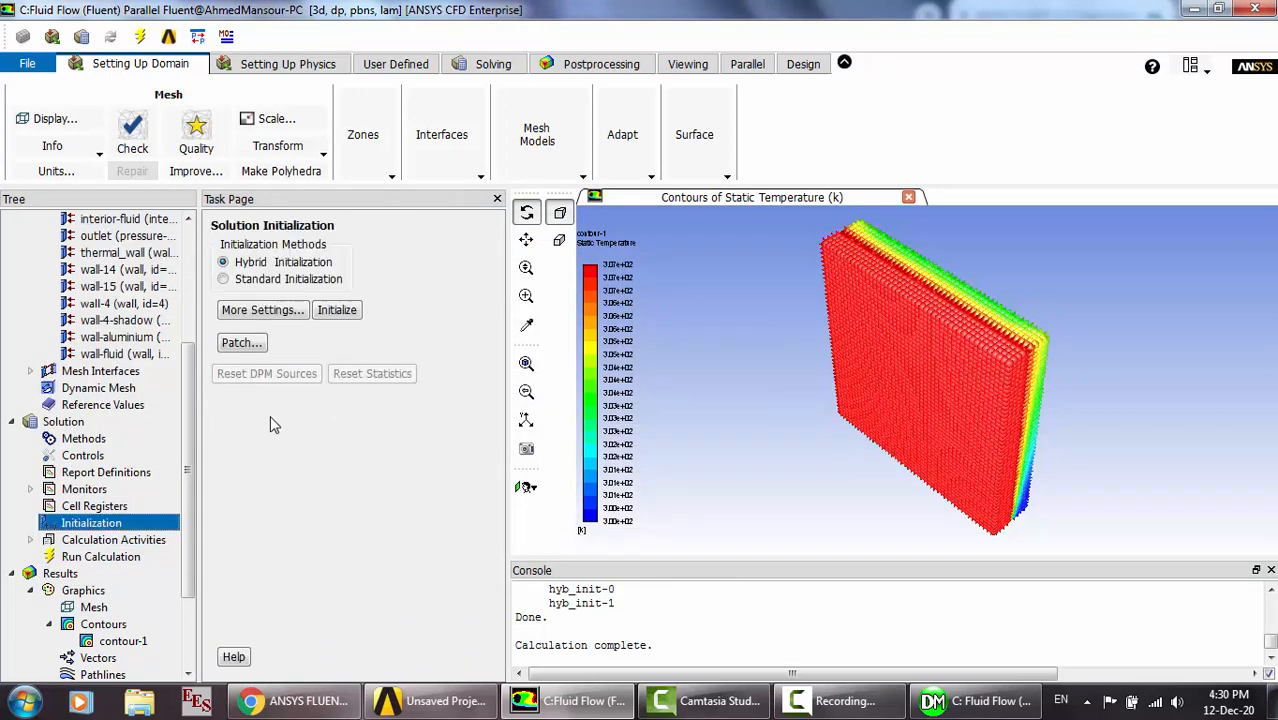
{"action": "left_click", "coordinate": [331, 311]}
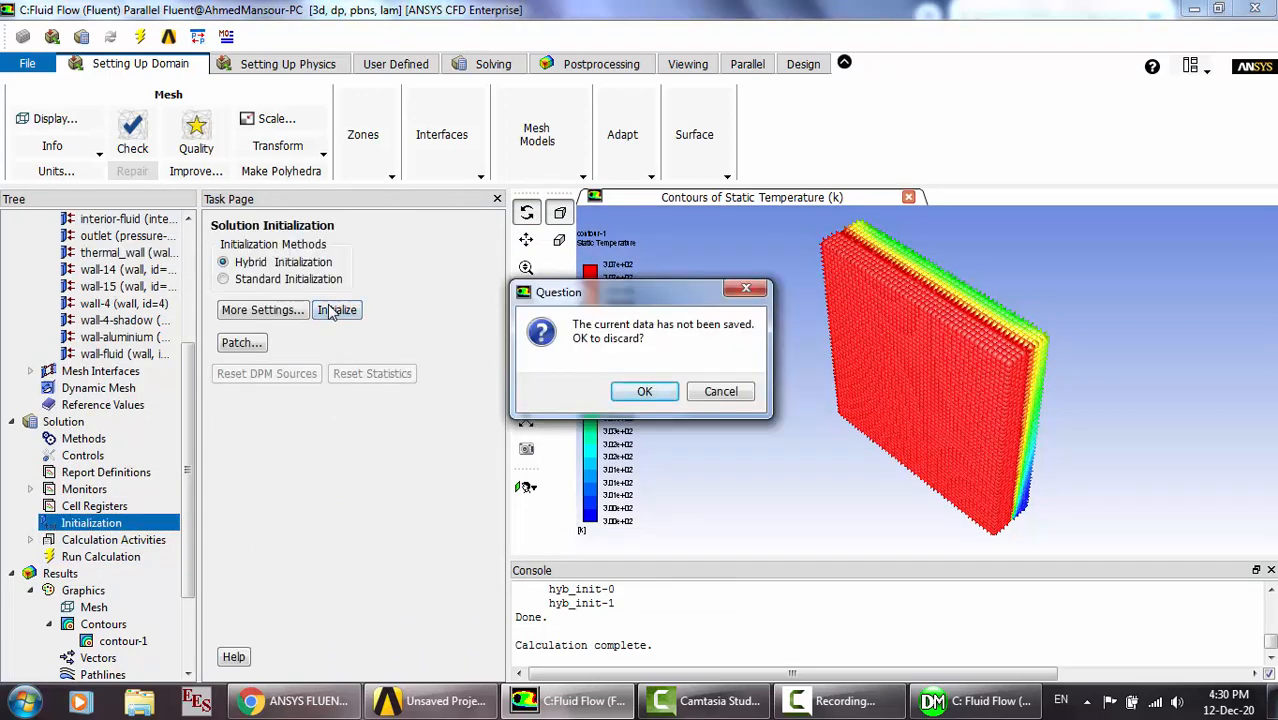
{"action": "left_click", "coordinate": [650, 392]}
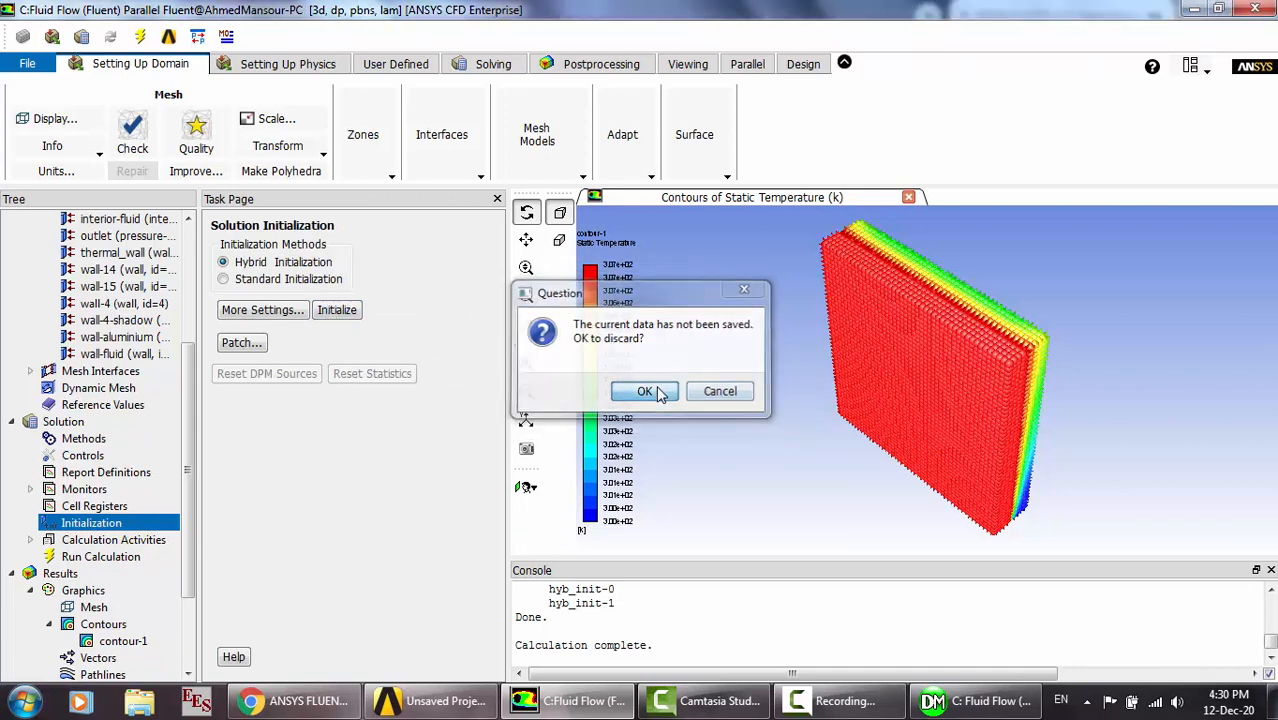
{"action": "left_click", "coordinate": [112, 560]}
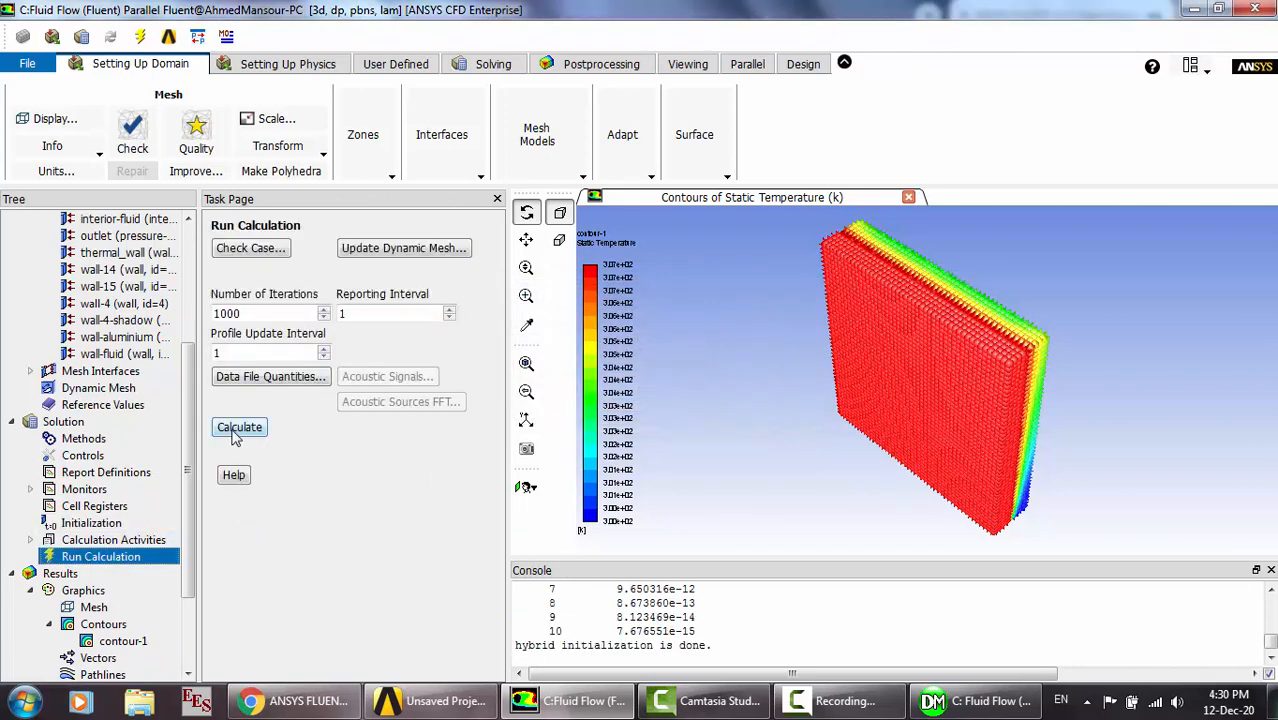
{"action": "left_click", "coordinate": [236, 431]}
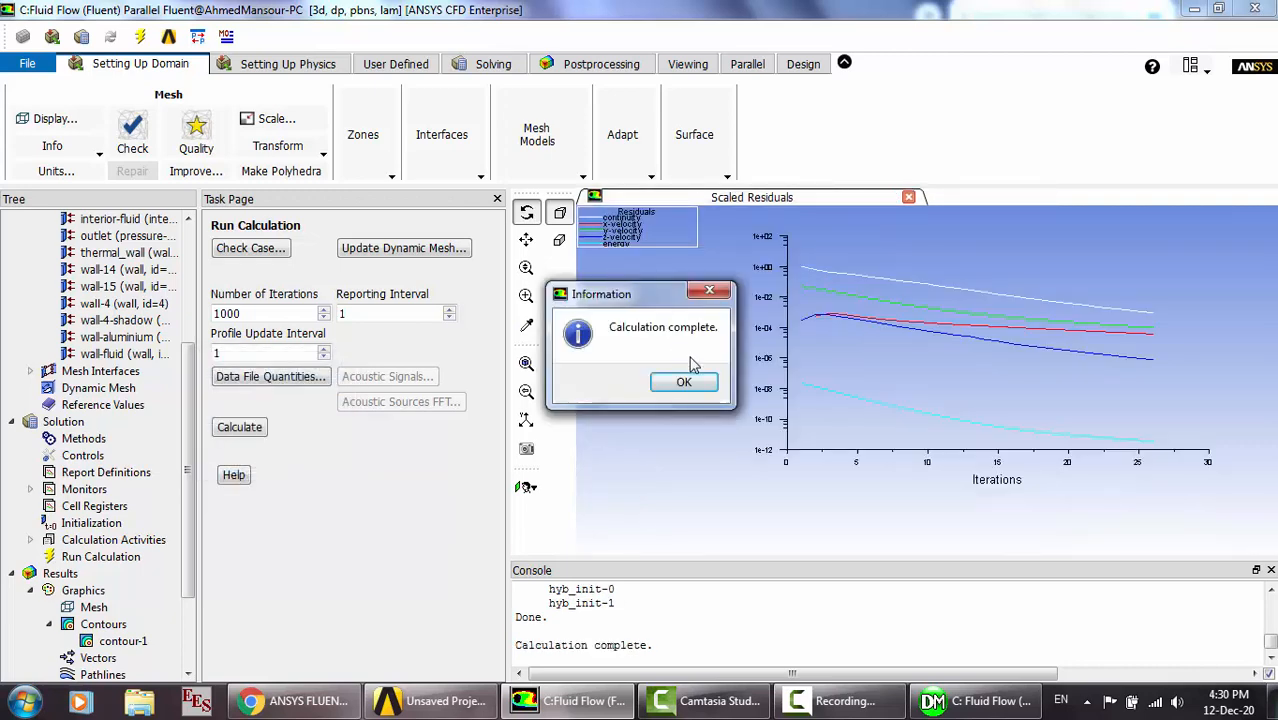
{"action": "left_click", "coordinate": [687, 381]}
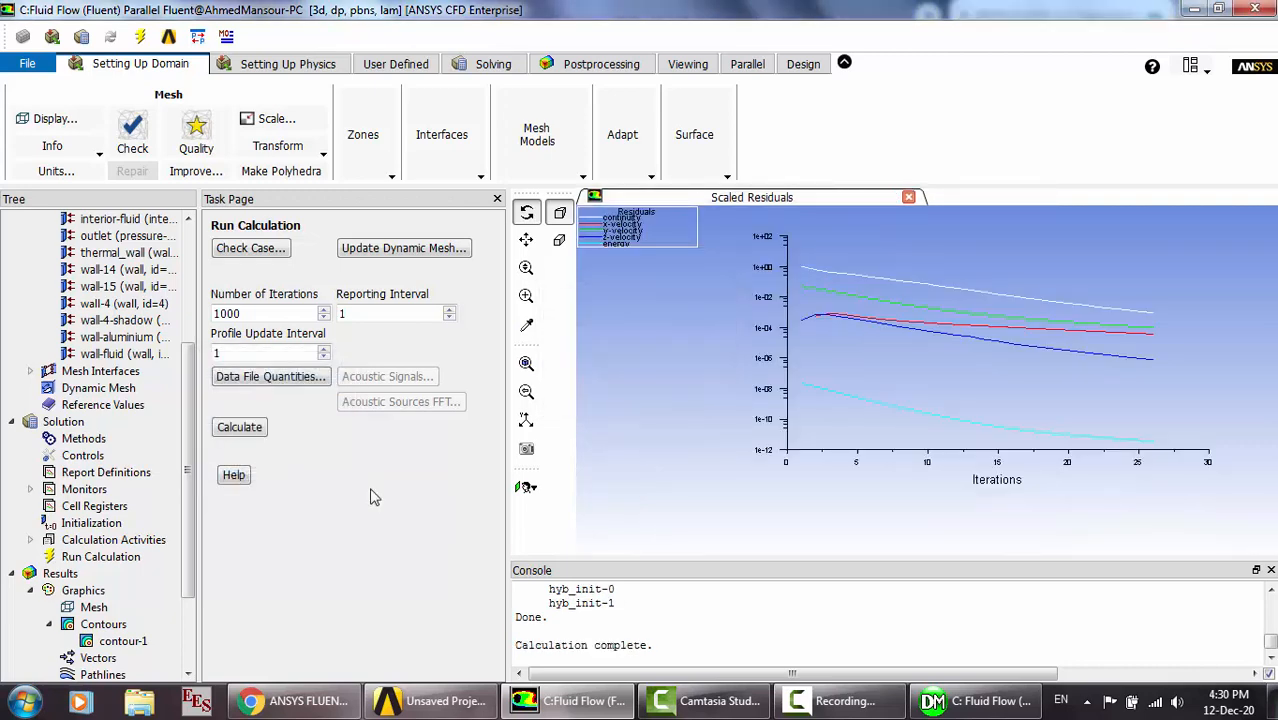
Display the filled static temperature contours of contour-1 on interior-aluminium and interior-fluid for the 5 W/m2-K case.
{"action": "left_click", "coordinate": [121, 645]}
{"action": "double_click", "coordinate": [121, 645]}
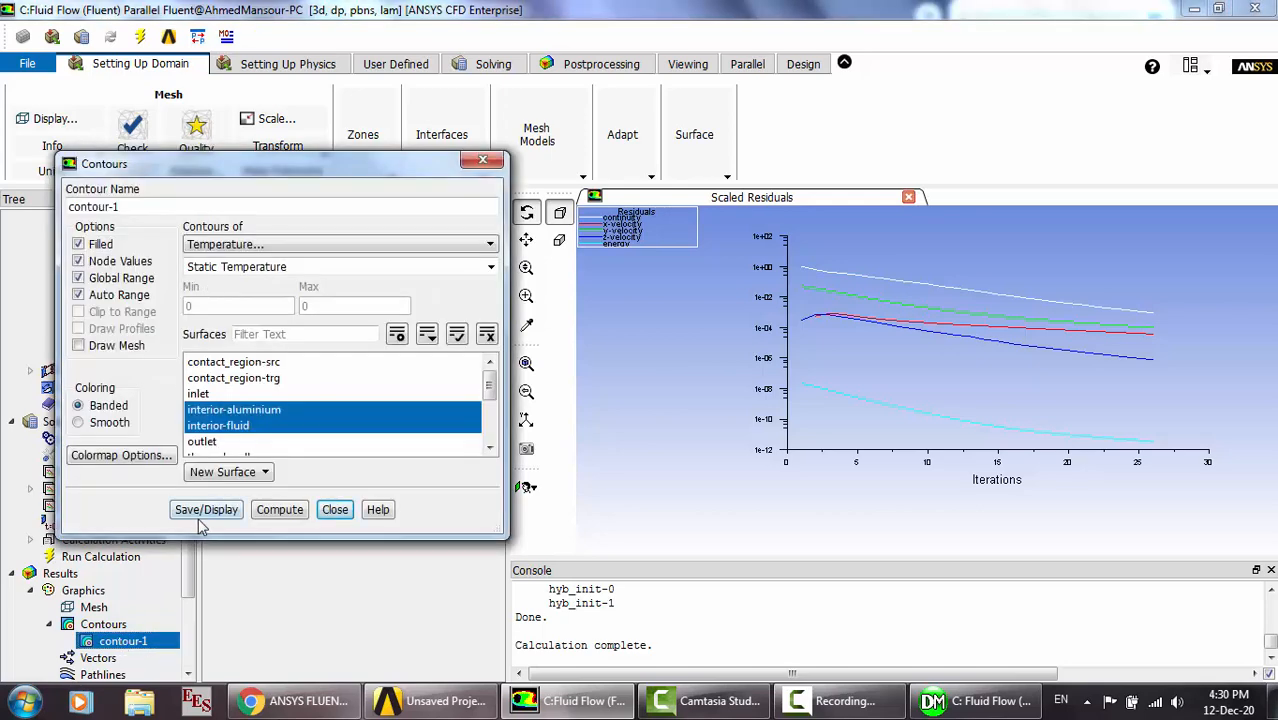
{"action": "left_click", "coordinate": [204, 511]}
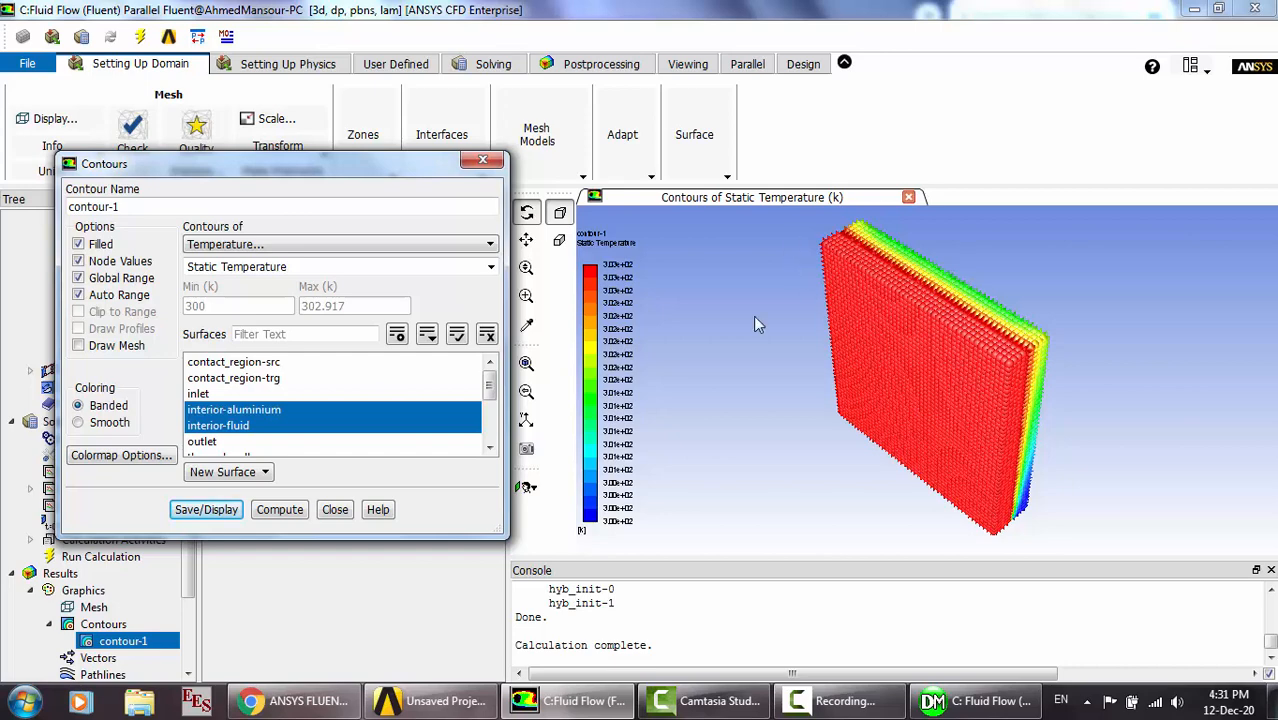
{"action": "left_click", "coordinate": [343, 510]}
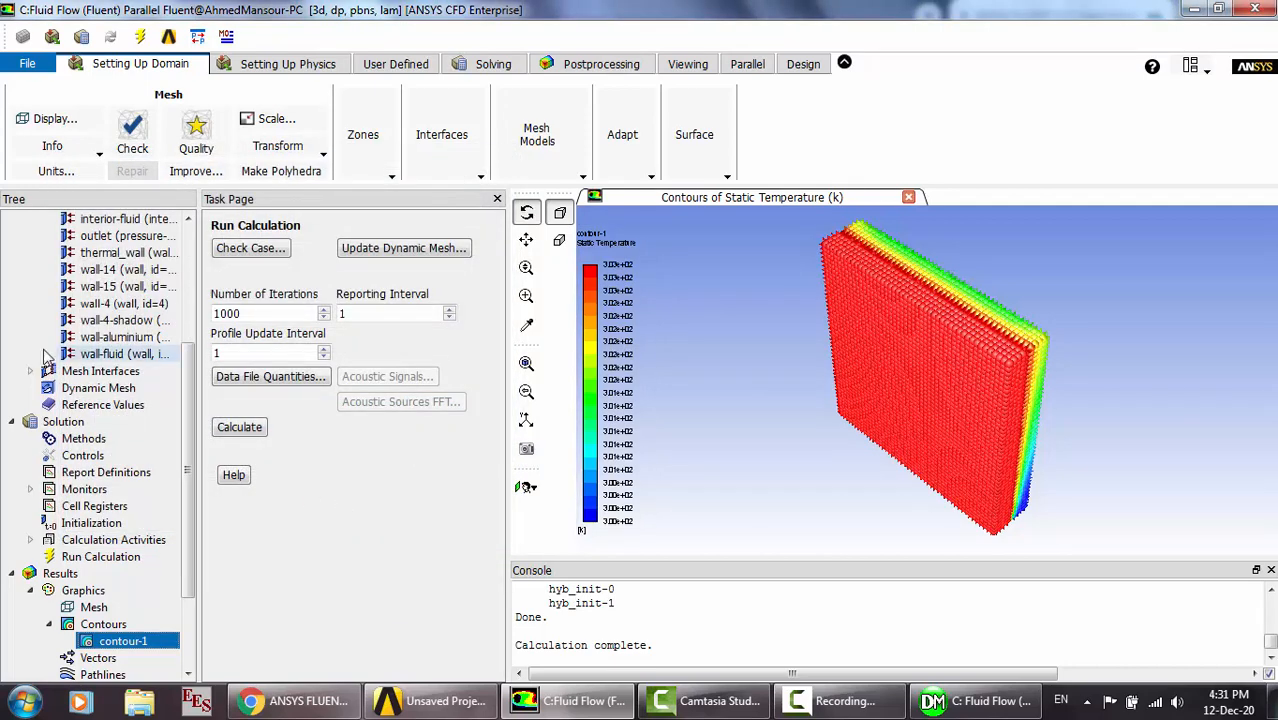
Set thermal_wall's heat transfer coefficient to 10 W/m2-K and its free stream temperature to 292 K.
{"action": "left_click", "coordinate": [97, 257]}
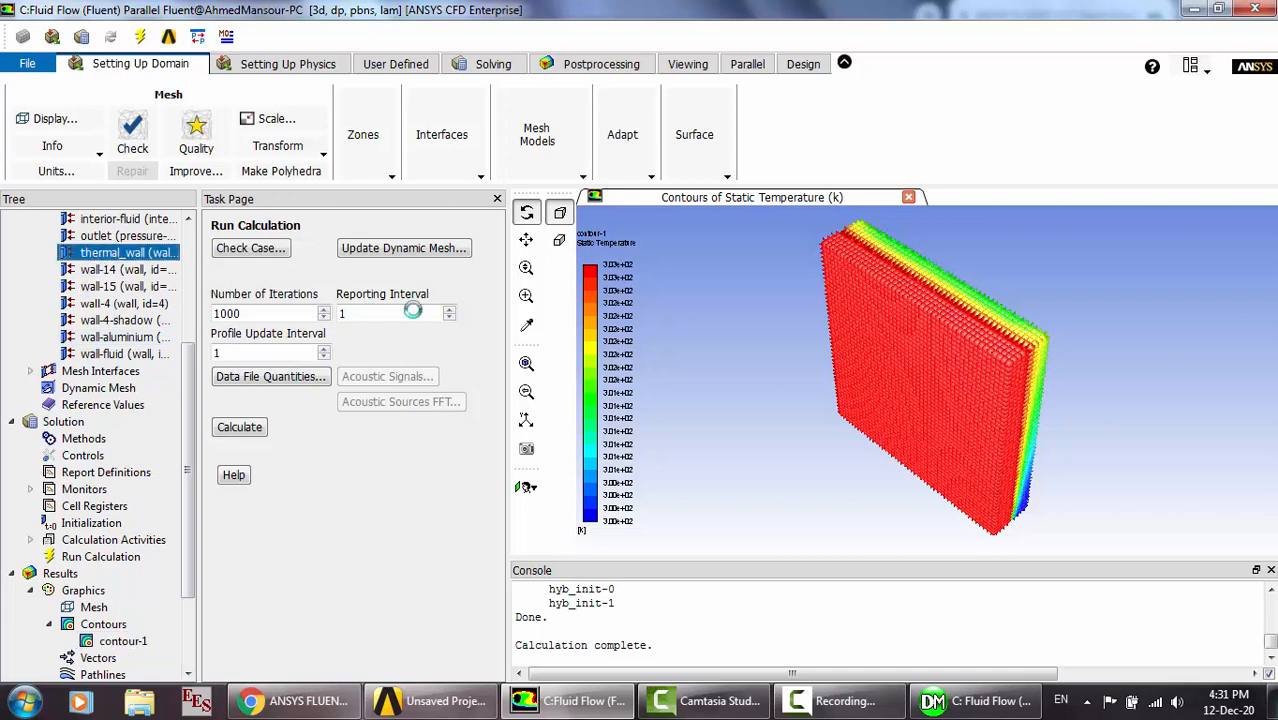
{"action": "left_click_drag", "start_coordinate": [500, 362], "coordinate": [363, 356]}
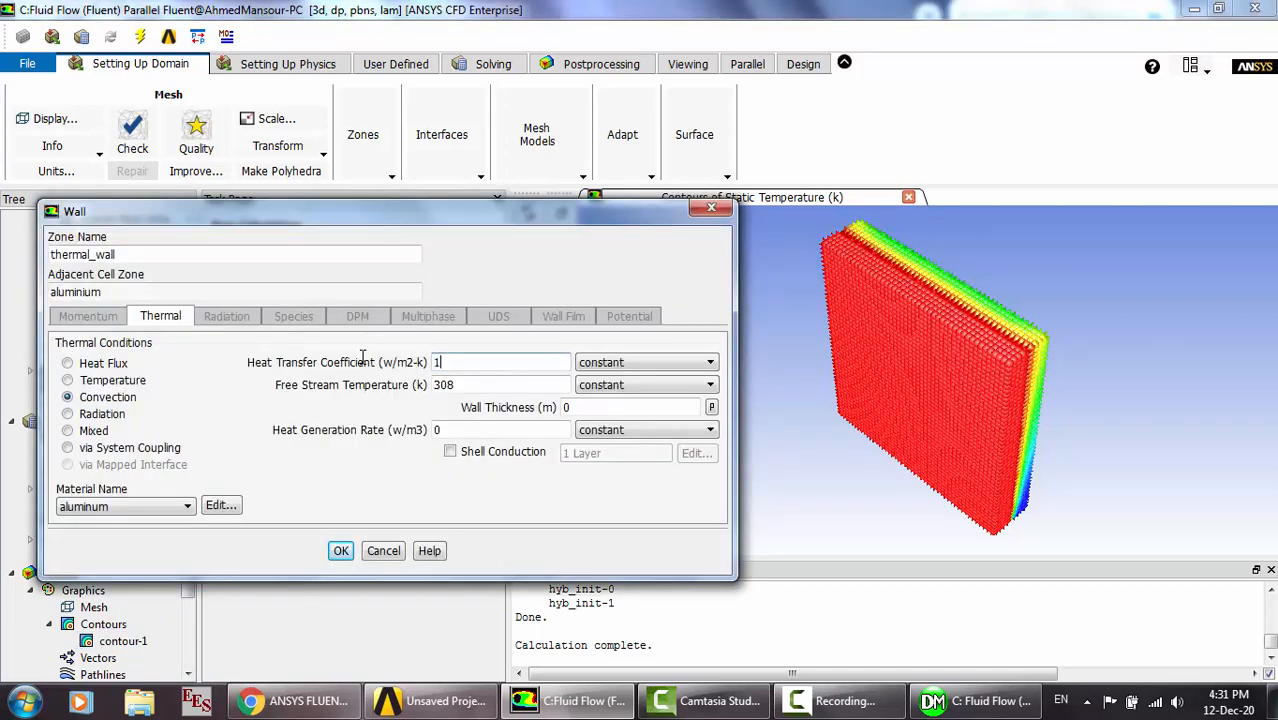
{"action": "type", "text": "10"}
{"action": "key", "text": "Tab"}
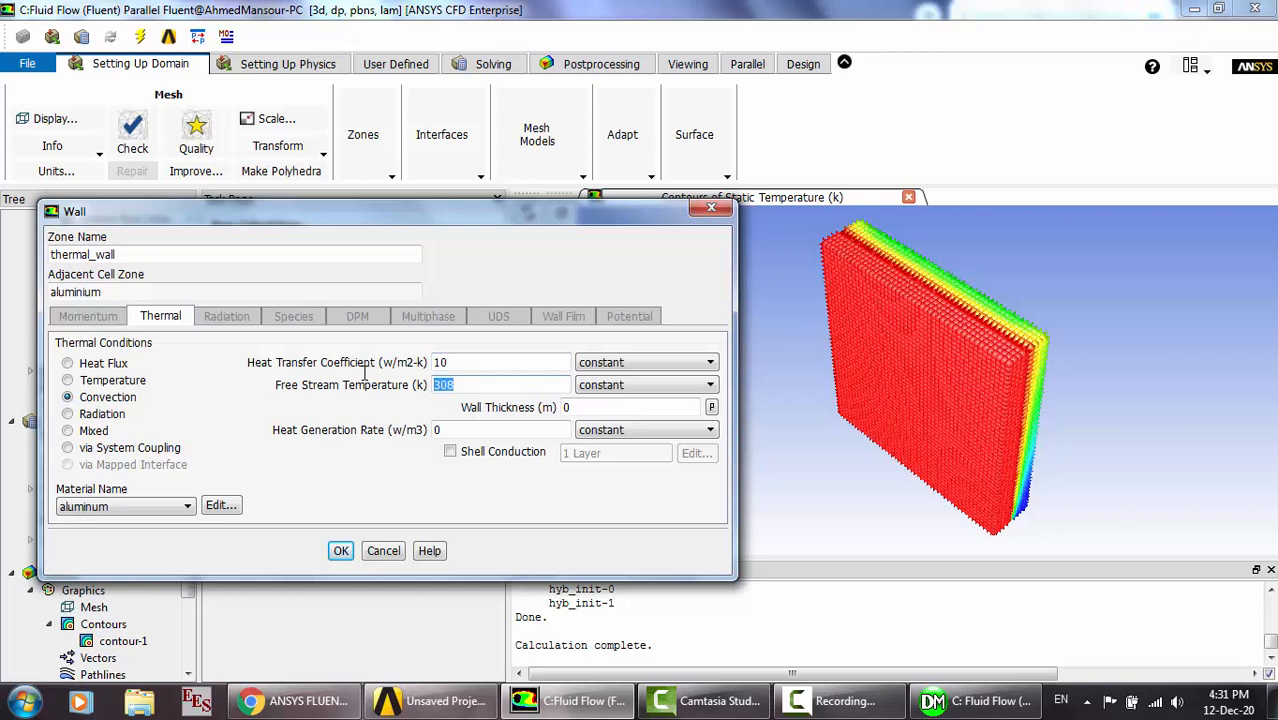
{"action": "type", "text": "292"}
{"action": "left_click", "coordinate": [341, 551]}
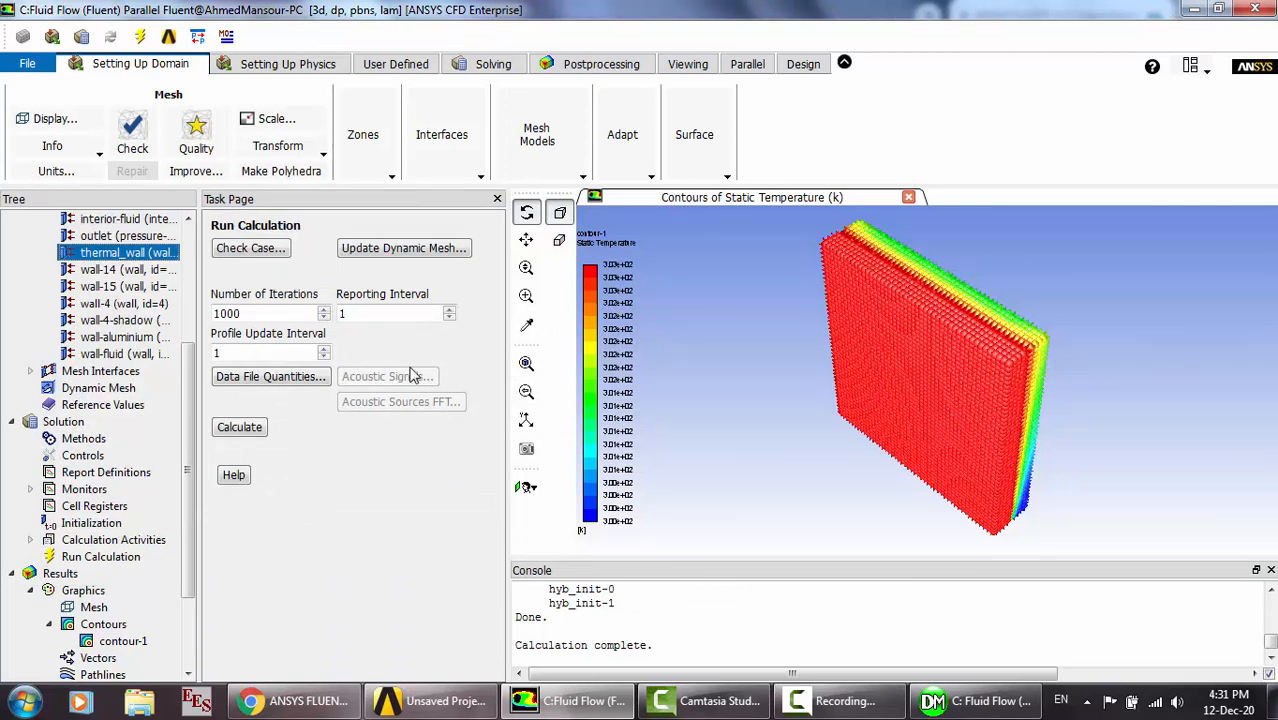
Discard the previous results with a new Hybrid Initialization and calculate the 10 W/m2-K, 292 K case with 1000 iterations.
{"action": "left_click", "coordinate": [91, 523]}
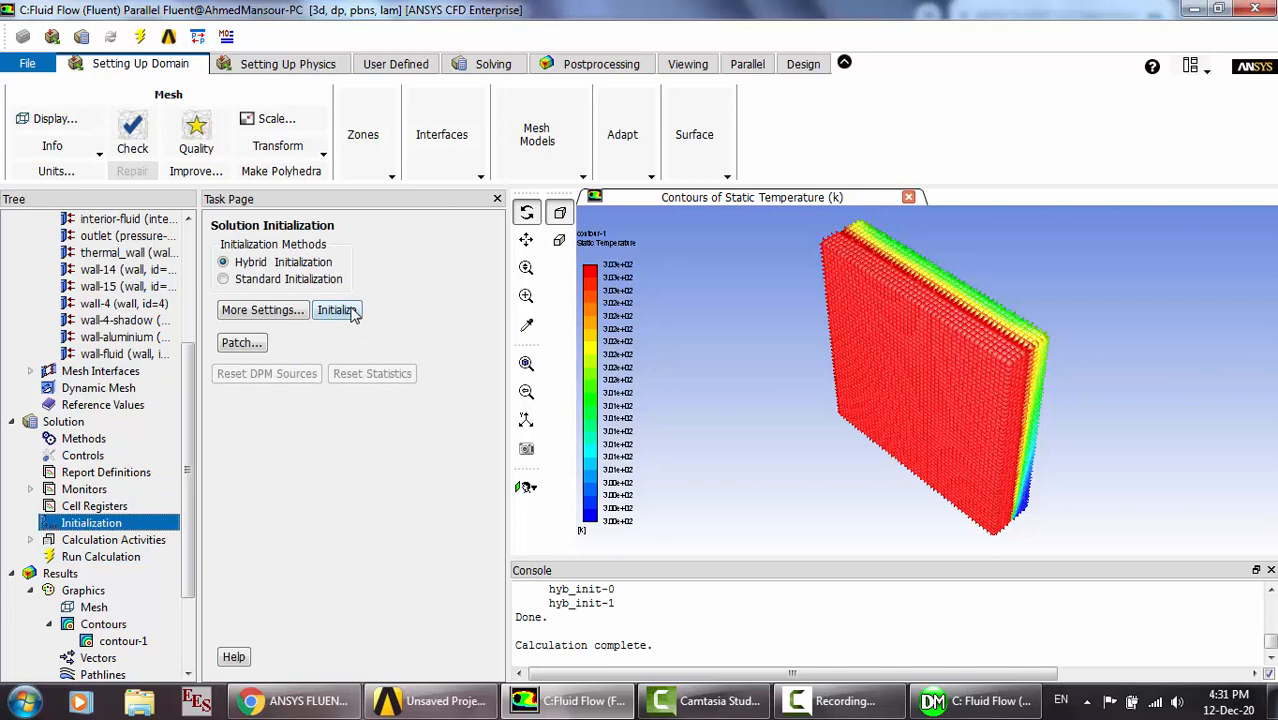
{"action": "left_click", "coordinate": [337, 310]}
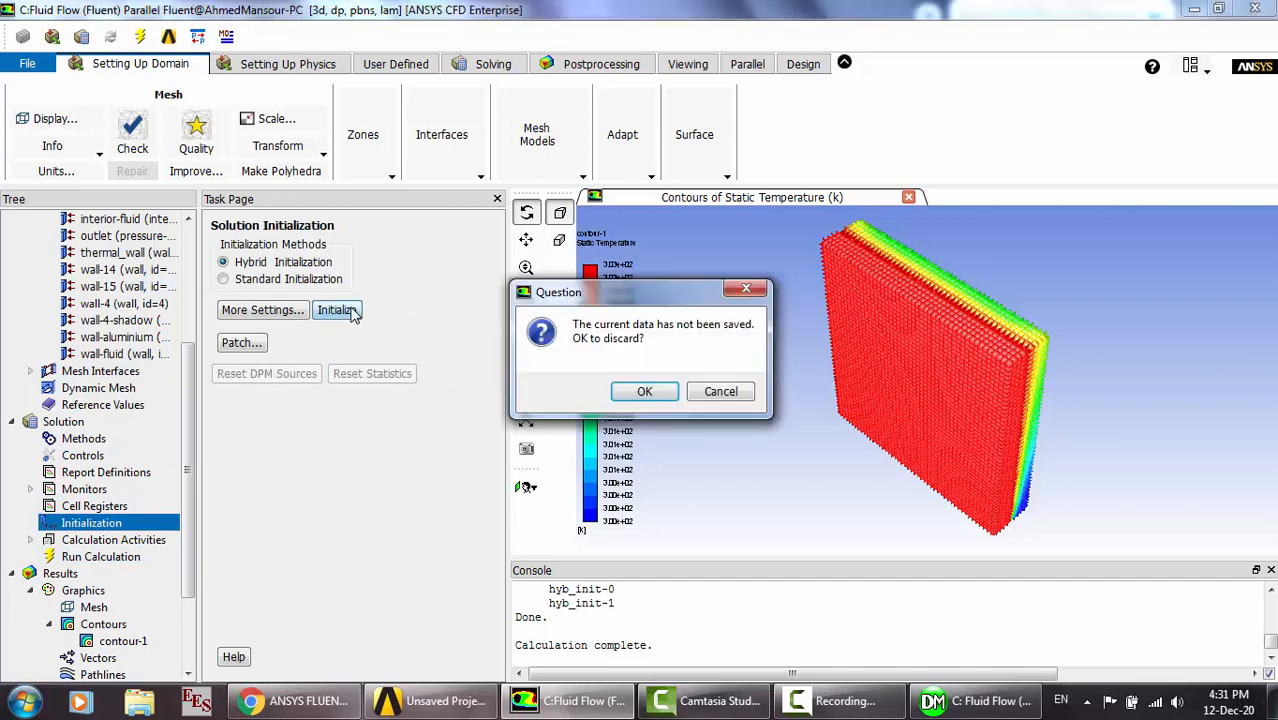
{"action": "left_click", "coordinate": [645, 391]}
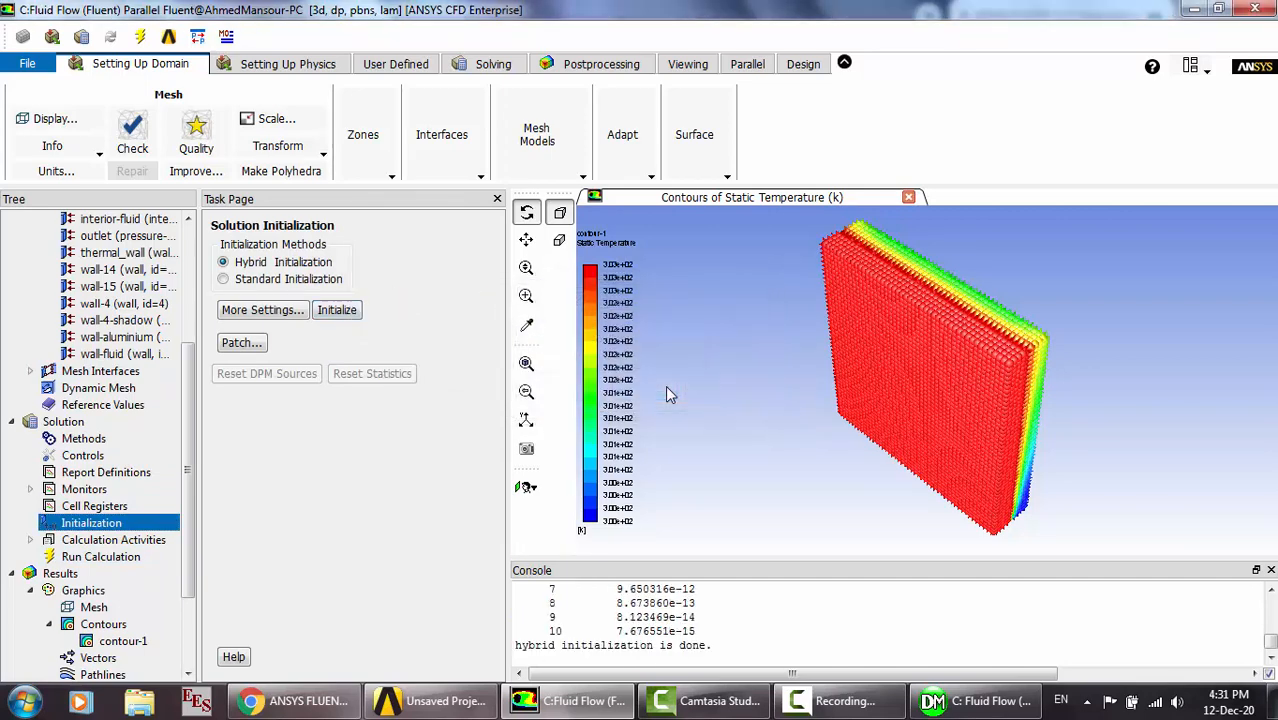
{"action": "left_click", "coordinate": [92, 557]}
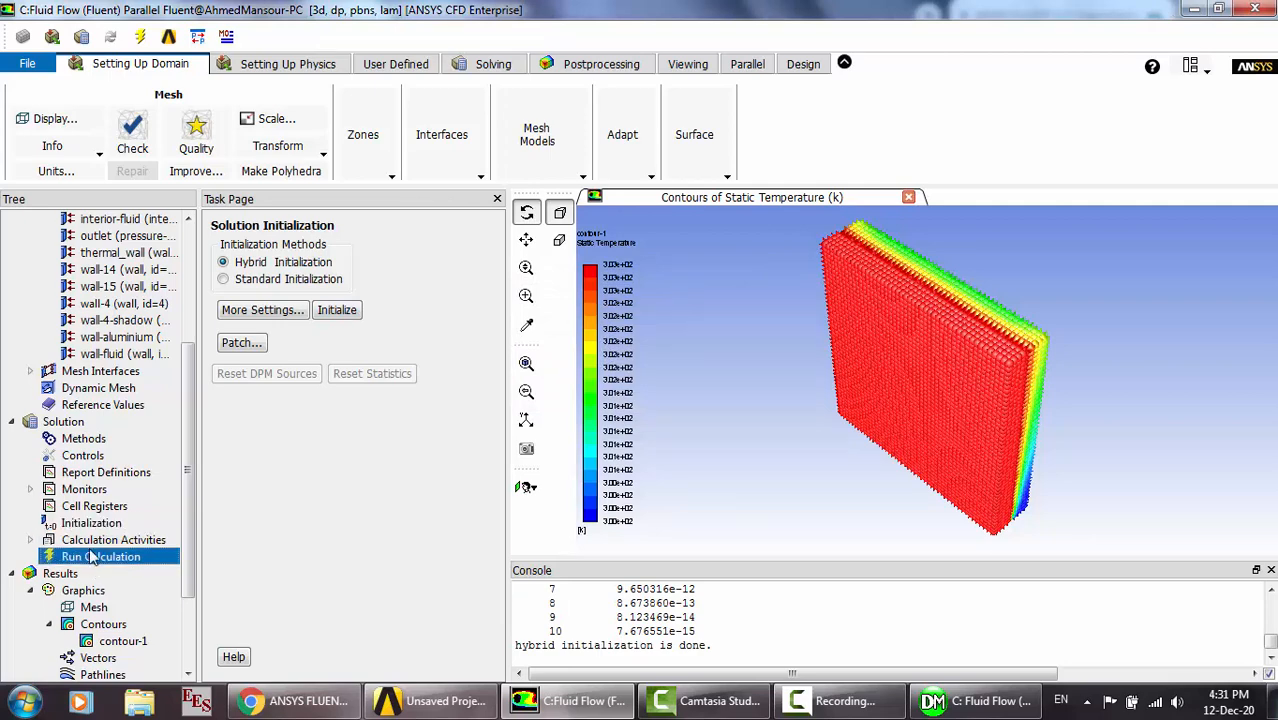
{"action": "left_click", "coordinate": [228, 430]}
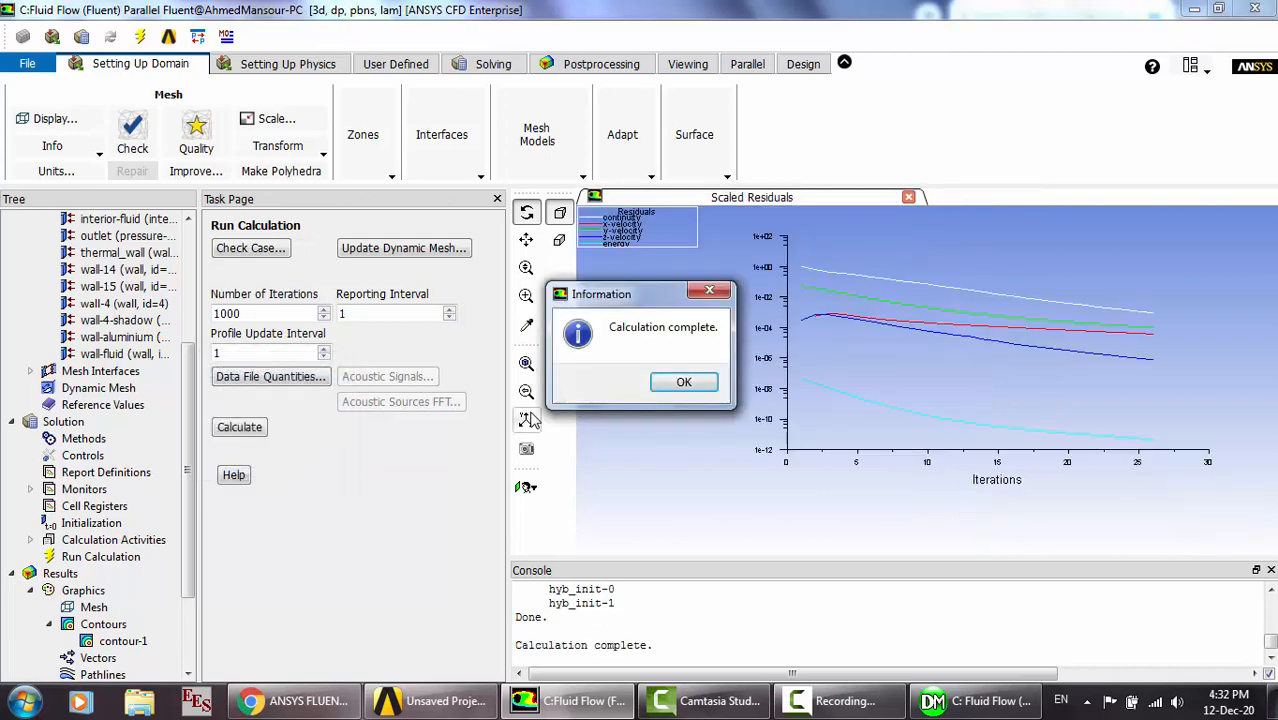
{"action": "left_click", "coordinate": [680, 384]}
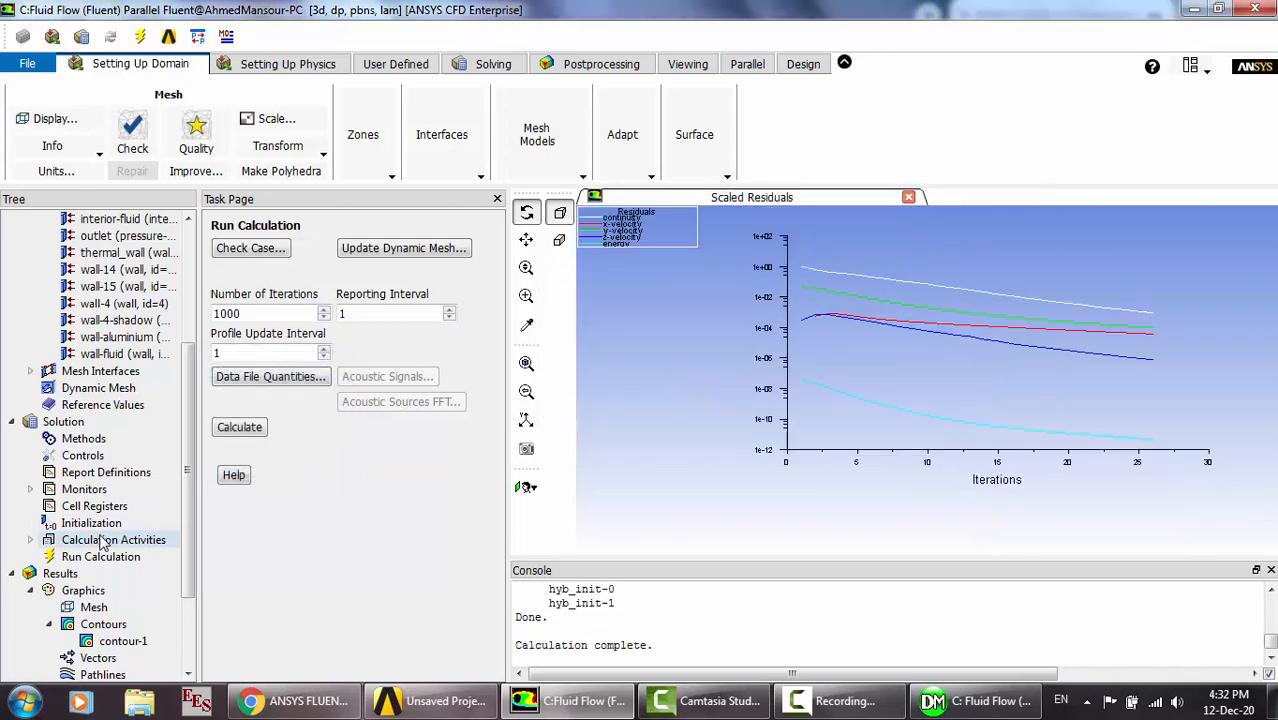
Display the filled static temperature contours of contour-1 on interior-aluminium and interior-fluid for the 10 W/m2-K, 292 K case.
{"action": "double_click", "coordinate": [133, 642]}
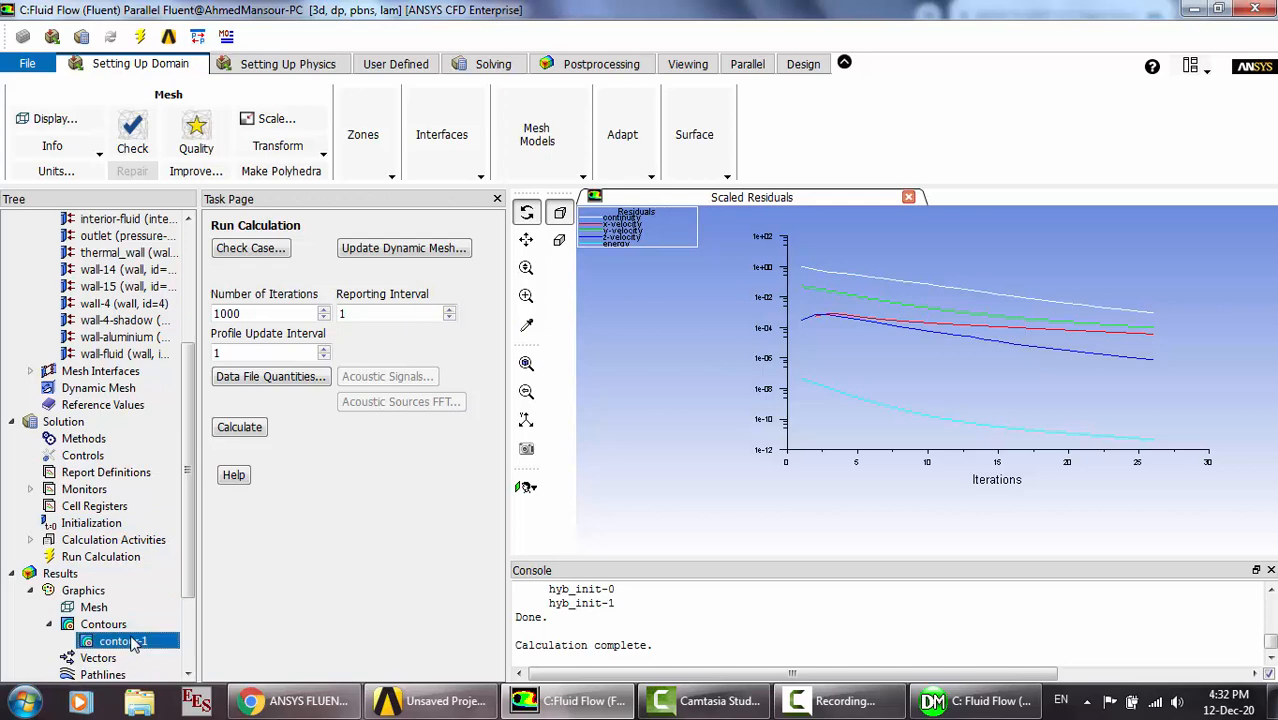
{"action": "left_click", "coordinate": [216, 510]}
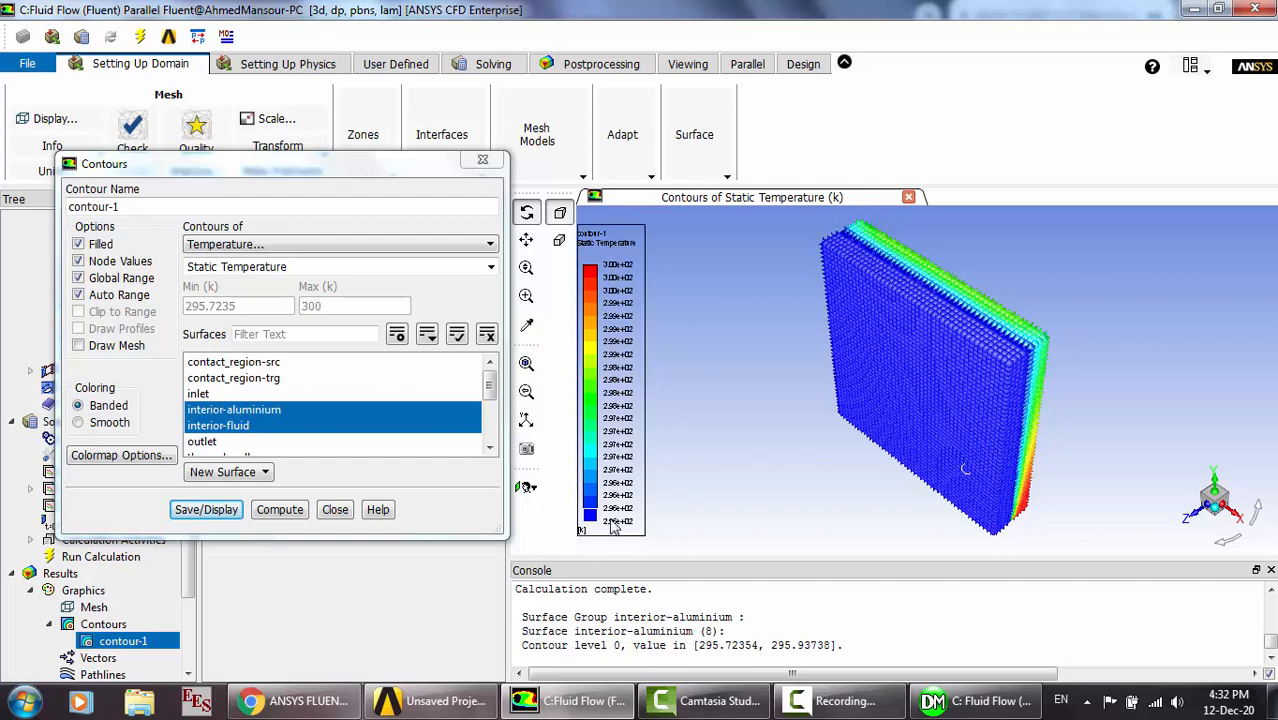
{"action": "left_click", "coordinate": [341, 511]}
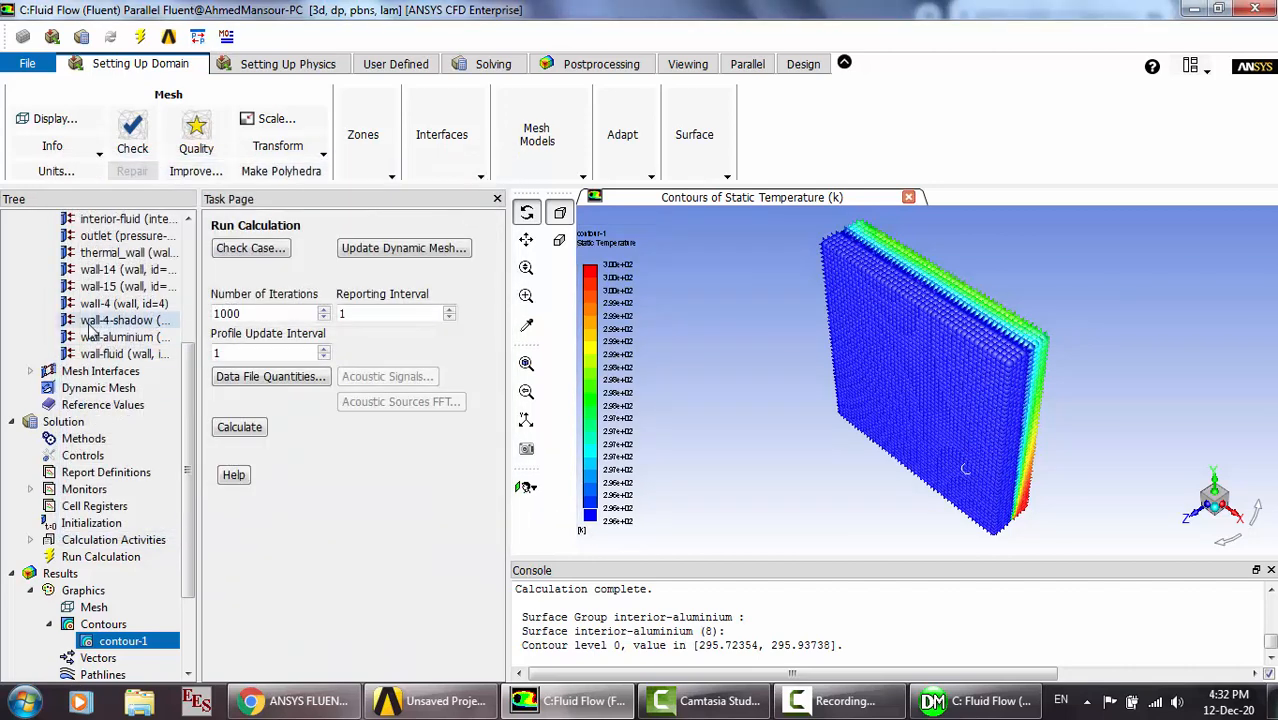
Raise thermal_wall's convection heat transfer coefficient to 100 W/m2-K.
{"action": "left_click", "coordinate": [100, 256]}
{"action": "double_click", "coordinate": [100, 256]}
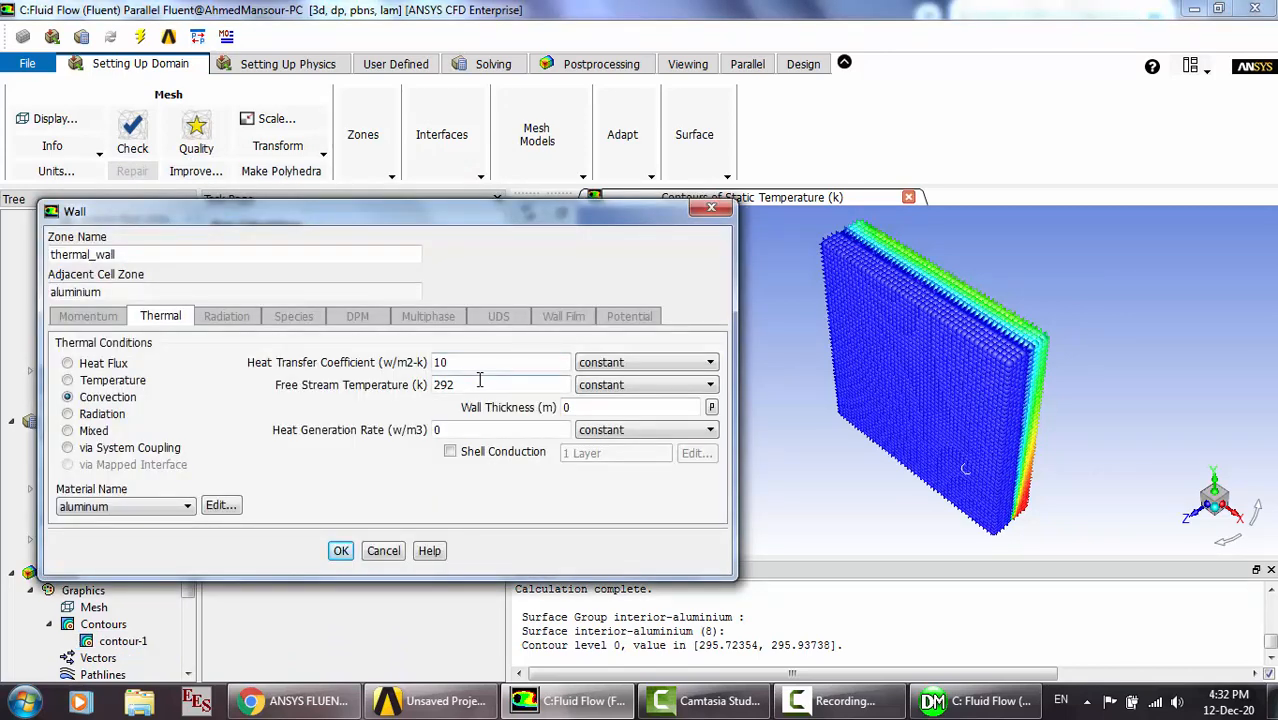
{"action": "left_click_drag", "start_coordinate": [520, 362], "coordinate": [412, 360]}
{"action": "type", "text": "100"}
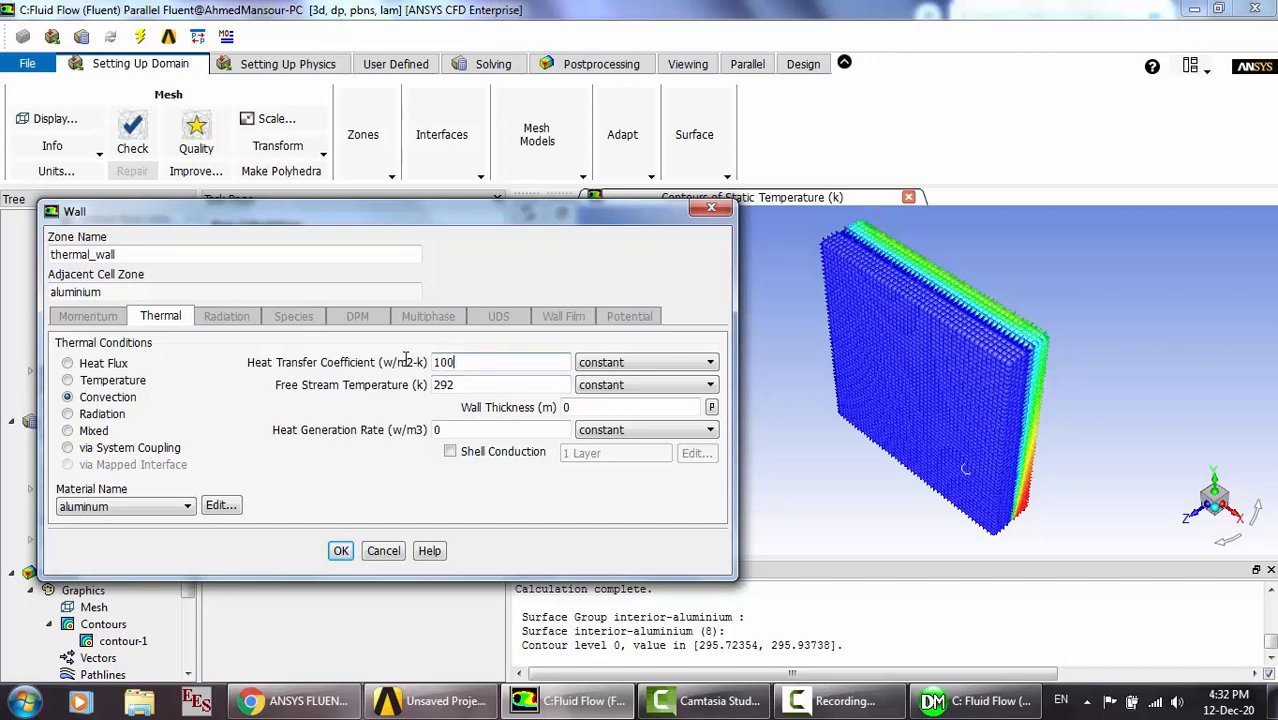
{"action": "left_click", "coordinate": [341, 550]}
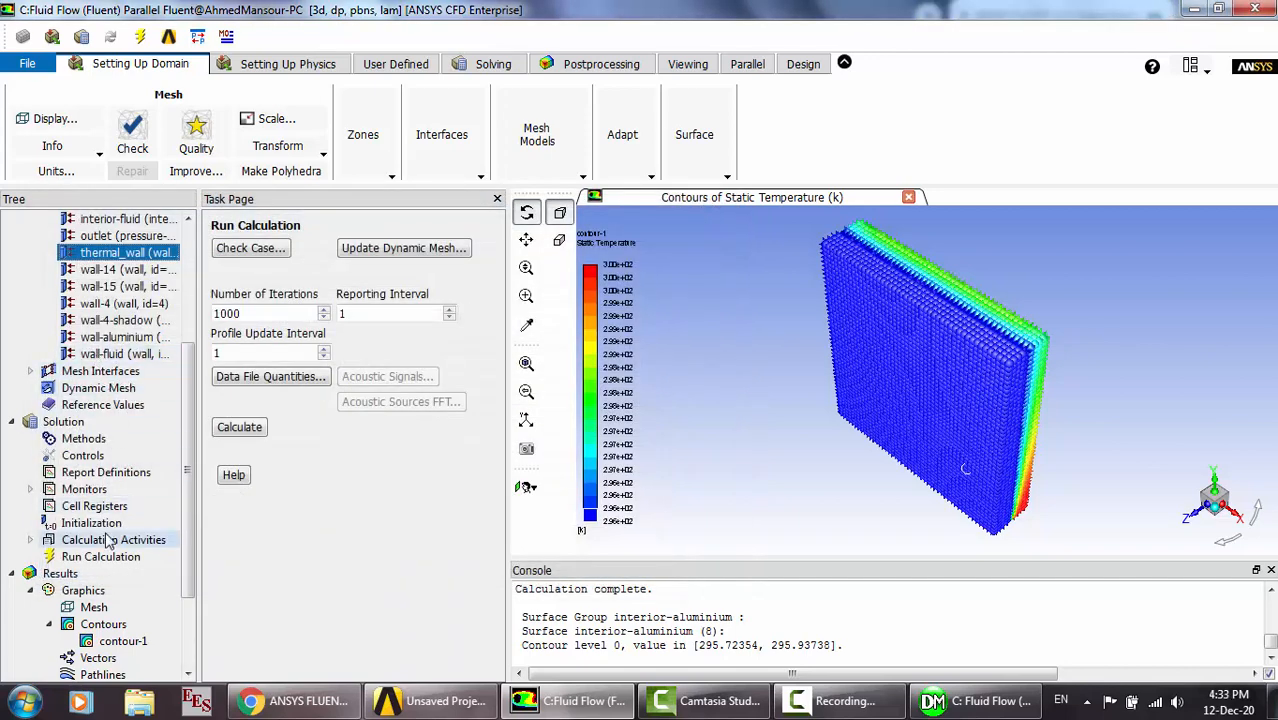
Reinitialize with Hybrid Initialization, discarding the unsaved data, and calculate the 100 W/m2-K, 292 K case with 1000 iterations.
{"action": "left_click", "coordinate": [88, 524]}
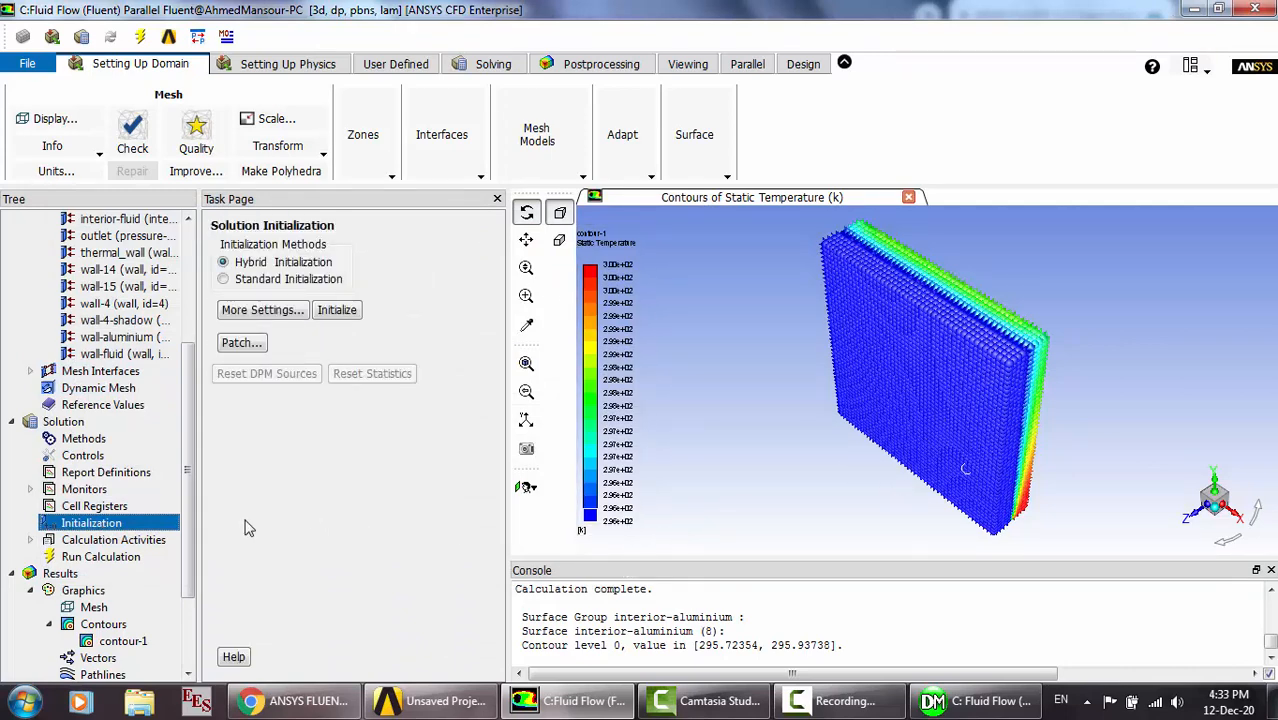
{"action": "left_click", "coordinate": [338, 312]}
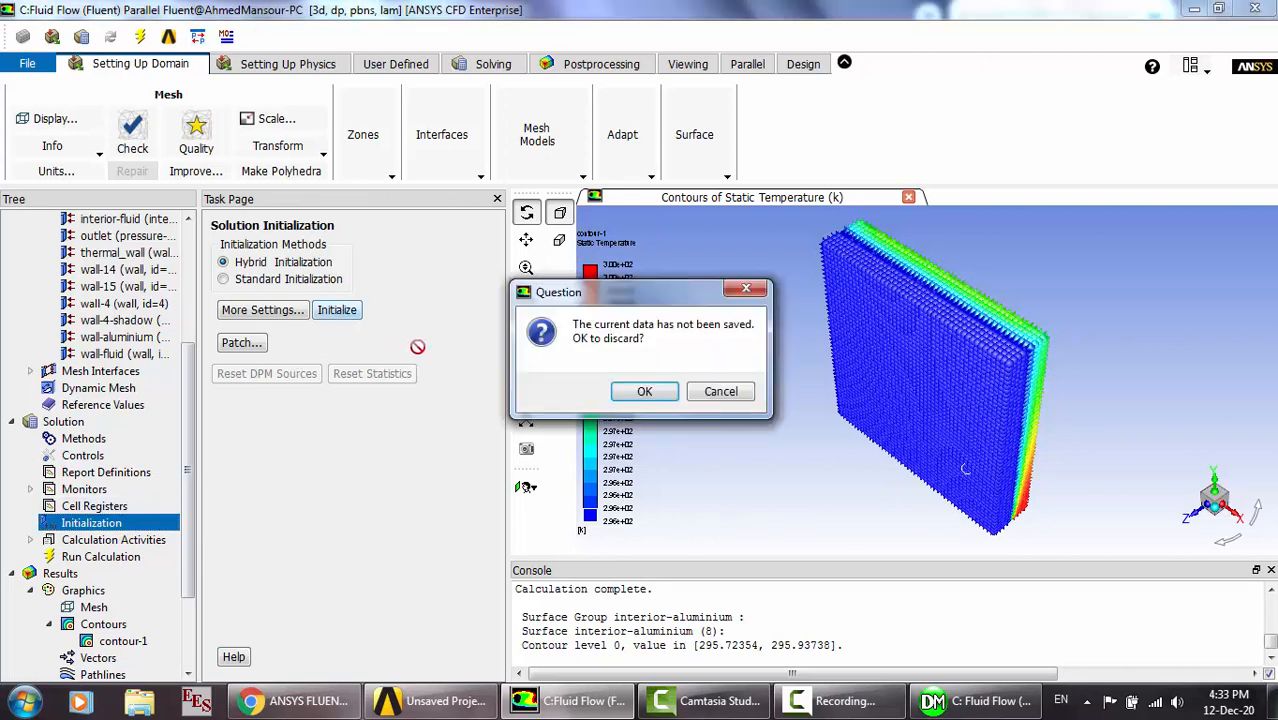
{"action": "left_click", "coordinate": [628, 390]}
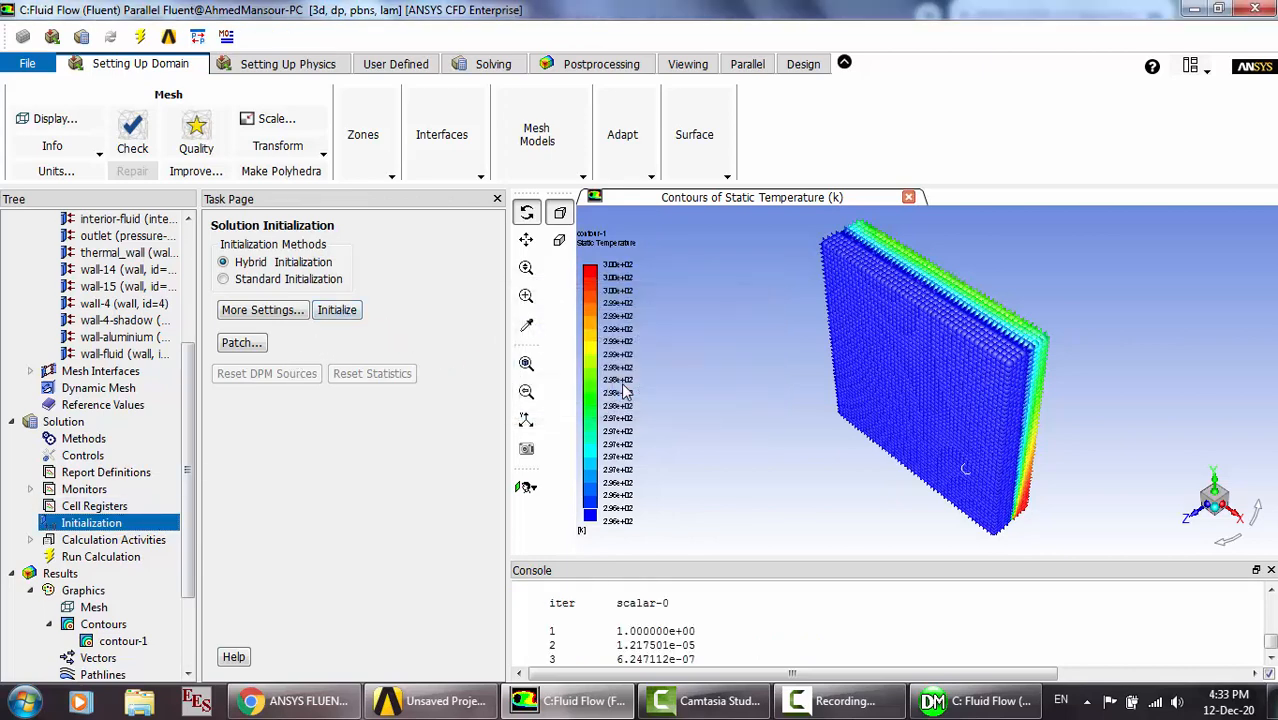
{"action": "left_click", "coordinate": [100, 558]}
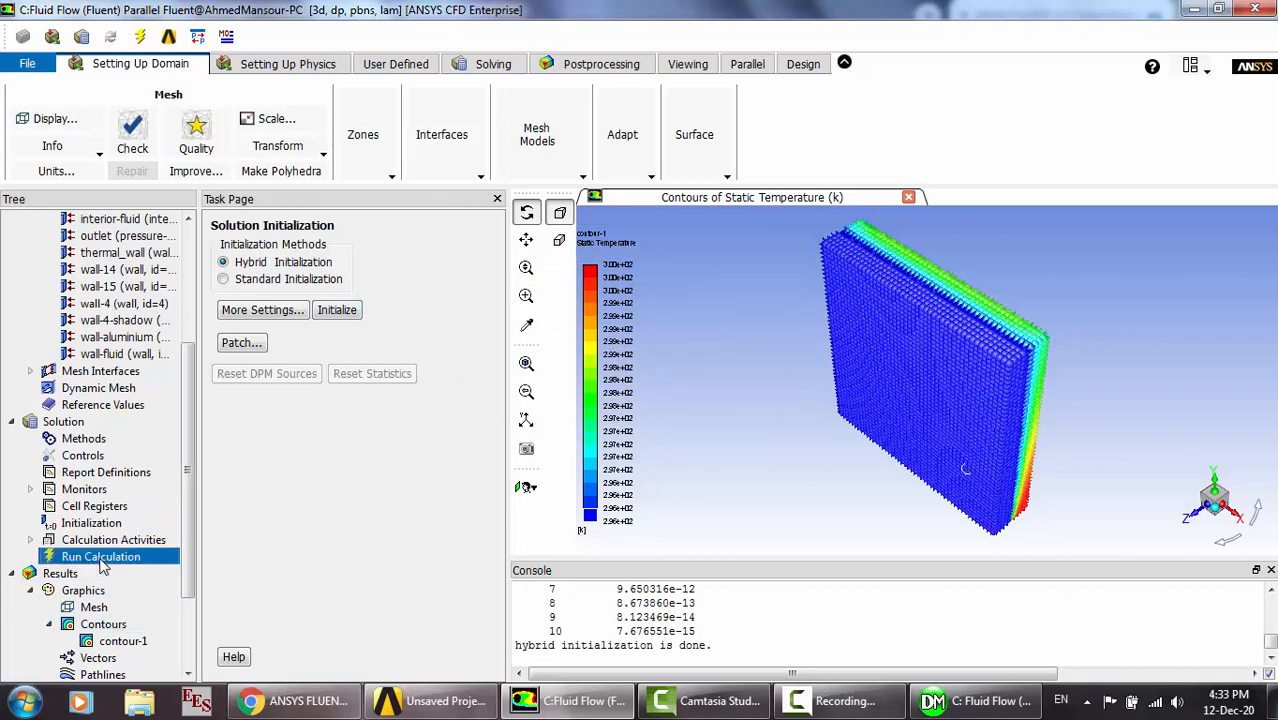
{"action": "left_click", "coordinate": [240, 428]}
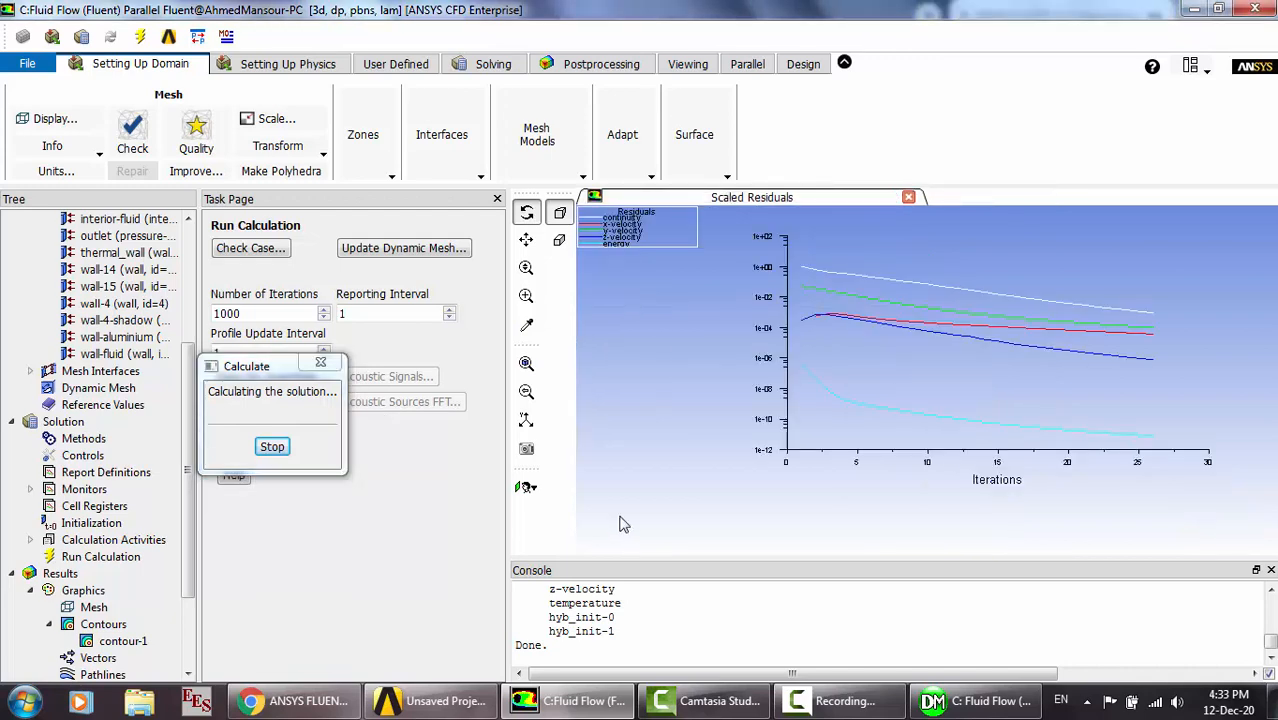
{"action": "left_click", "coordinate": [683, 383]}
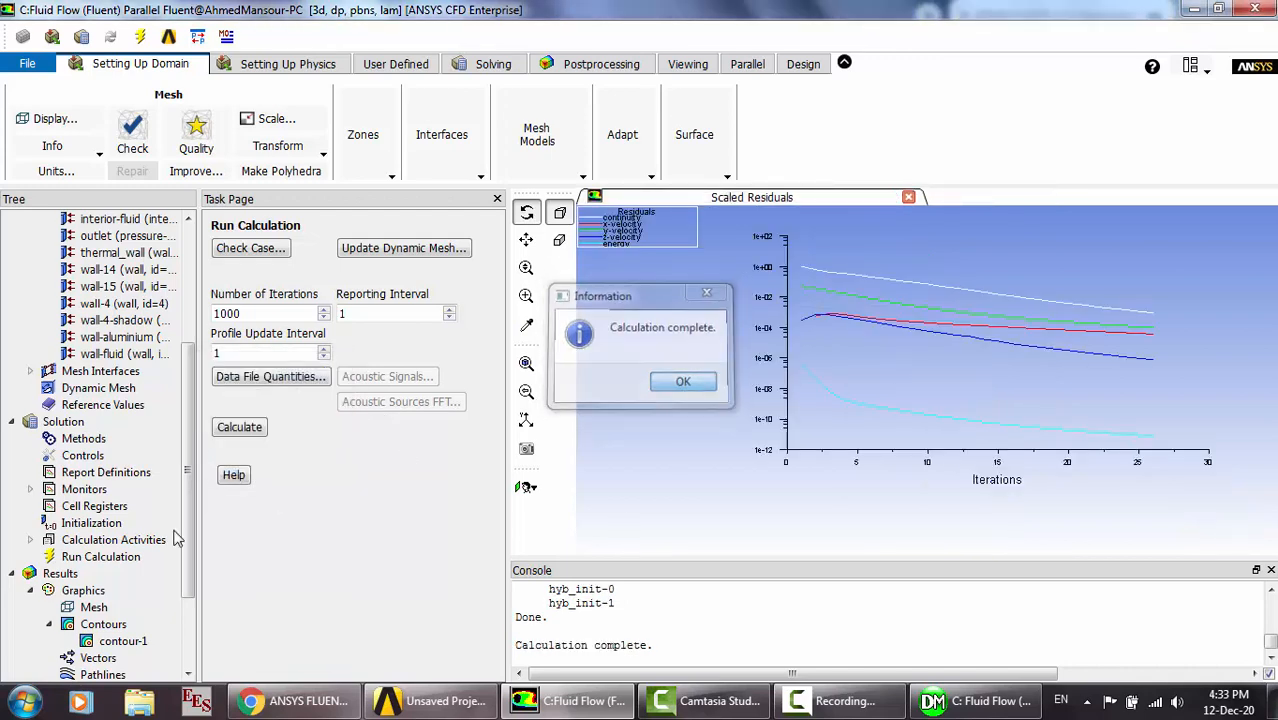
Display contour-1's filled static temperature contours on interior-aluminium and interior-fluid for the 100 W/m2-K, 292 K case.
{"action": "double_click", "coordinate": [123, 643]}
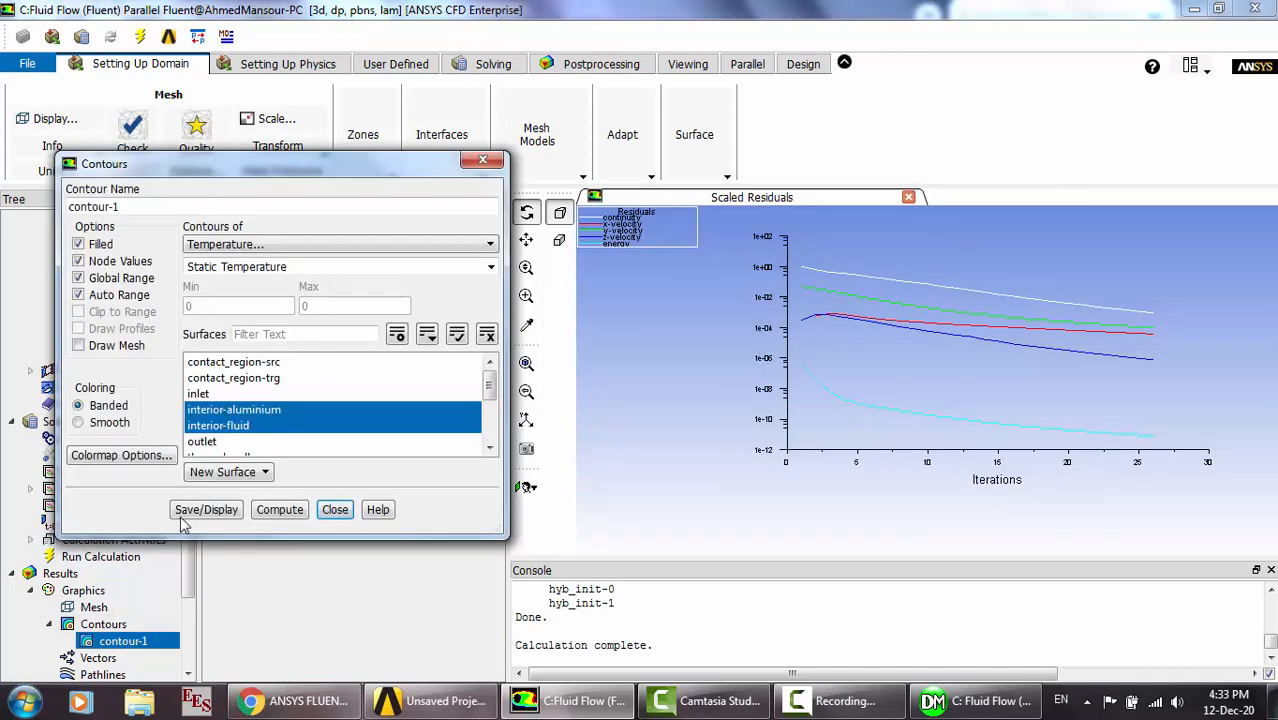
{"action": "left_click", "coordinate": [192, 515]}
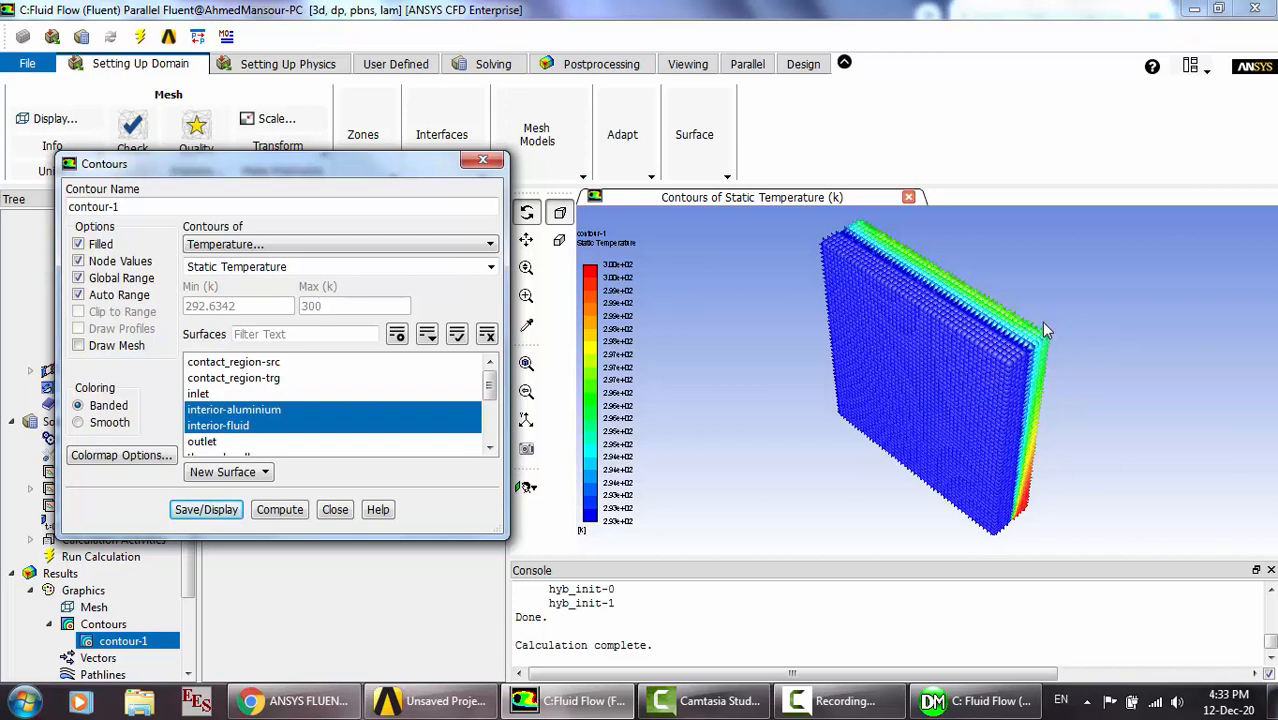
{"action": "left_click", "coordinate": [335, 509]}
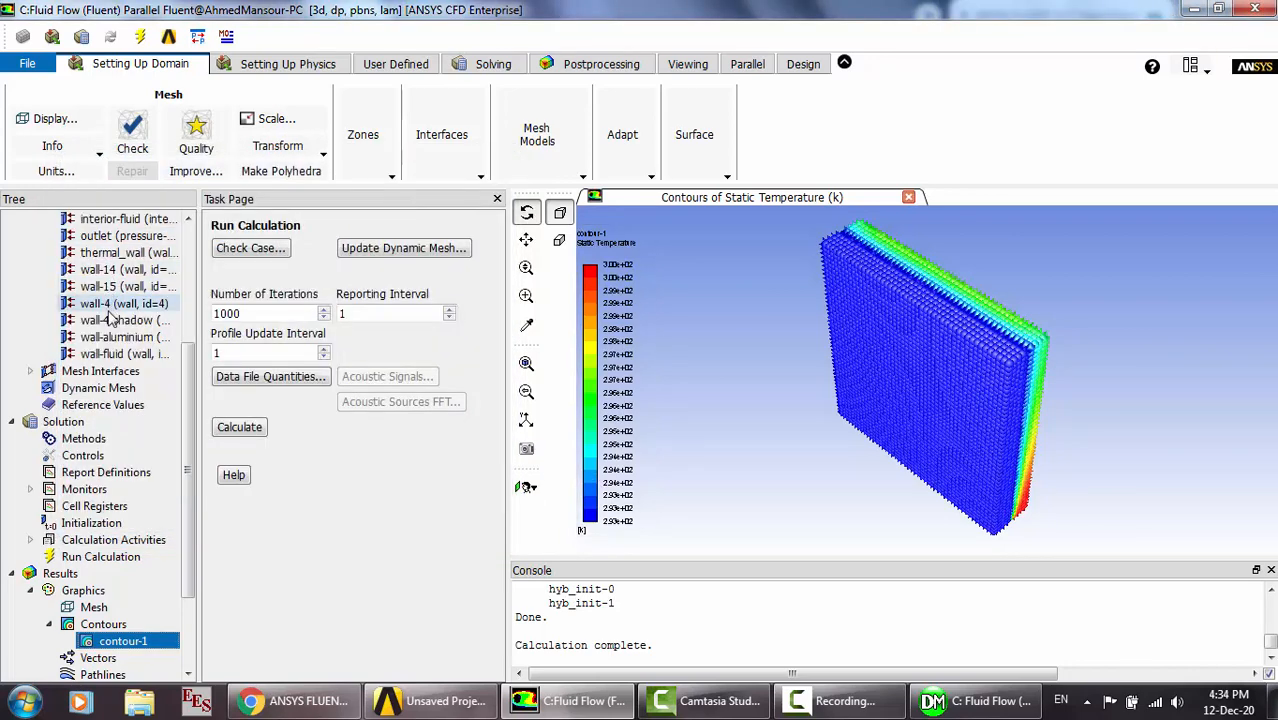
Set thermal_wall's convection heat transfer coefficient to 5 W/m2-K.
{"action": "double_click", "coordinate": [101, 256]}
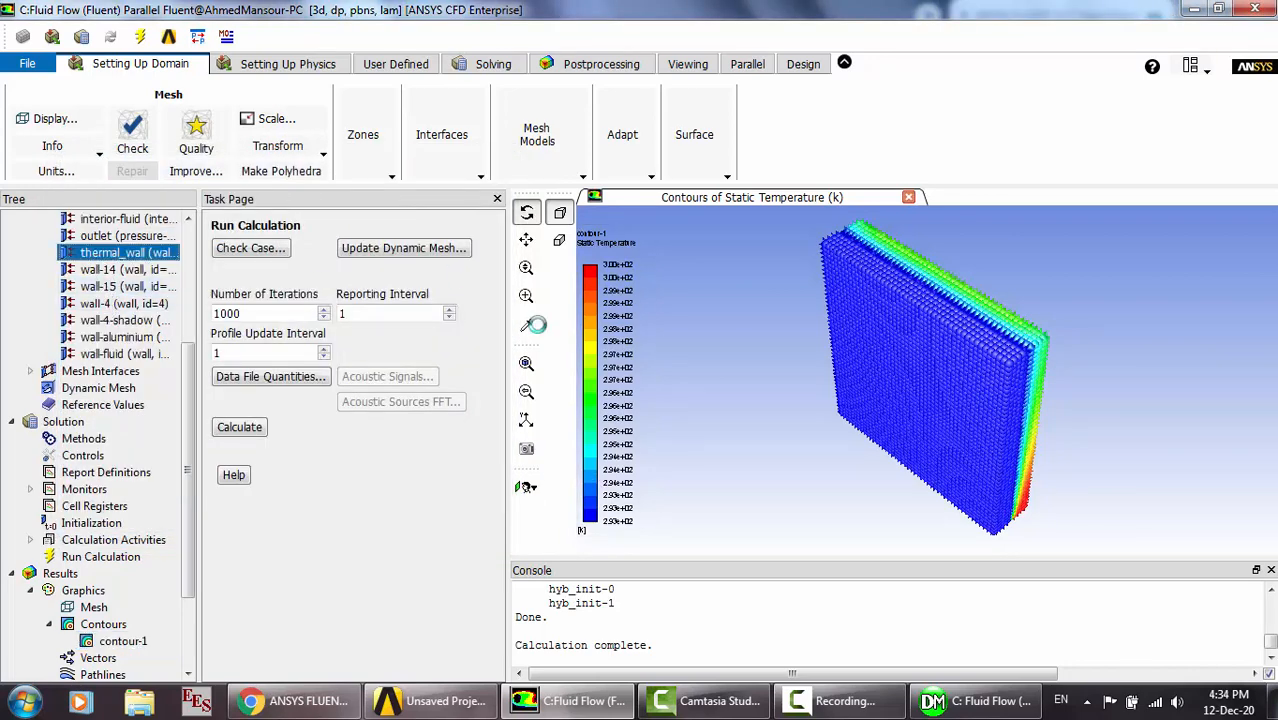
{"action": "double_click", "coordinate": [480, 357]}
{"action": "type", "text": "5"}
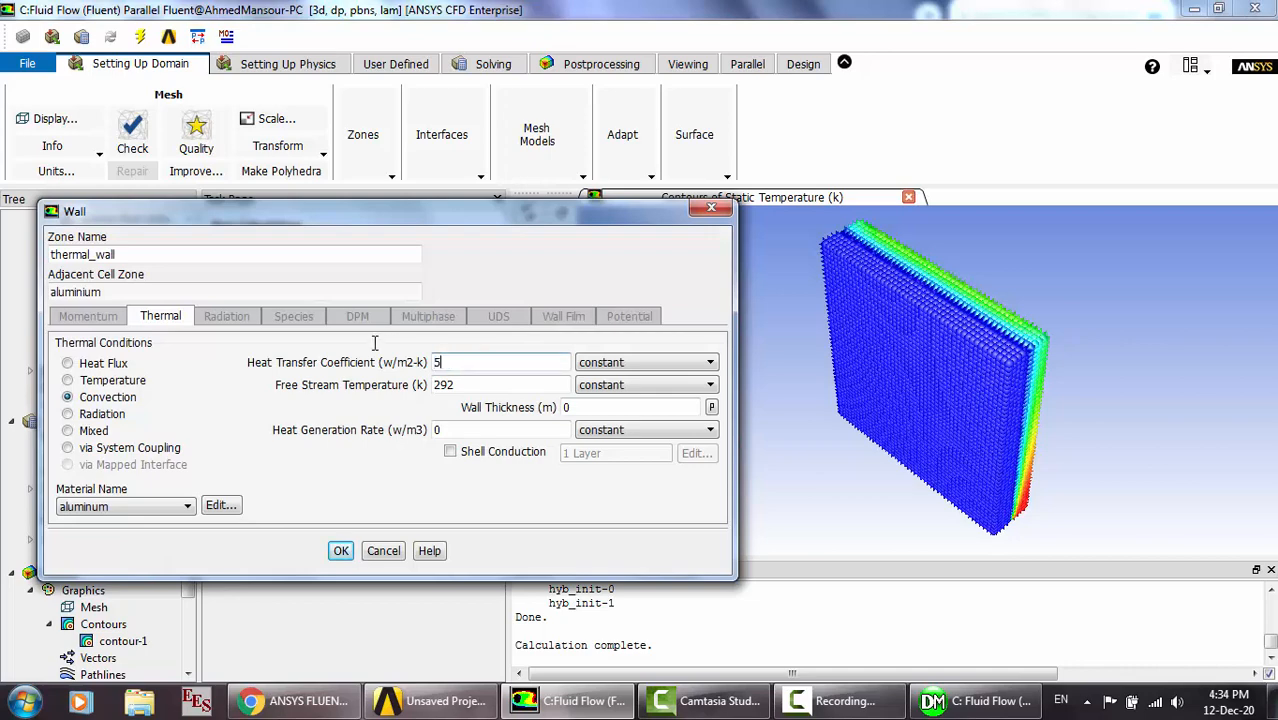
{"action": "left_click", "coordinate": [339, 553]}
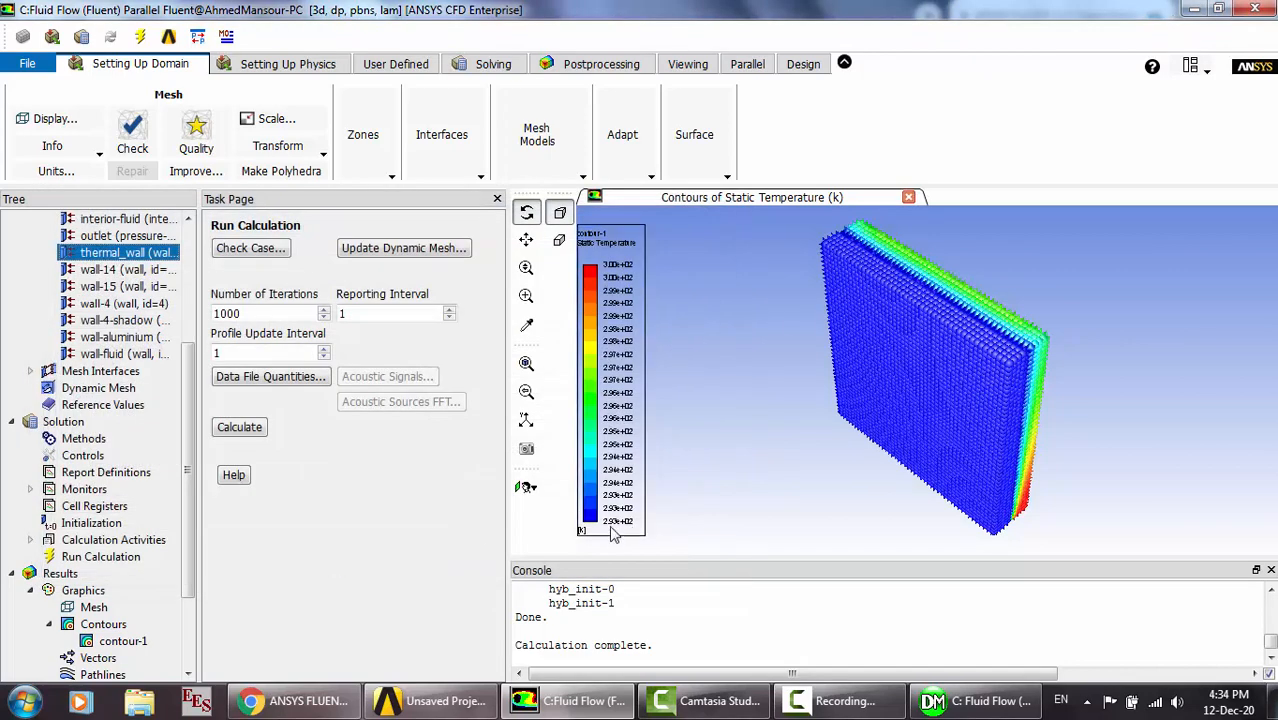
Discard the unsaved data with a fresh Hybrid Initialization and calculate the 5 W/m2-K, 292 K case with 1000 iterations.
{"action": "left_click", "coordinate": [98, 523]}
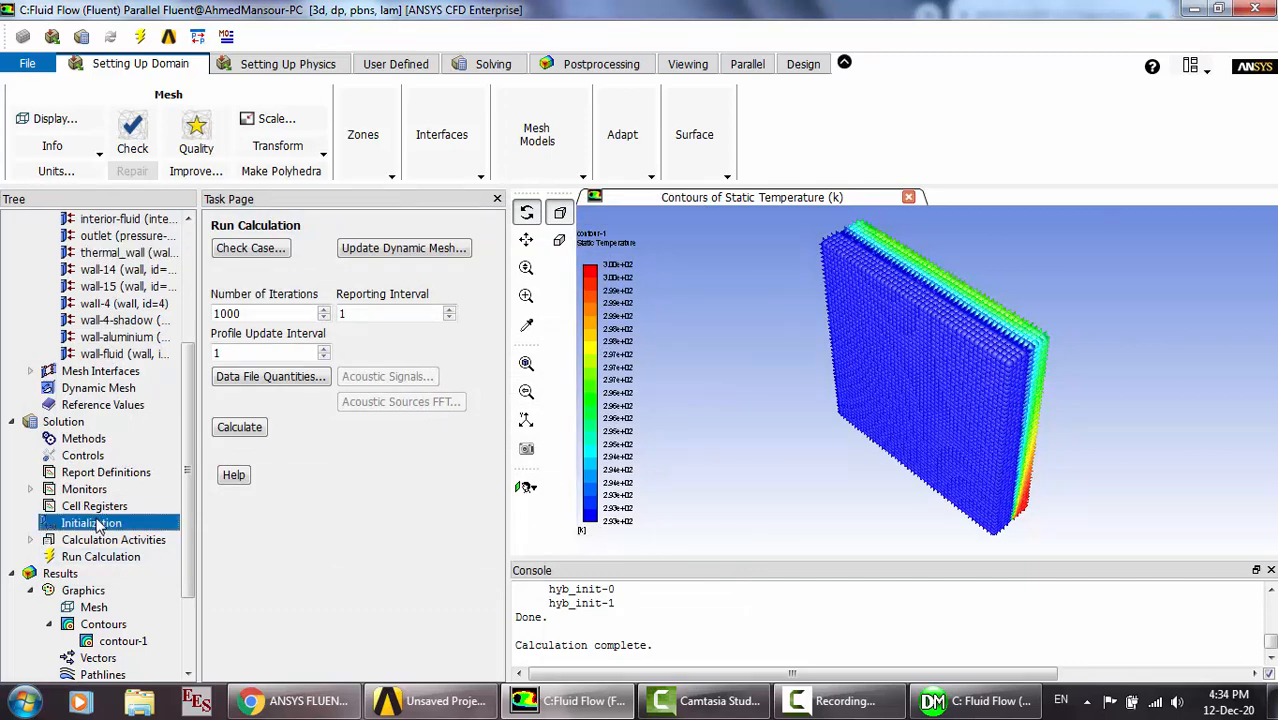
{"action": "left_click", "coordinate": [337, 310]}
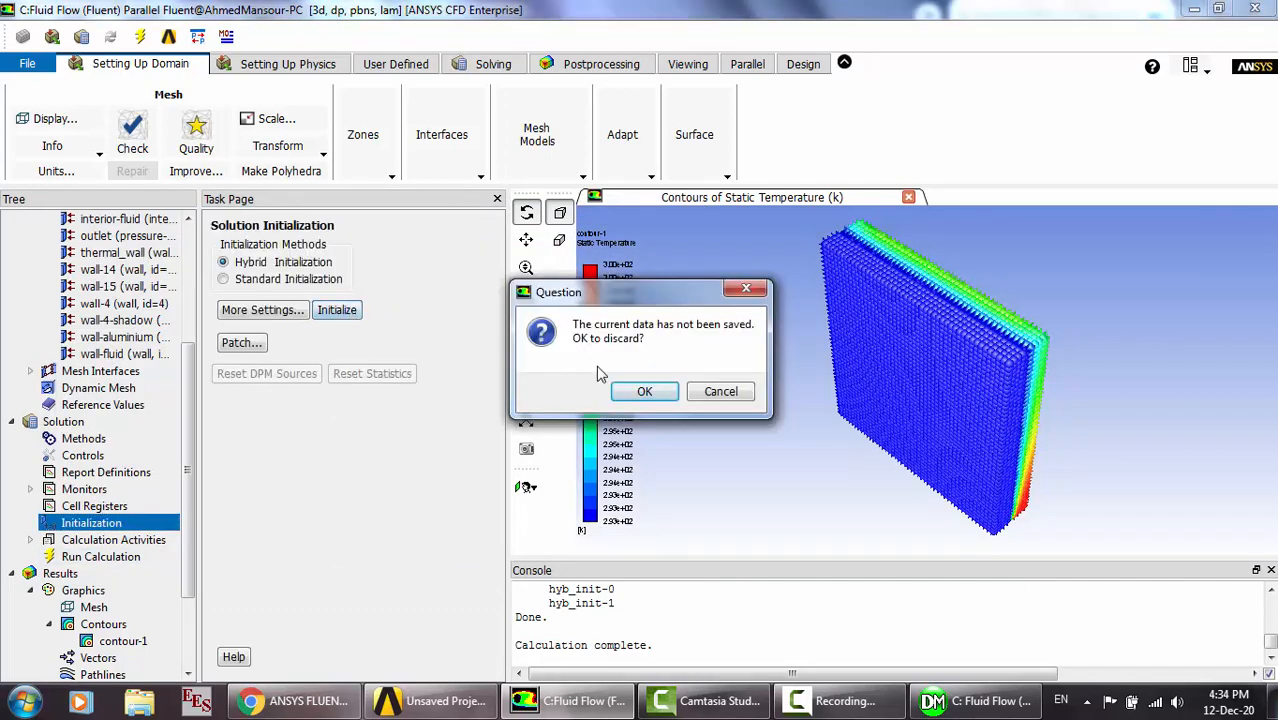
{"action": "left_click", "coordinate": [624, 393]}
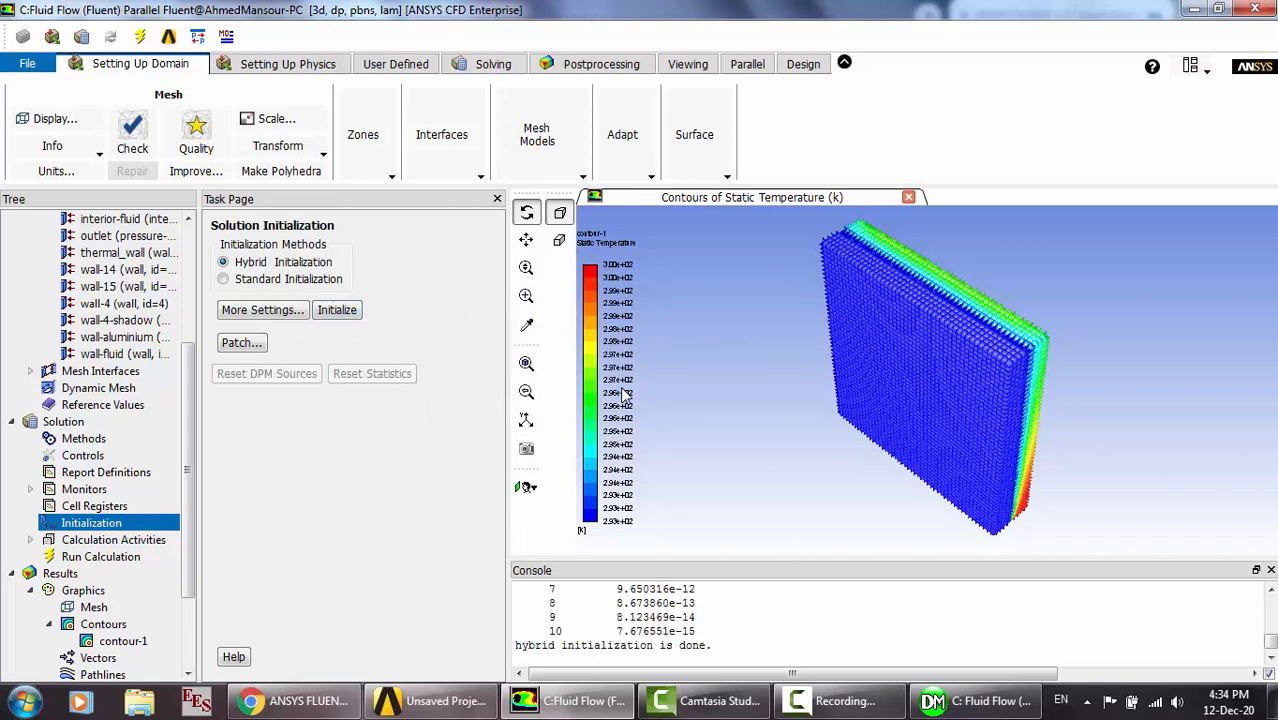
{"action": "left_click", "coordinate": [94, 558]}
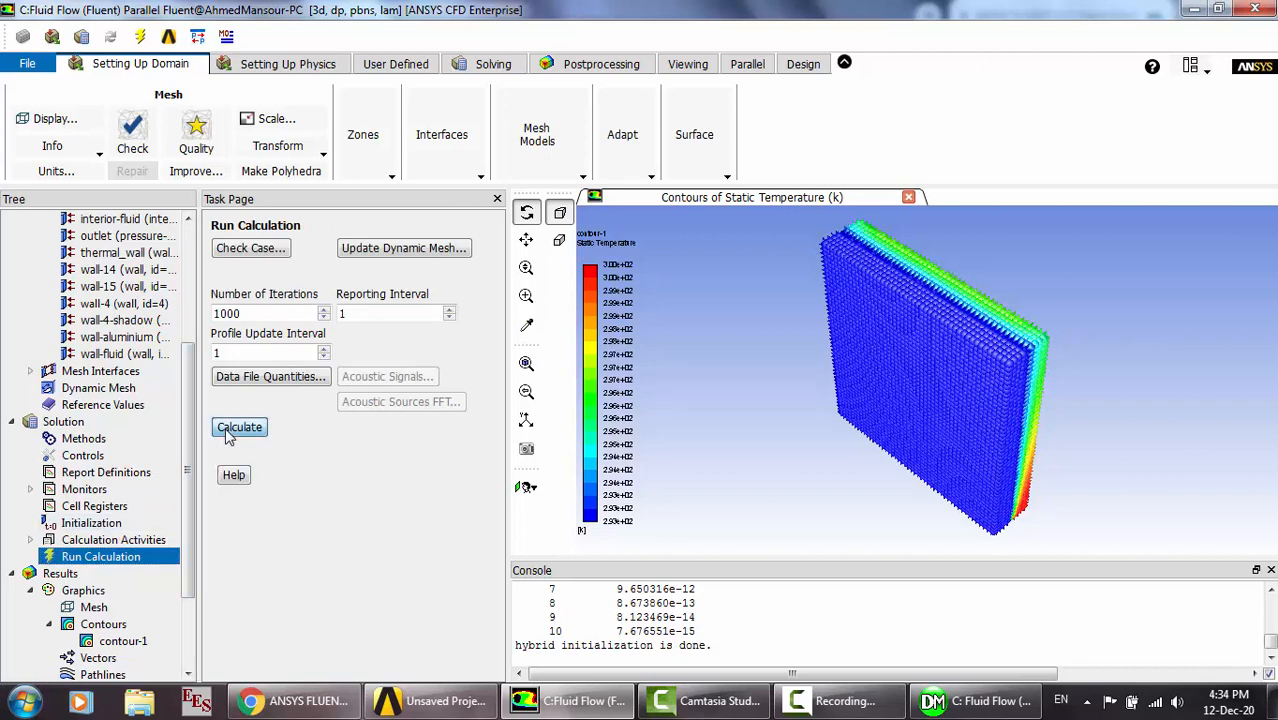
{"action": "left_click", "coordinate": [229, 430]}
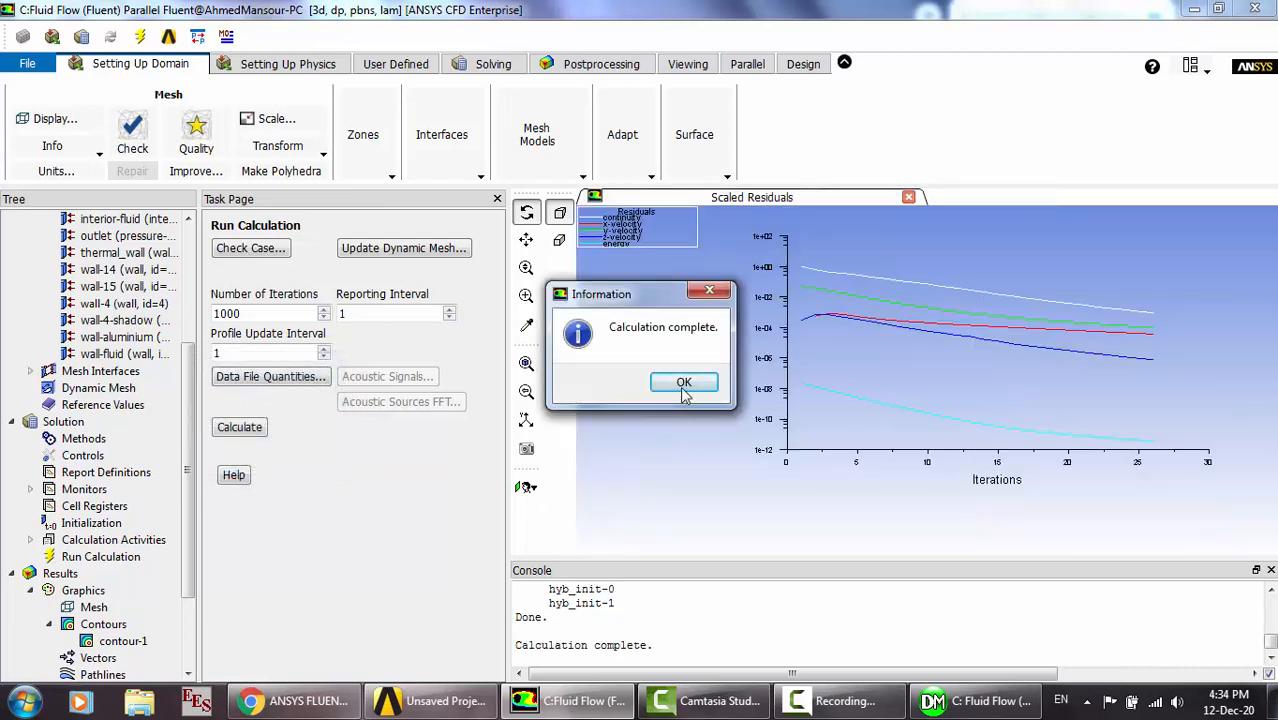
{"action": "left_click", "coordinate": [684, 384]}
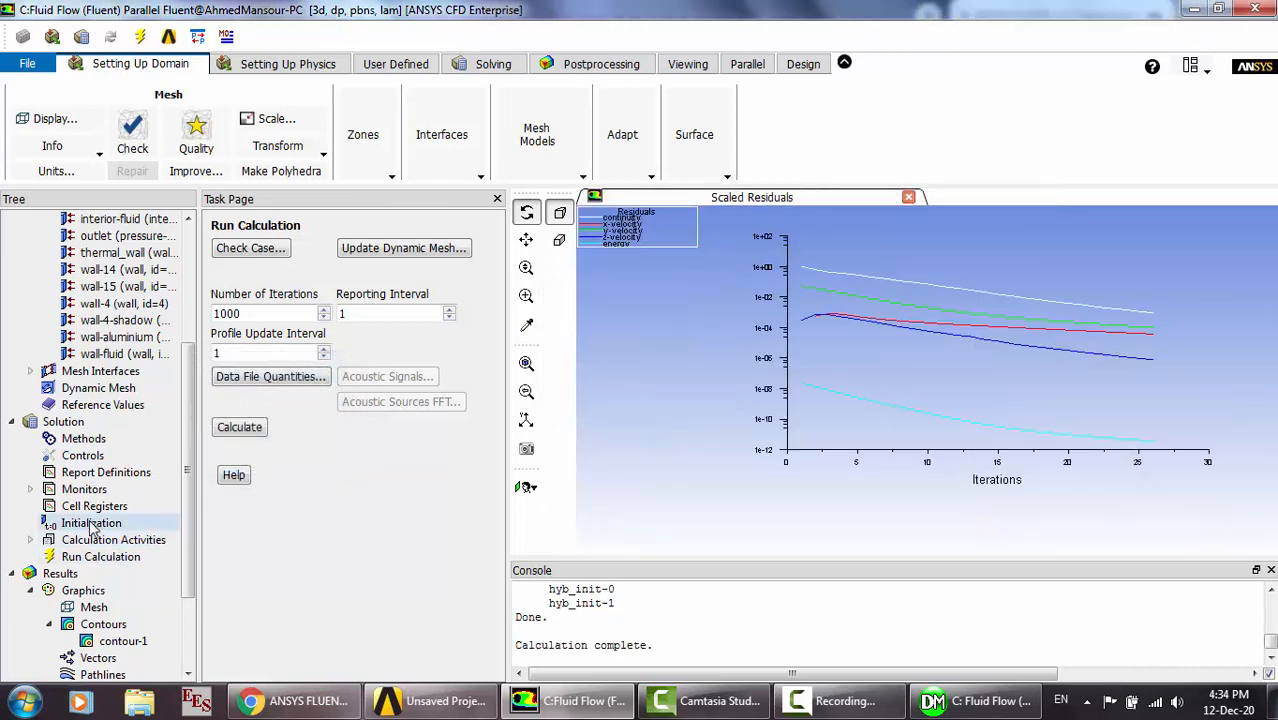
Display contour-1's filled static temperature contours on interior-aluminium and interior-fluid for the 5 W/m2-K, 292 K case.
{"action": "left_click", "coordinate": [118, 642]}
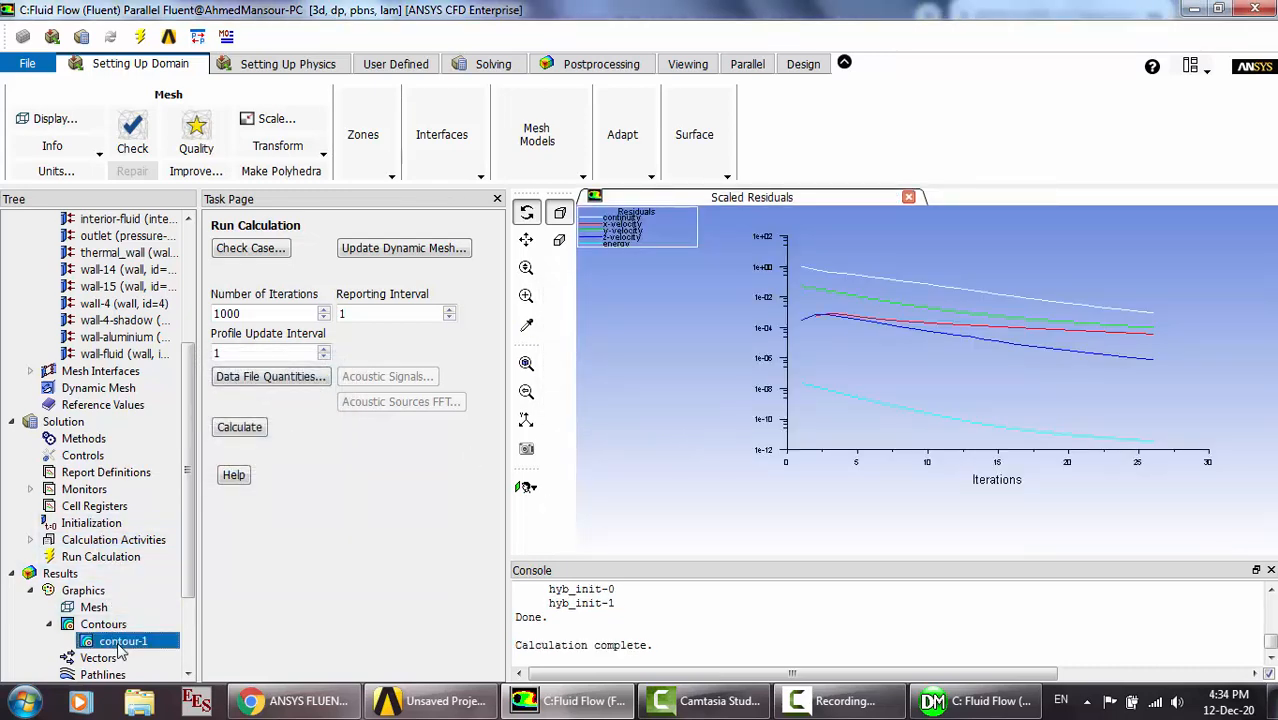
{"action": "double_click", "coordinate": [120, 645]}
{"action": "left_click", "coordinate": [207, 511]}
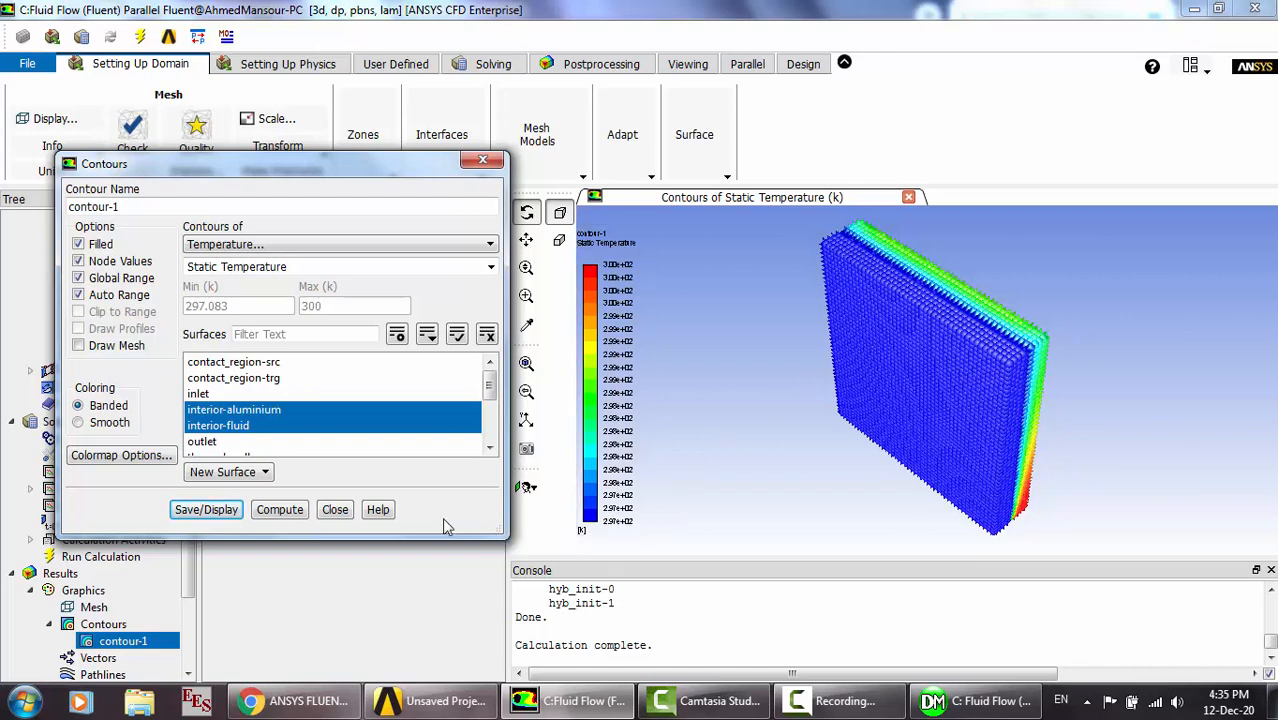
{"action": "left_click", "coordinate": [337, 512]}
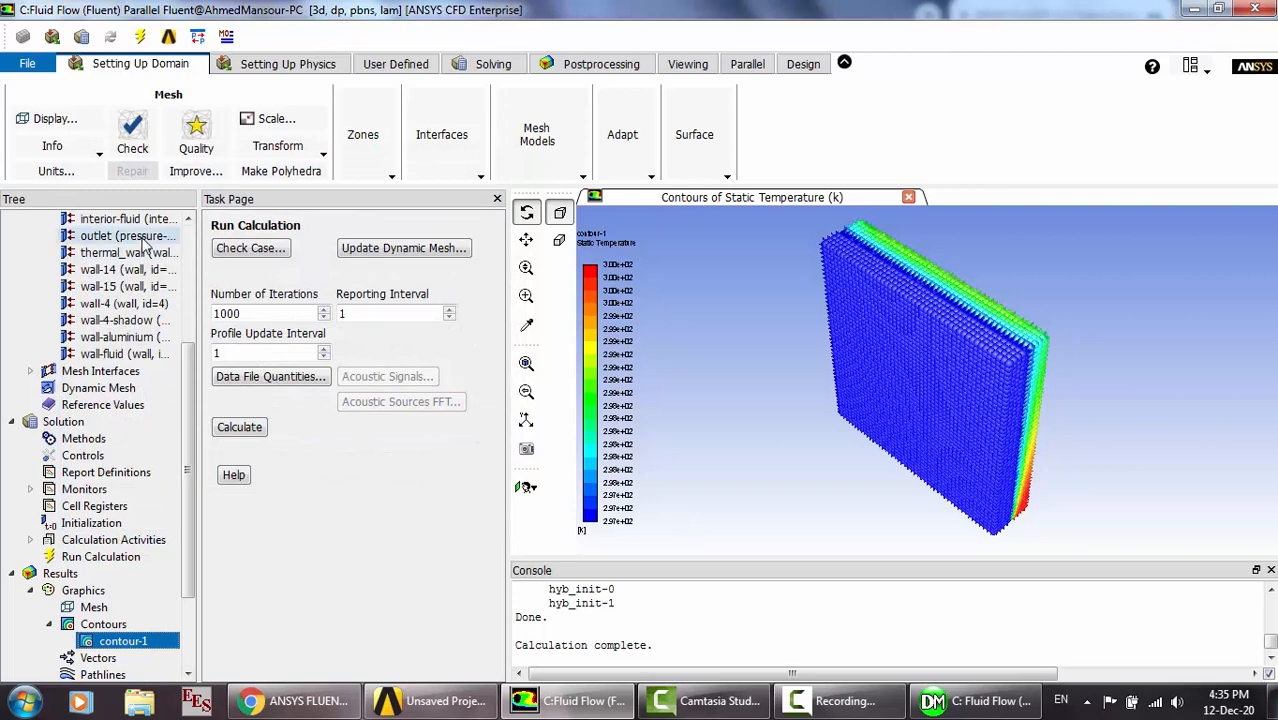
Review thermal_wall's convection heat transfer coefficient and free stream temperature against the displayed static temperature contours.
{"action": "left_click", "coordinate": [104, 268]}
{"action": "scroll", "coordinate": [101, 262], "scroll_direction": "up", "scroll_amount": 2}
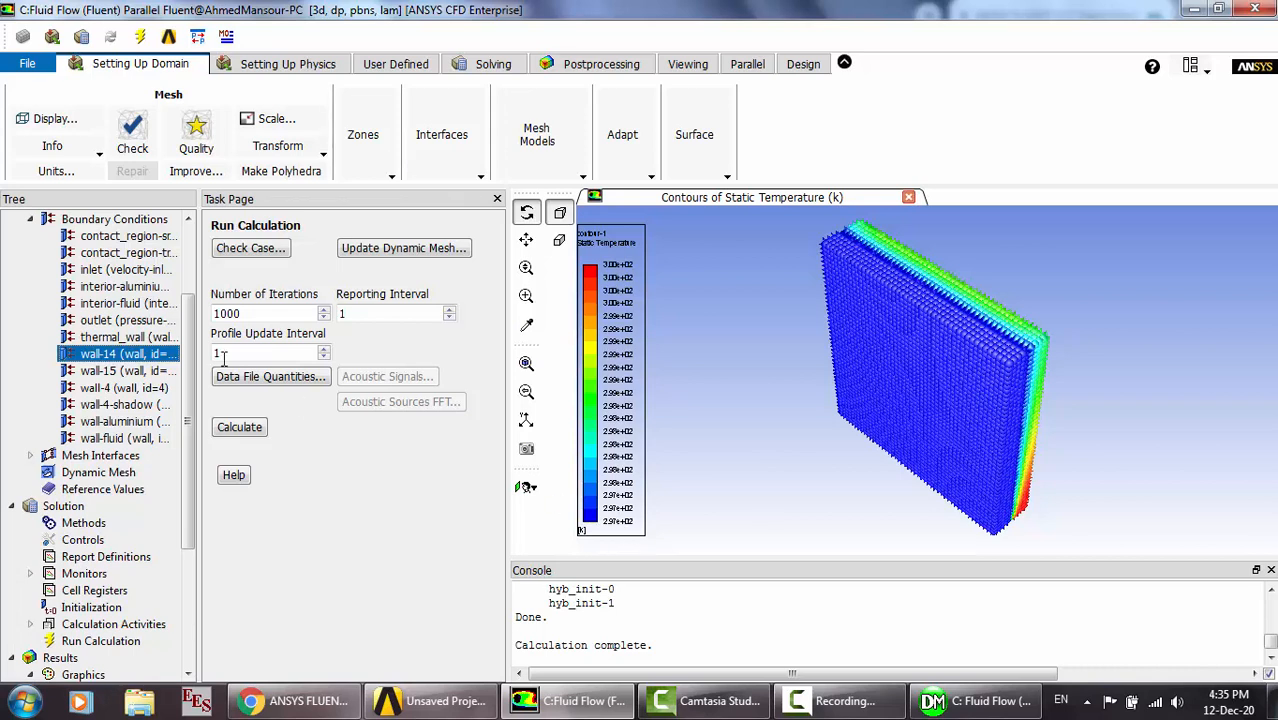
{"action": "left_click", "coordinate": [117, 336]}
{"action": "double_click", "coordinate": [117, 336]}
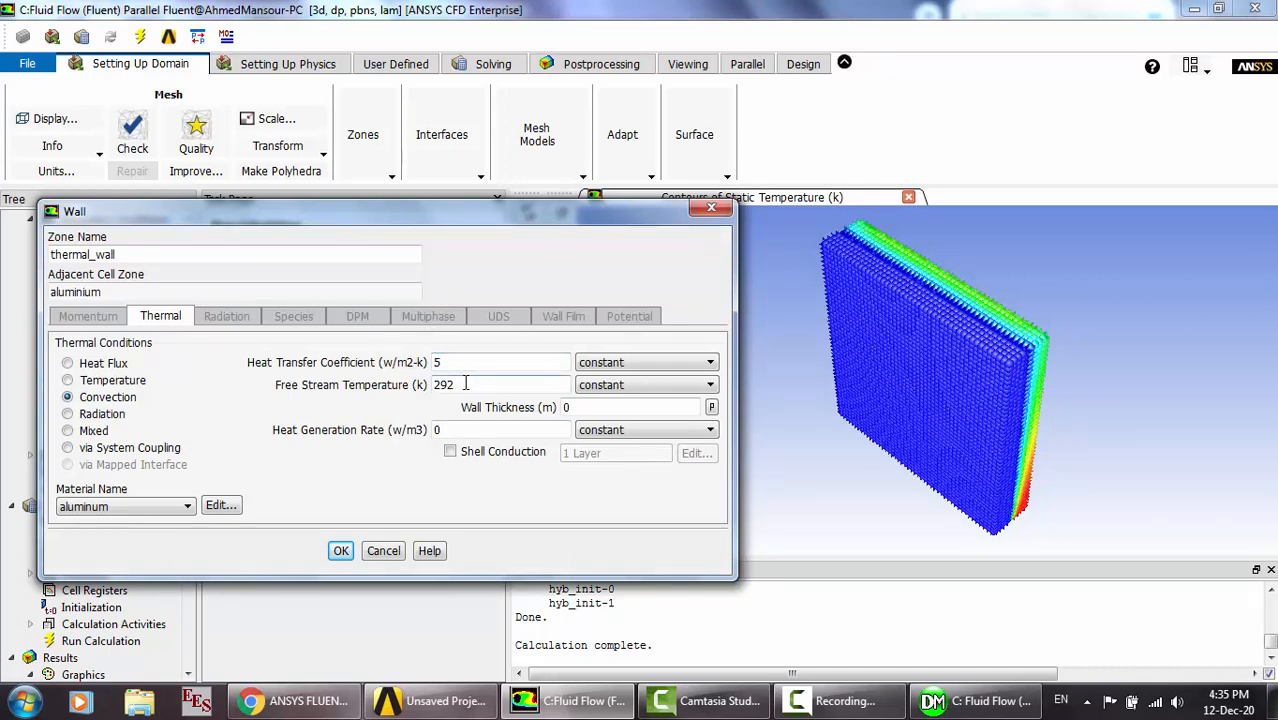
{"action": "left_click_drag", "start_coordinate": [454, 385], "coordinate": [426, 384]}
{"action": "left_click", "coordinate": [1032, 343]}
{"action": "left_click_drag", "start_coordinate": [1032, 343], "coordinate": [1036, 340]}
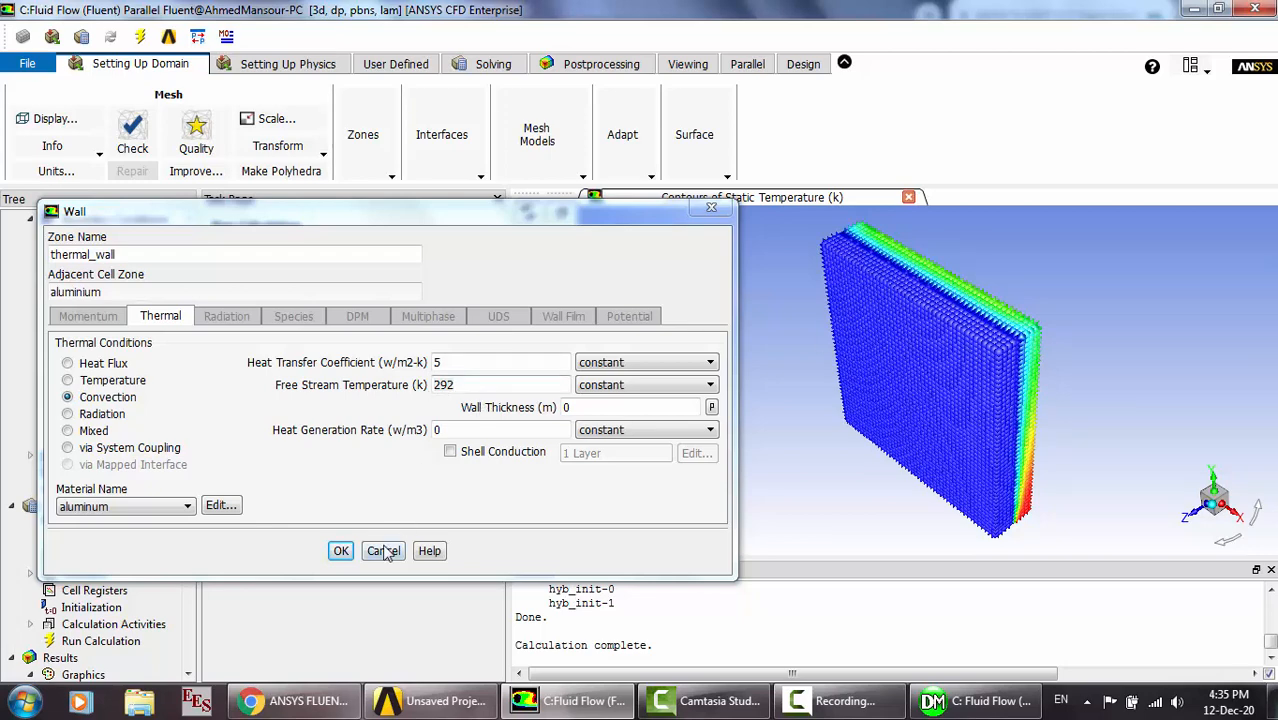
{"action": "left_click", "coordinate": [343, 552]}
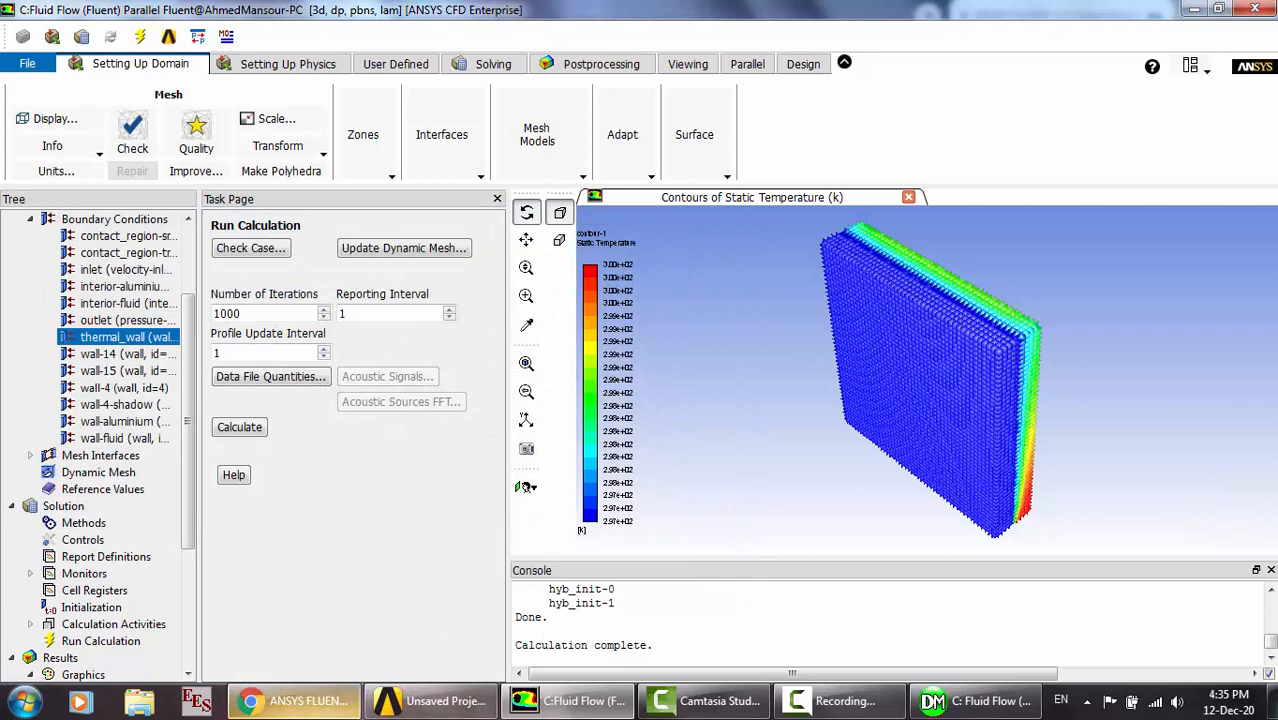
Consult the wall heat flux equation in the Fluent User's Guide in Chrome, then return to Fluent and examine the plate's temperature contours.
{"action": "left_click", "coordinate": [295, 700]}
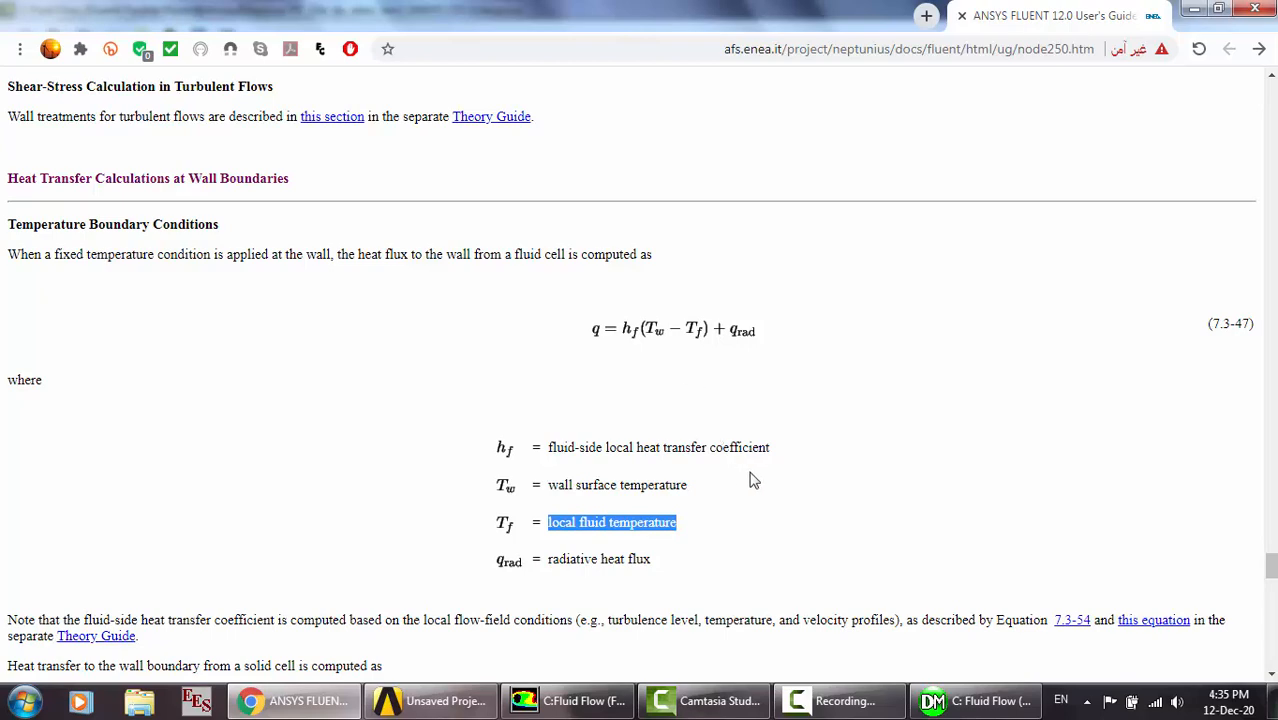
{"action": "left_click", "coordinate": [575, 700]}
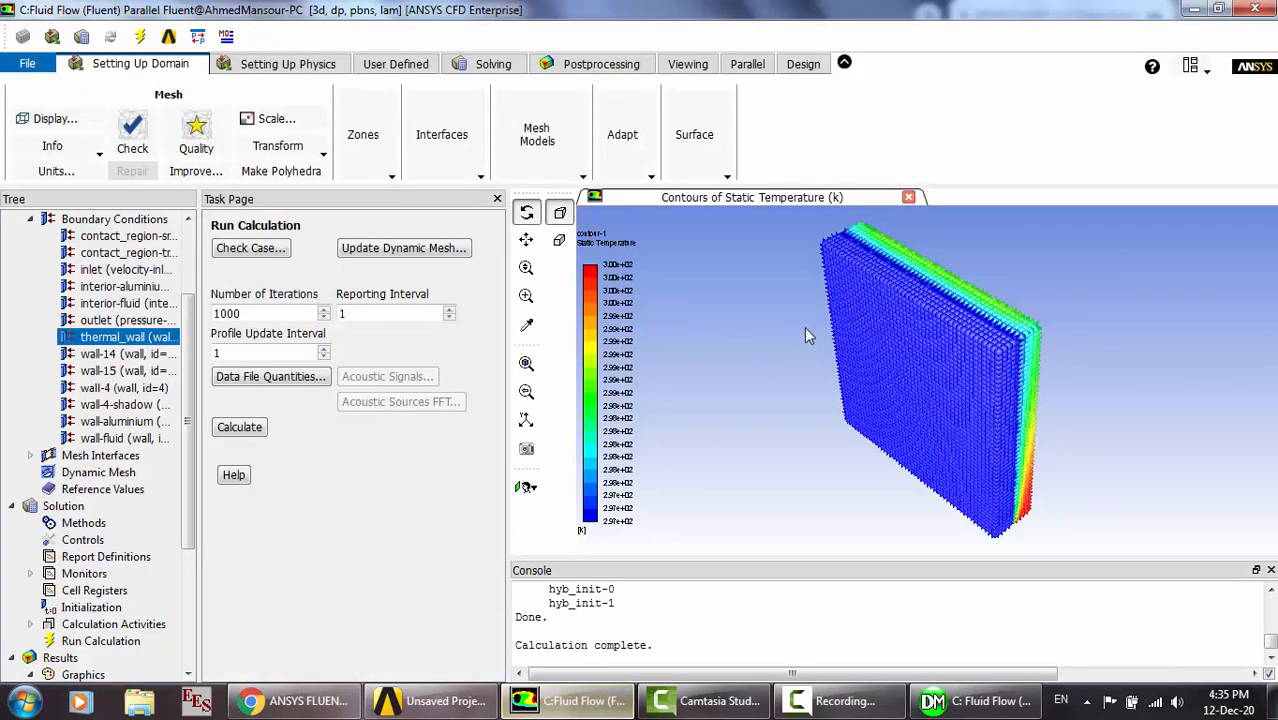
{"action": "left_click_drag", "start_coordinate": [924, 417], "coordinate": [905, 391]}
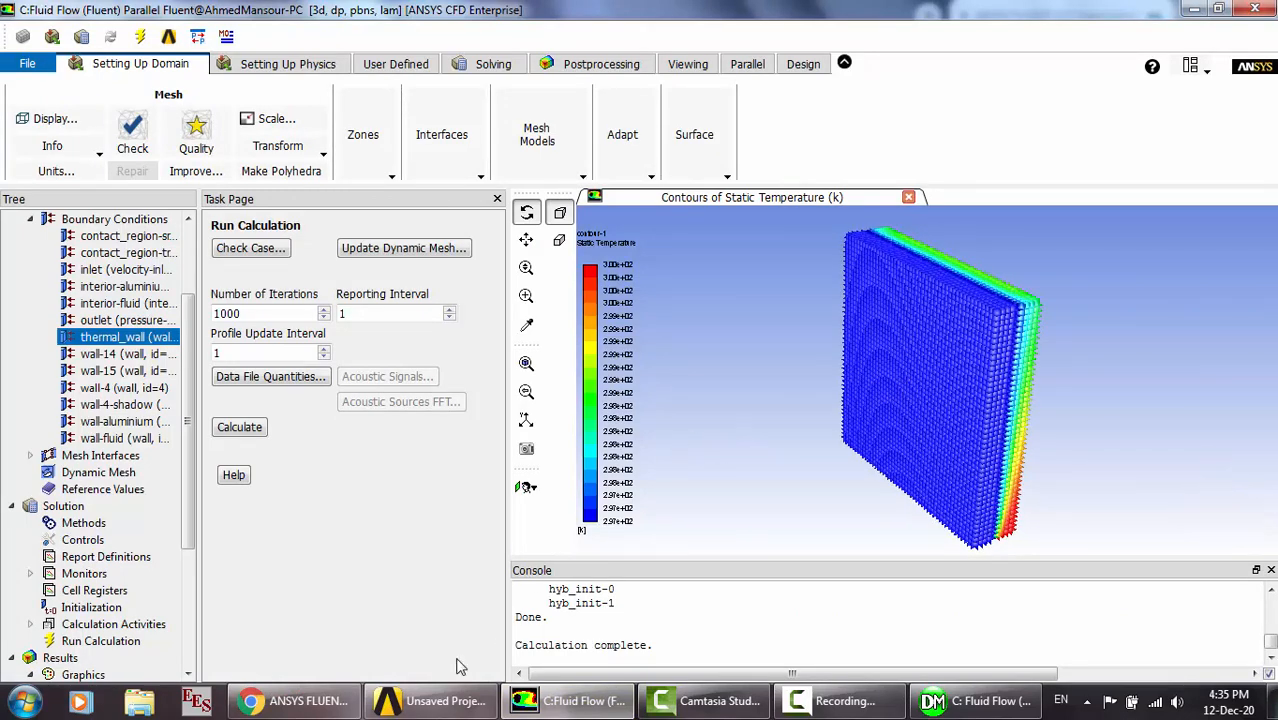
Switch to Workbench and keep the current Windows color scheme without showing the performance message again.
{"action": "left_click", "coordinate": [425, 702]}
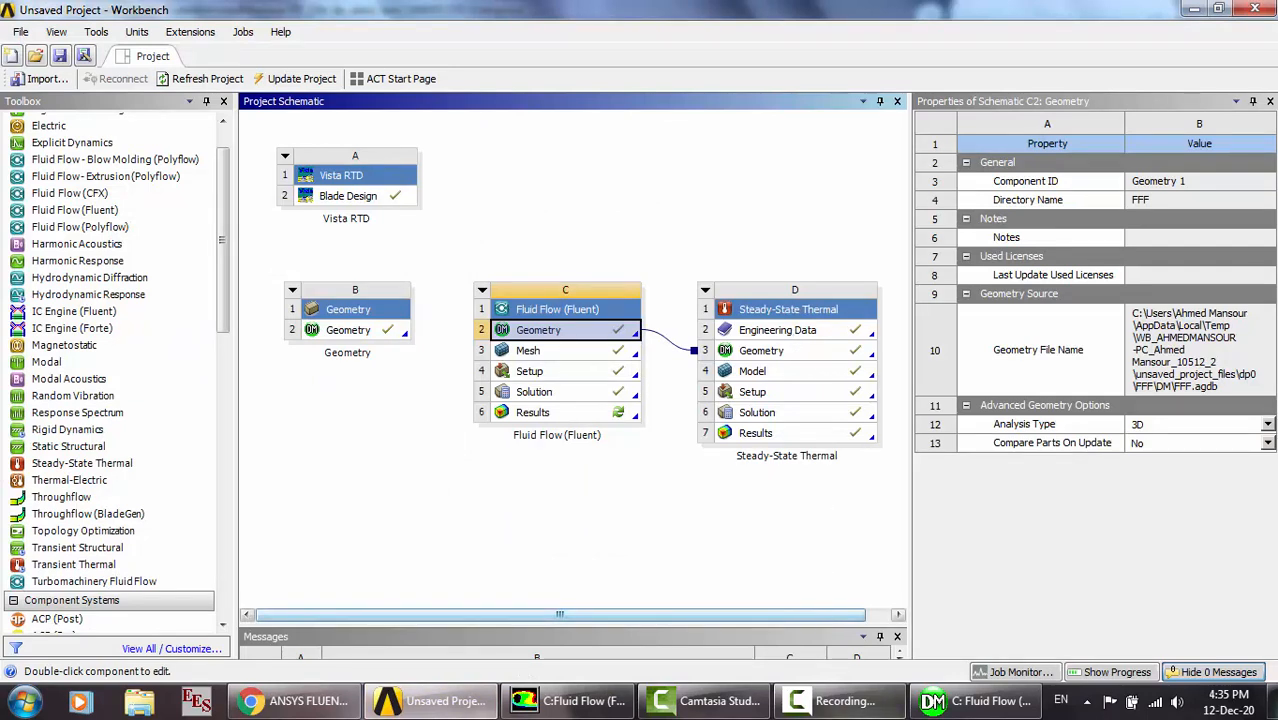
{"action": "left_click", "coordinate": [835, 701]}
{"action": "left_click", "coordinate": [1186, 612]}
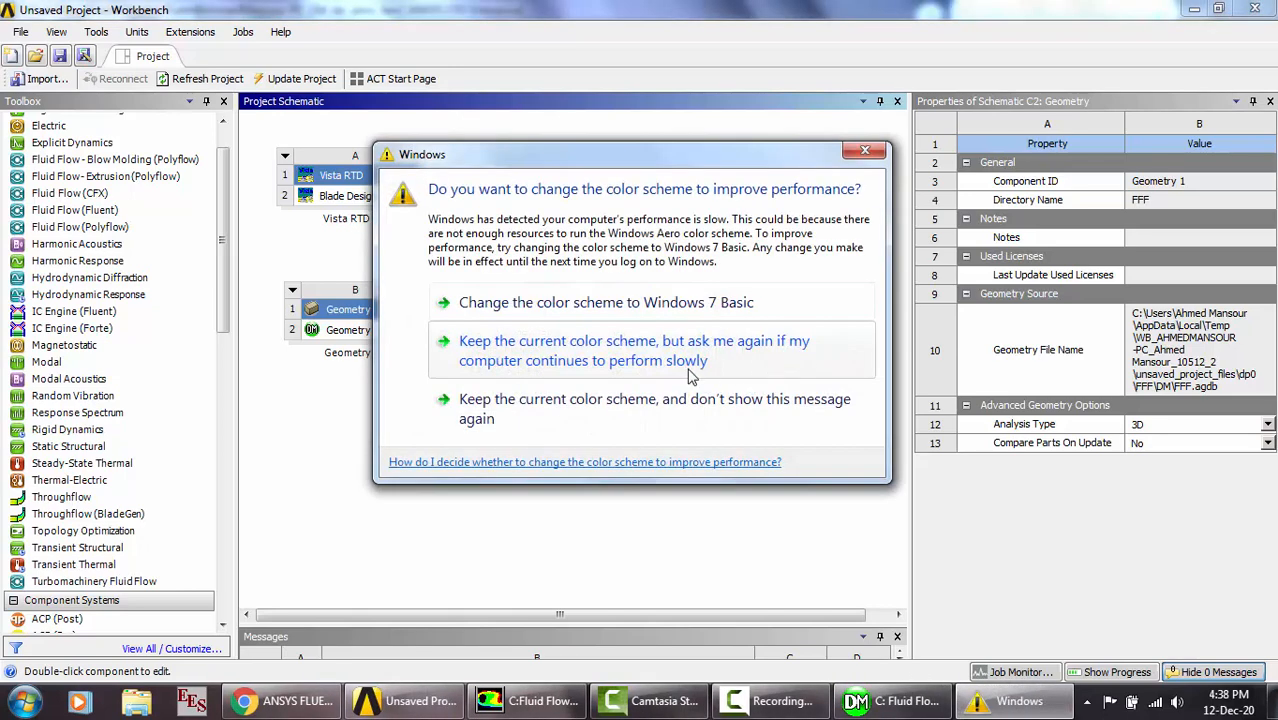
{"action": "left_click", "coordinate": [548, 408]}
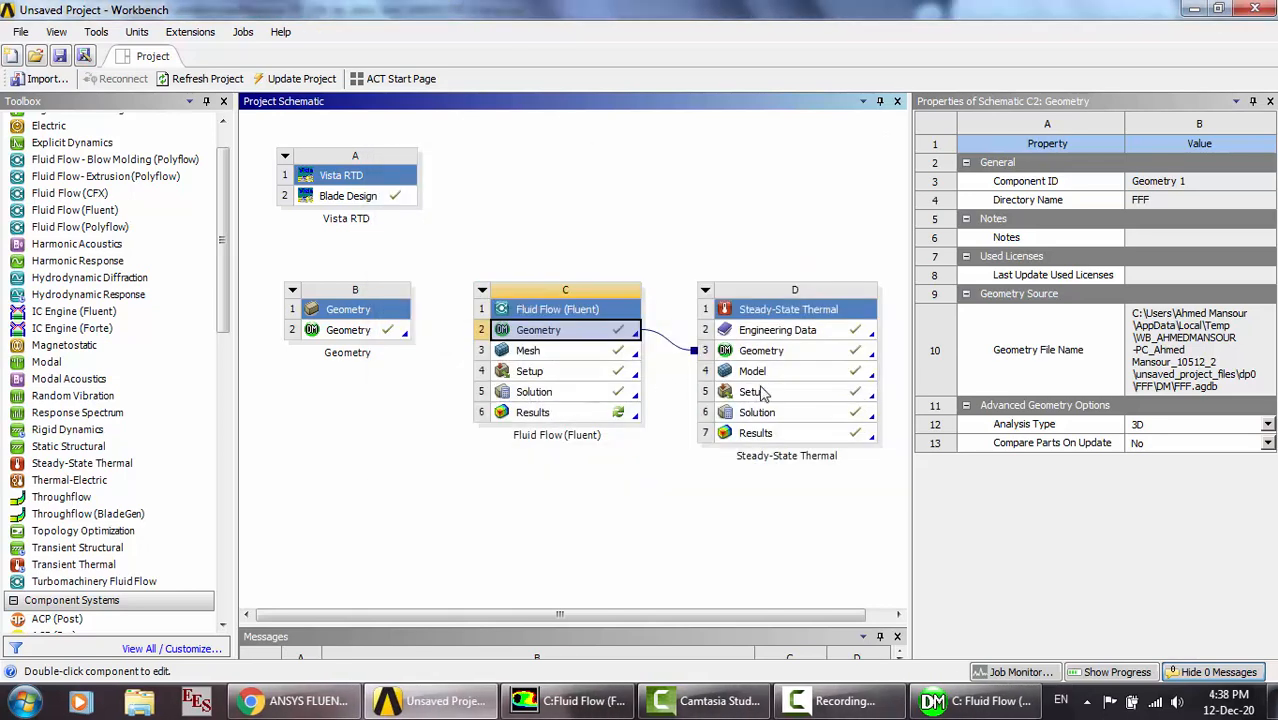
Reset the Setup cell of the Steady-State Thermal system.
{"action": "left_click", "coordinate": [786, 373]}
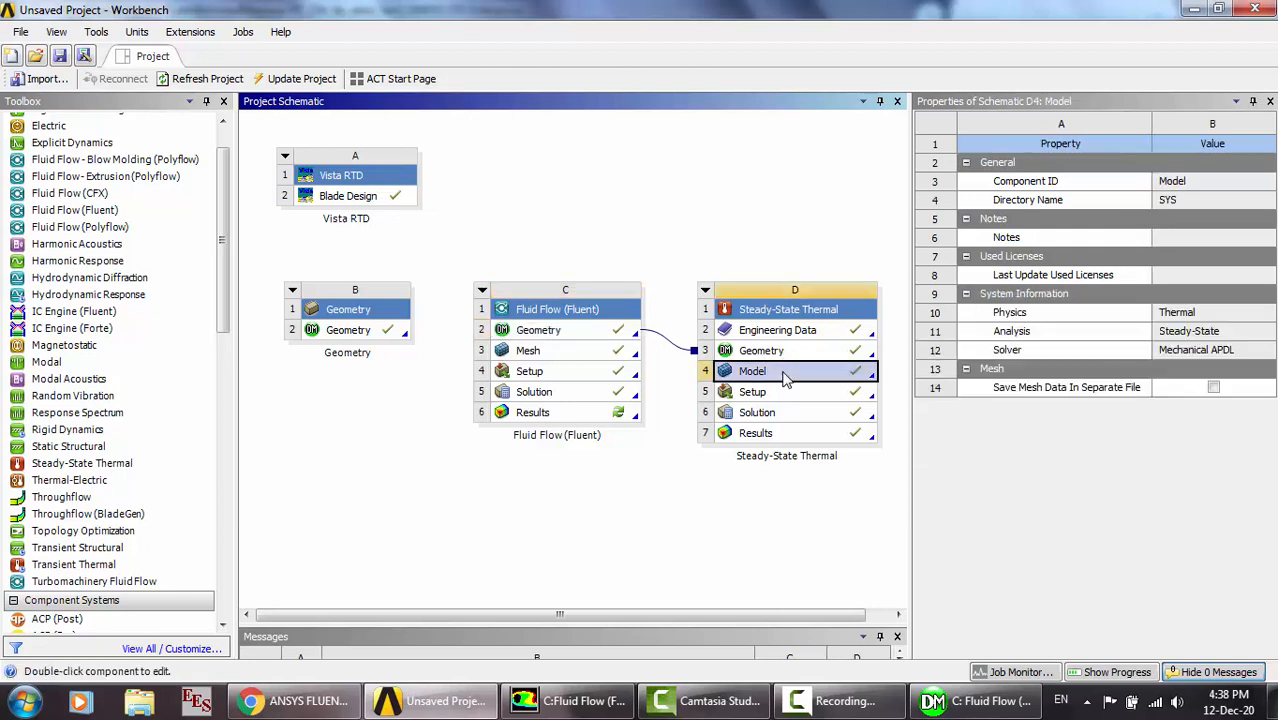
{"action": "left_click", "coordinate": [795, 395]}
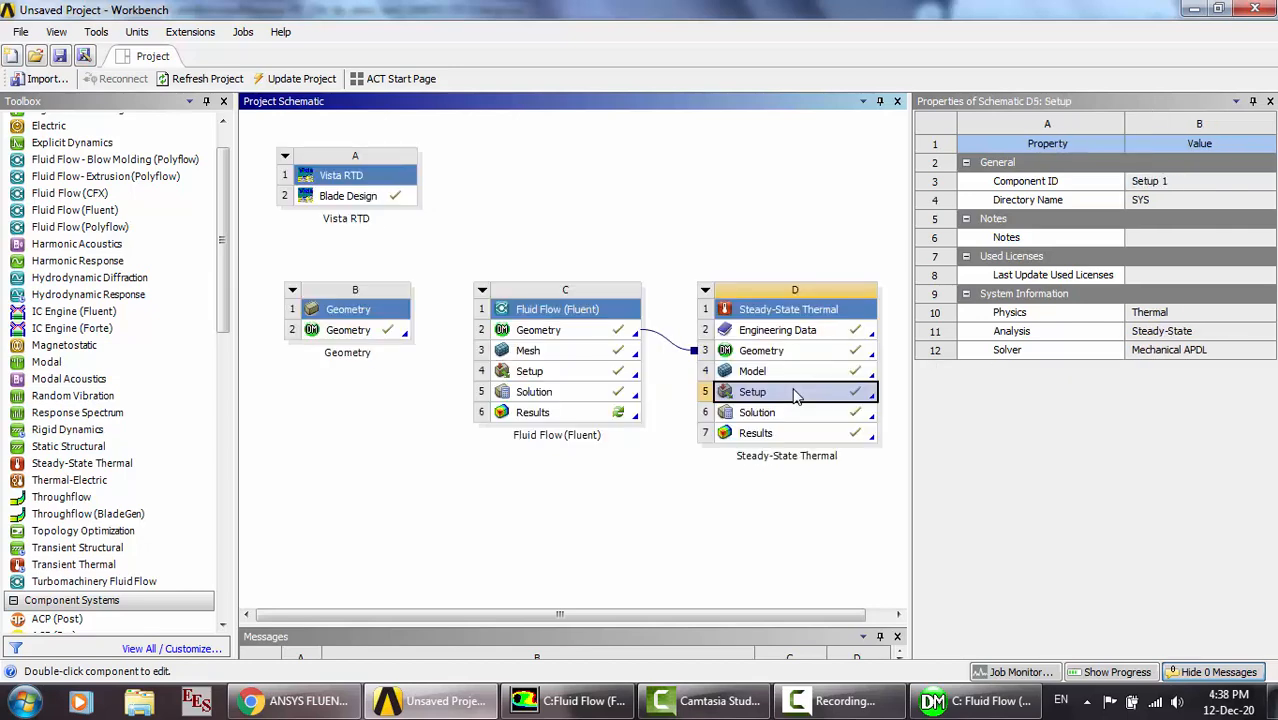
{"action": "right_click", "coordinate": [795, 395]}
{"action": "left_click", "coordinate": [843, 583]}
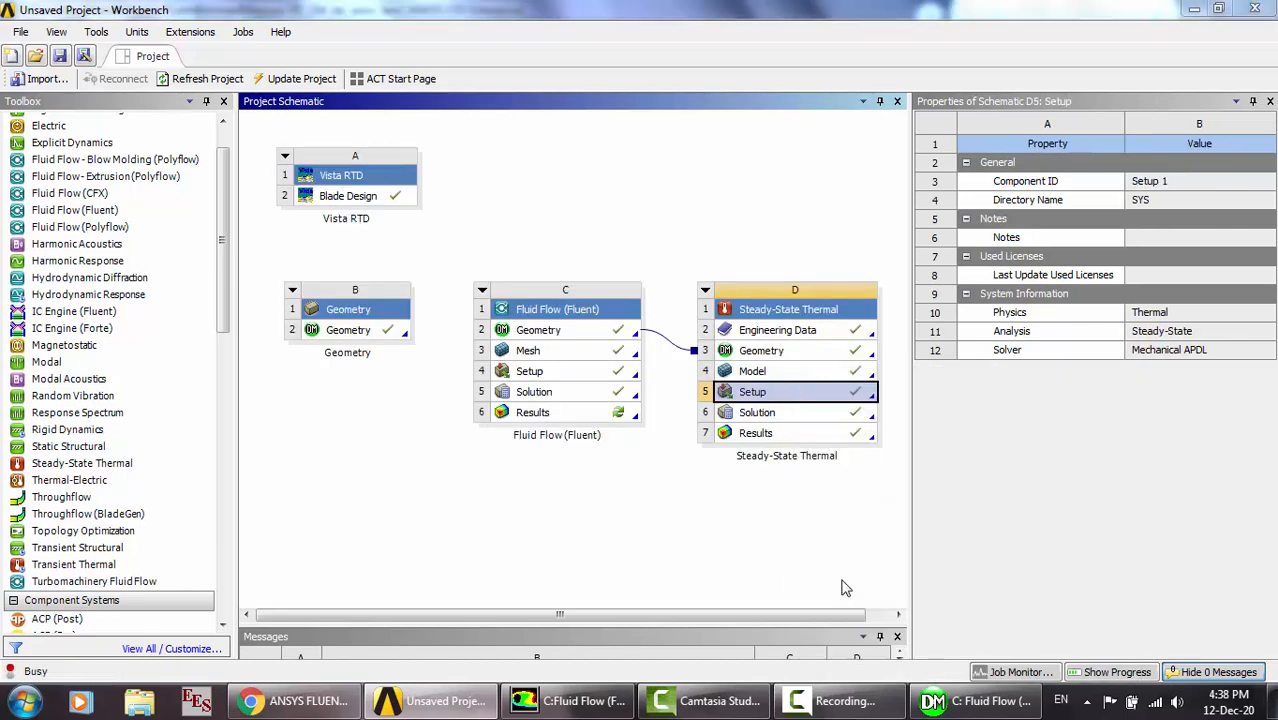
{"action": "key", "text": "Return"}
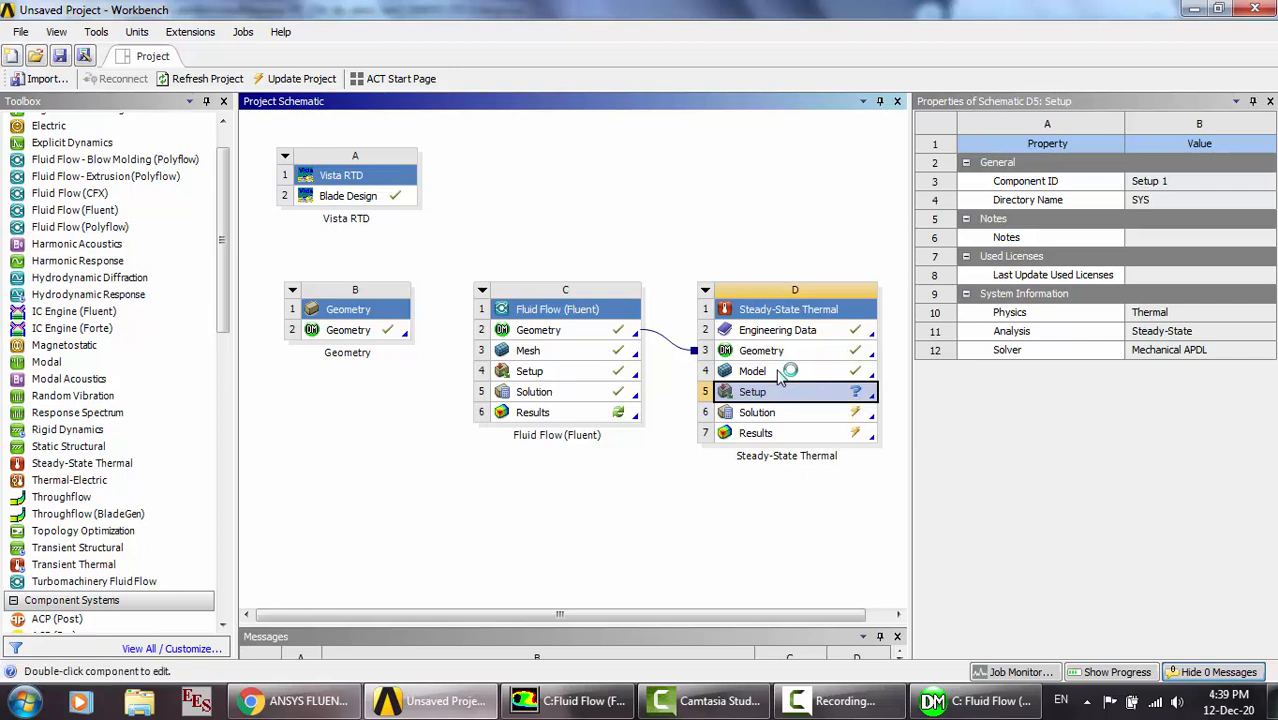
Open the Steady-State Thermal model in Mechanical and inspect the suppression and material settings of its two Solid bodies.
{"action": "double_click", "coordinate": [782, 373]}
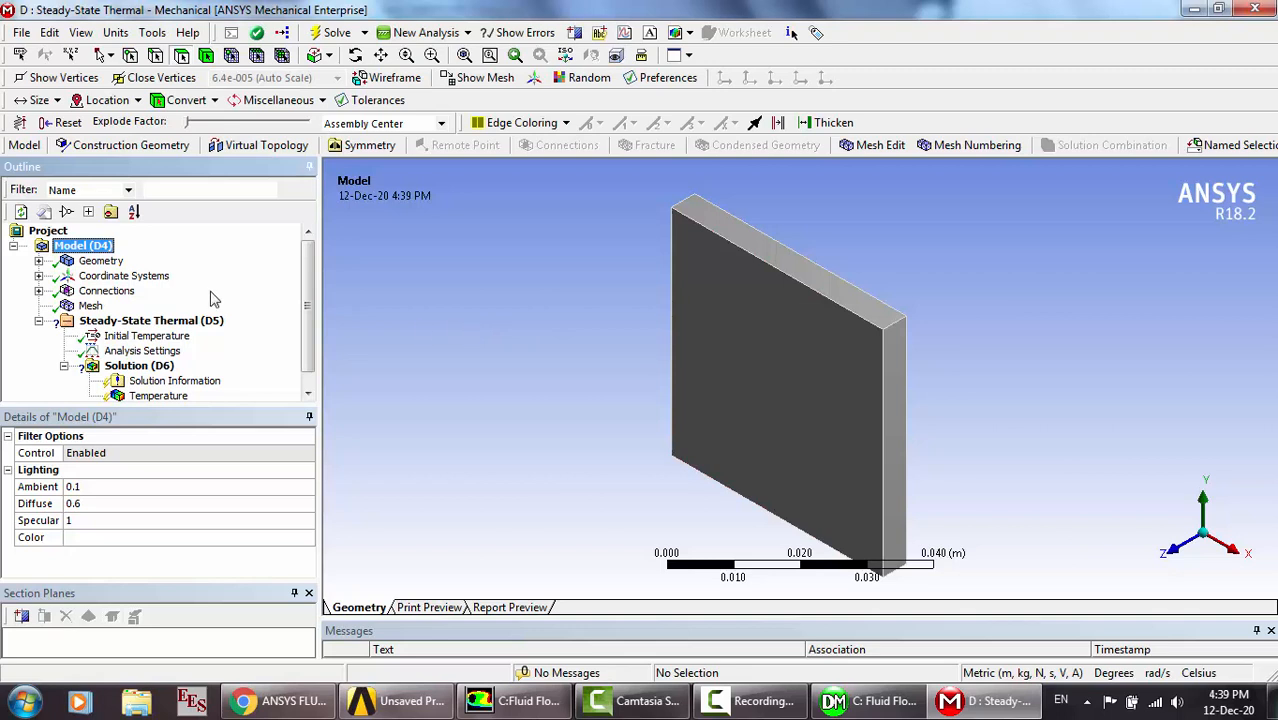
{"action": "left_click", "coordinate": [39, 261]}
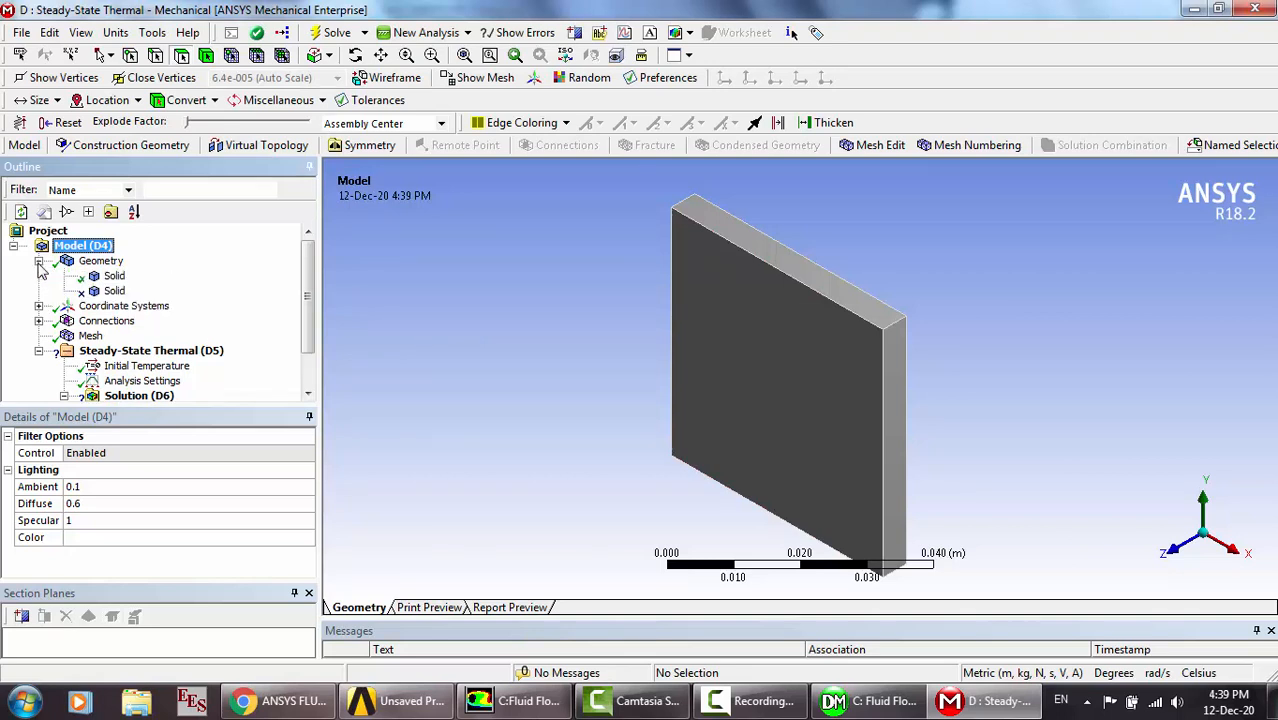
{"action": "left_click", "coordinate": [112, 293]}
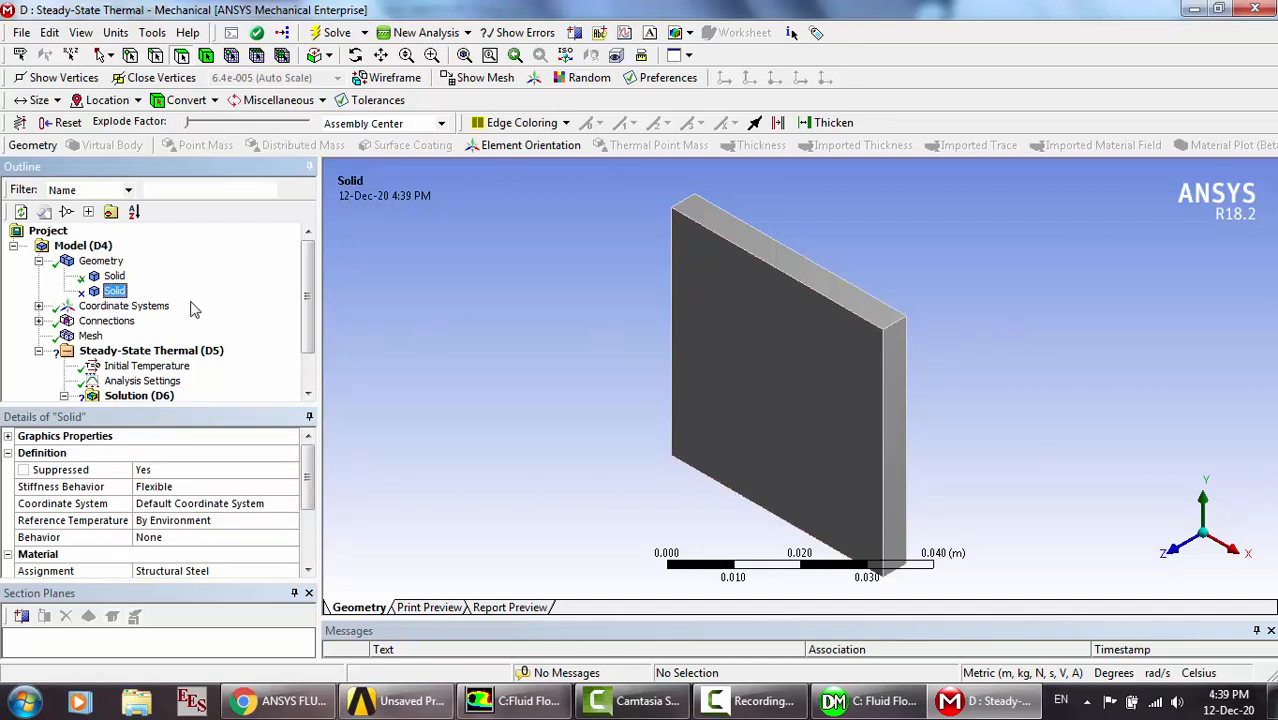
{"action": "left_click", "coordinate": [114, 276]}
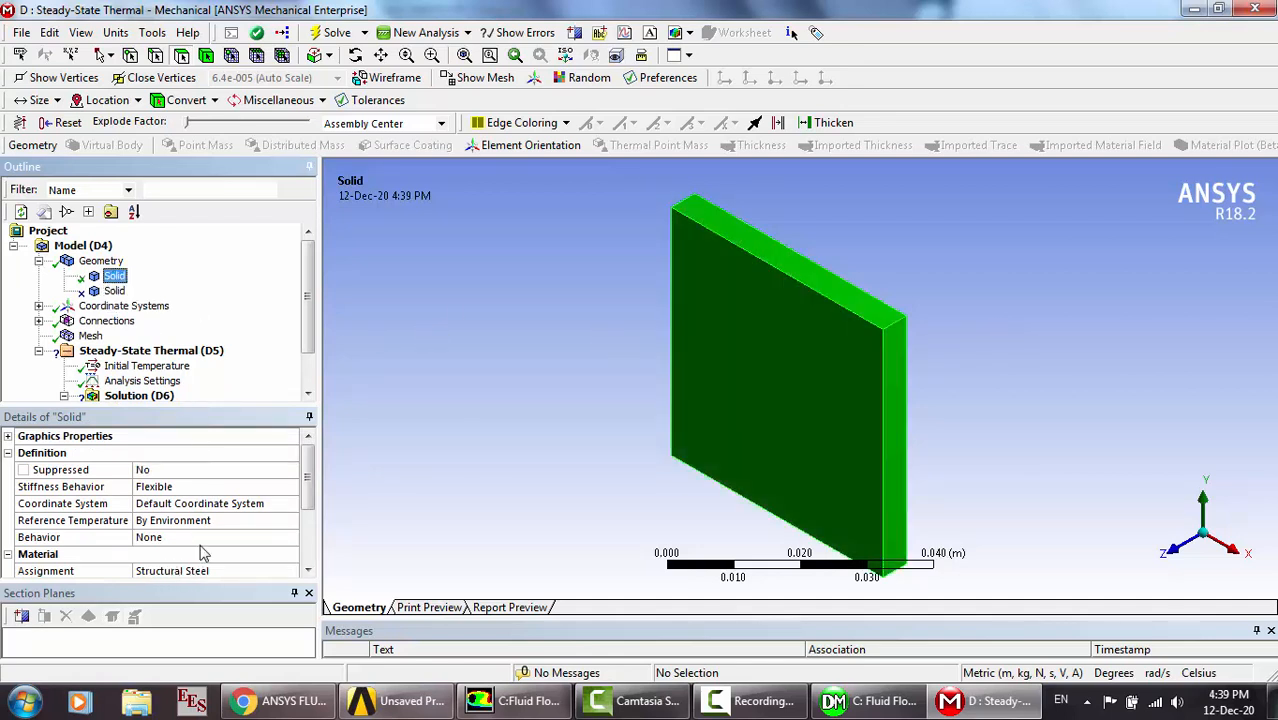
{"action": "left_click", "coordinate": [114, 292]}
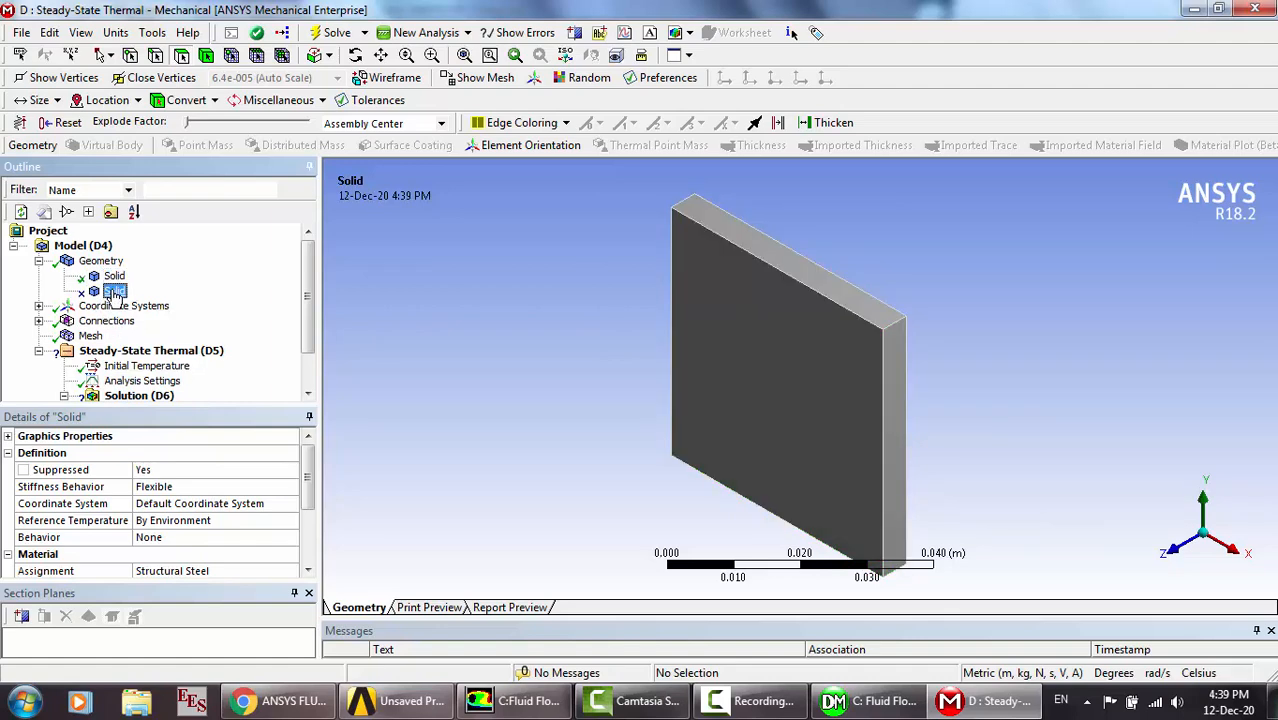
{"action": "right_click", "coordinate": [114, 292]}
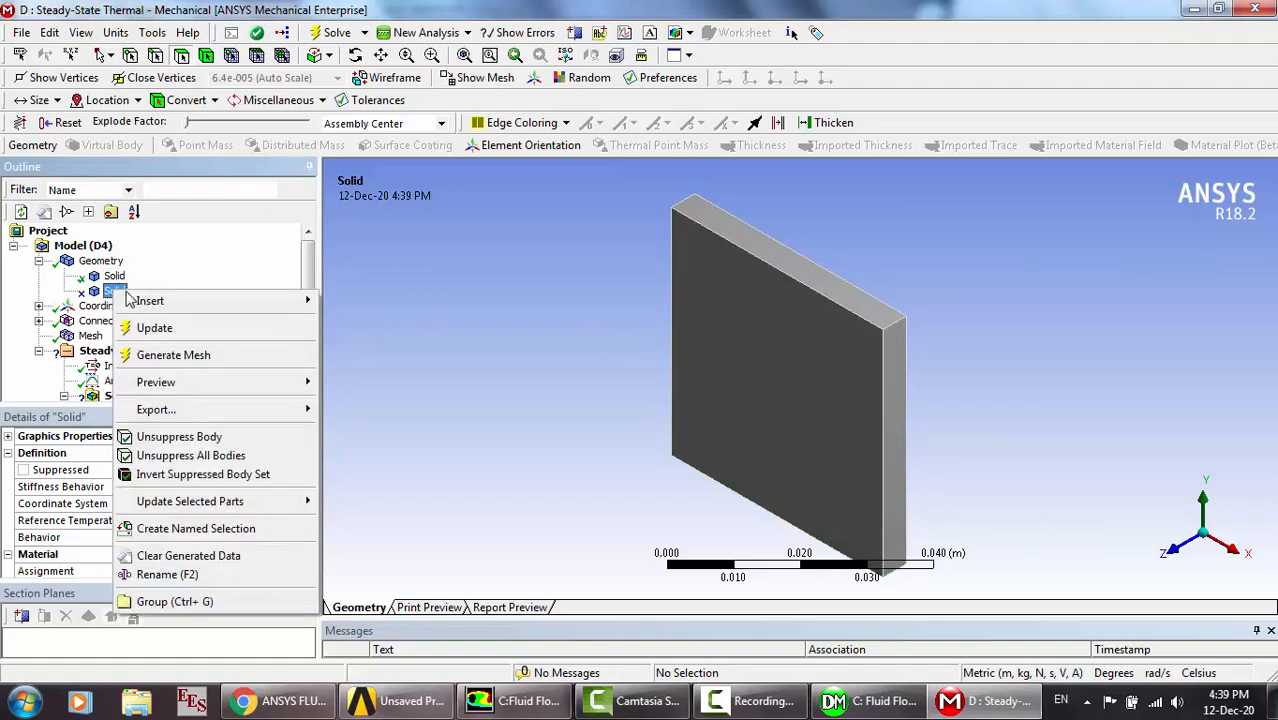
{"action": "left_click", "coordinate": [459, 360]}
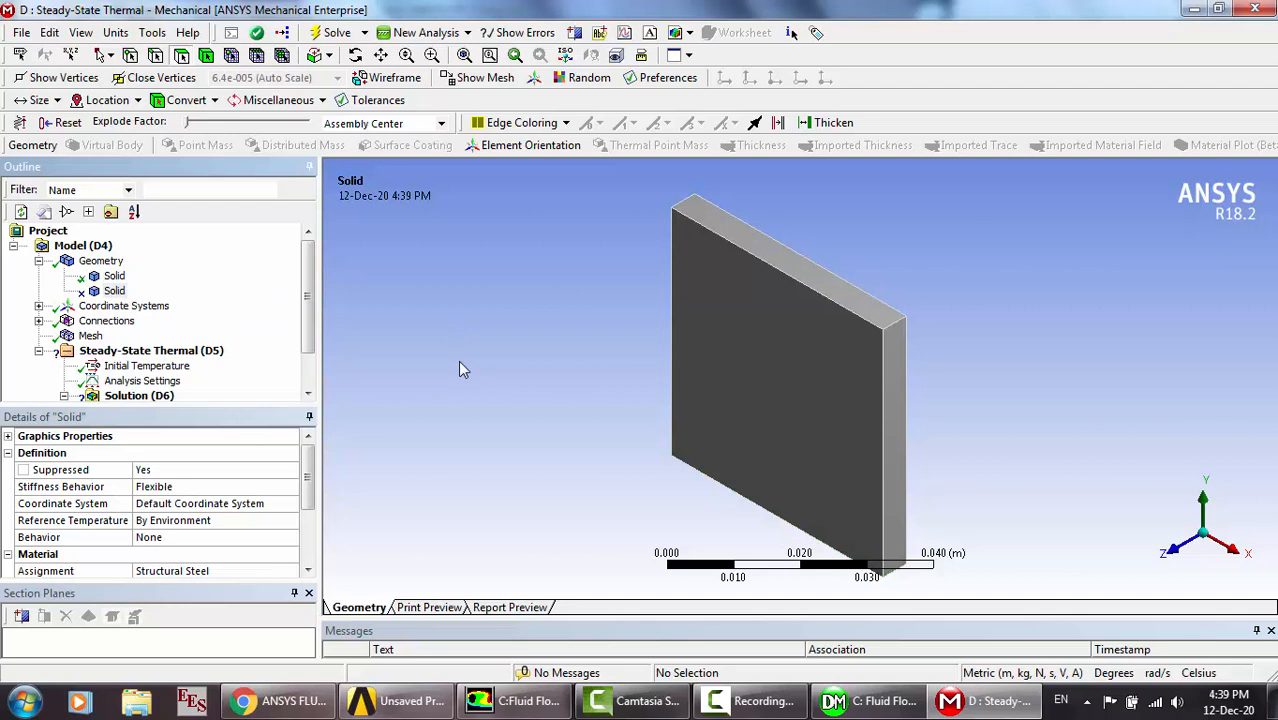
{"action": "double_click", "coordinate": [66, 260]}
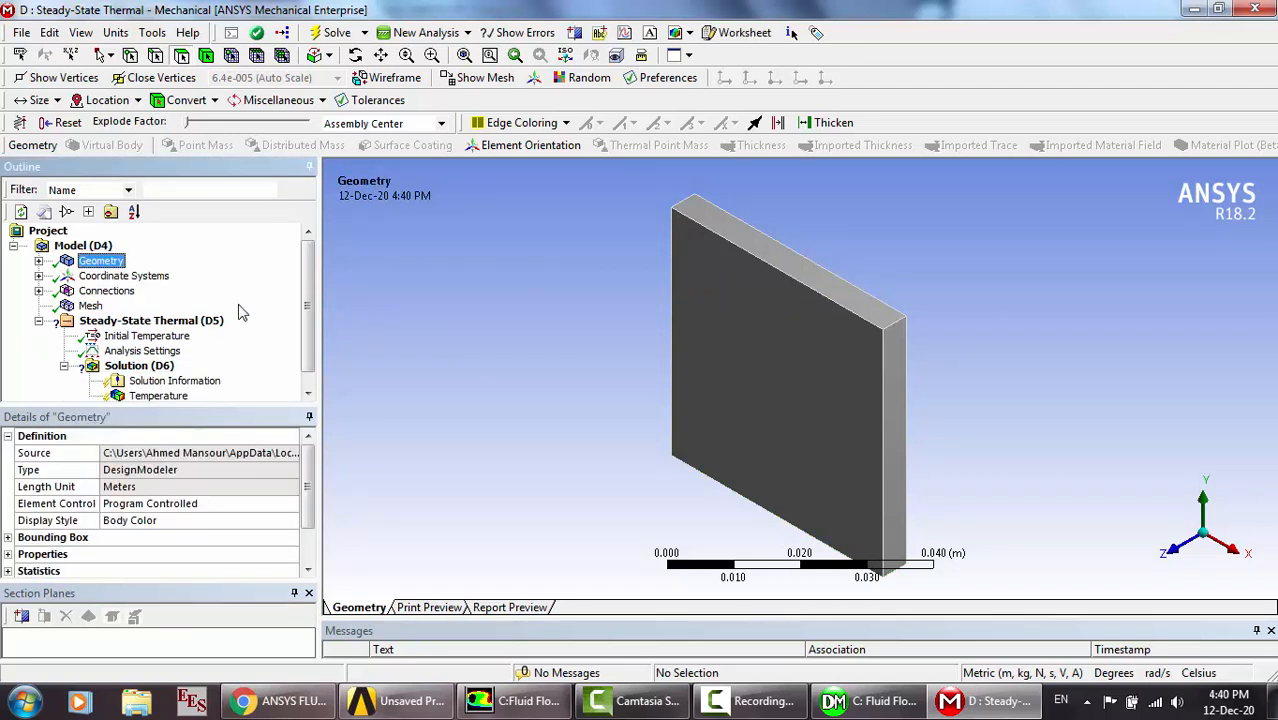
Examine the initial temperature, analysis settings and solution details of the steady-state thermal analysis.
{"action": "left_click", "coordinate": [133, 338]}
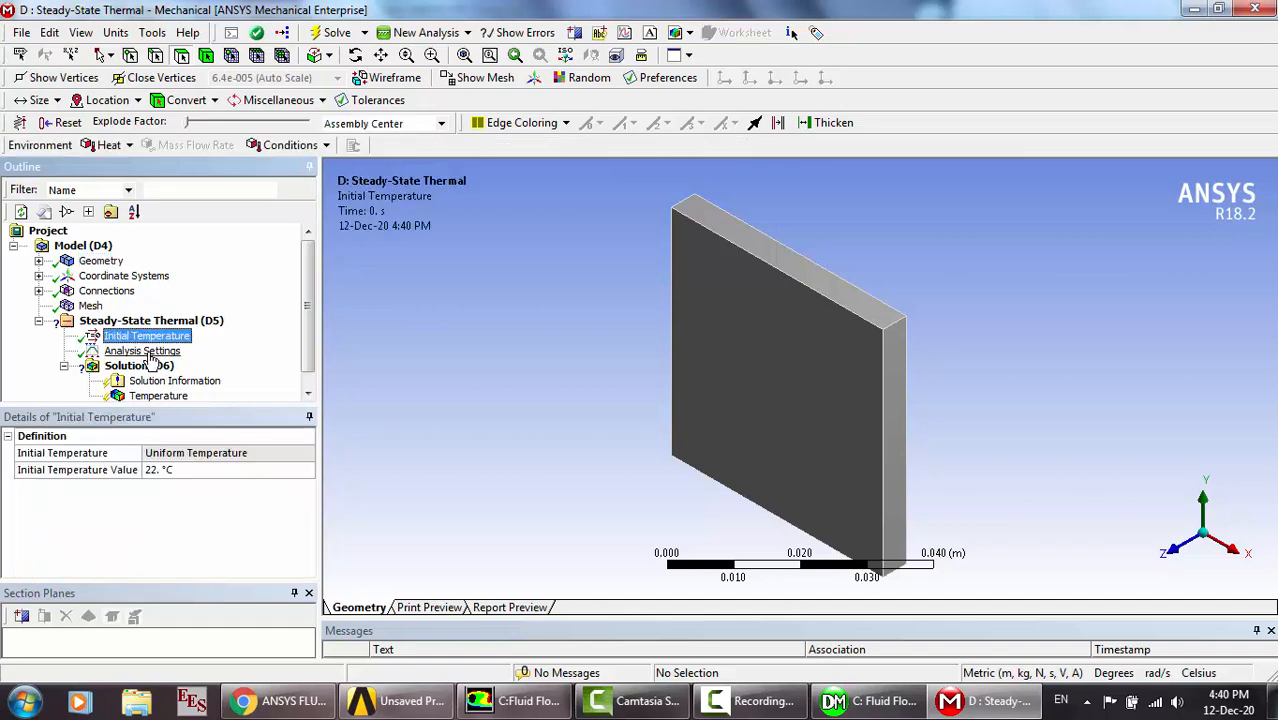
{"action": "left_click", "coordinate": [146, 354]}
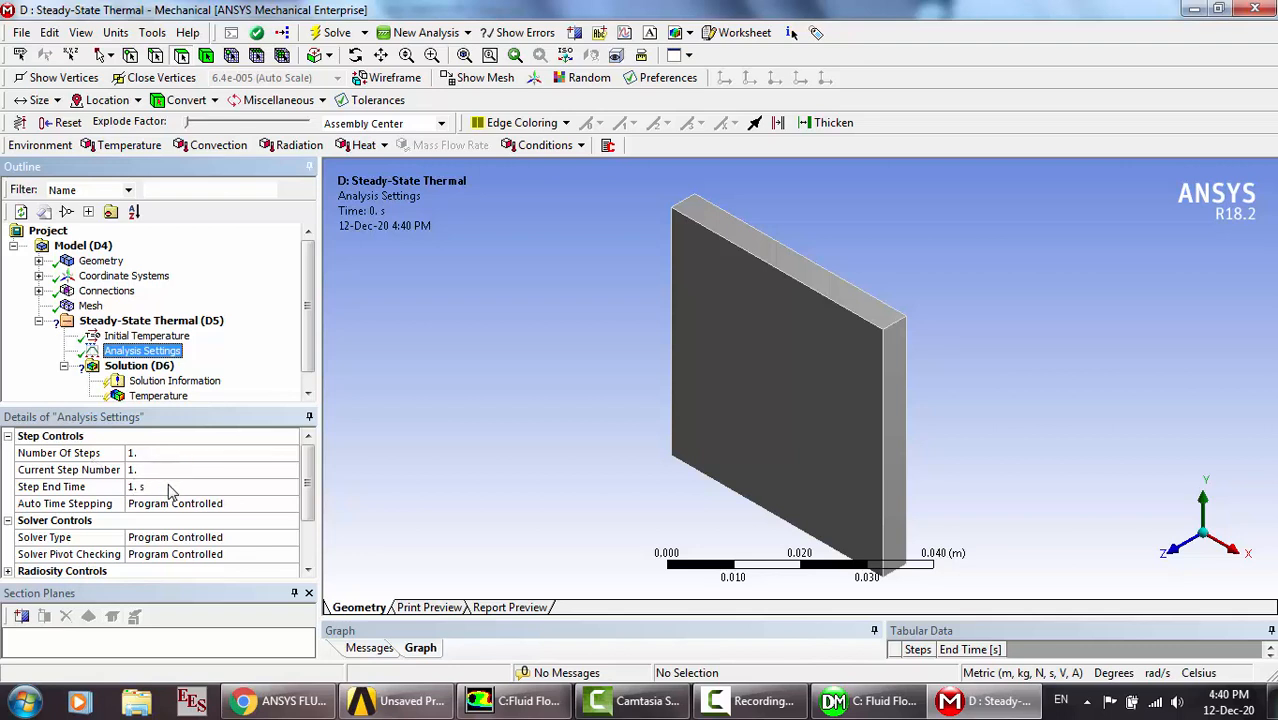
{"action": "left_click", "coordinate": [146, 367]}
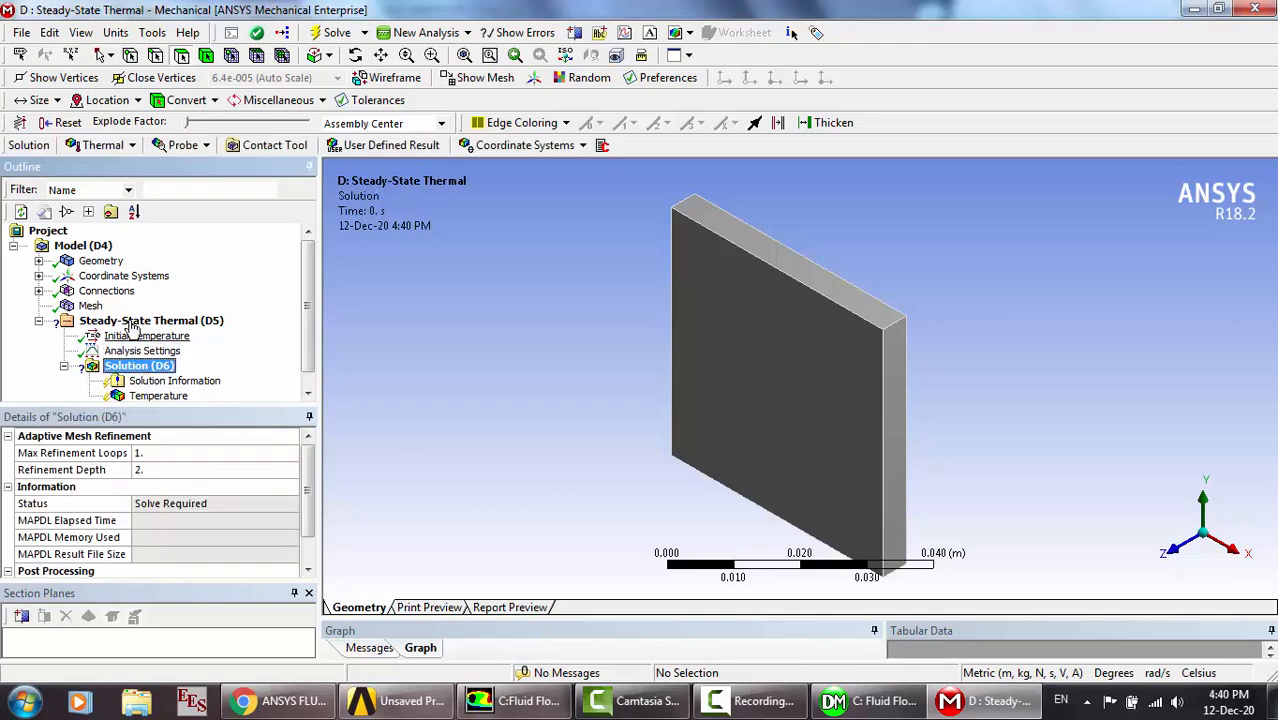
{"action": "left_click", "coordinate": [108, 322]}
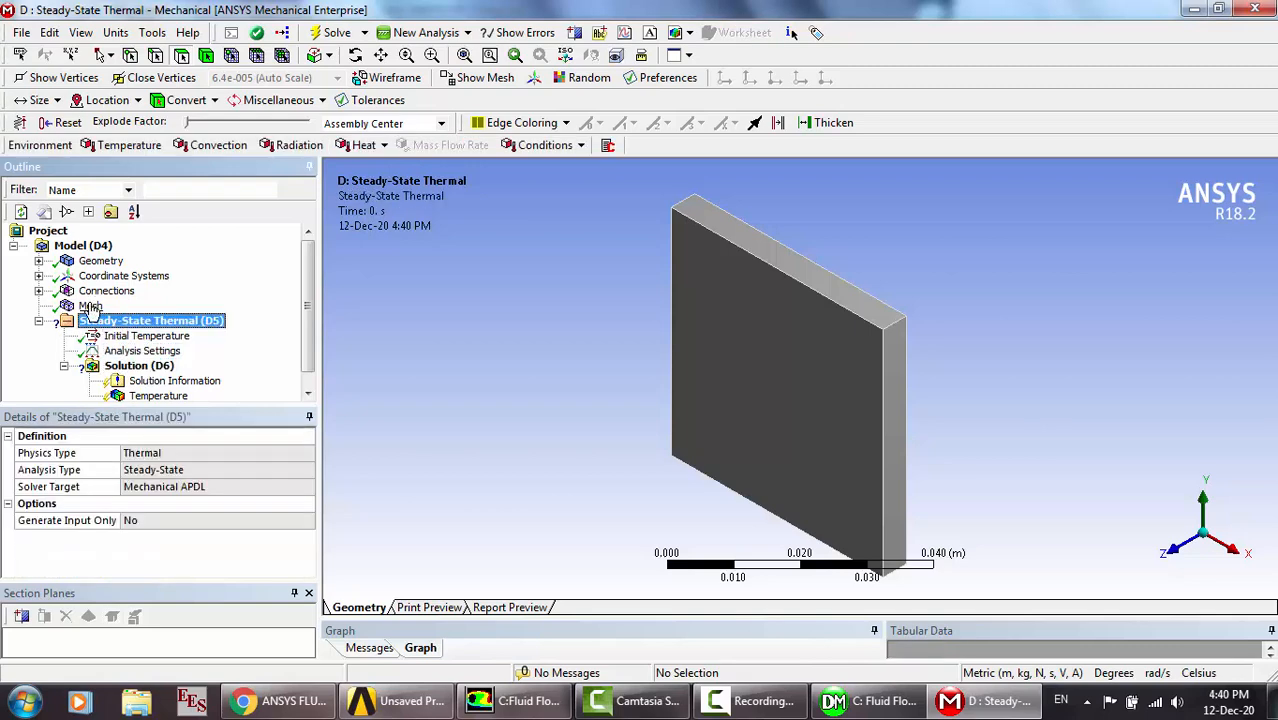
Set the mesh sizing's Relevance Center to Fine.
{"action": "left_click", "coordinate": [90, 305]}
{"action": "left_click", "coordinate": [8, 538]}
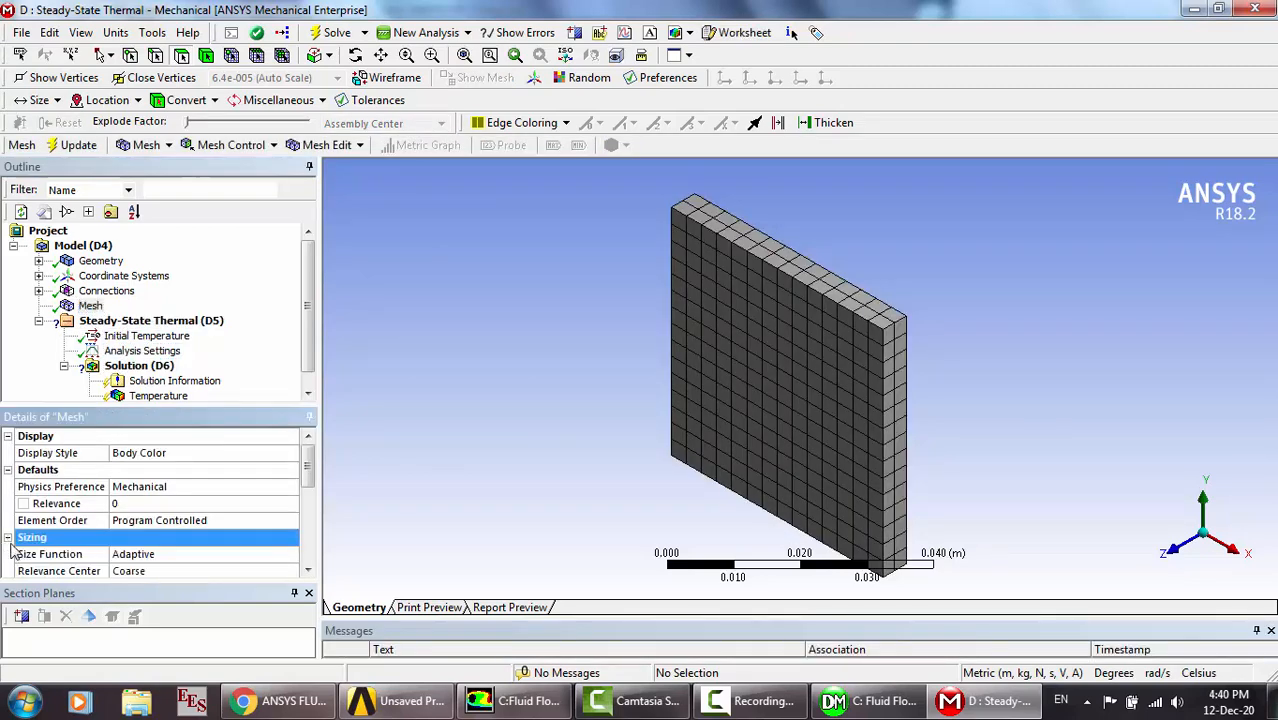
{"action": "scroll", "coordinate": [147, 568], "scroll_direction": "down", "scroll_amount": 1}
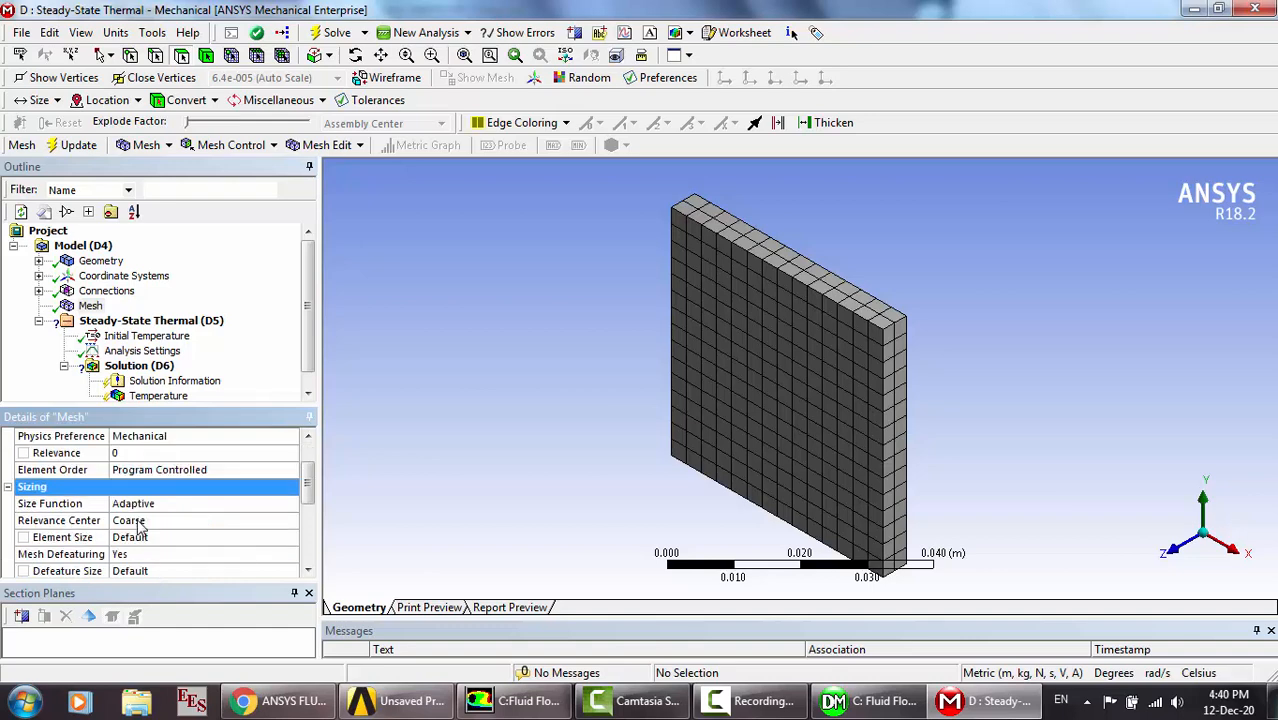
{"action": "double_click", "coordinate": [138, 522]}
{"action": "double_click", "coordinate": [165, 554]}
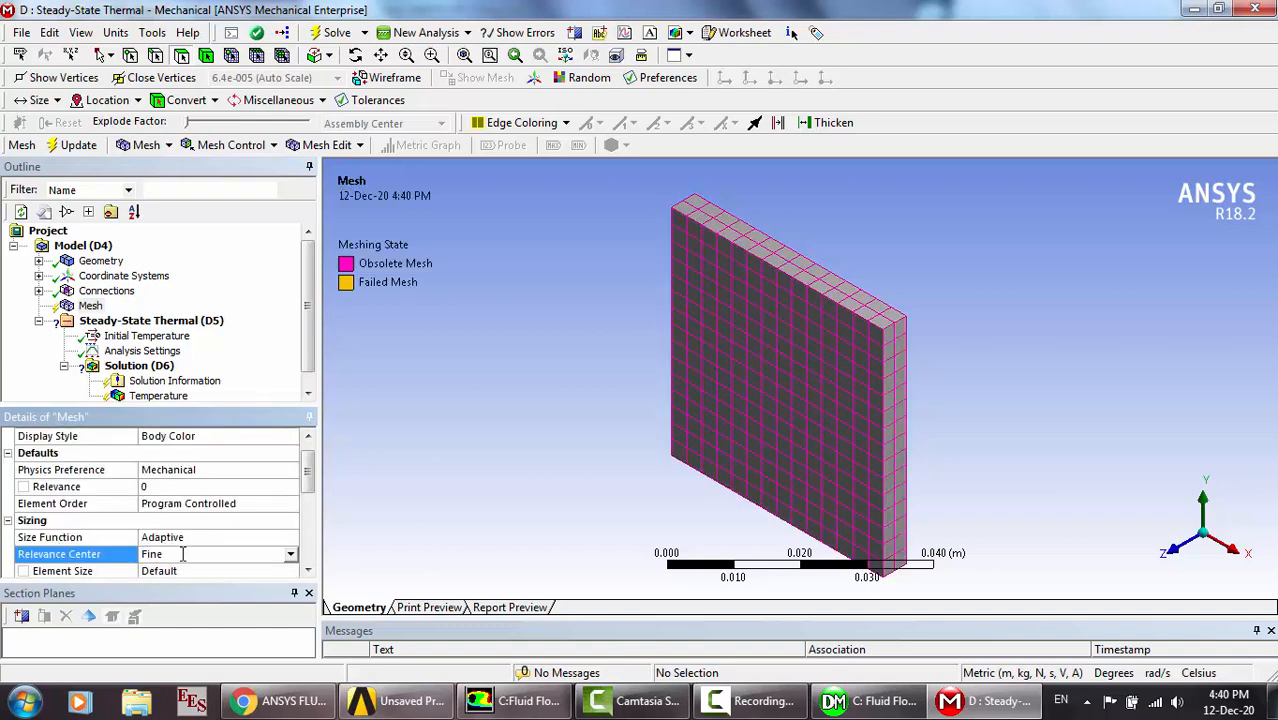
Insert a Convection load in the Steady-State Thermal analysis and scope it to the plate's large front face.
{"action": "left_click", "coordinate": [145, 352]}
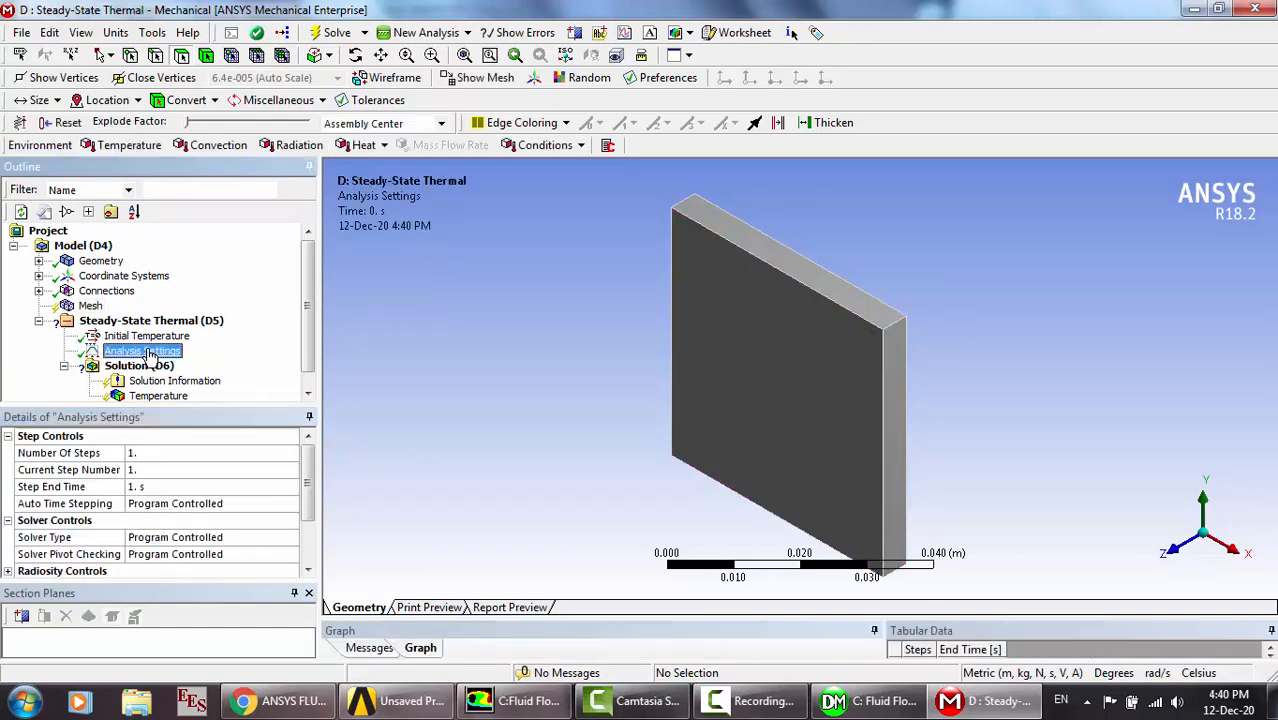
{"action": "left_click", "coordinate": [130, 321]}
{"action": "right_click", "coordinate": [131, 324]}
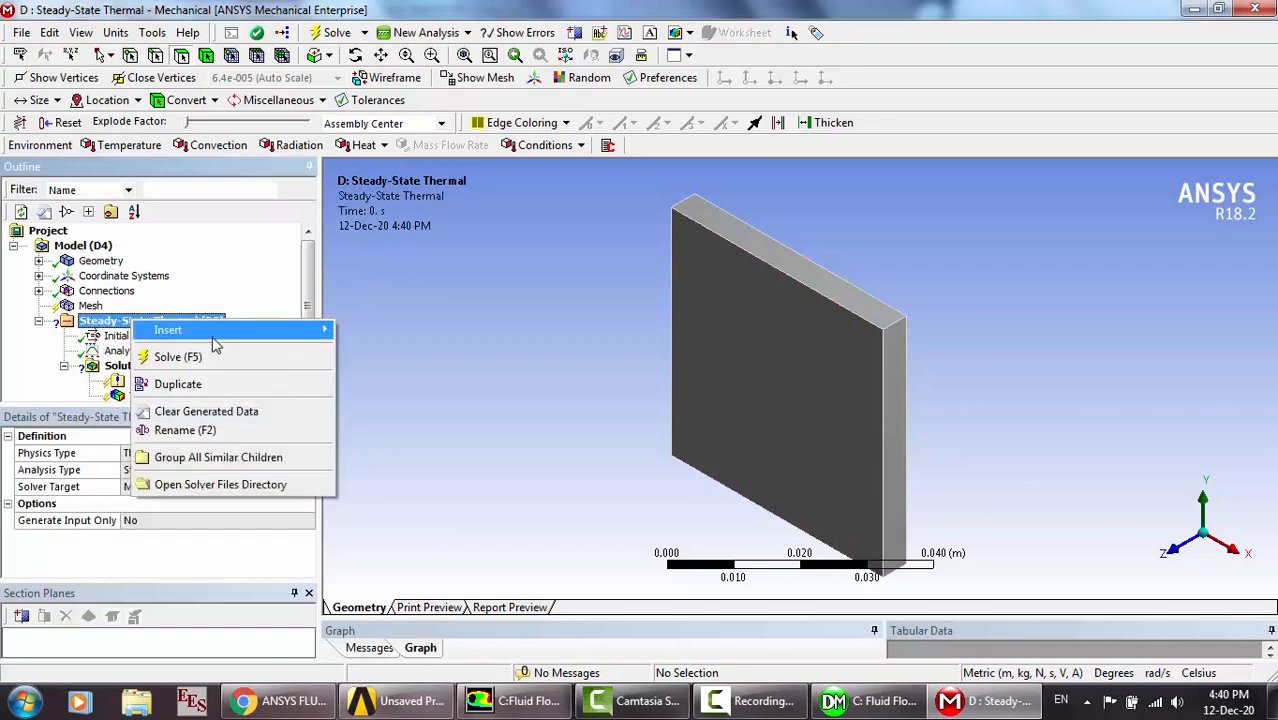
{"action": "mouse_move", "coordinate": [225, 333]}
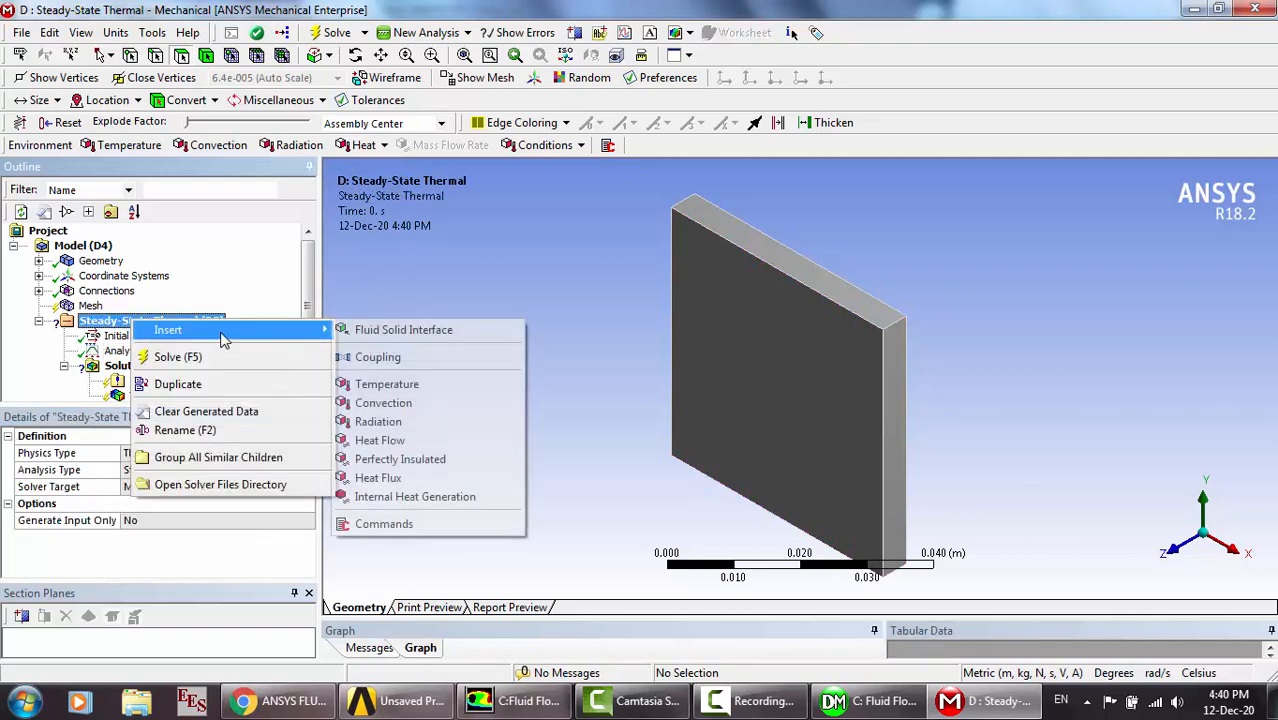
{"action": "left_click", "coordinate": [398, 403]}
{"action": "left_click", "coordinate": [762, 366]}
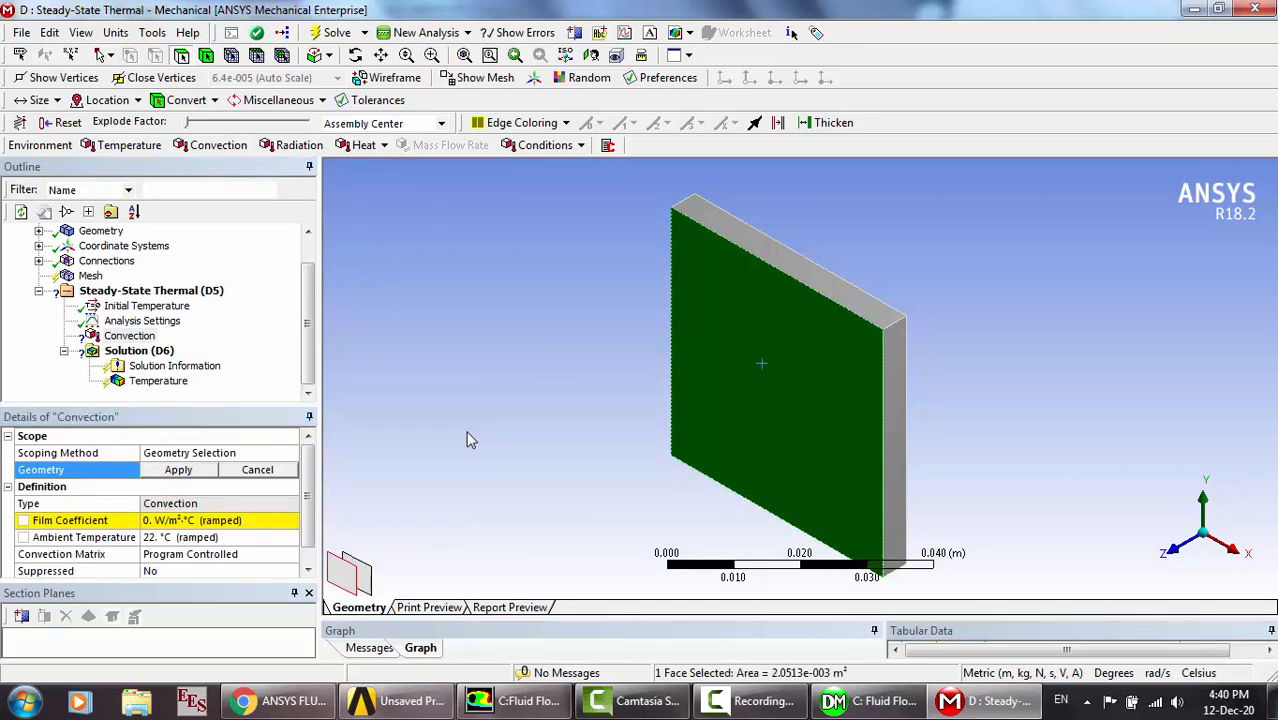
{"action": "left_click", "coordinate": [178, 470]}
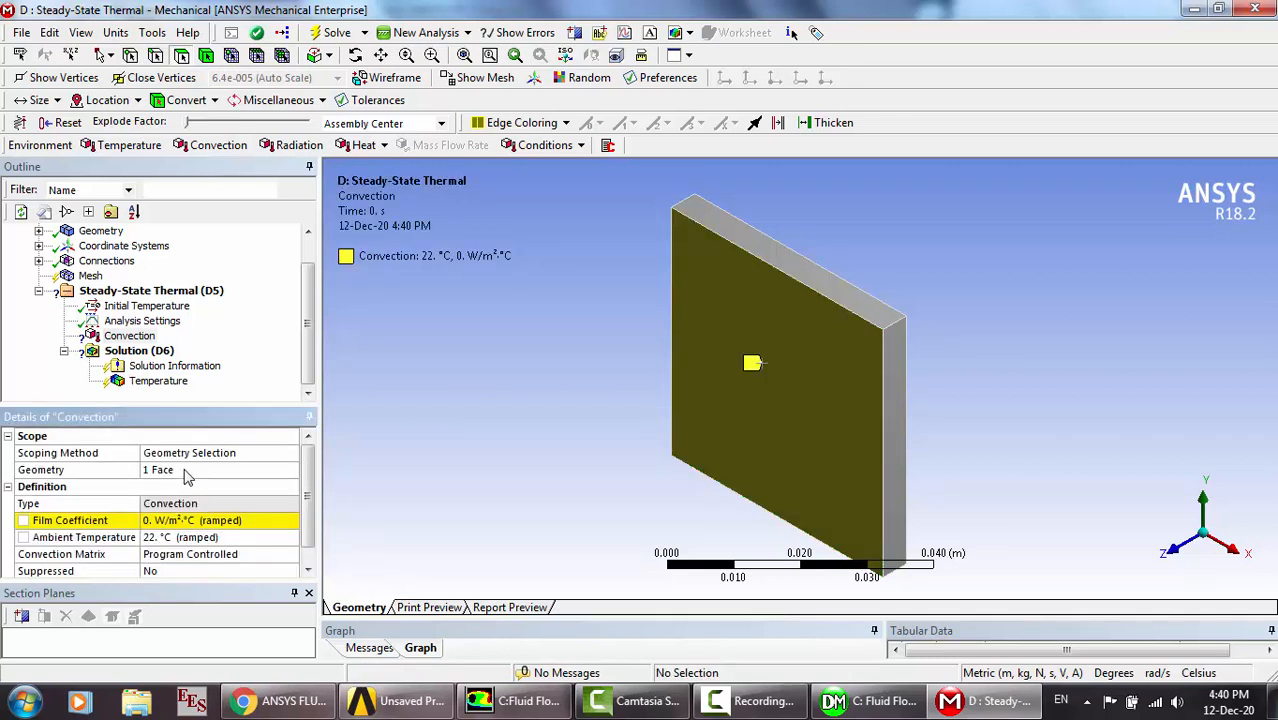
Set the convection's film coefficient to 10 W/m²·°C and its ambient temperature to 27 °C.
{"action": "left_click", "coordinate": [190, 521]}
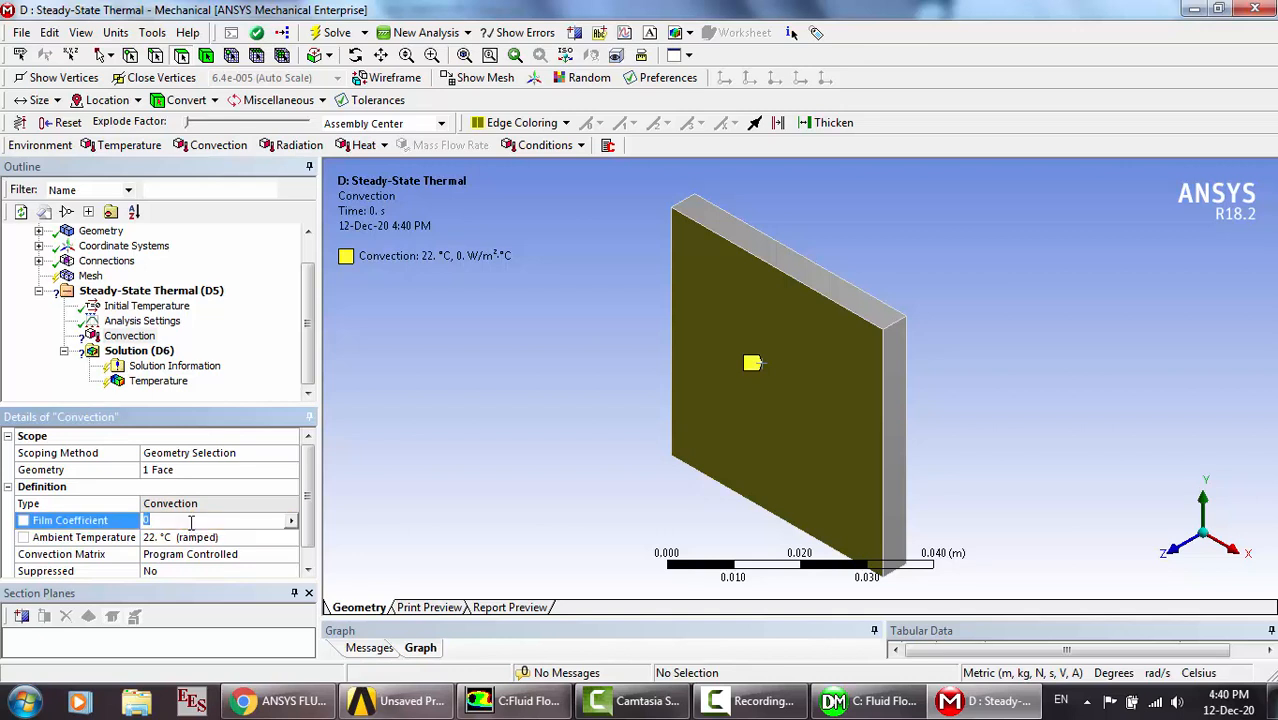
{"action": "type", "text": "10"}
{"action": "left_click", "coordinate": [200, 545]}
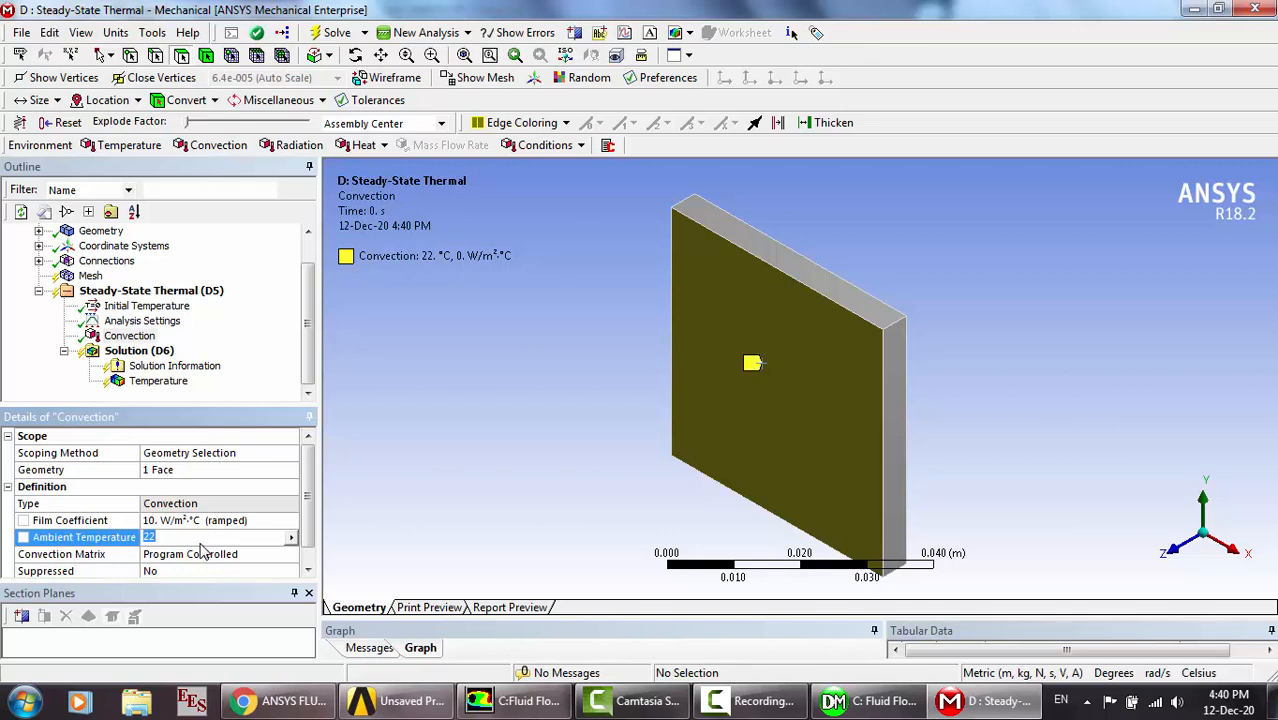
{"action": "type", "text": "27"}
{"action": "key", "text": "Return"}
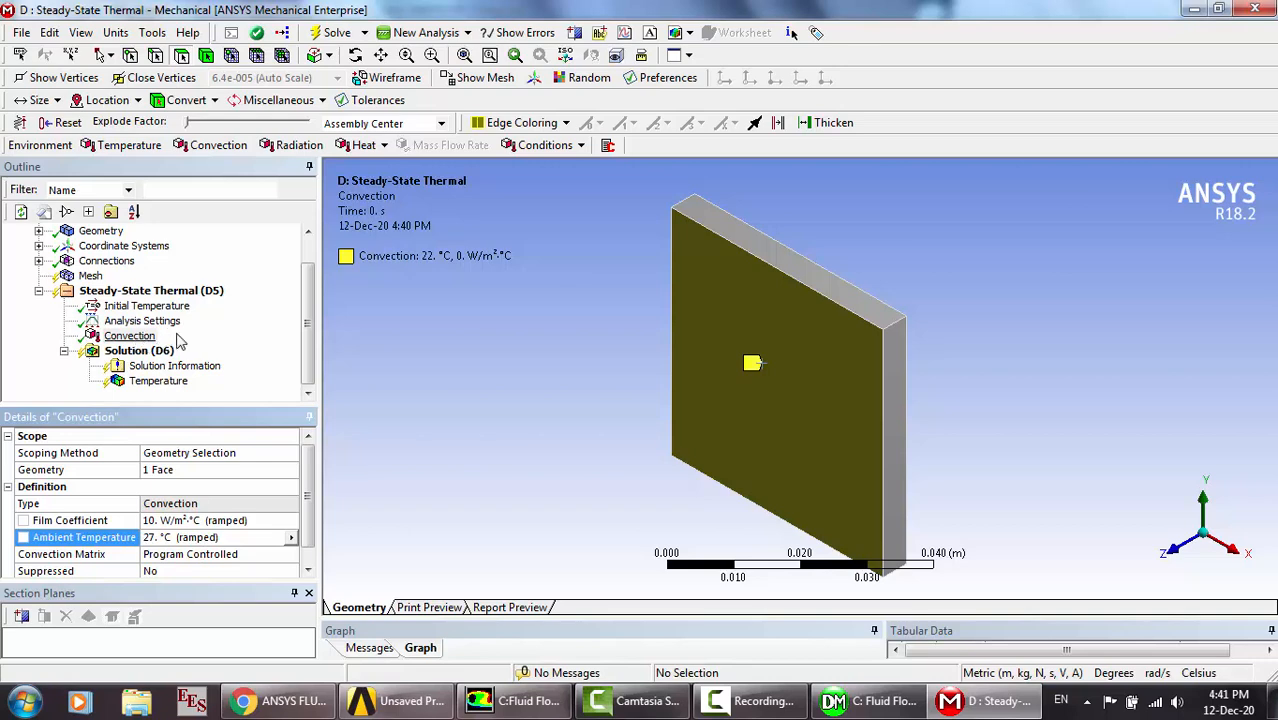
{"action": "right_click", "coordinate": [146, 351]}
{"action": "mouse_move", "coordinate": [215, 362]}
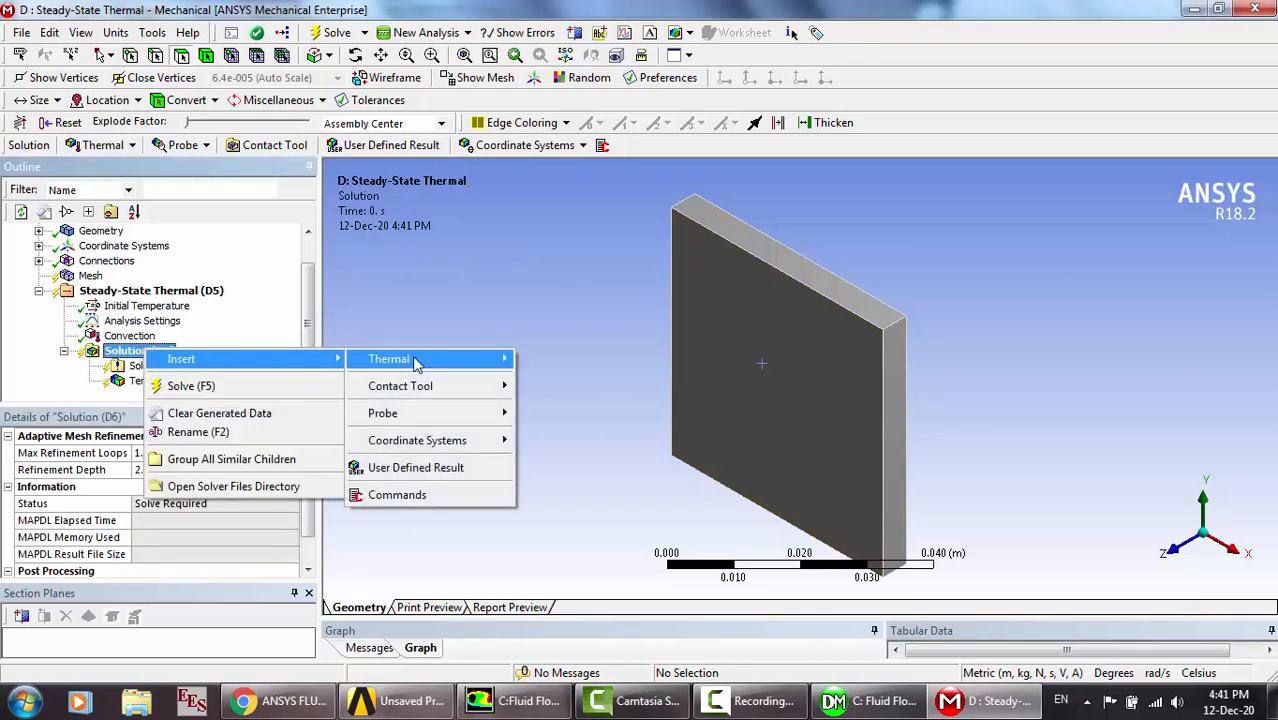
{"action": "mouse_move", "coordinate": [413, 360]}
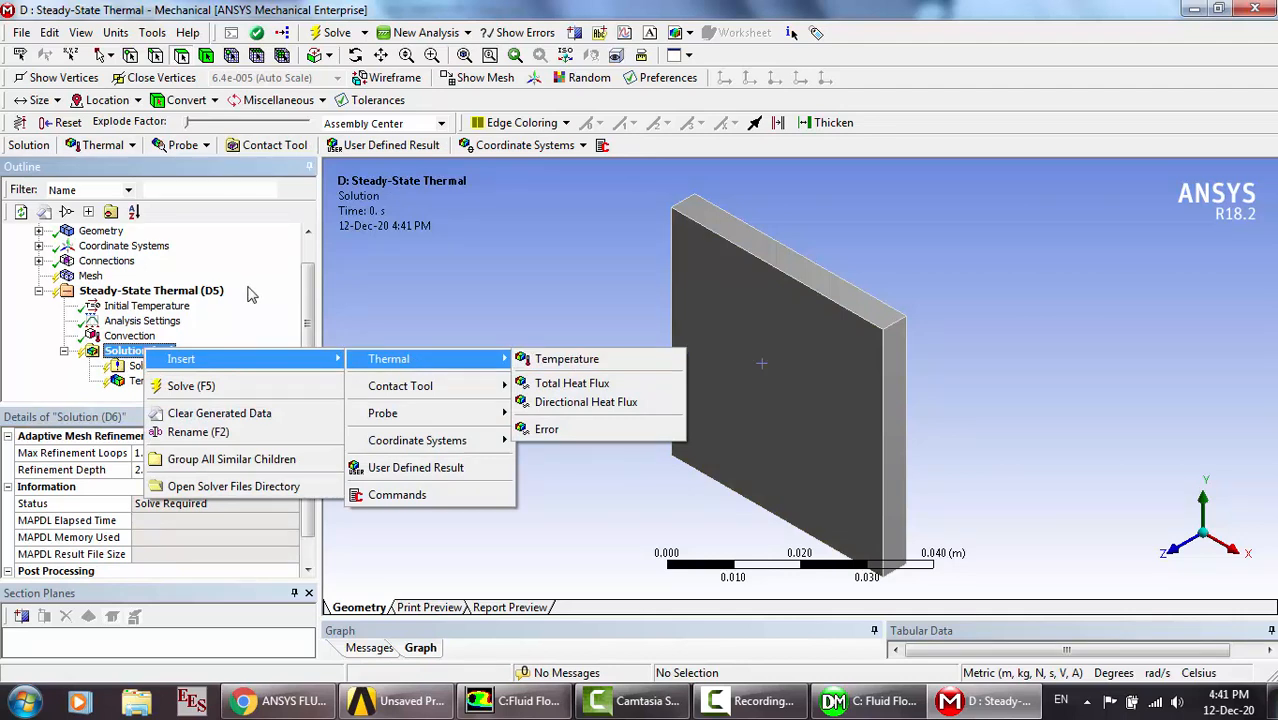
{"action": "left_click", "coordinate": [264, 314]}
Solve the steady-state thermal analysis and display the Temperature result on the plate.
{"action": "left_click", "coordinate": [157, 383]}
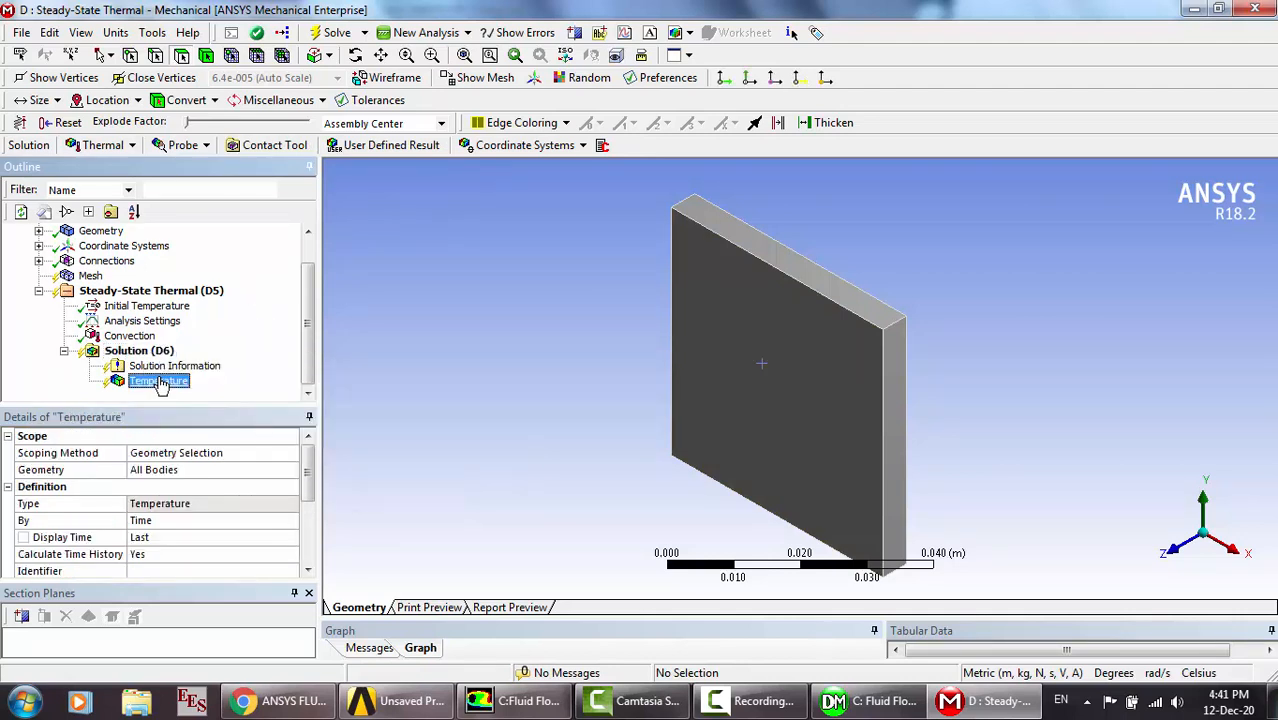
{"action": "left_click", "coordinate": [306, 38]}
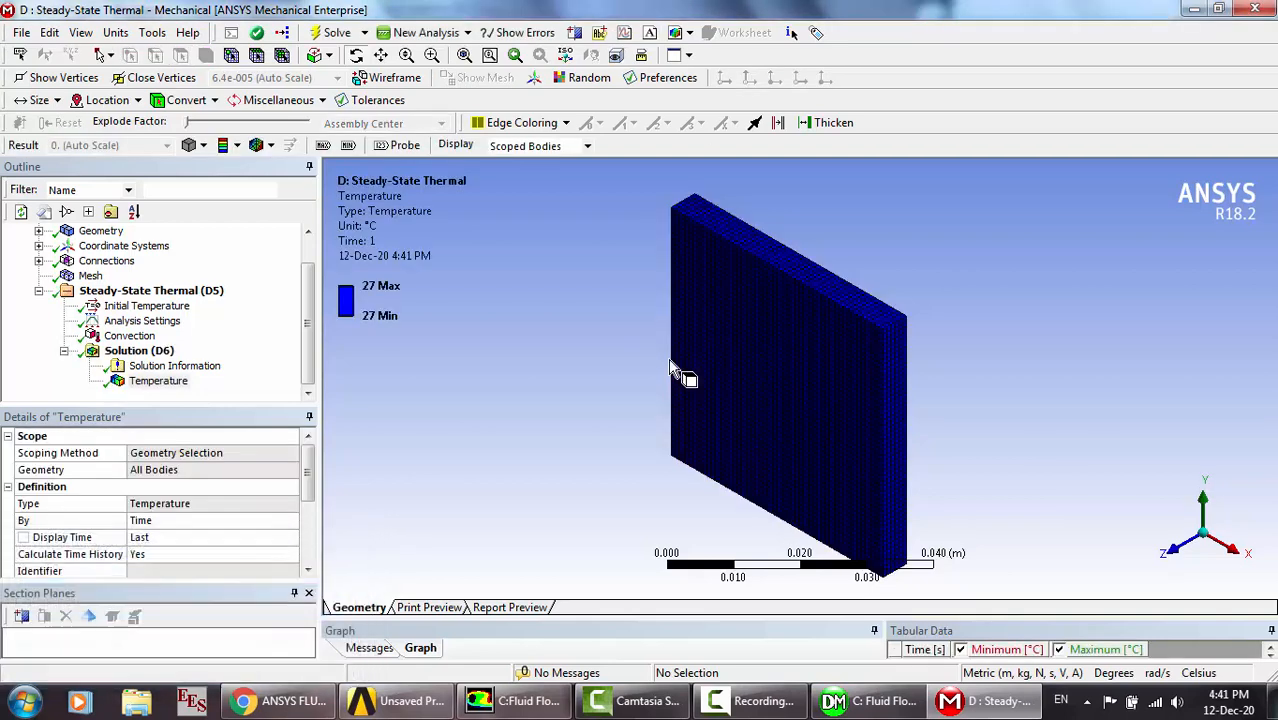
{"action": "left_click", "coordinate": [180, 384]}
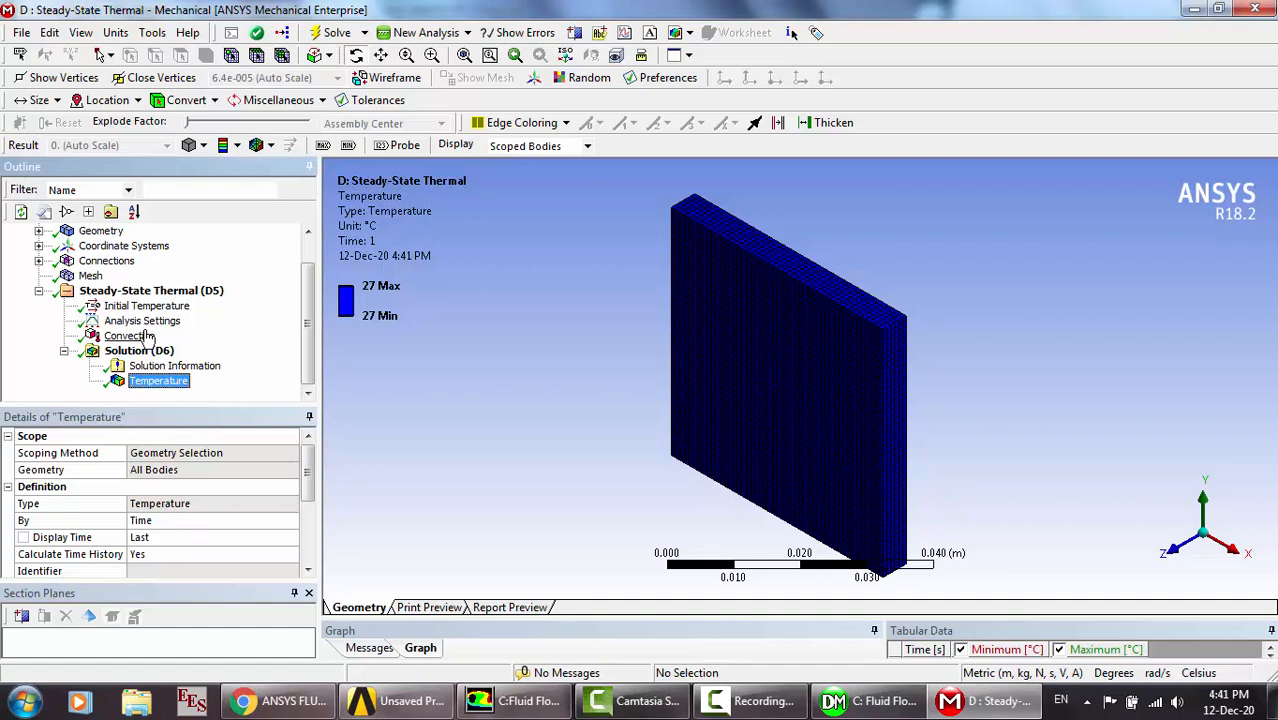
Set the convection's film coefficient to 50 W/m²·°C, then re-solve and display the Temperature result.
{"action": "left_click", "coordinate": [140, 338]}
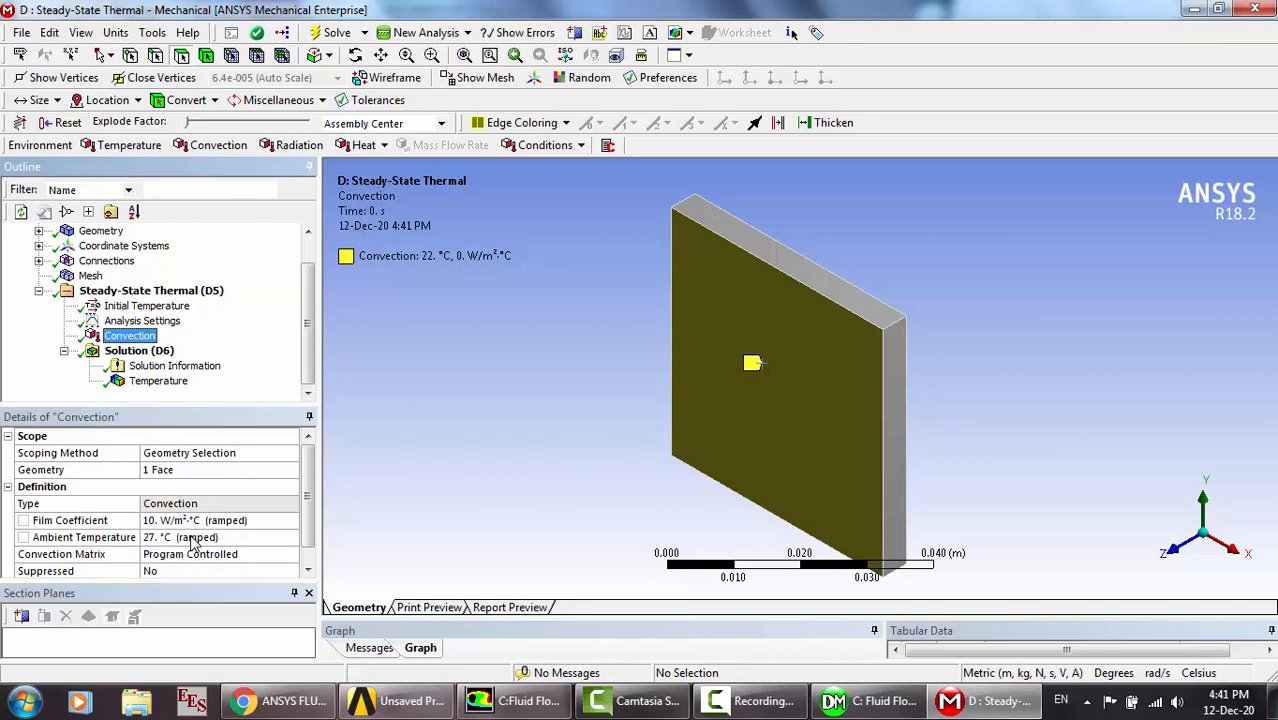
{"action": "left_click", "coordinate": [180, 520]}
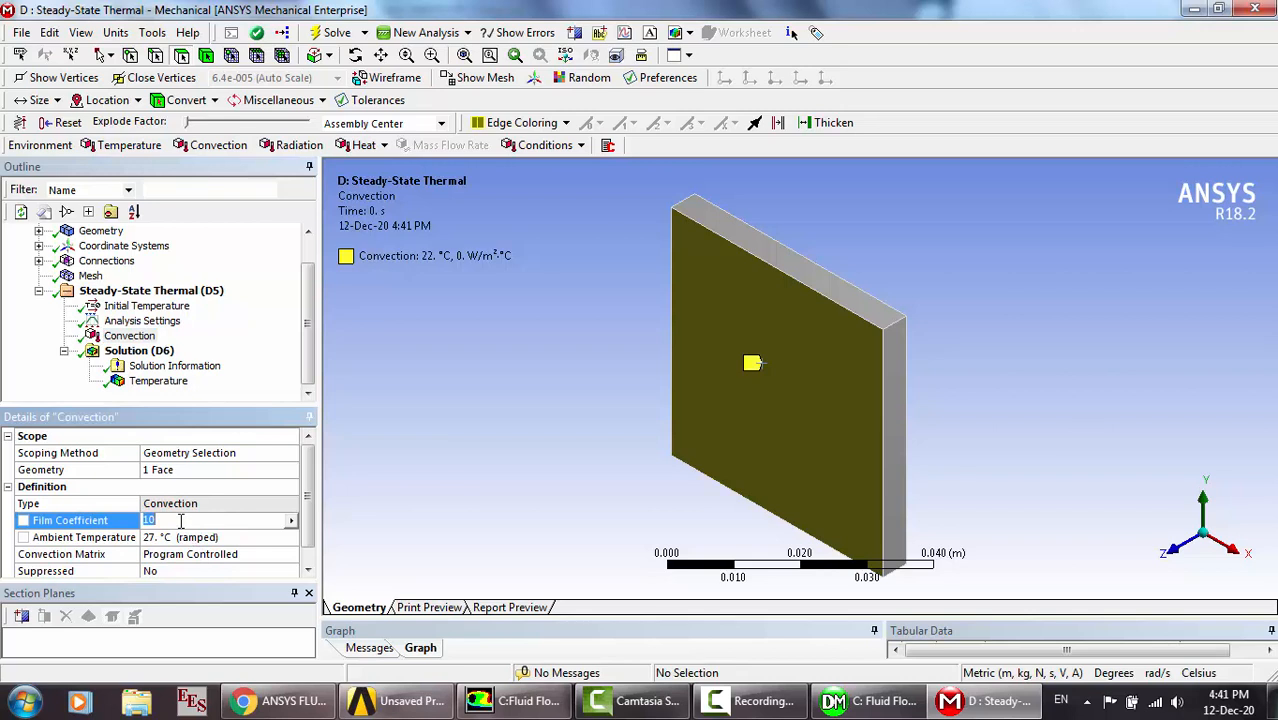
{"action": "type", "text": "50"}
{"action": "key", "text": "Return"}
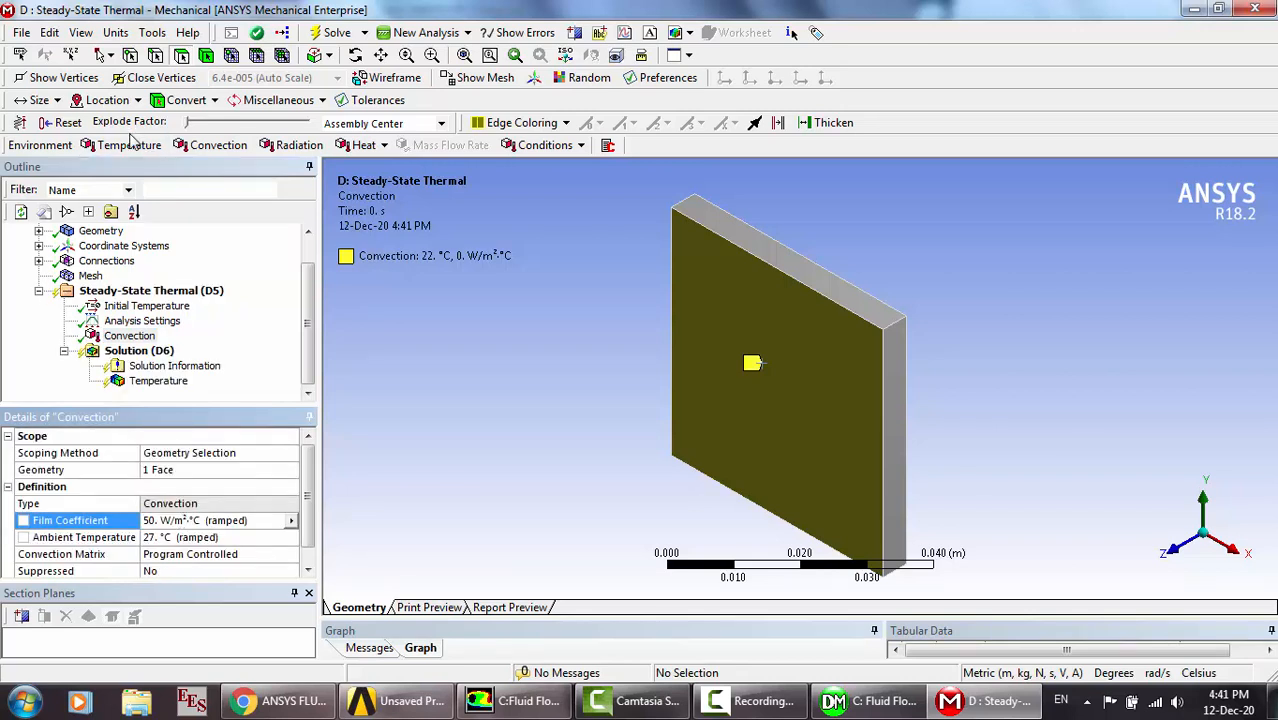
{"action": "left_click", "coordinate": [350, 33]}
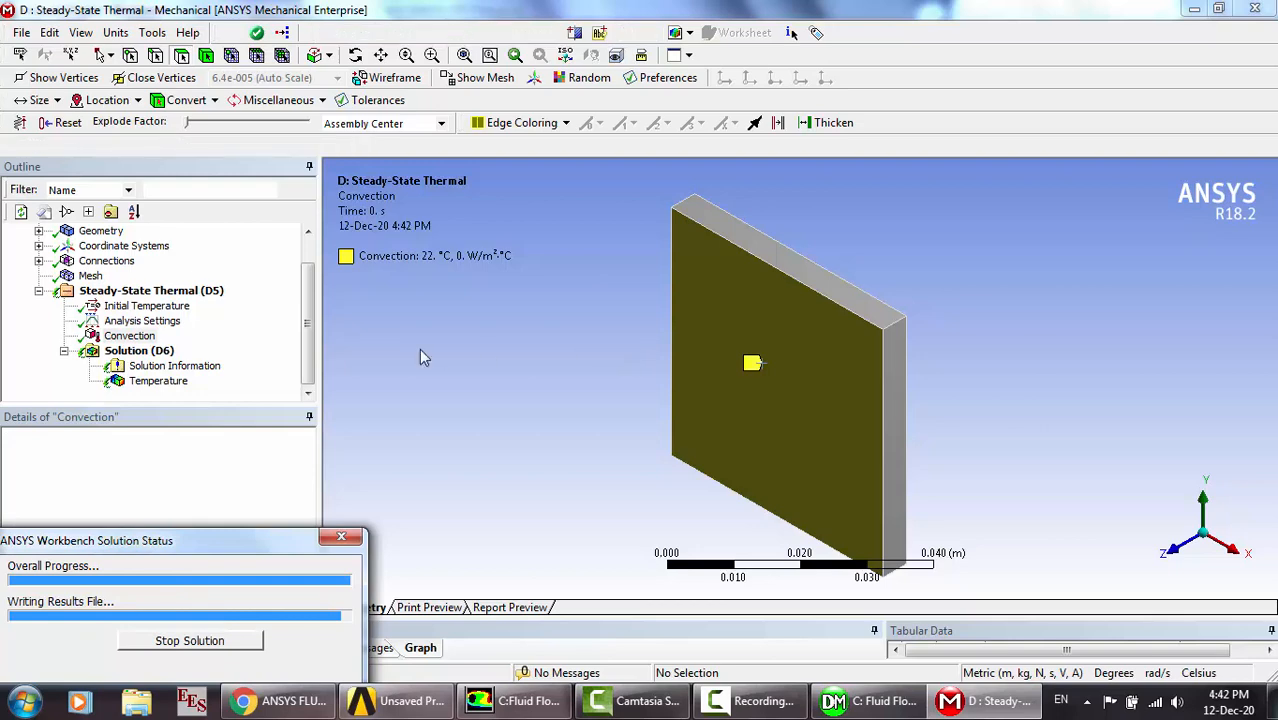
{"action": "left_click", "coordinate": [158, 381]}
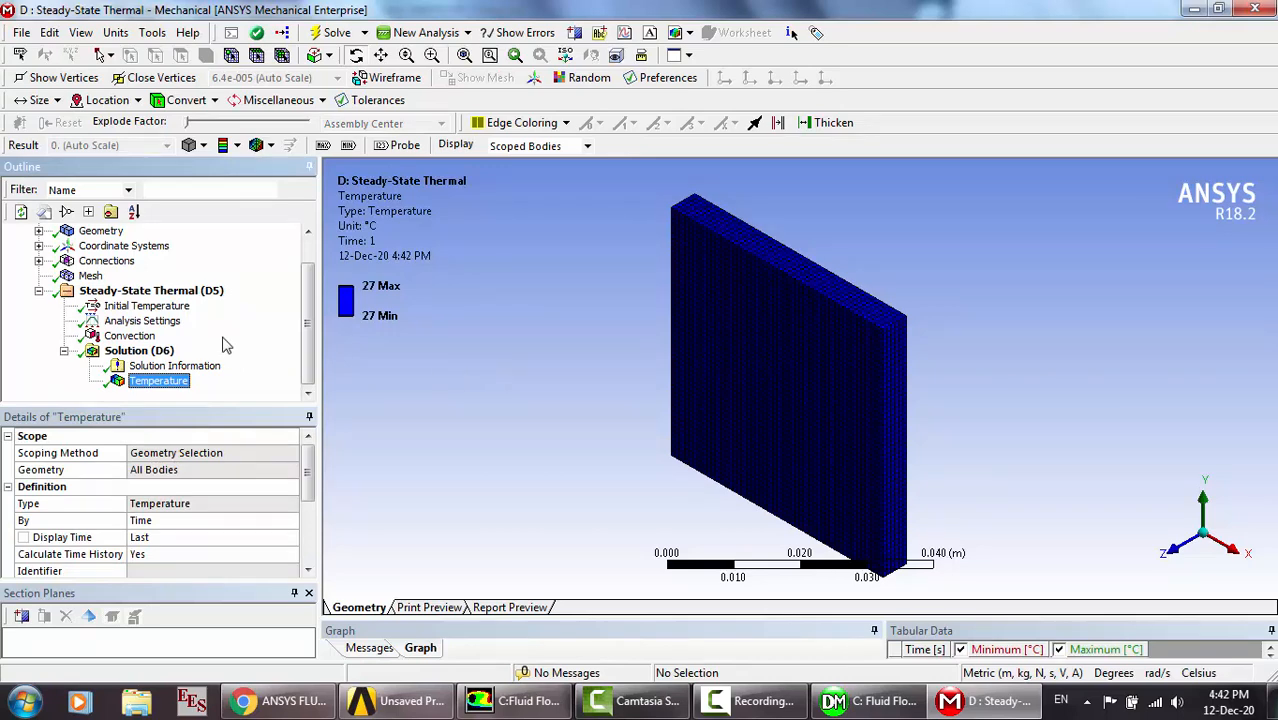
Set the convection's film coefficient back to 10 W/m²·°C.
{"action": "left_click", "coordinate": [140, 337]}
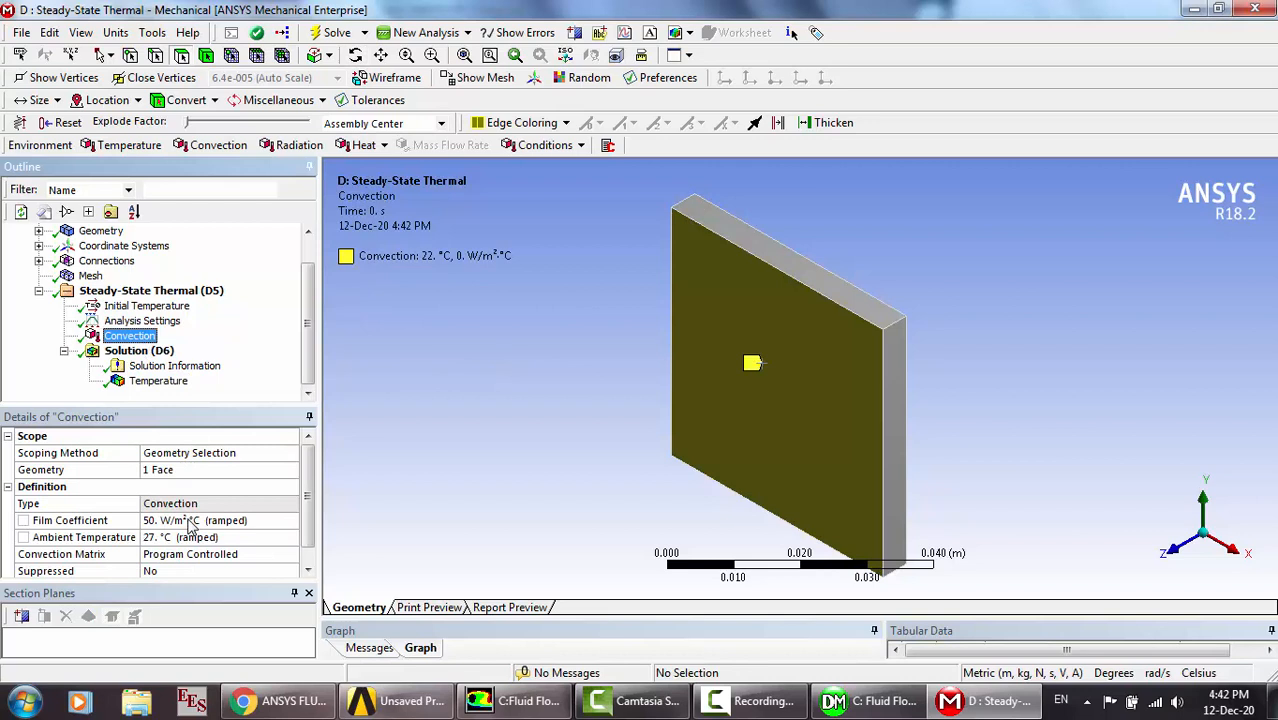
{"action": "left_click", "coordinate": [190, 521]}
{"action": "type", "text": "10"}
{"action": "key", "text": "Return"}
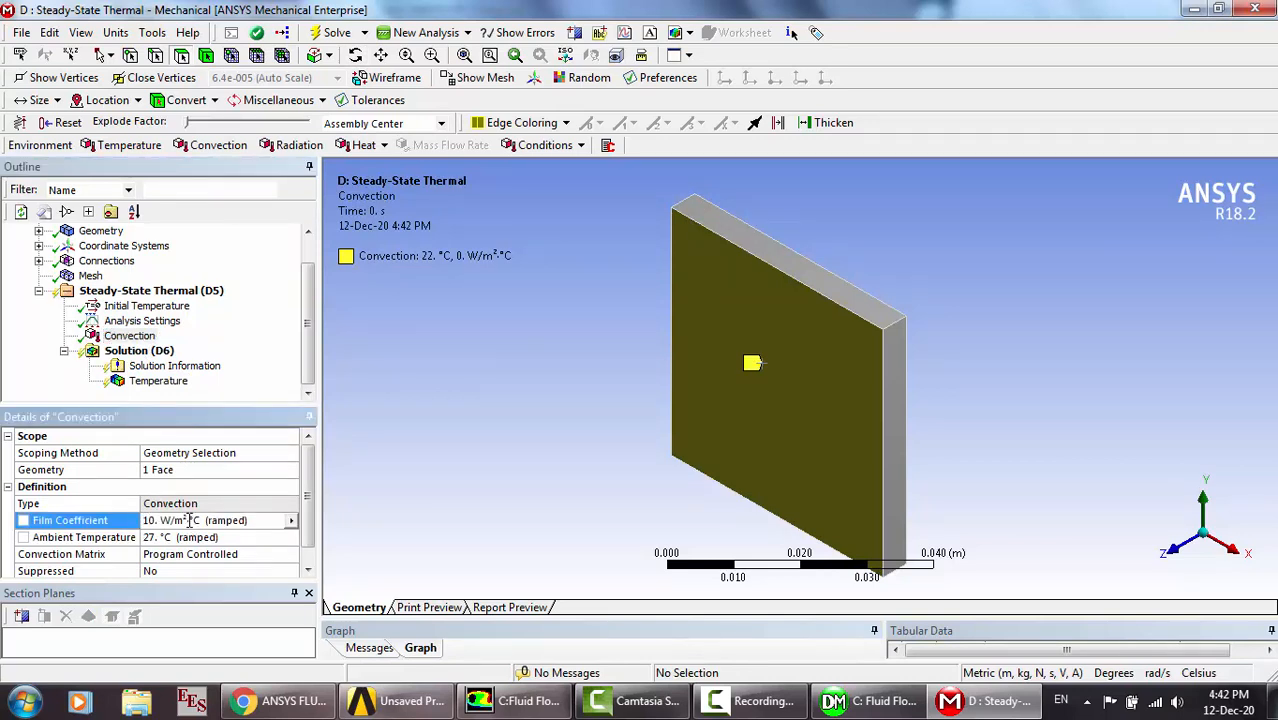
Set the convection's film coefficient to 5 W/m²·°C, re-solve and display the Temperature result.
{"action": "left_click", "coordinate": [188, 520]}
{"action": "type", "text": "5"}
{"action": "key", "text": "Return"}
{"action": "left_click", "coordinate": [328, 33]}
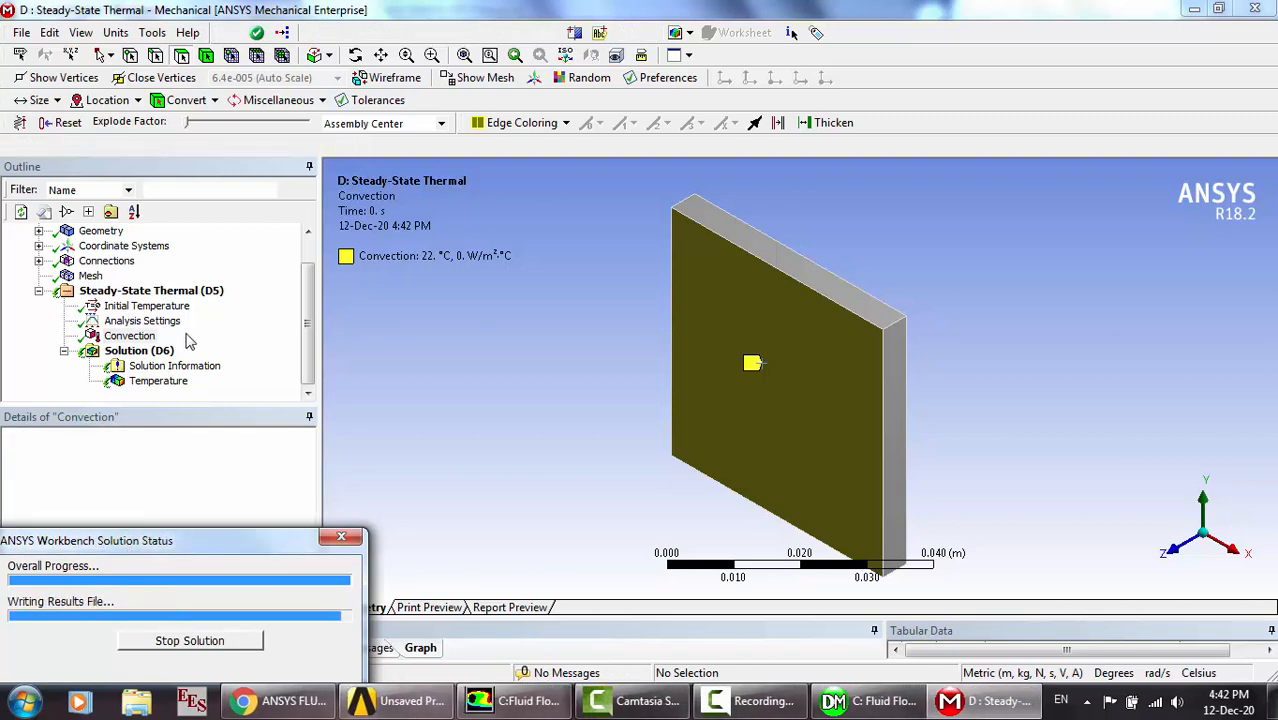
{"action": "left_click", "coordinate": [160, 383]}
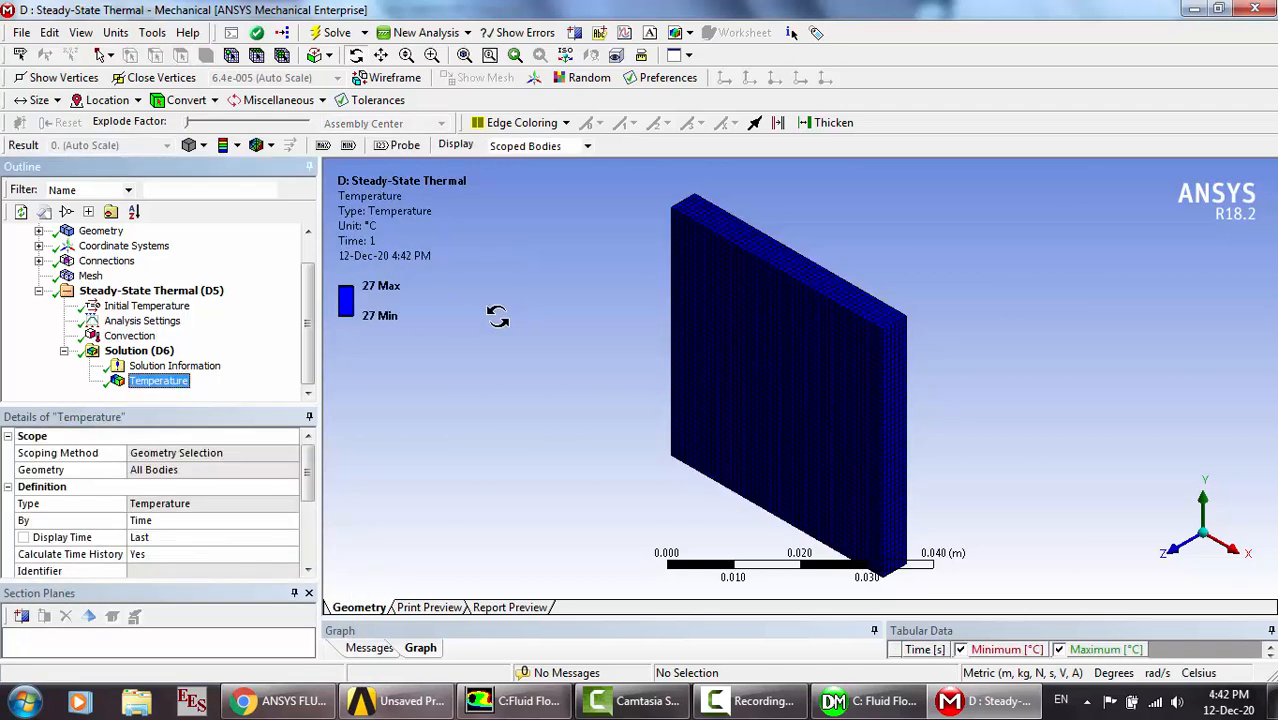
Re-solve with the convection's film coefficient at 10 W/m²·°C and ambient temperature at 39 °C, and display the Temperature result.
{"action": "left_click", "coordinate": [145, 337]}
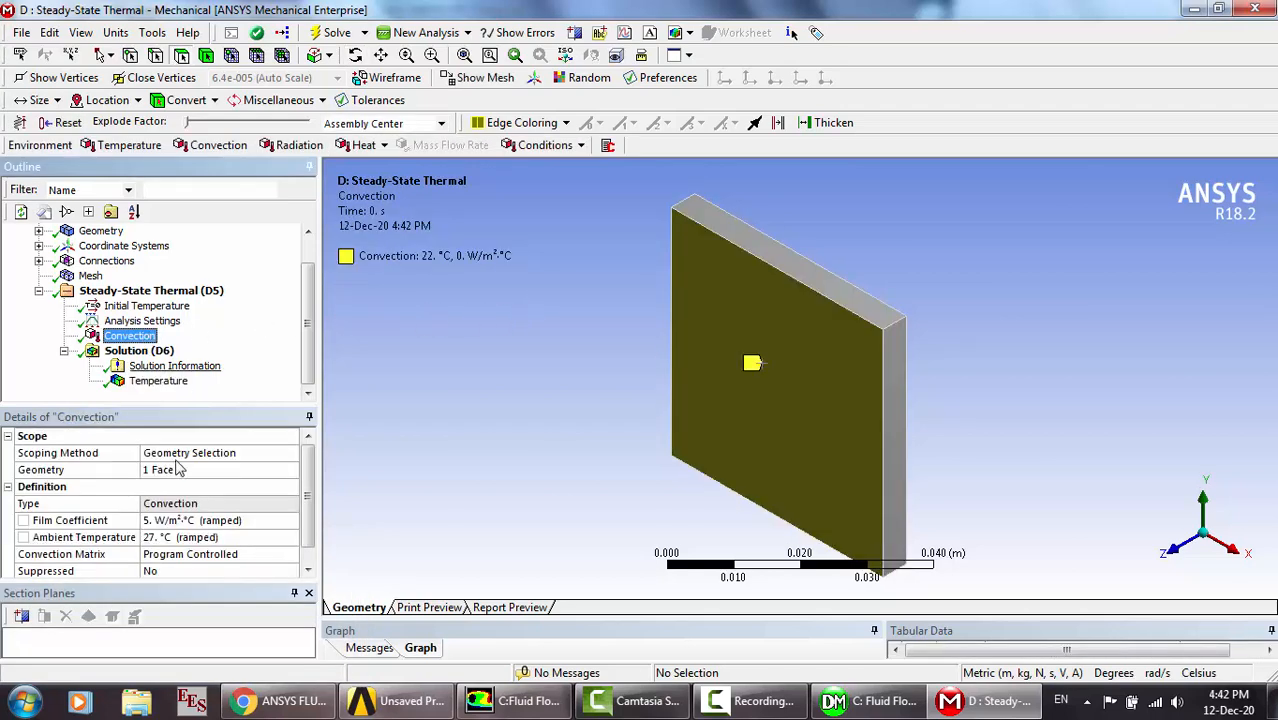
{"action": "left_click", "coordinate": [183, 519]}
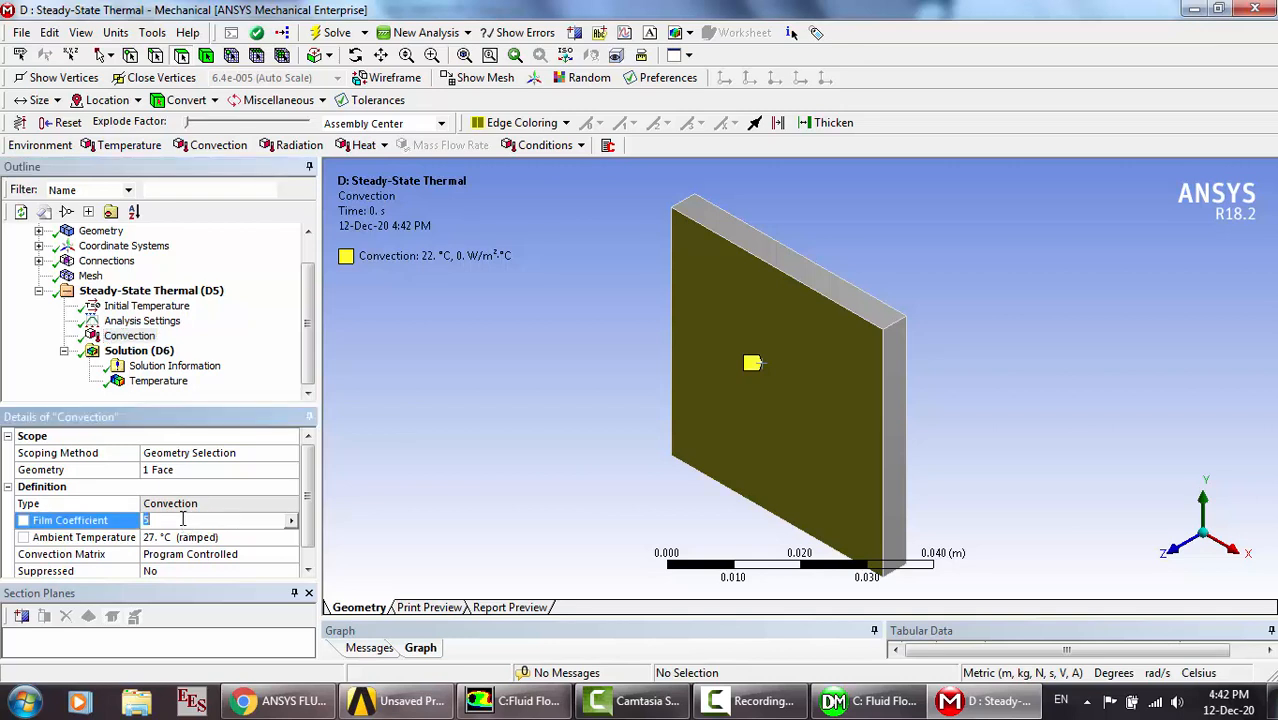
{"action": "type", "text": "10"}
{"action": "key", "text": "Return"}
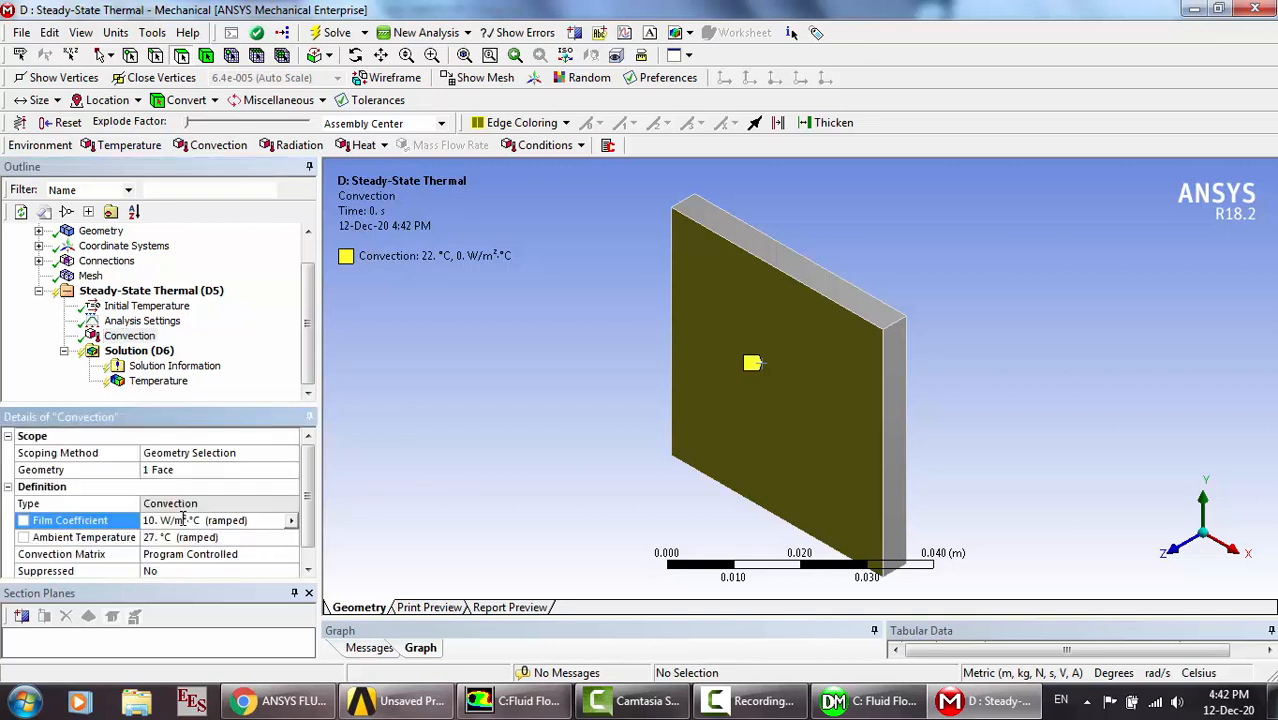
{"action": "left_click", "coordinate": [186, 537]}
{"action": "type", "text": "39"}
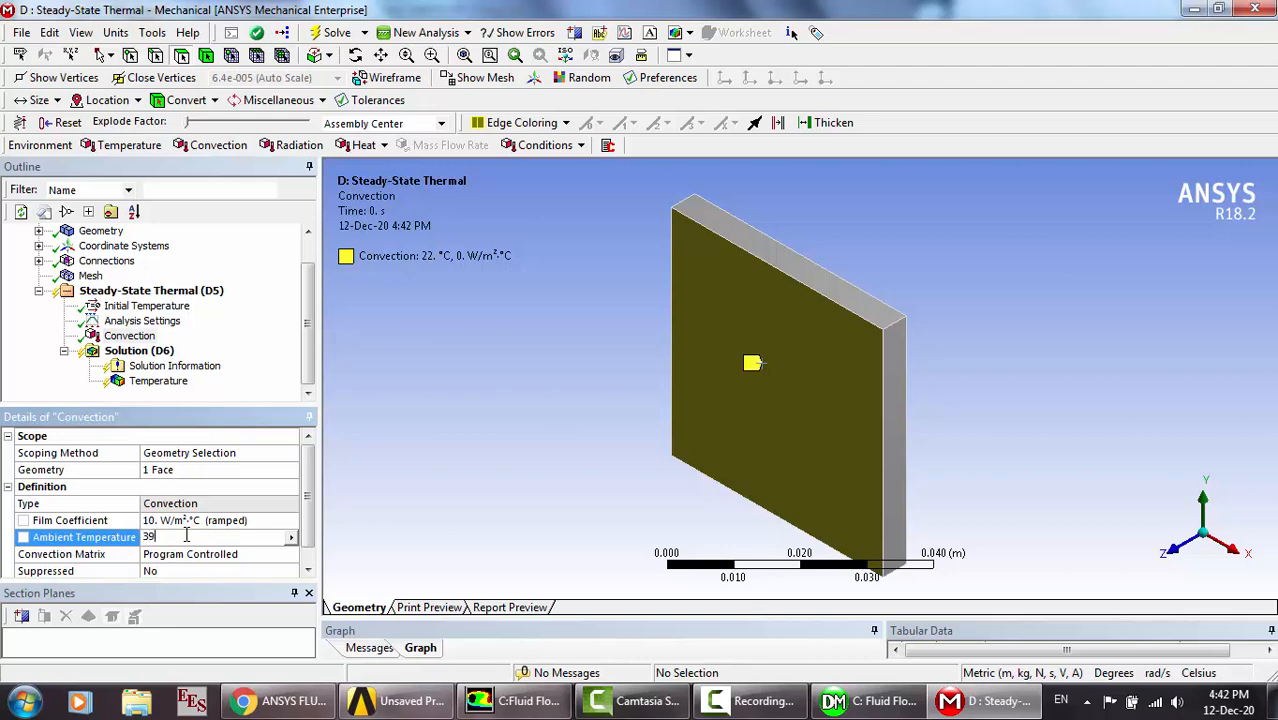
{"action": "key", "text": "Return"}
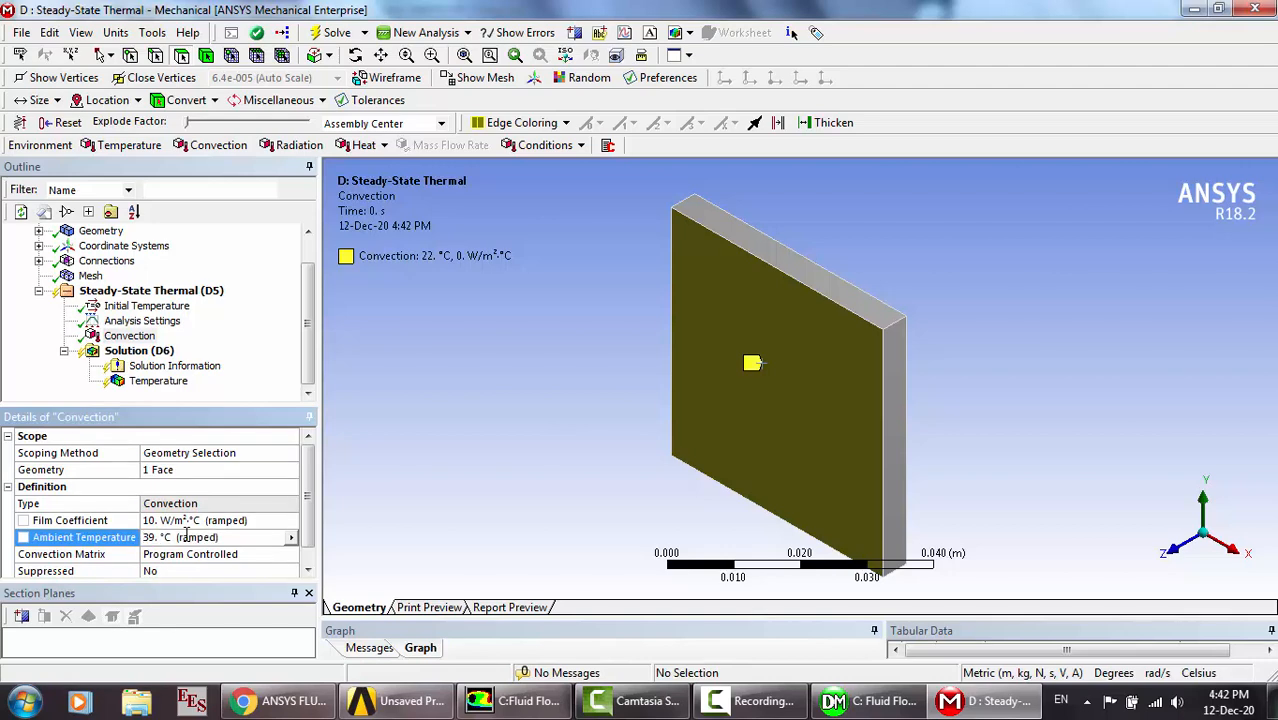
{"action": "left_click", "coordinate": [338, 36]}
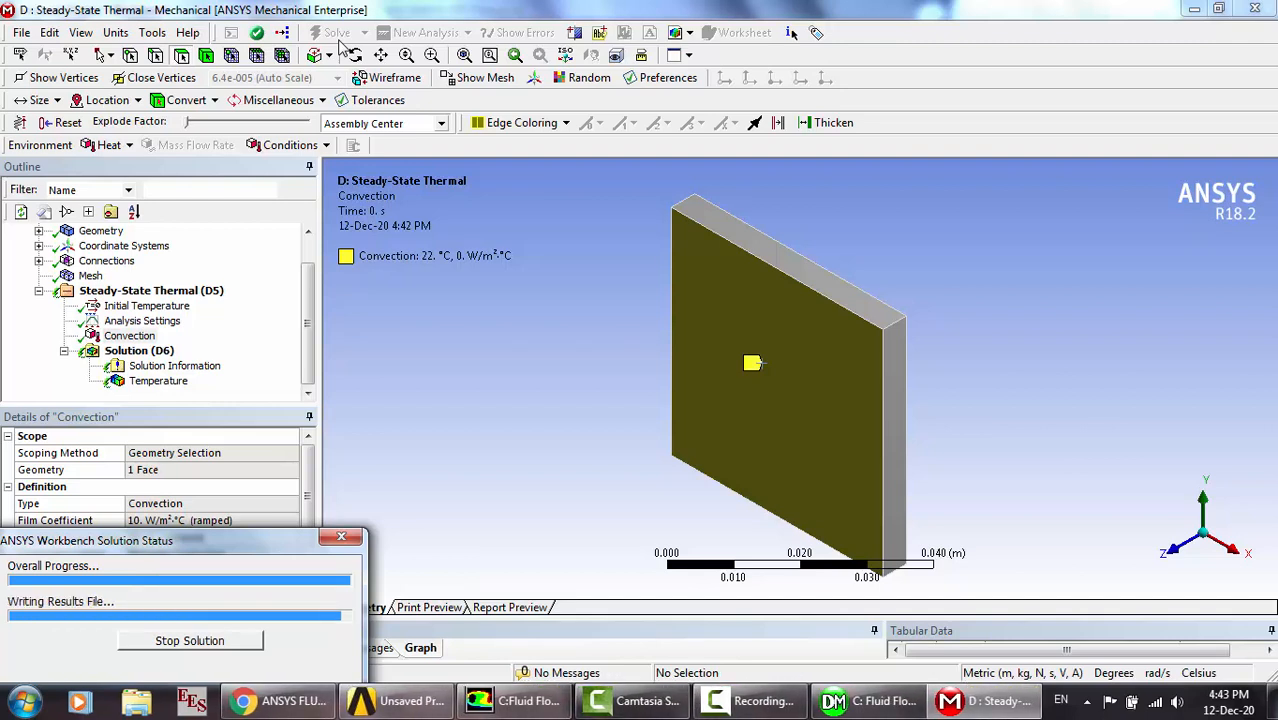
{"action": "left_click", "coordinate": [157, 380]}
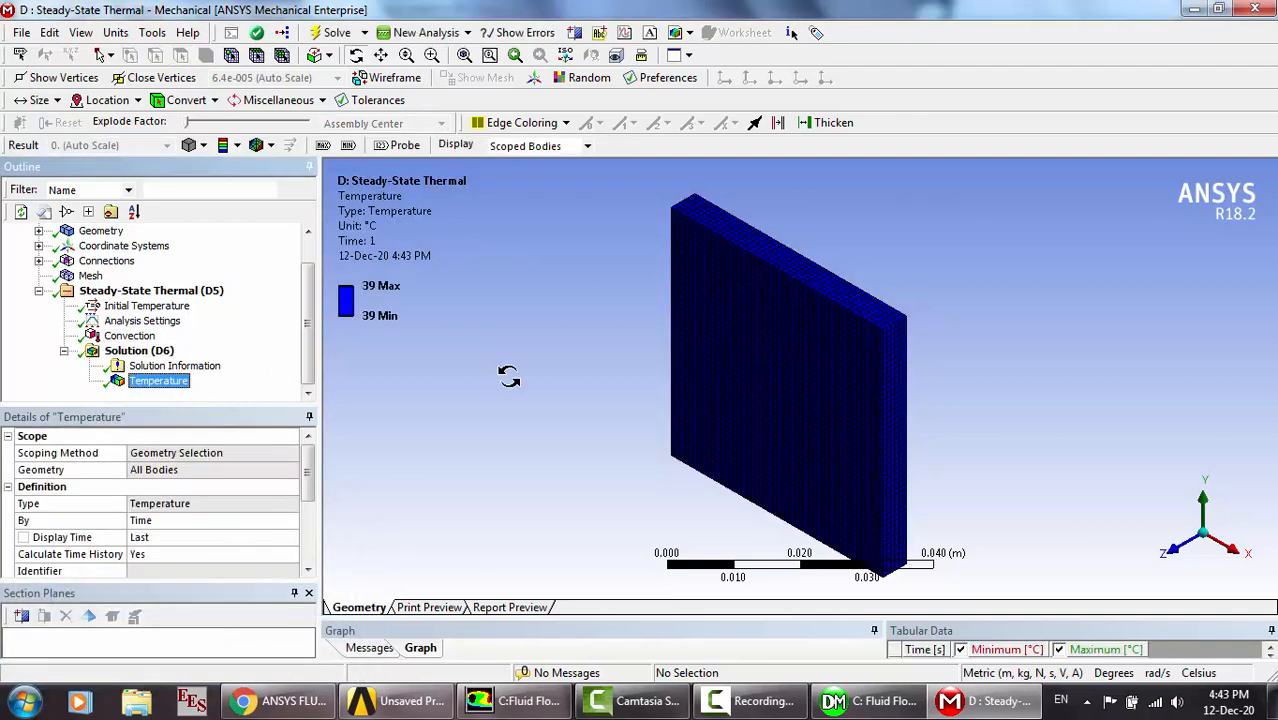
Raise the convection's film coefficient to 50 W/m²·°C, re-solve and display the Temperature result.
{"action": "left_click", "coordinate": [135, 336]}
{"action": "left_click", "coordinate": [185, 520]}
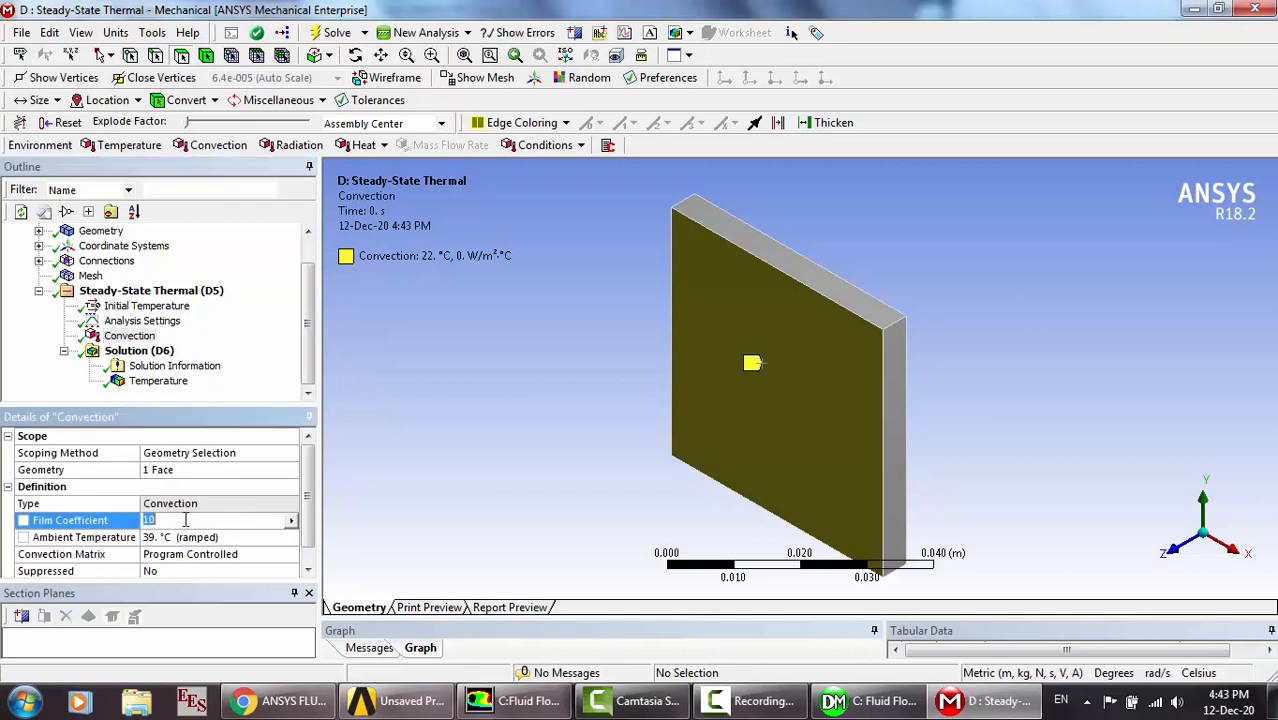
{"action": "type", "text": "50"}
{"action": "key", "text": "Return"}
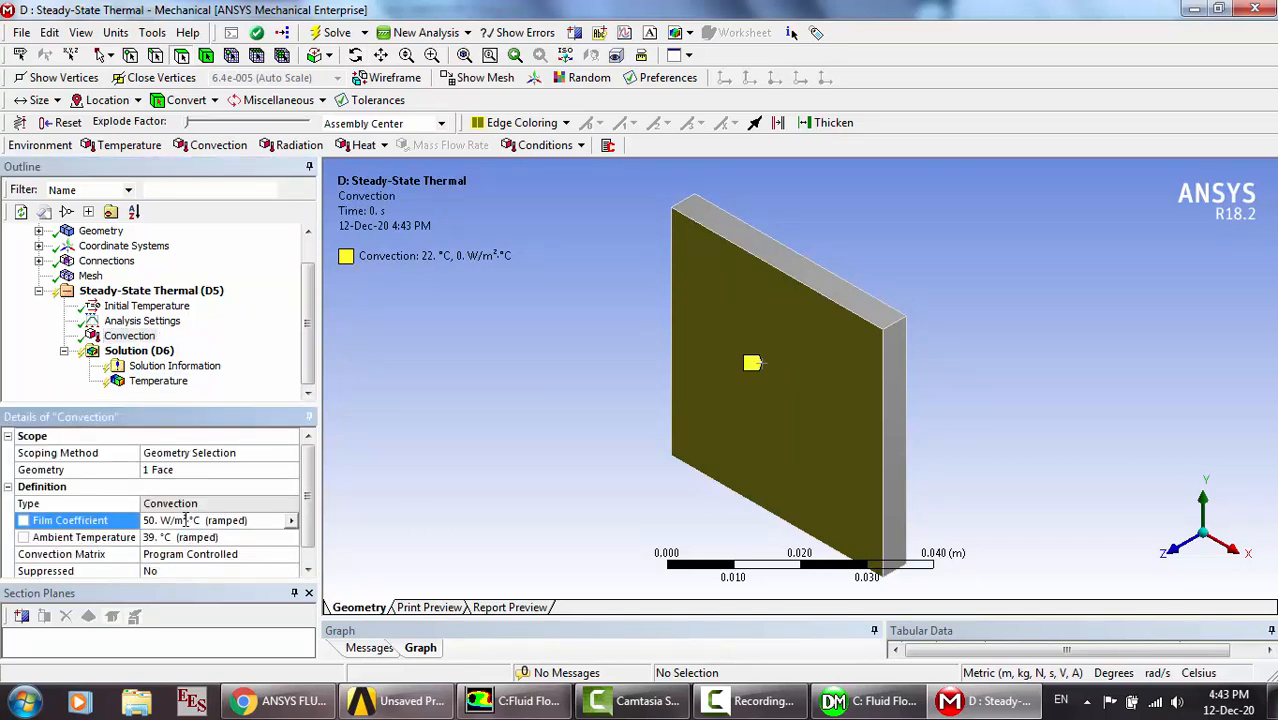
{"action": "left_click", "coordinate": [336, 33]}
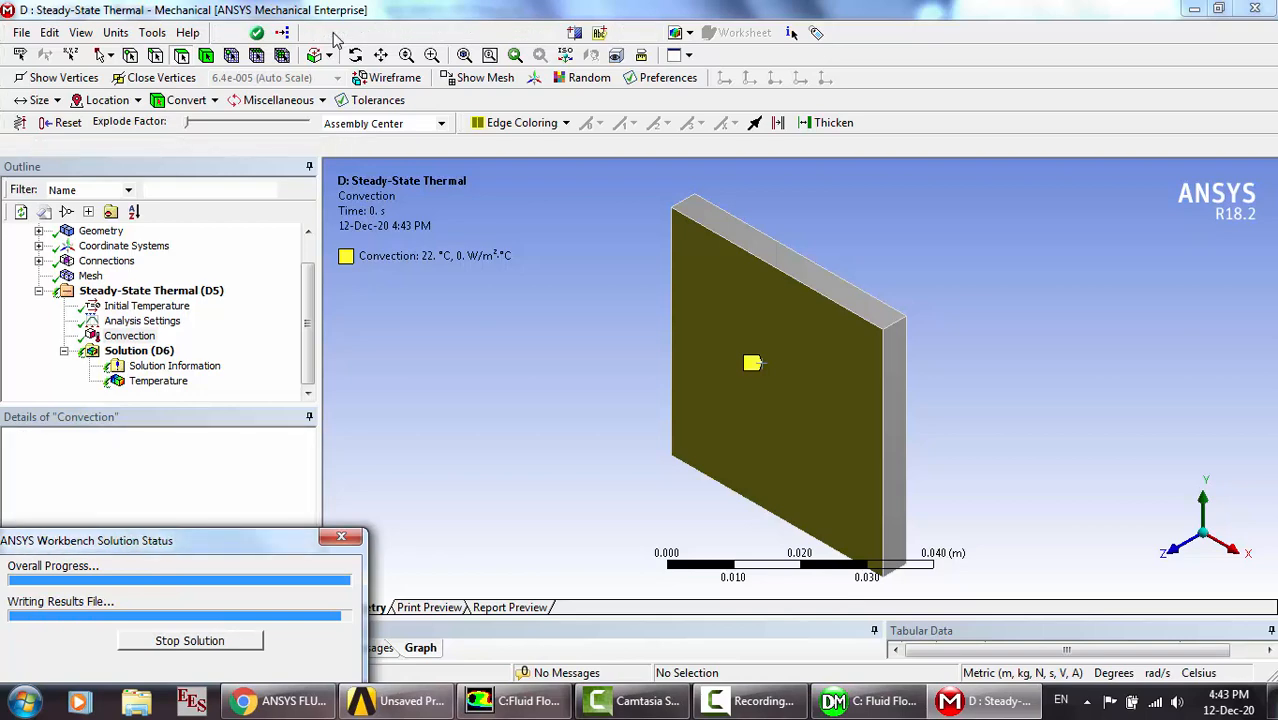
{"action": "left_click", "coordinate": [176, 383]}
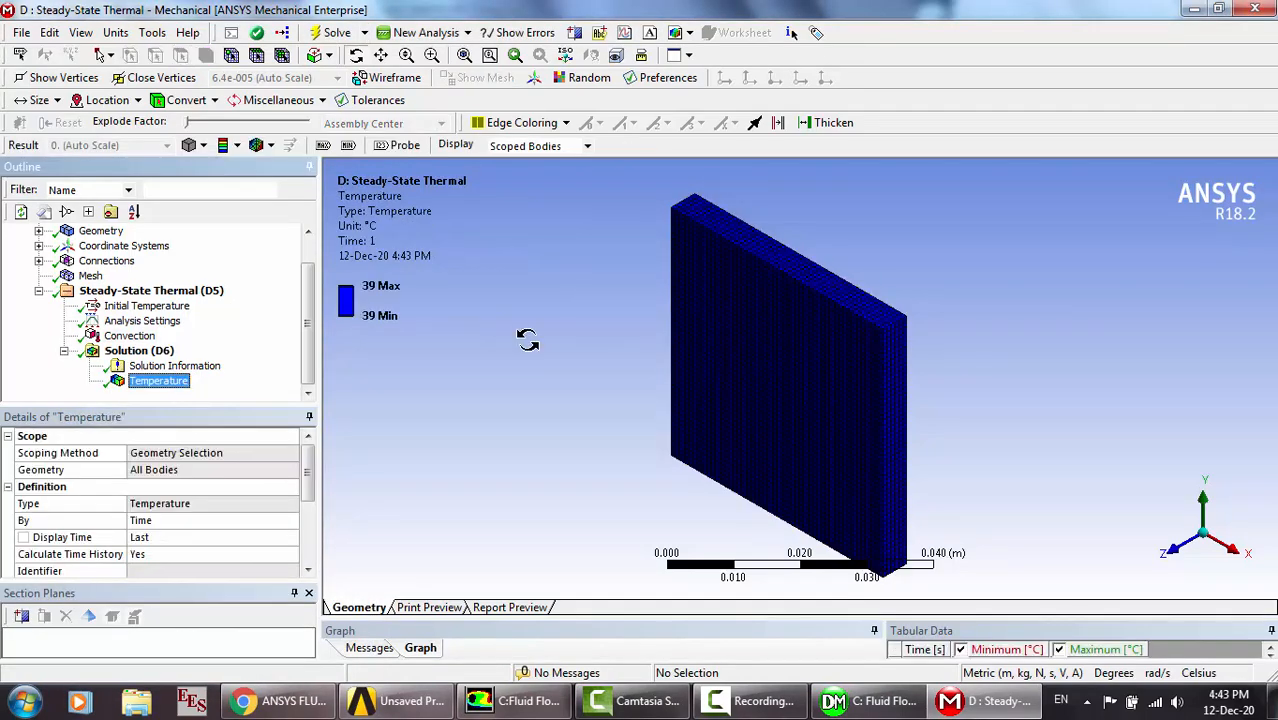
Add a second convection to the Steady-State Thermal analysis and scope it to the plate's opposite large face.
{"action": "left_click", "coordinate": [143, 296]}
{"action": "right_click", "coordinate": [143, 296]}
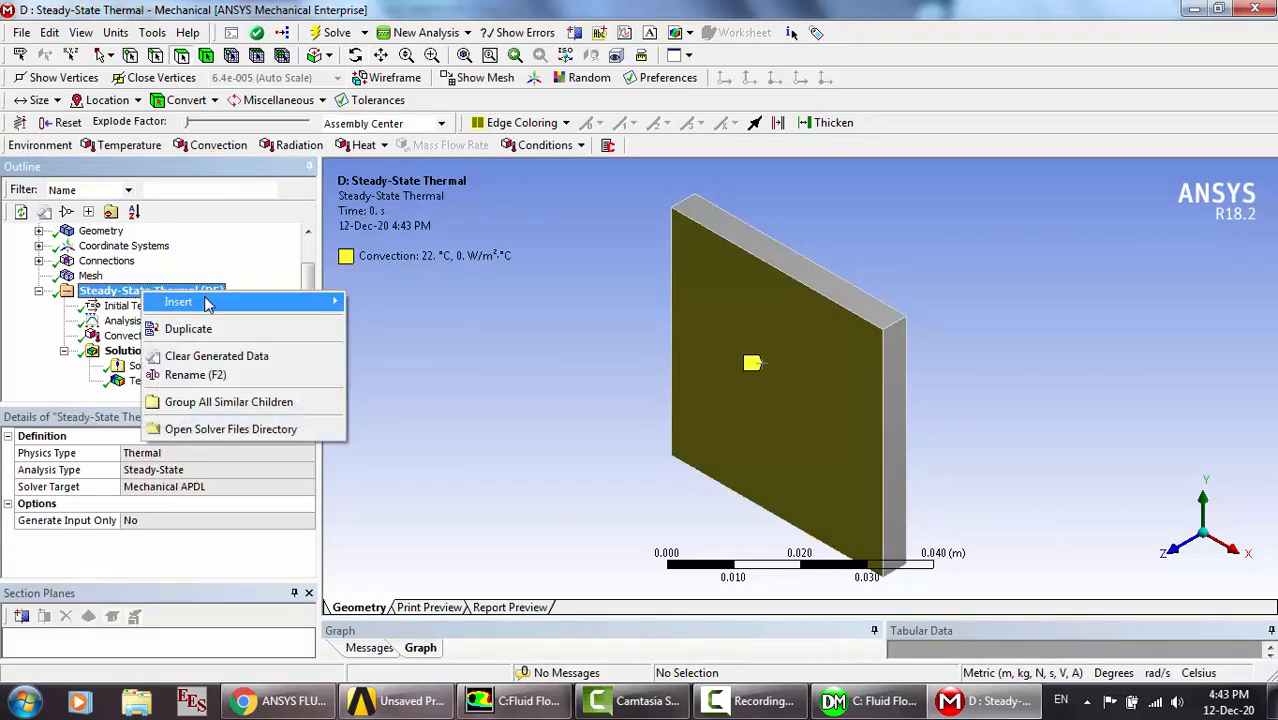
{"action": "mouse_move", "coordinate": [209, 304]}
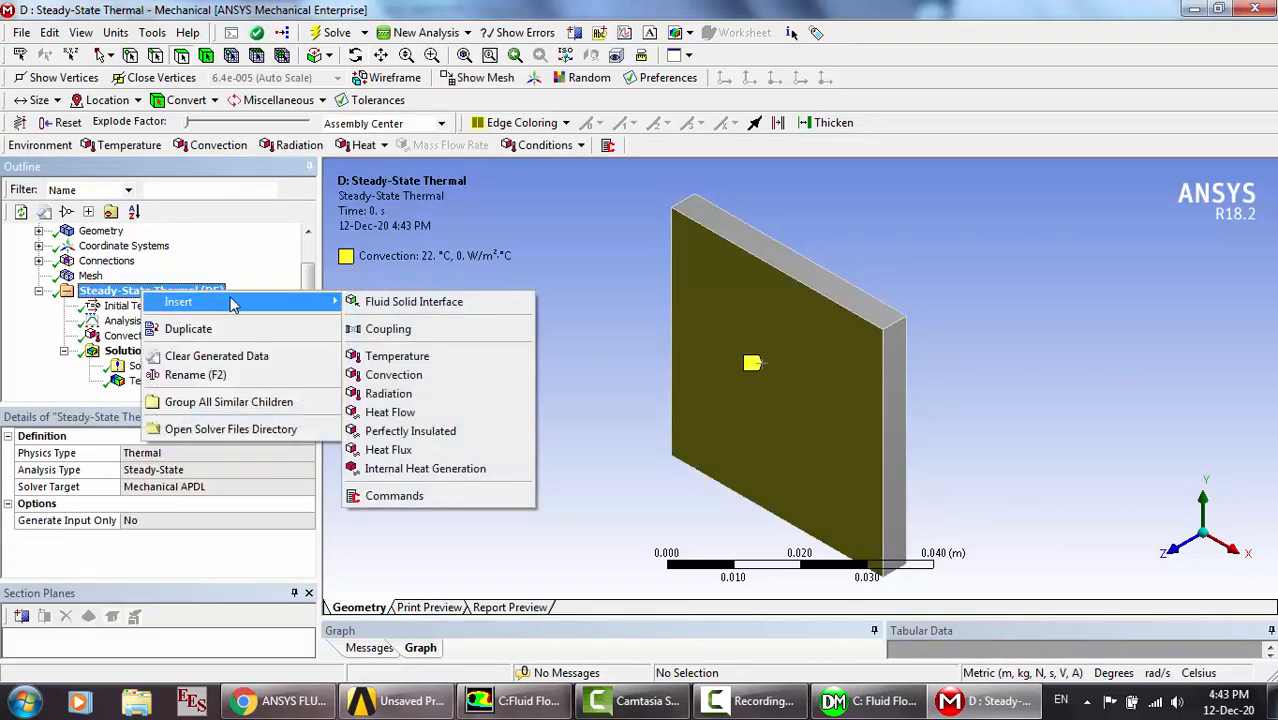
{"action": "left_click", "coordinate": [394, 376]}
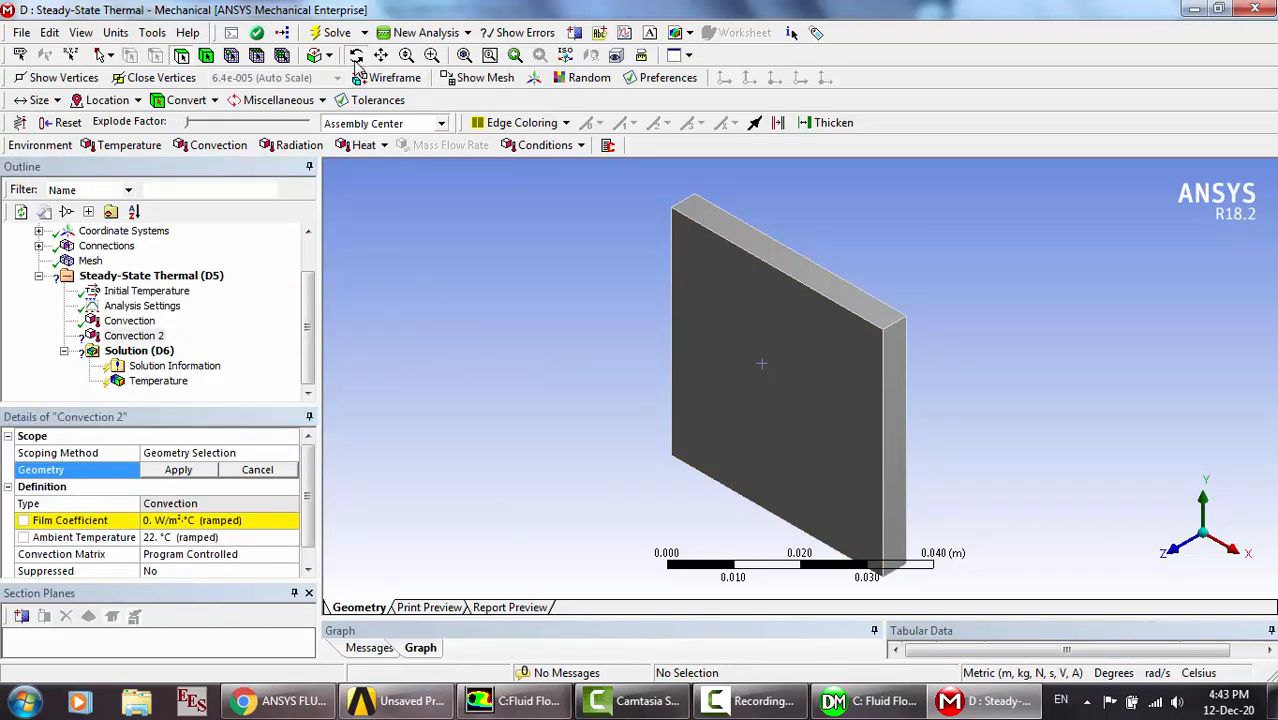
{"action": "middle_click_drag", "start_coordinate": [909, 451], "coordinate": [760, 450]}
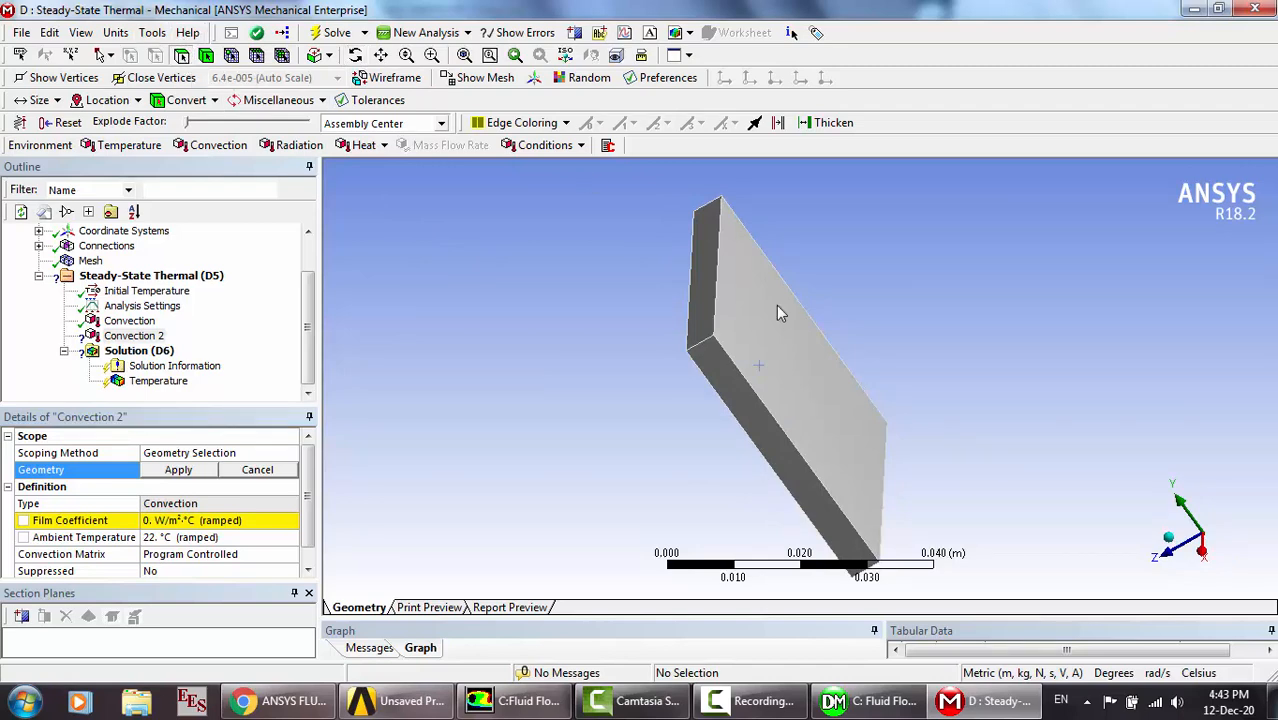
{"action": "left_click", "coordinate": [787, 342]}
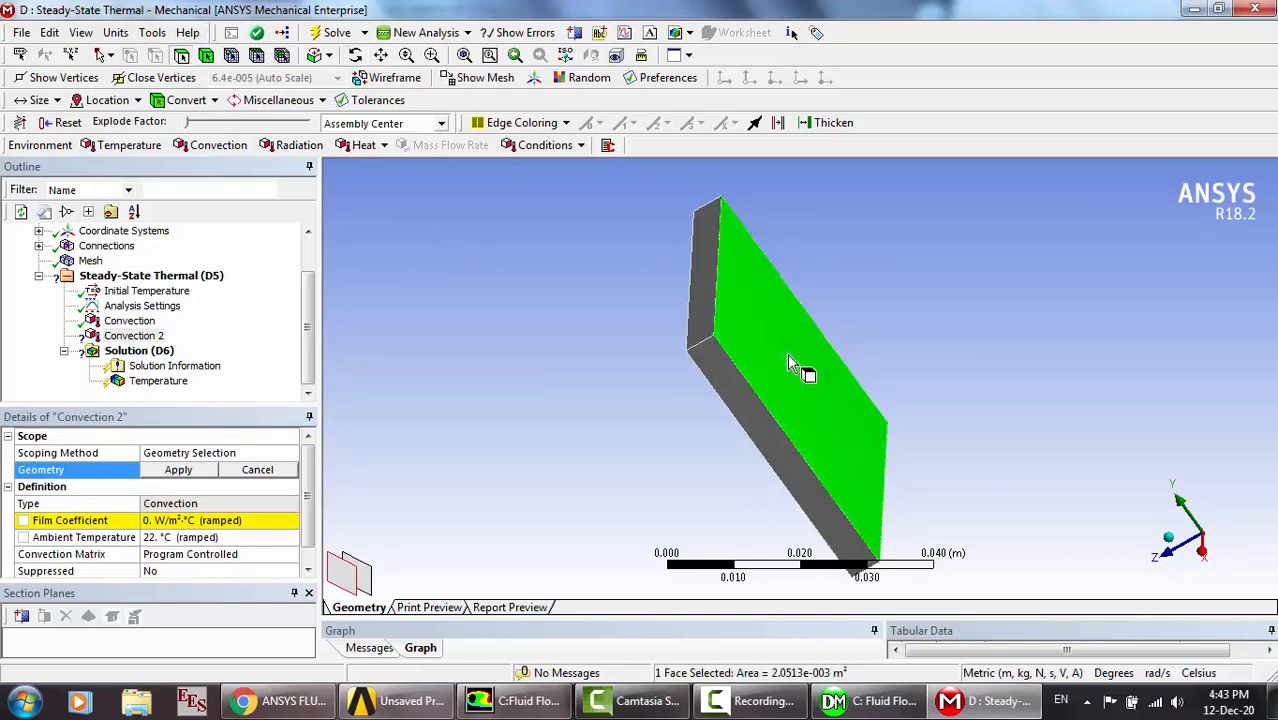
{"action": "left_click", "coordinate": [176, 473]}
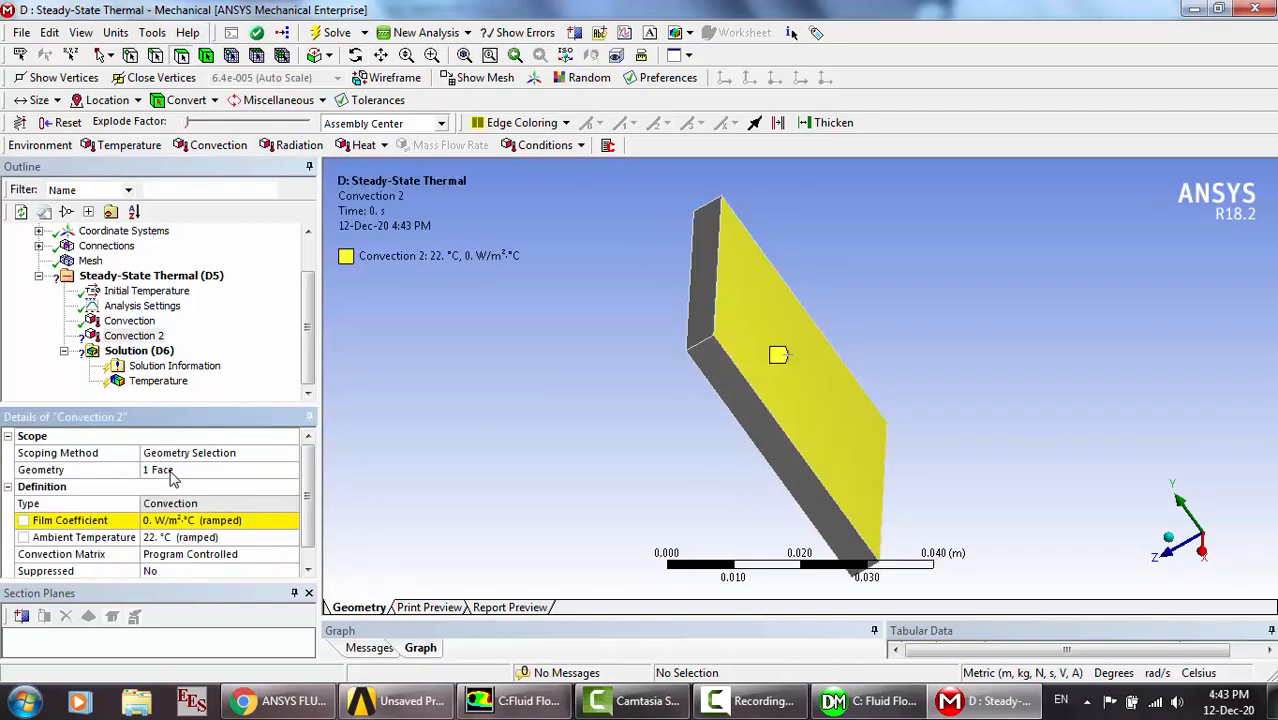
Give the second convection a film coefficient of 10 W/m²·°C and an ambient temperature of 27 °C.
{"action": "left_click", "coordinate": [176, 521]}
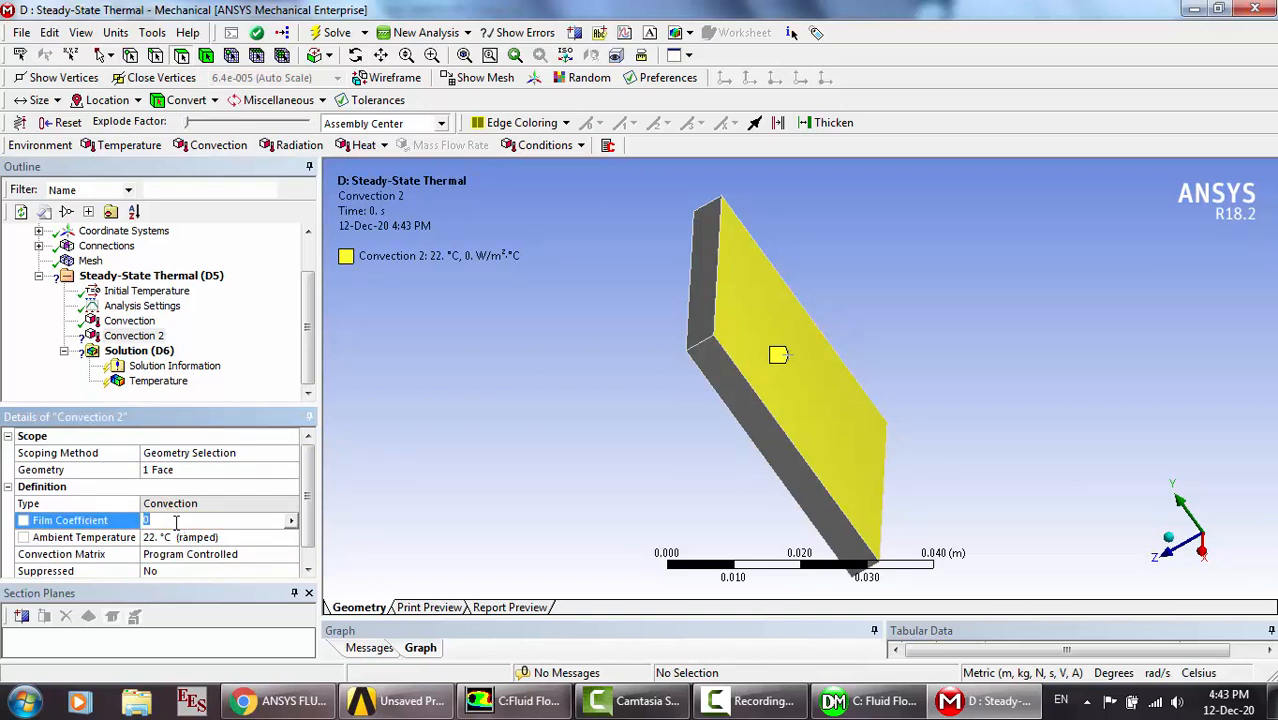
{"action": "type", "text": "10"}
{"action": "key", "text": "Return"}
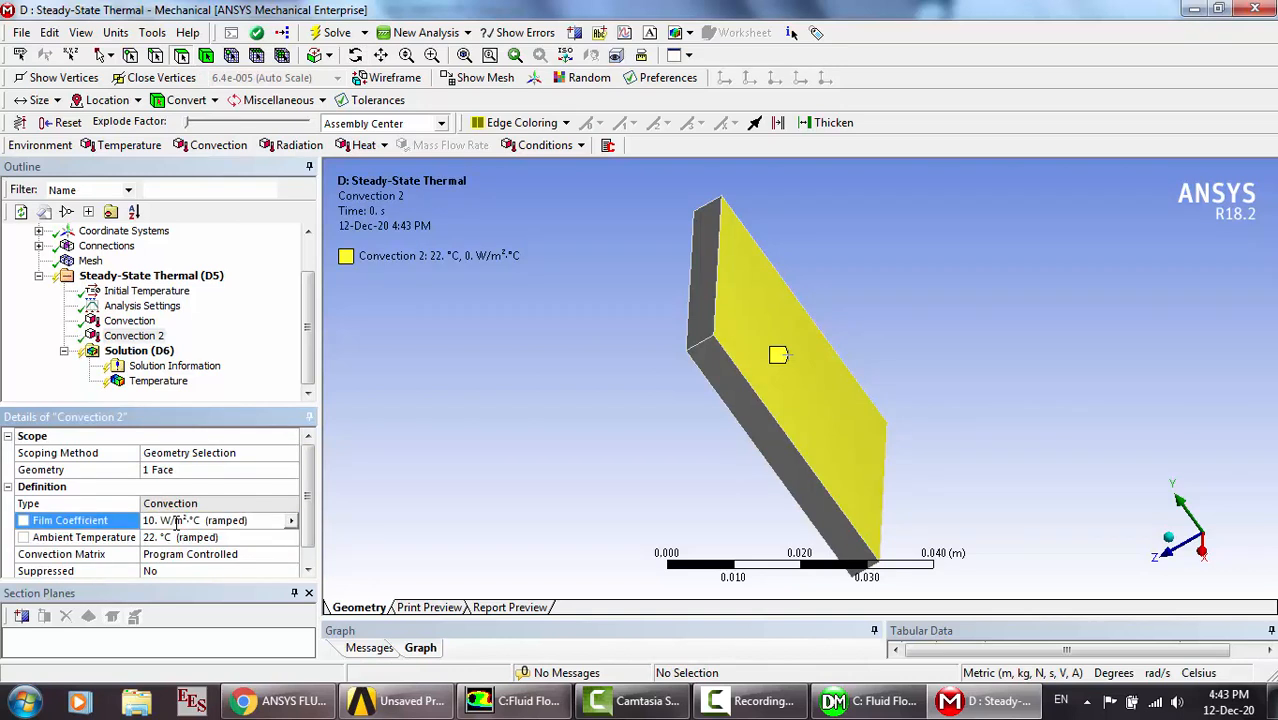
{"action": "left_click", "coordinate": [176, 537]}
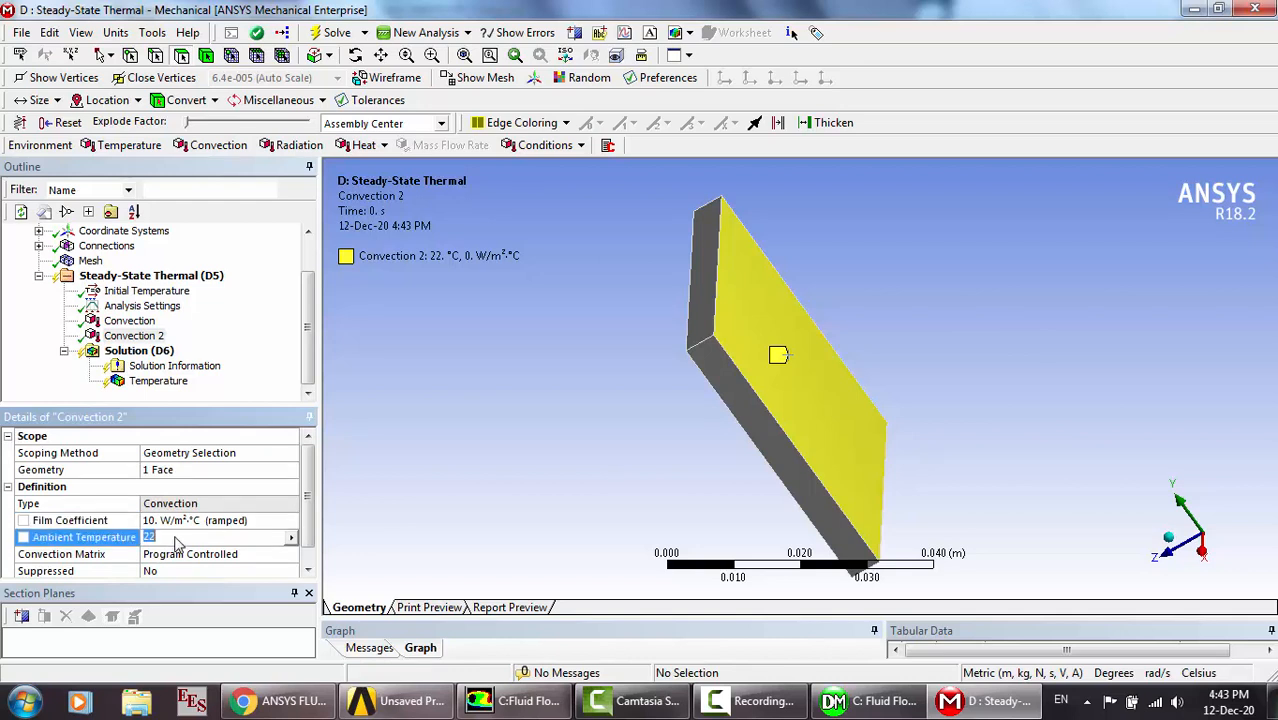
{"action": "type", "text": "27"}
{"action": "key", "text": "Return"}
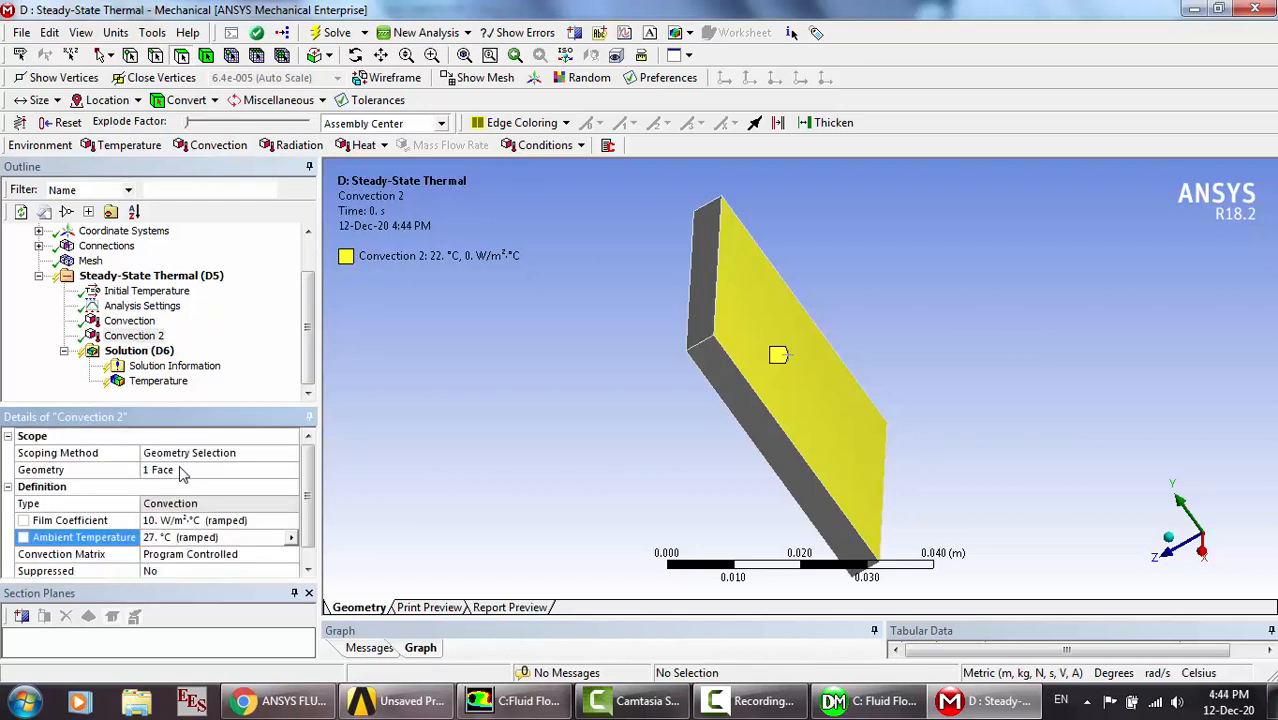
Set the first convection's ambient temperature to 27 °C and its film coefficient to 10 W/m²·°C.
{"action": "left_click", "coordinate": [128, 321]}
{"action": "left_click", "coordinate": [188, 536]}
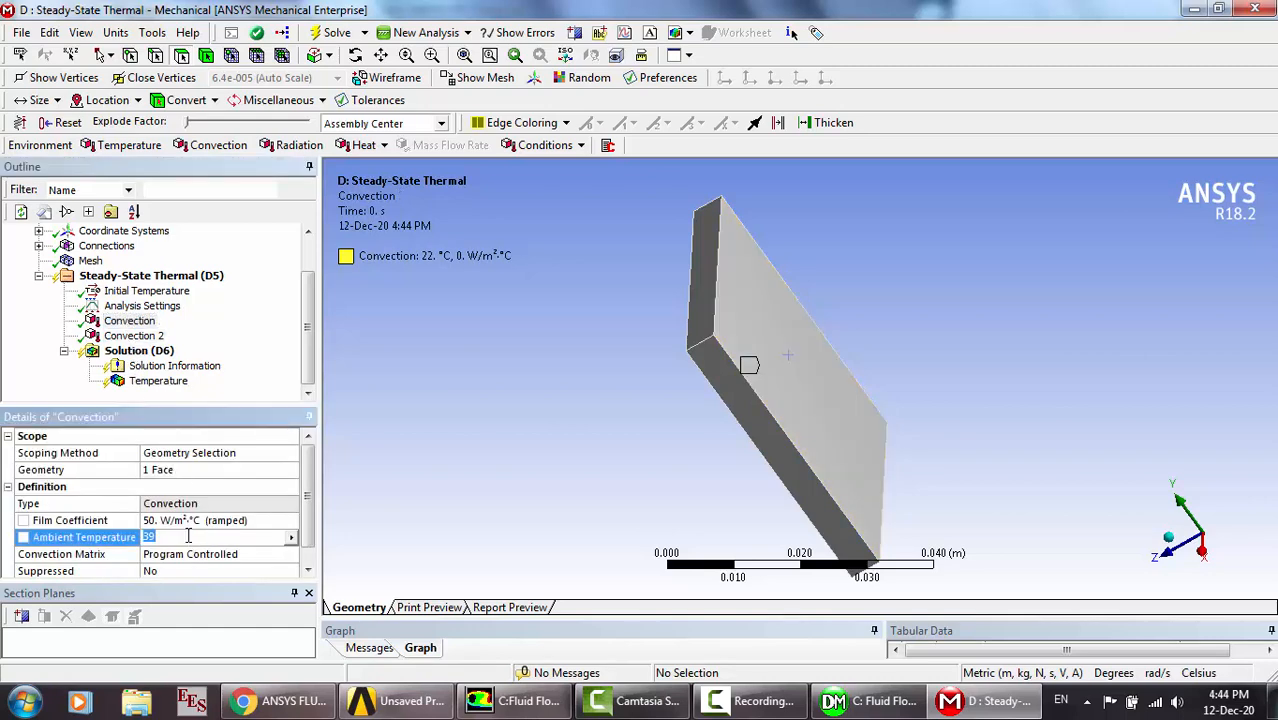
{"action": "type", "text": "27"}
{"action": "key", "text": "Return"}
{"action": "left_click", "coordinate": [174, 520]}
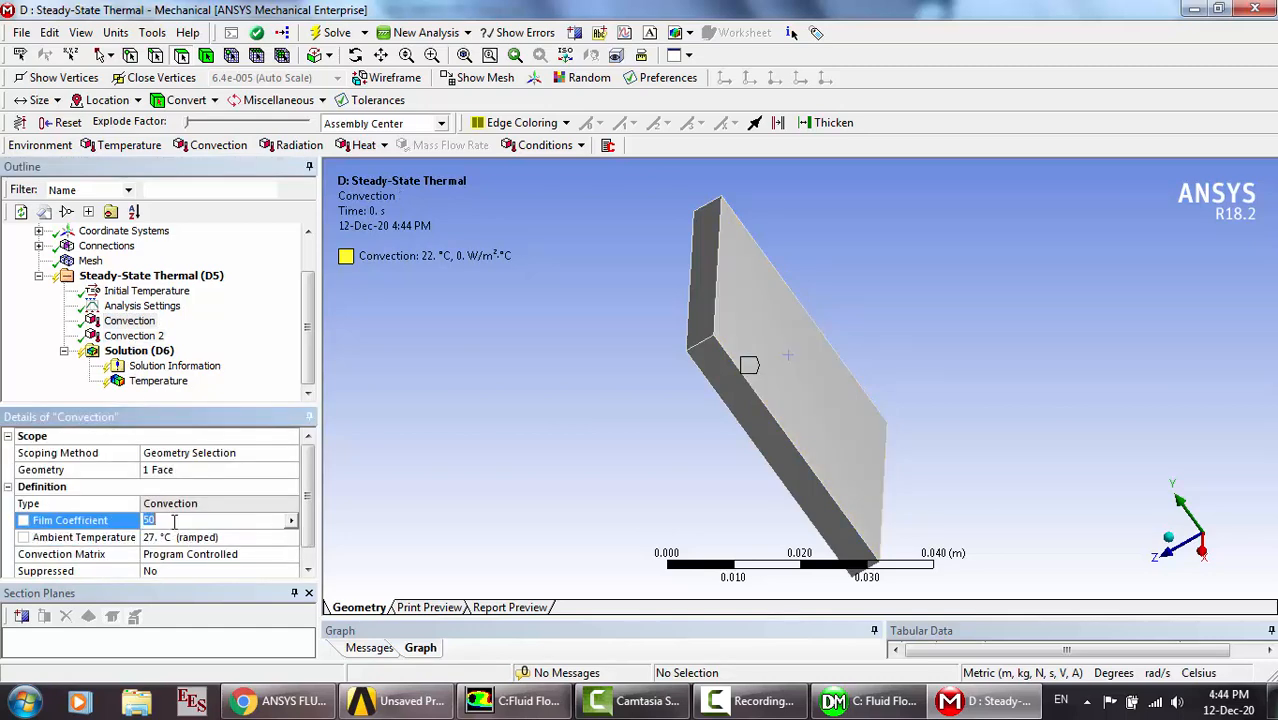
{"action": "type", "text": "10"}
{"action": "key", "text": "Return"}
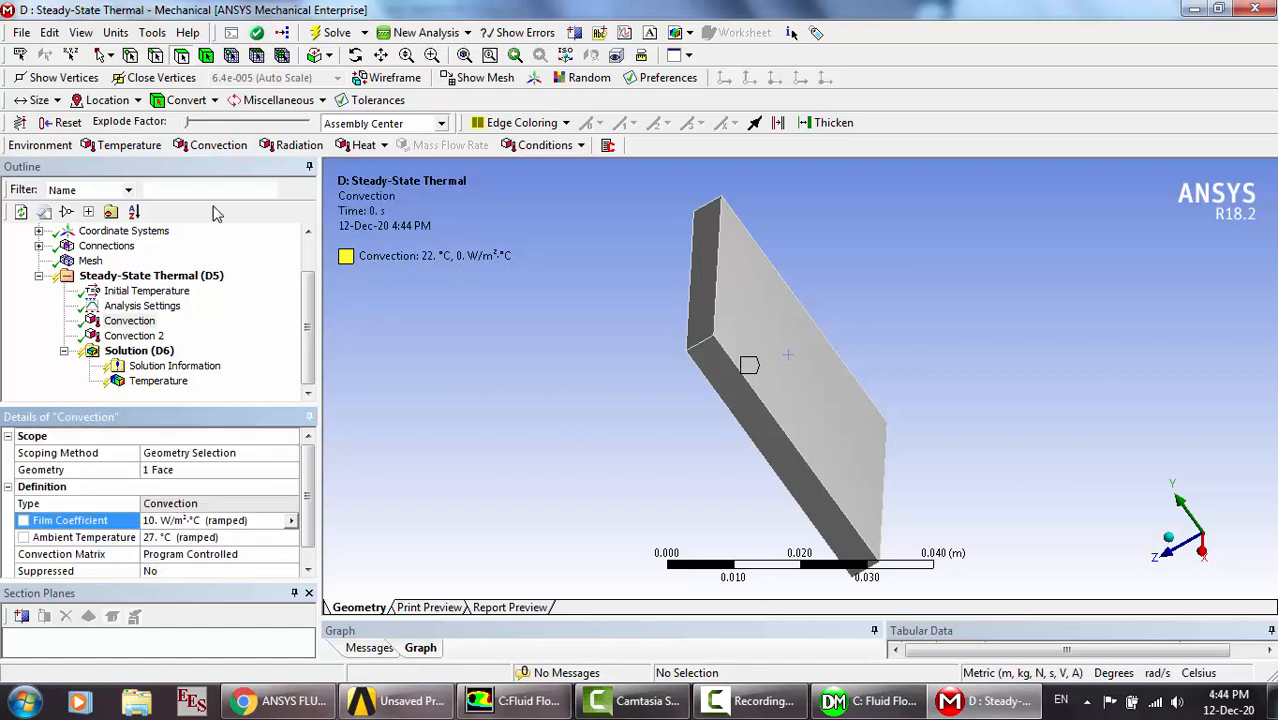
Solve the analysis with both convections and display the Temperature result on the plate.
{"action": "left_click", "coordinate": [323, 37]}
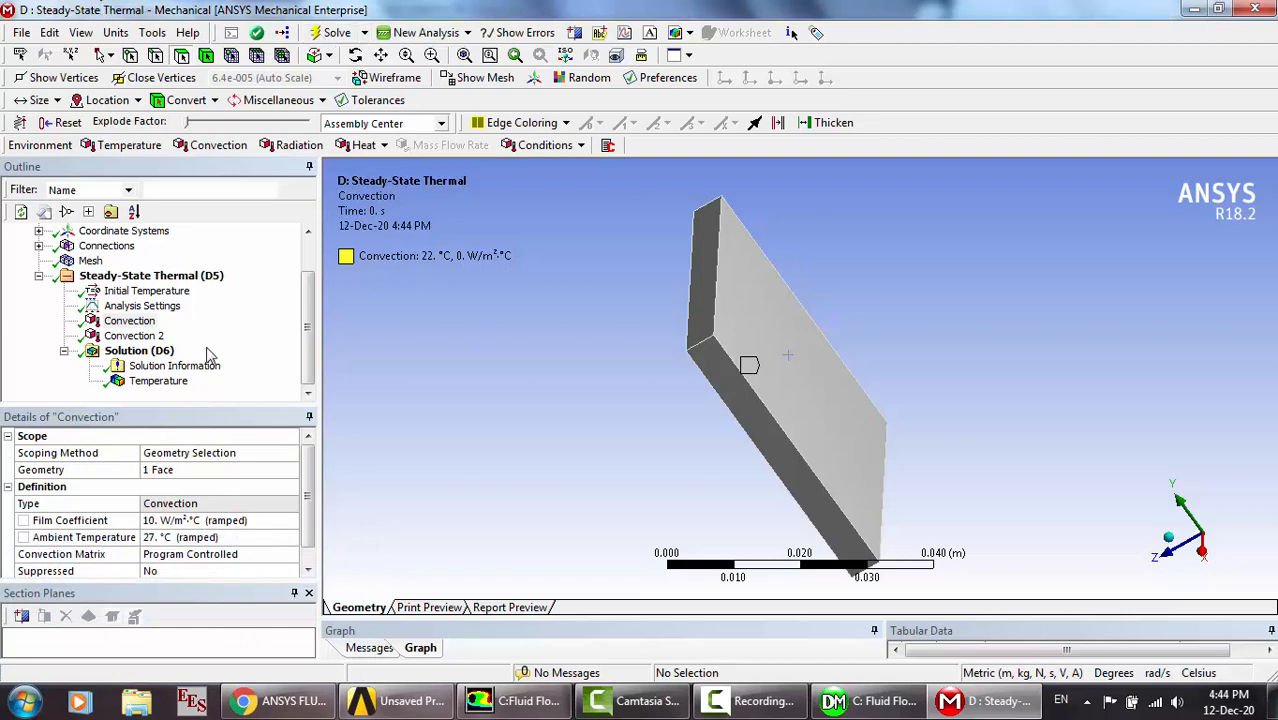
{"action": "left_click", "coordinate": [163, 382]}
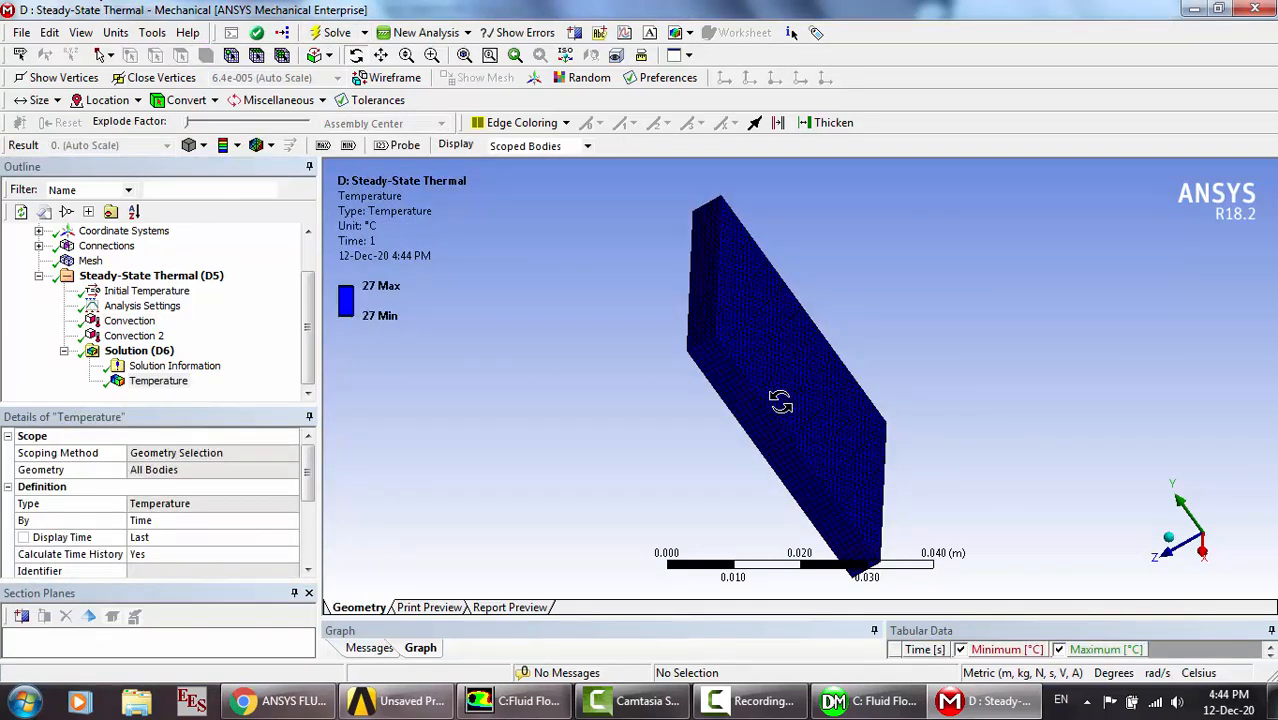
{"action": "left_click_drag", "start_coordinate": [770, 394], "coordinate": [857, 386]}
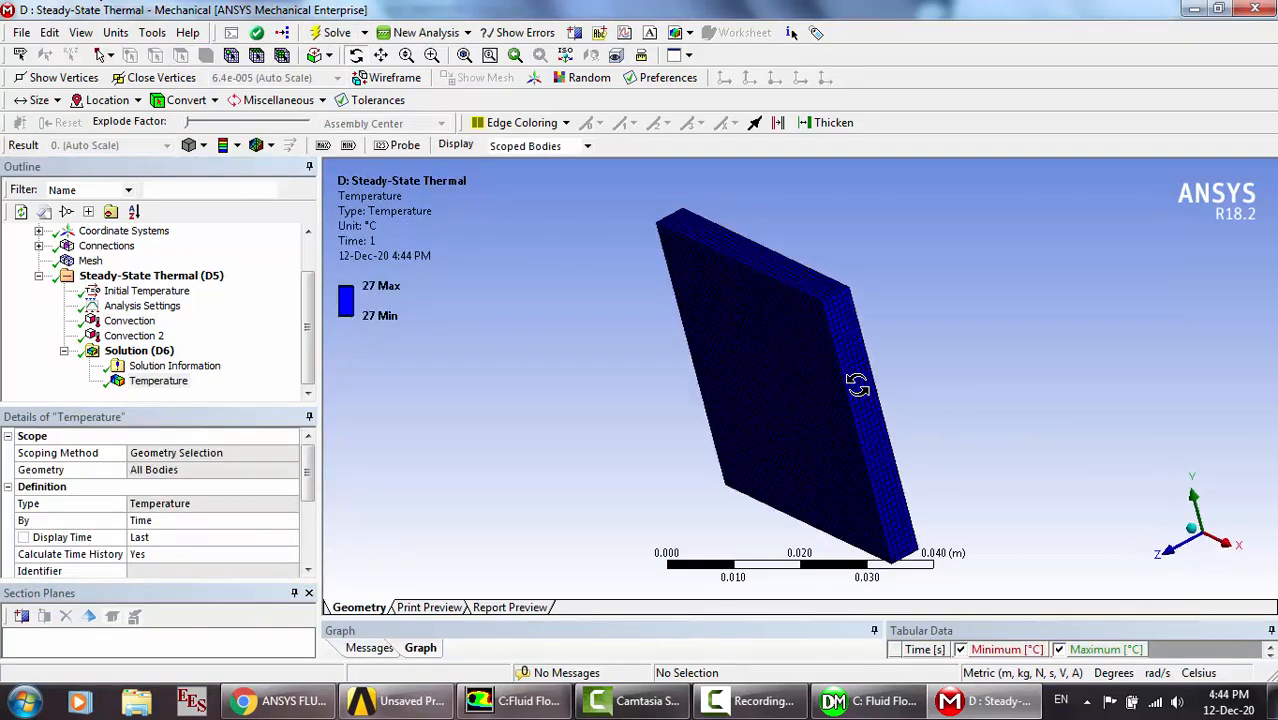
Raise the first convection's film coefficient to 50 W/m²·°C, re-solve and display the Temperature result.
{"action": "left_click", "coordinate": [148, 337]}
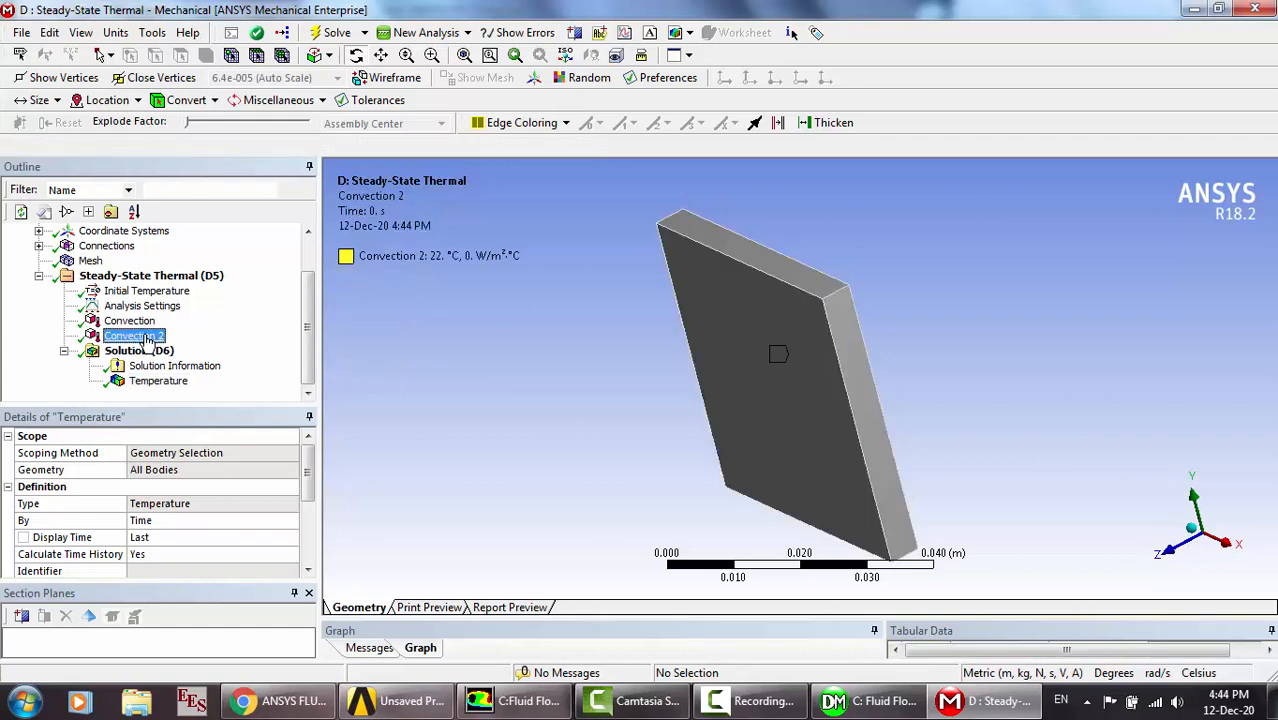
{"action": "left_click", "coordinate": [130, 321]}
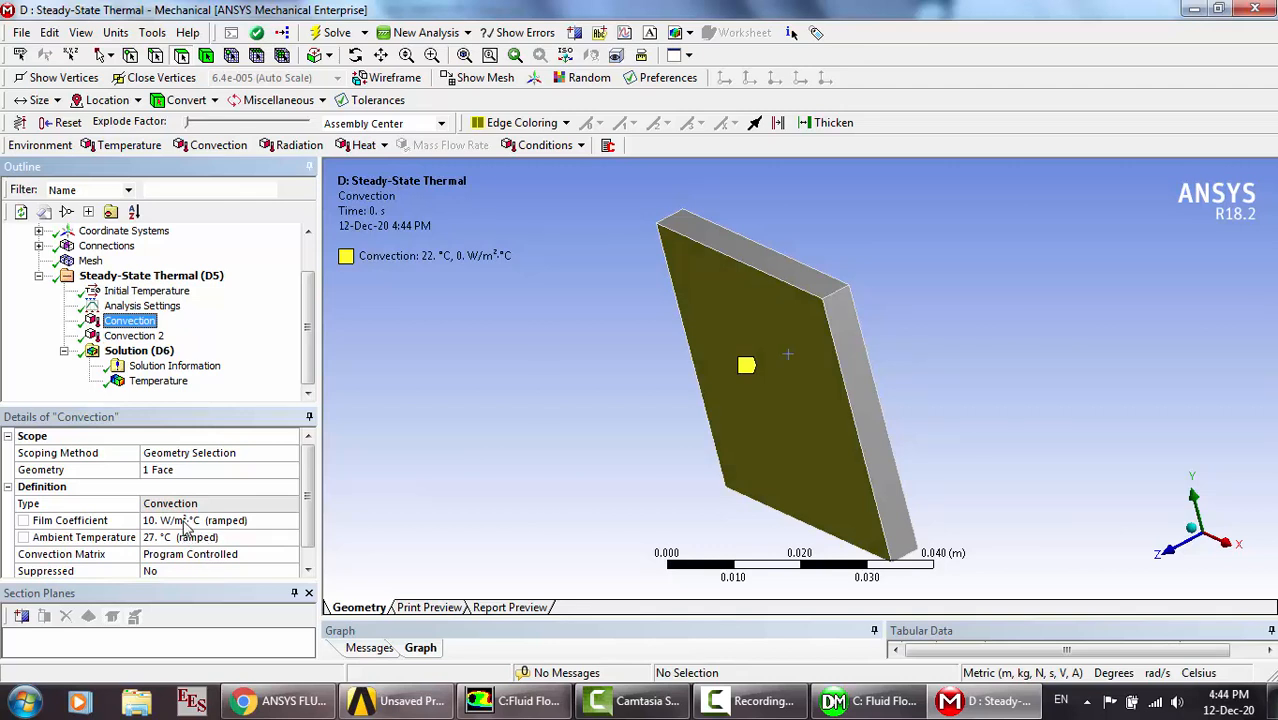
{"action": "left_click", "coordinate": [185, 521]}
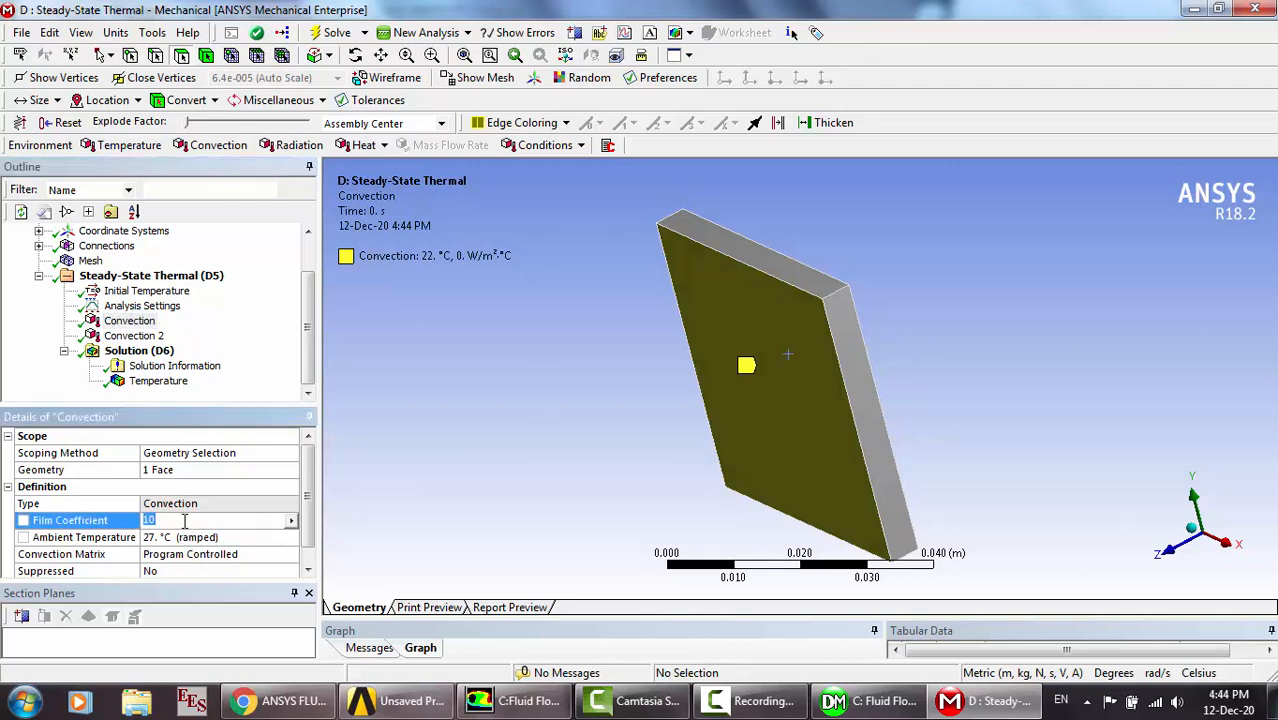
{"action": "key", "text": "Return"}
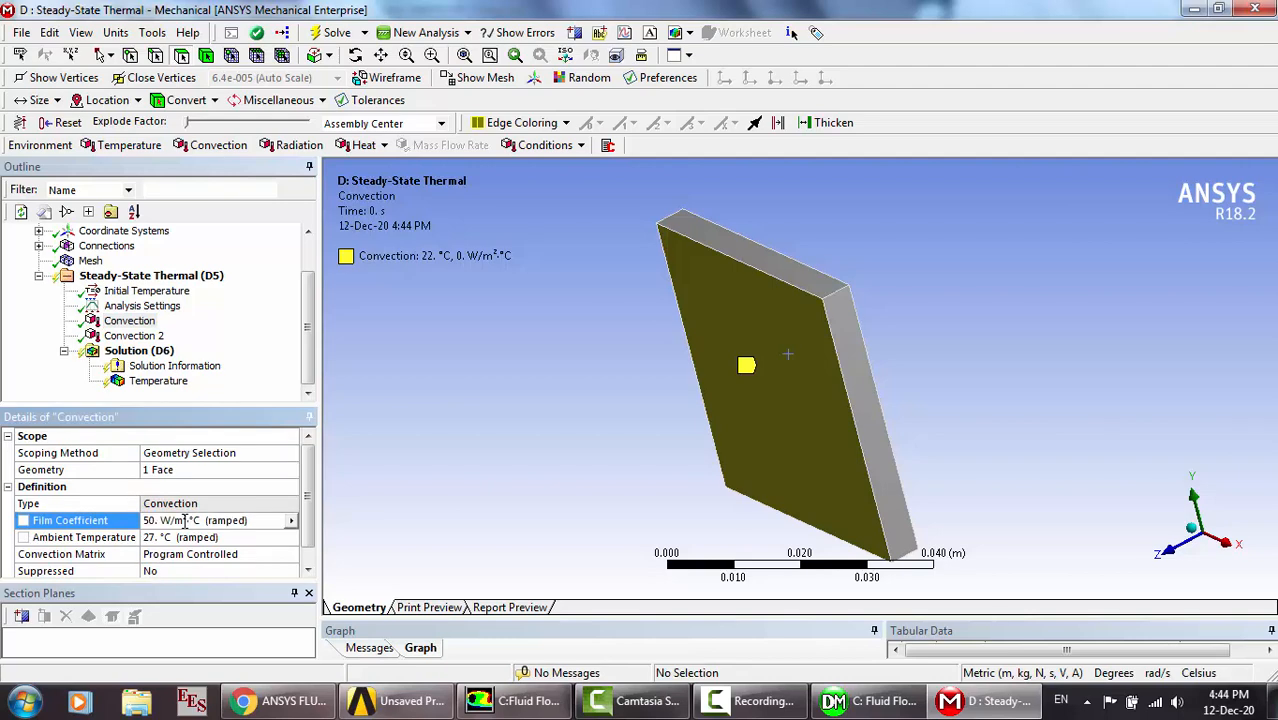
{"action": "left_click", "coordinate": [331, 33]}
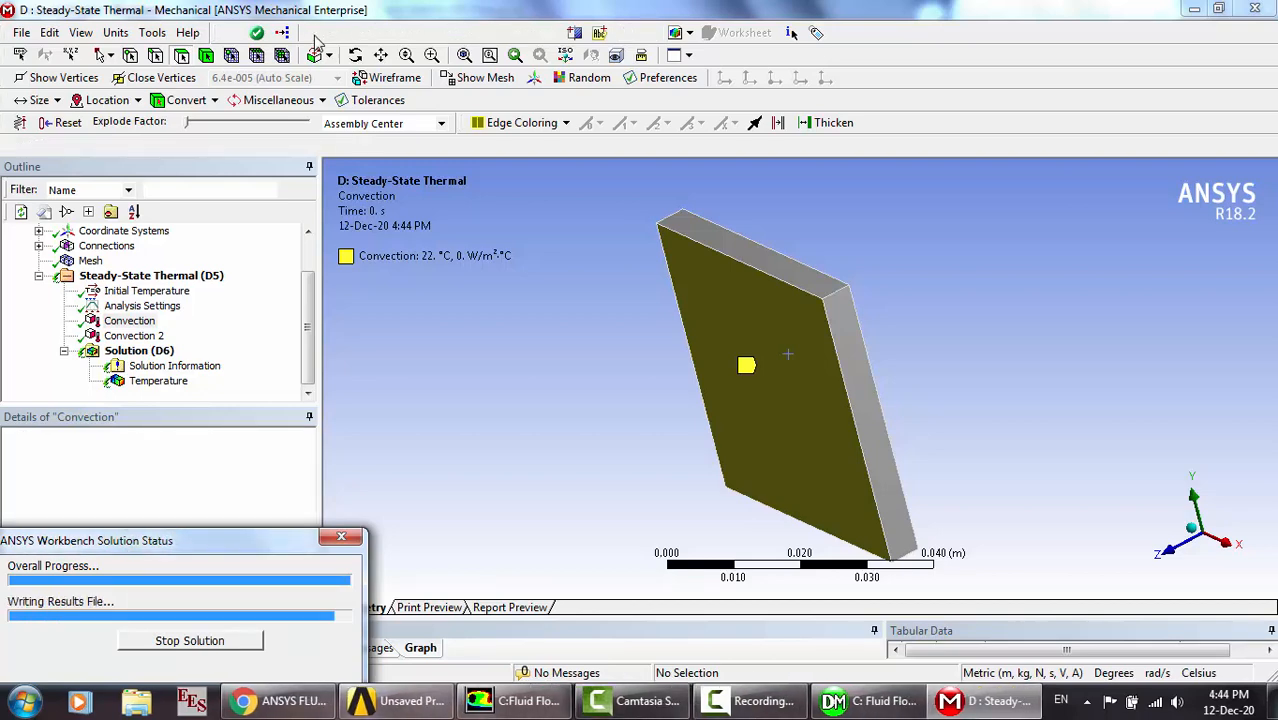
{"action": "left_click", "coordinate": [145, 382]}
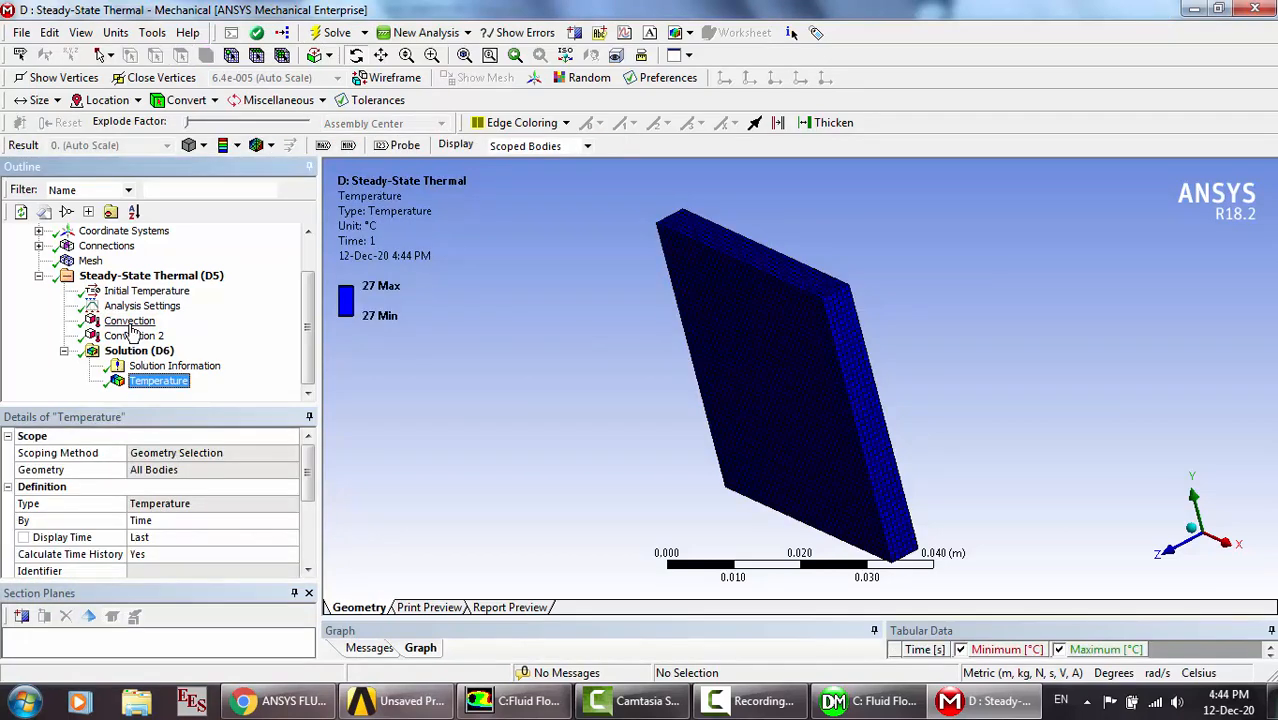
Set the first convection's film coefficient to 10 W/m²·°C and its ambient temperature to 35 °C.
{"action": "left_click", "coordinate": [130, 322]}
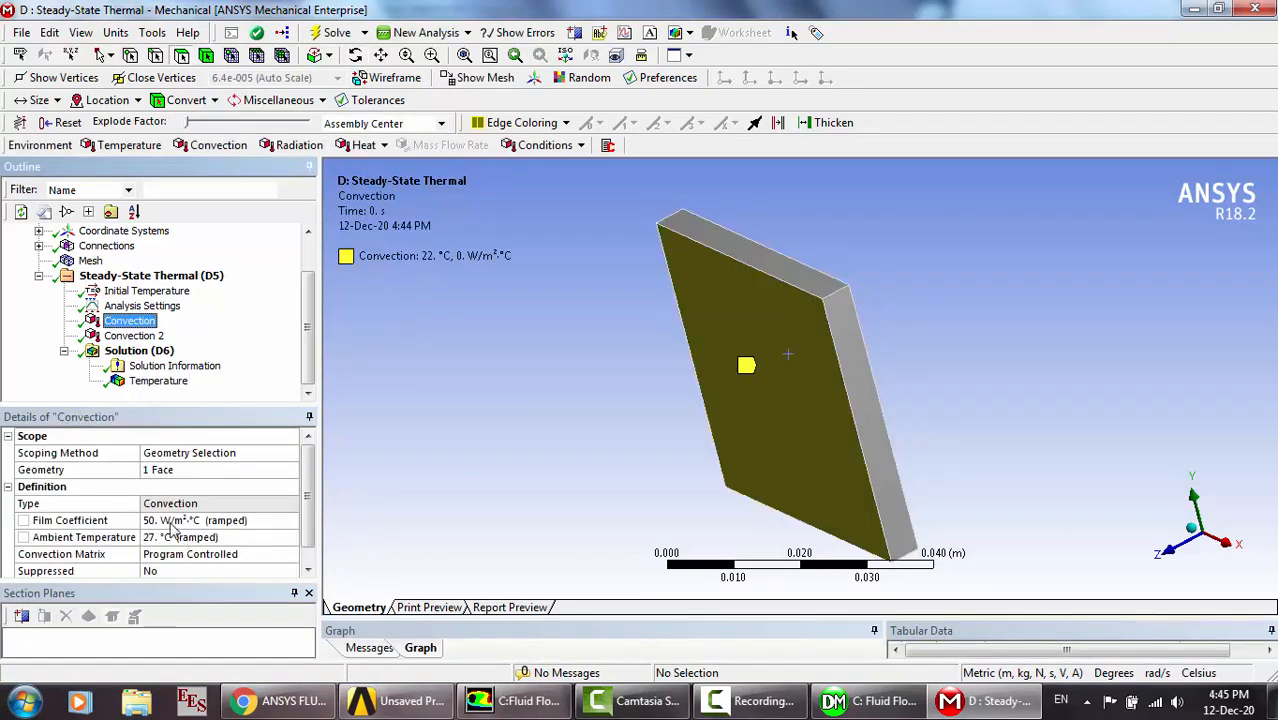
{"action": "left_click", "coordinate": [172, 520]}
{"action": "type", "text": "10"}
{"action": "key", "text": "Return"}
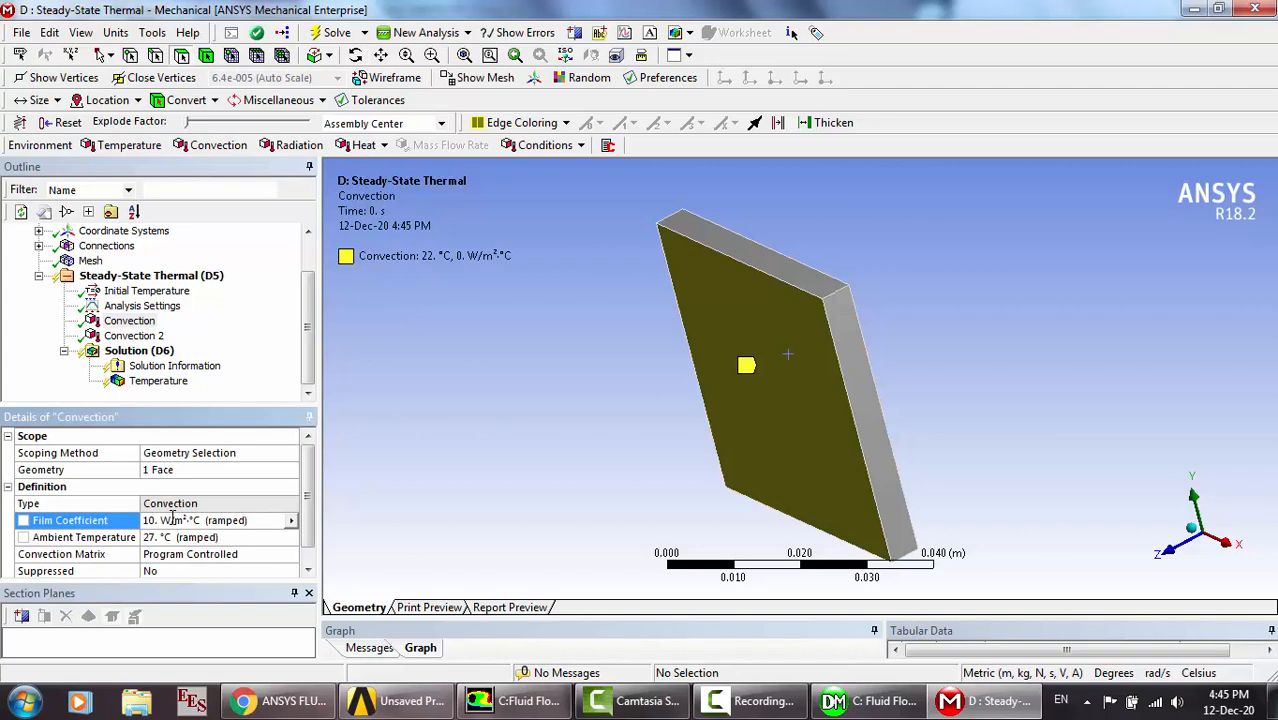
{"action": "left_click", "coordinate": [205, 537]}
{"action": "type", "text": "35"}
{"action": "key", "text": "Return"}
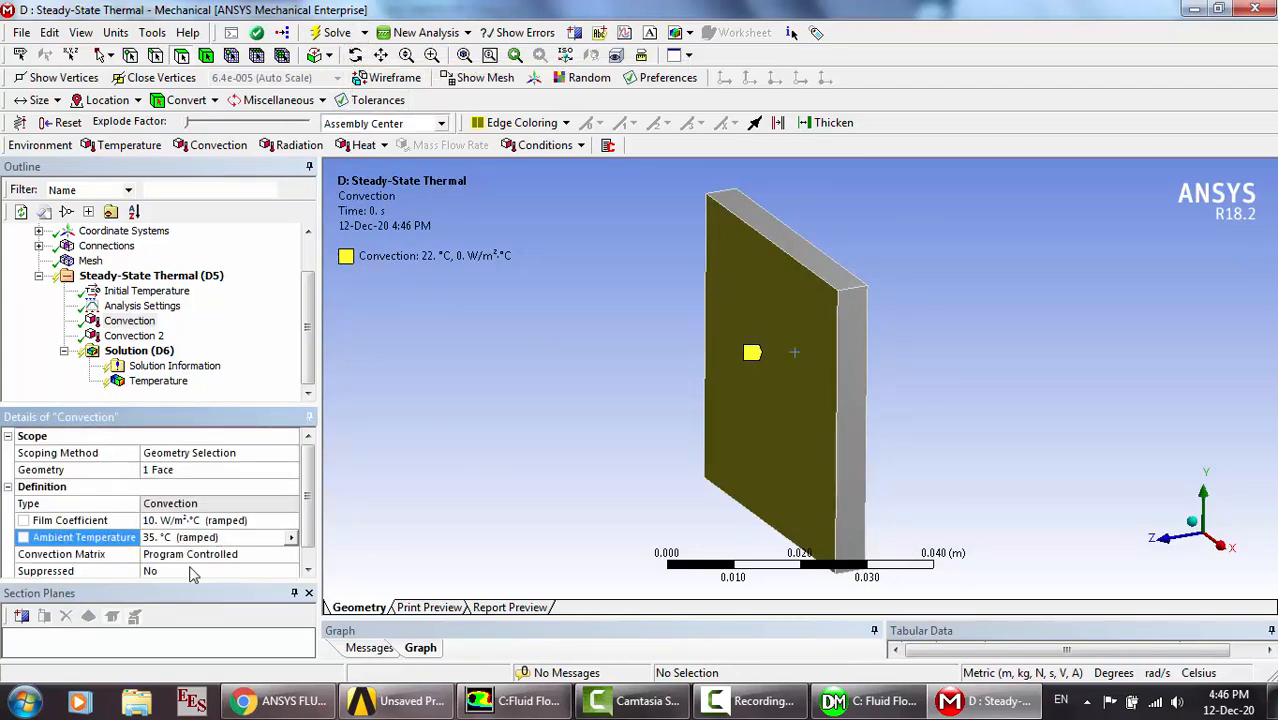
Re-solve with the changed first convection and inspect the Temperature result across the plate's thickness.
{"action": "left_click", "coordinate": [335, 33]}
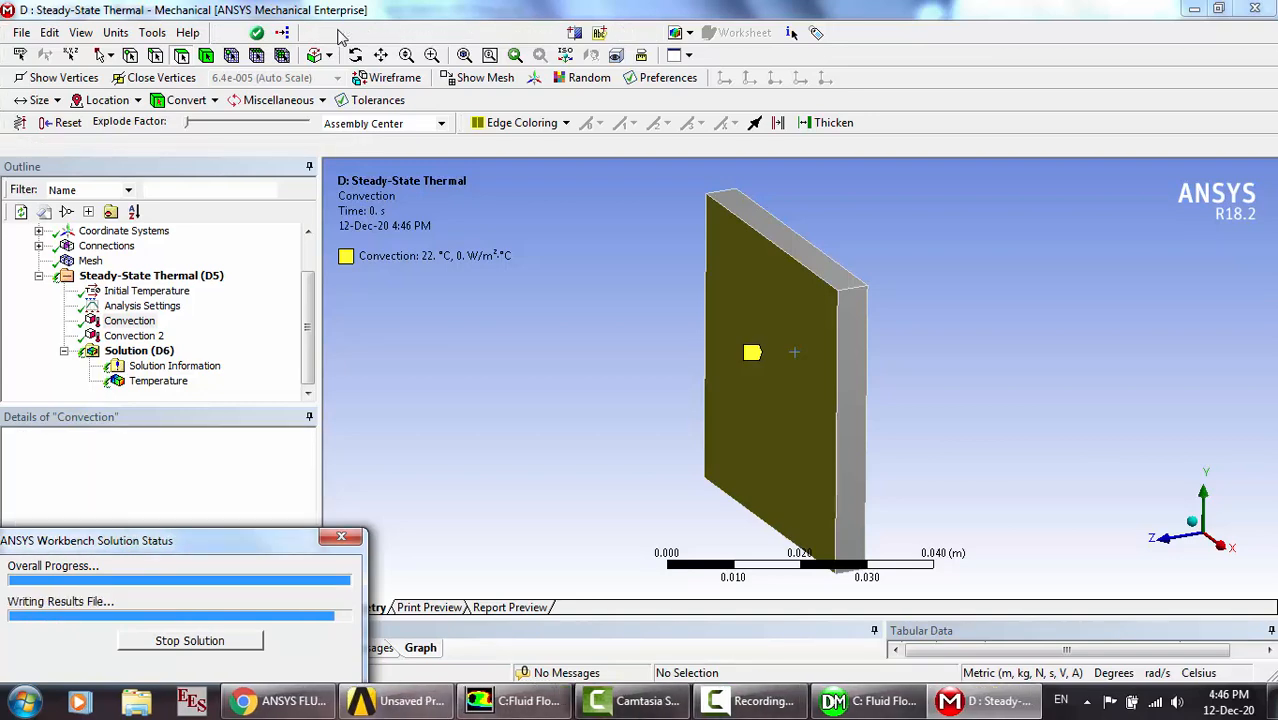
{"action": "left_click", "coordinate": [156, 381]}
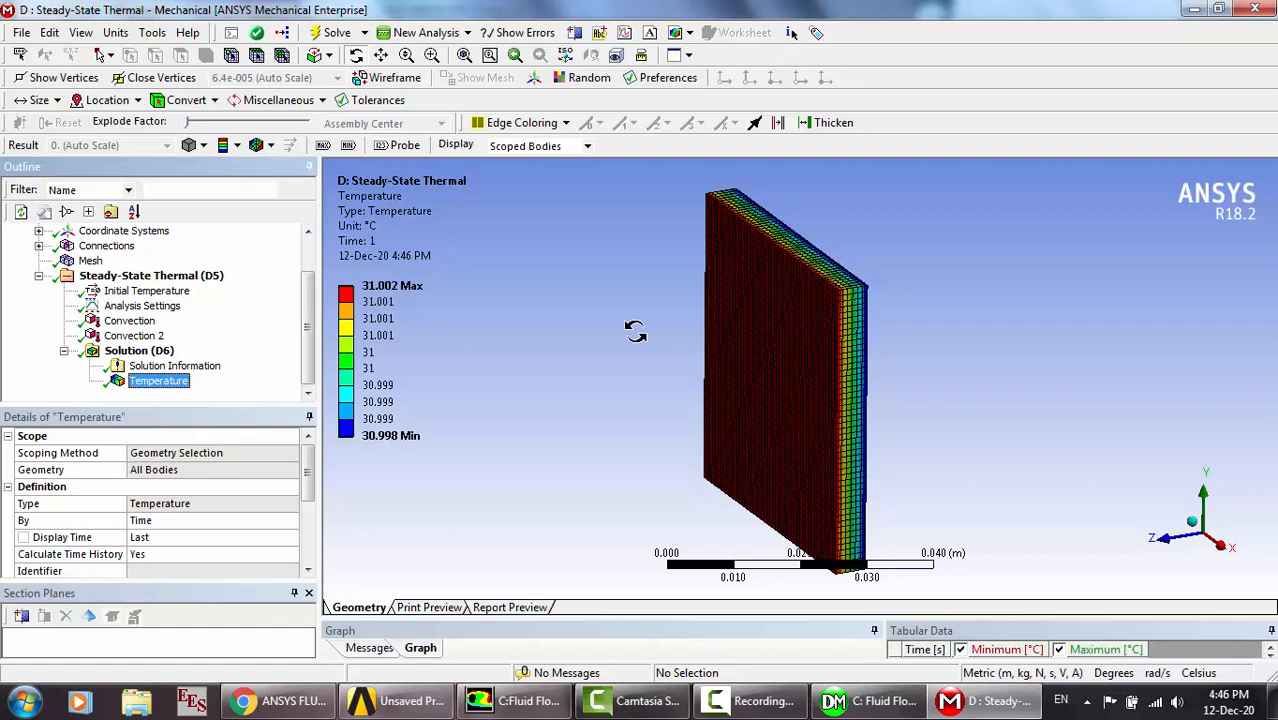
{"action": "mouse_move", "coordinate": [810, 336]}
{"action": "left_mouse_down"}
{"action": "mouse_move", "coordinate": [710, 333]}
{"action": "mouse_move", "coordinate": [925, 280]}
{"action": "mouse_move", "coordinate": [803, 326]}
{"action": "left_mouse_up"}
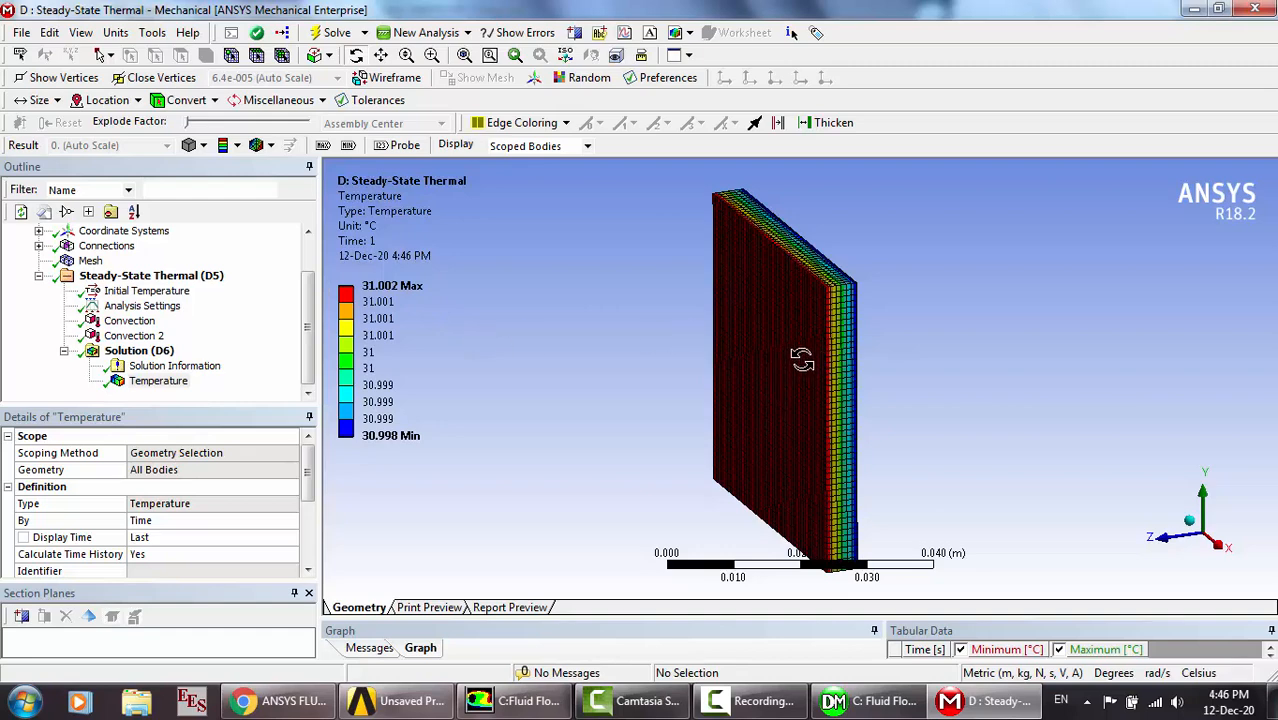
{"action": "left_click_drag", "start_coordinate": [785, 360], "coordinate": [823, 356]}
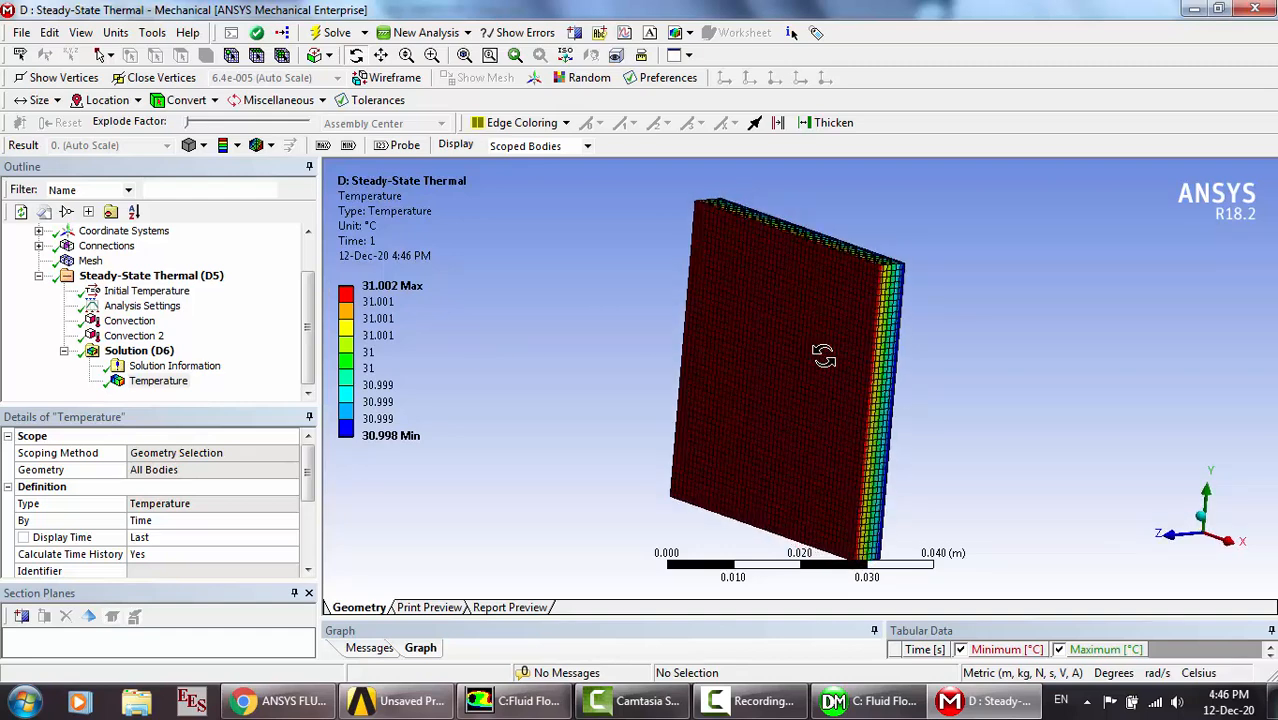
Compare the film coefficients and ambient temperatures of both convections with the Temperature result.
{"action": "left_click", "coordinate": [135, 322]}
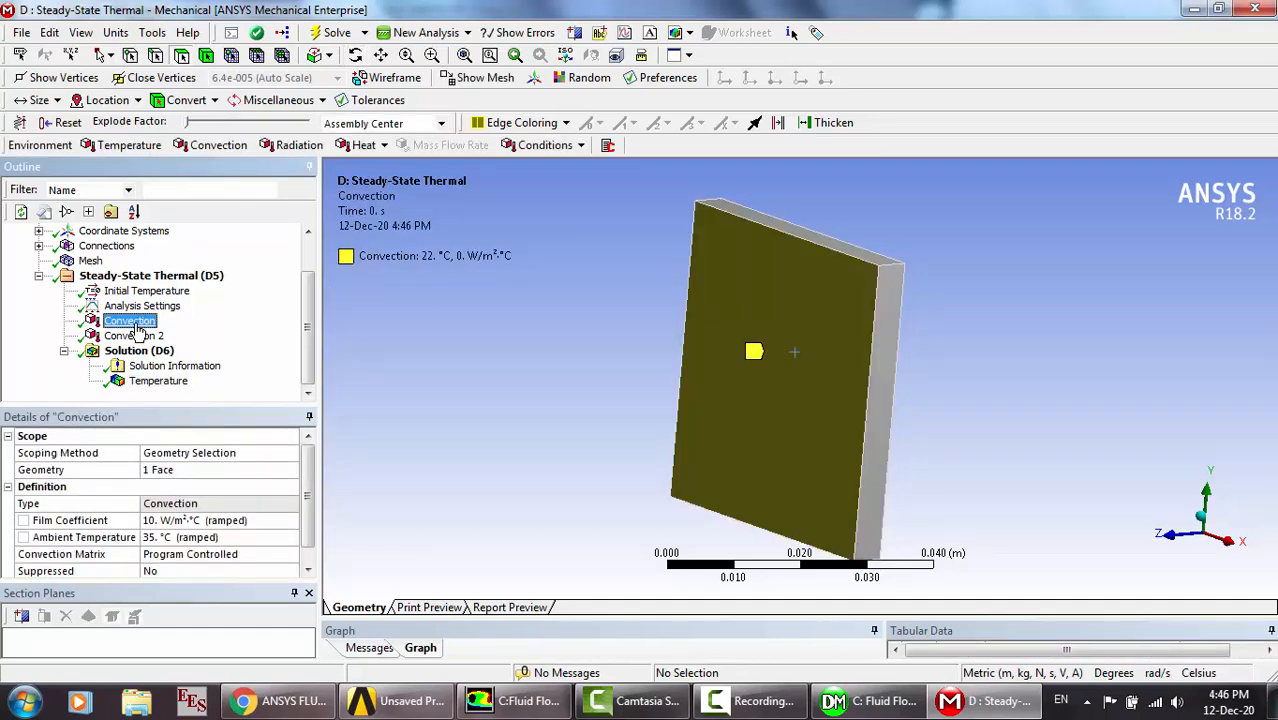
{"action": "left_click", "coordinate": [140, 340]}
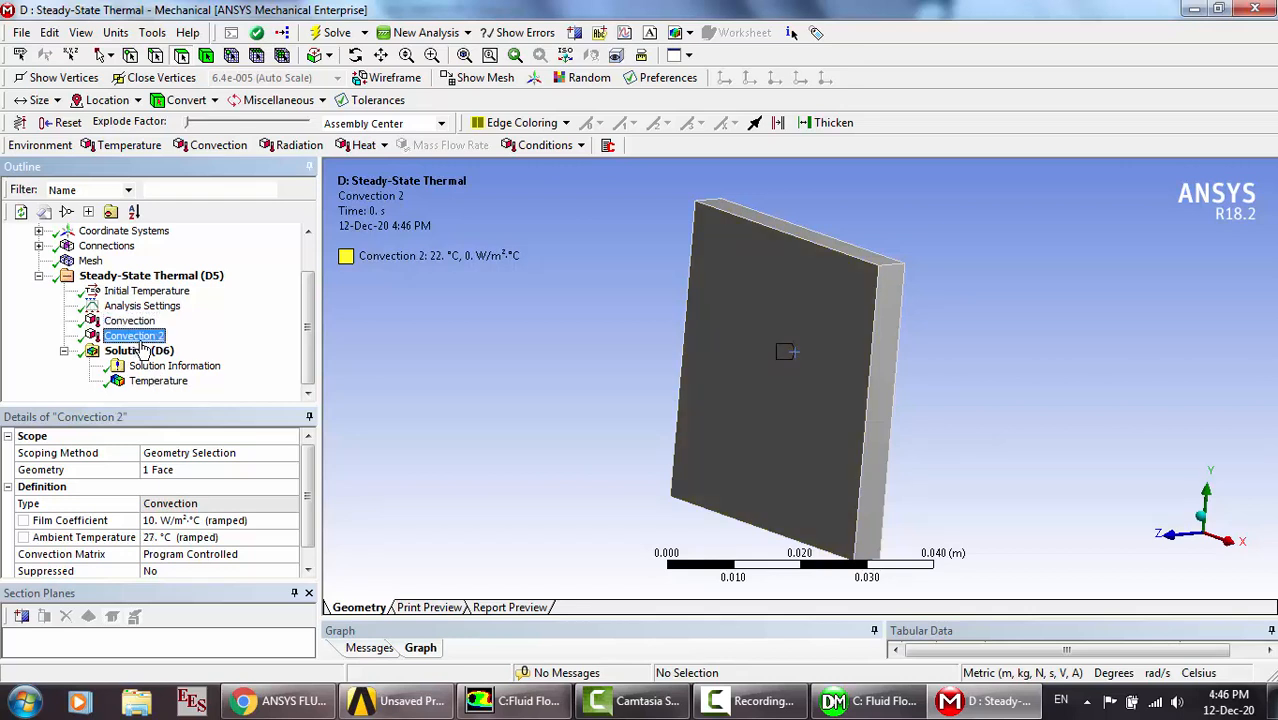
{"action": "left_click", "coordinate": [122, 322]}
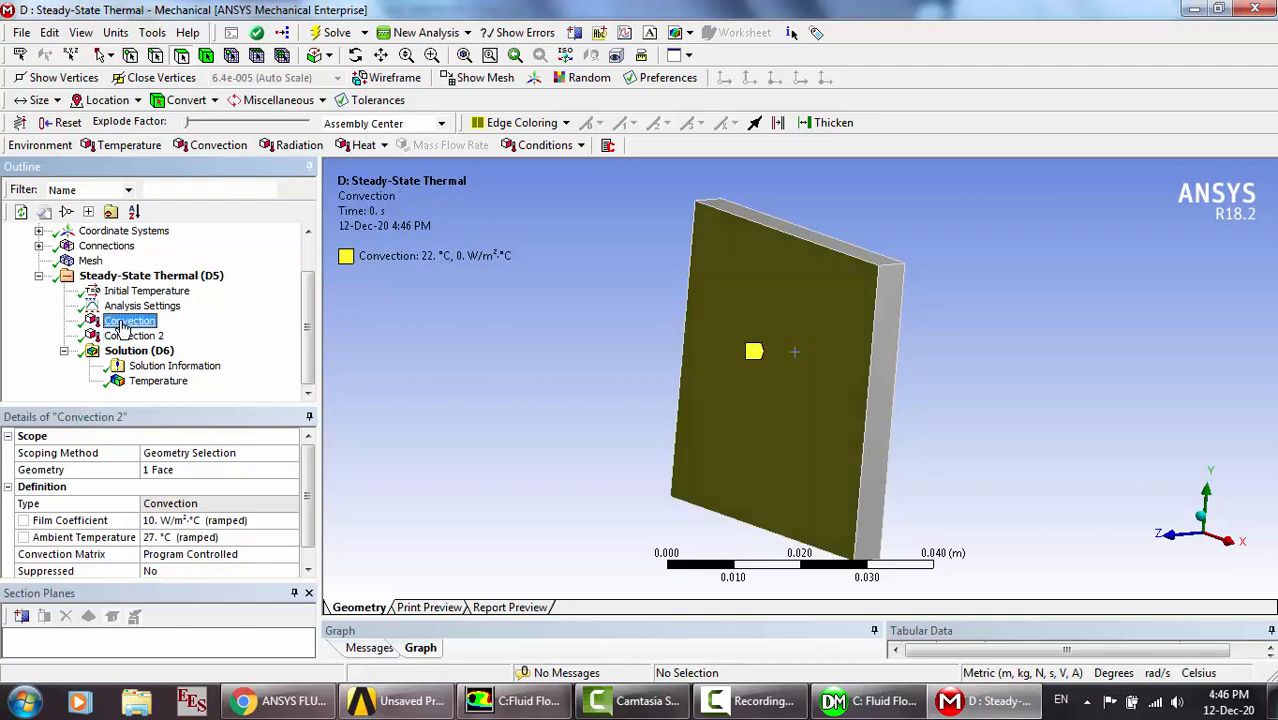
{"action": "left_click", "coordinate": [146, 384]}
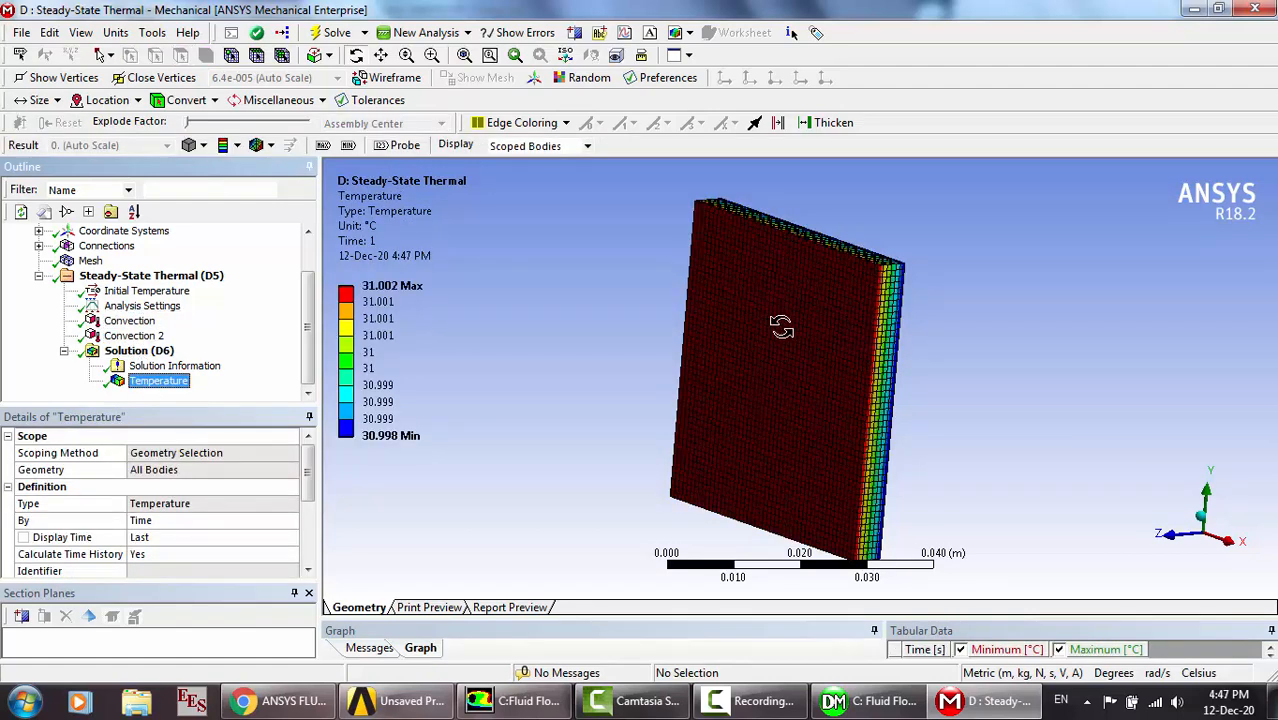
{"action": "left_click_drag", "start_coordinate": [781, 328], "coordinate": [758, 330]}
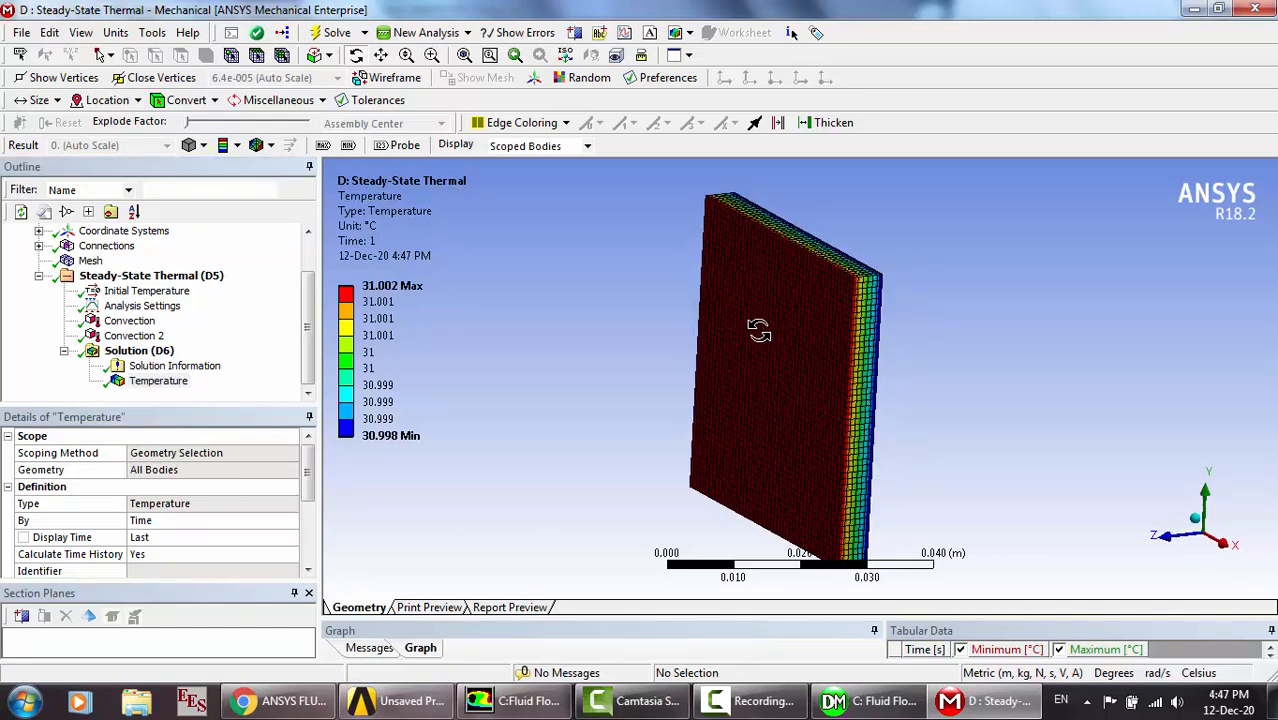
{"action": "left_click", "coordinate": [133, 337]}
{"action": "left_click", "coordinate": [130, 321]}
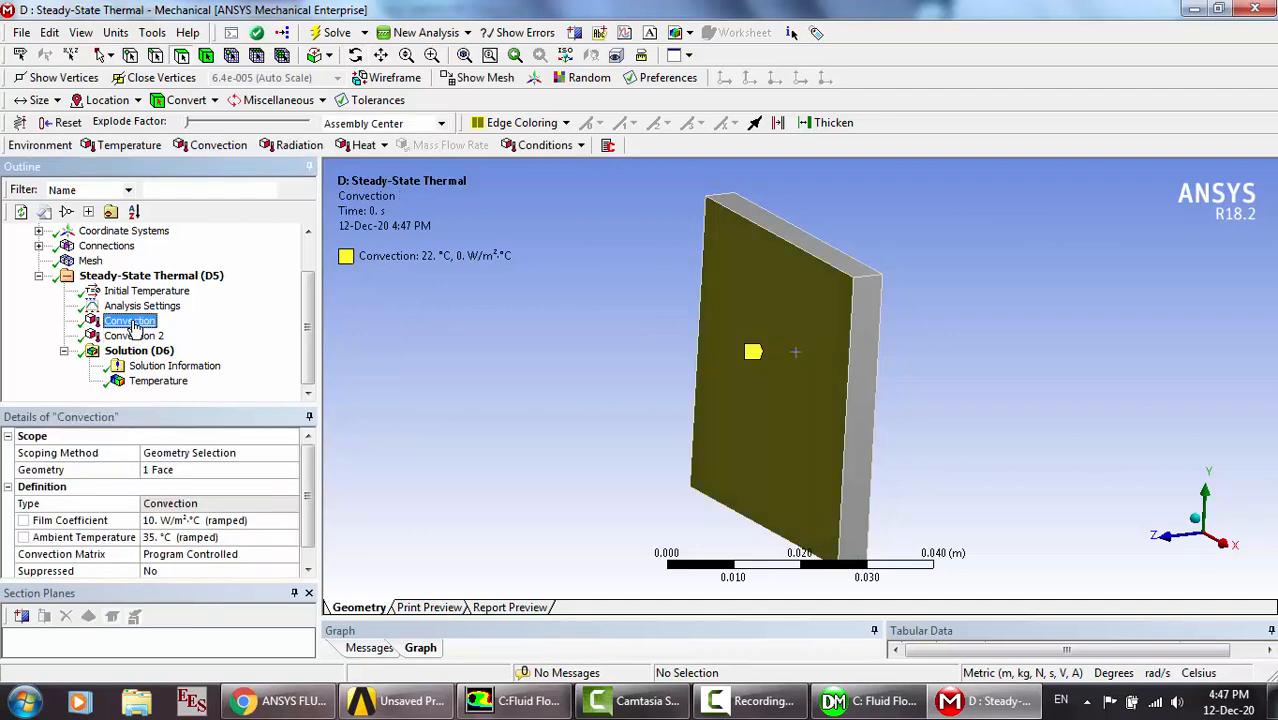
Set the first convection's film coefficient to 50 W/m²·°C, keeping its ambient temperature at 35 °C.
{"action": "left_click", "coordinate": [190, 521]}
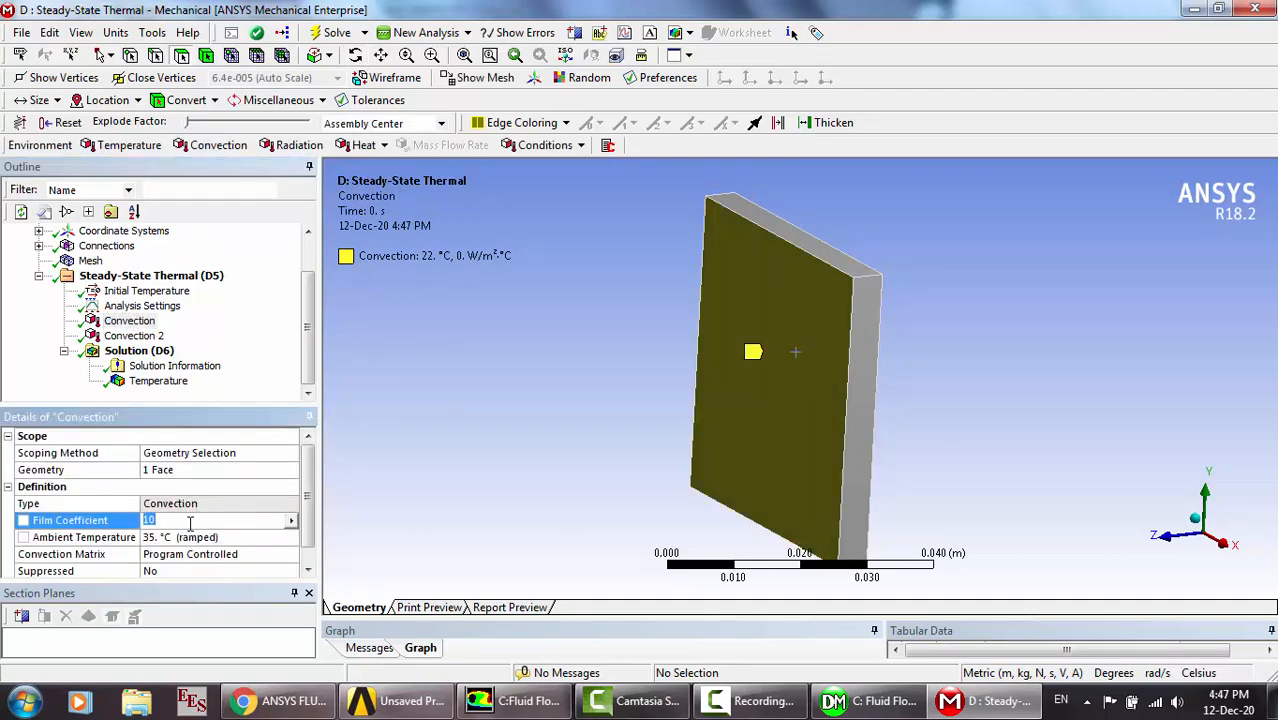
{"action": "type", "text": "50"}
{"action": "key", "text": "Return"}
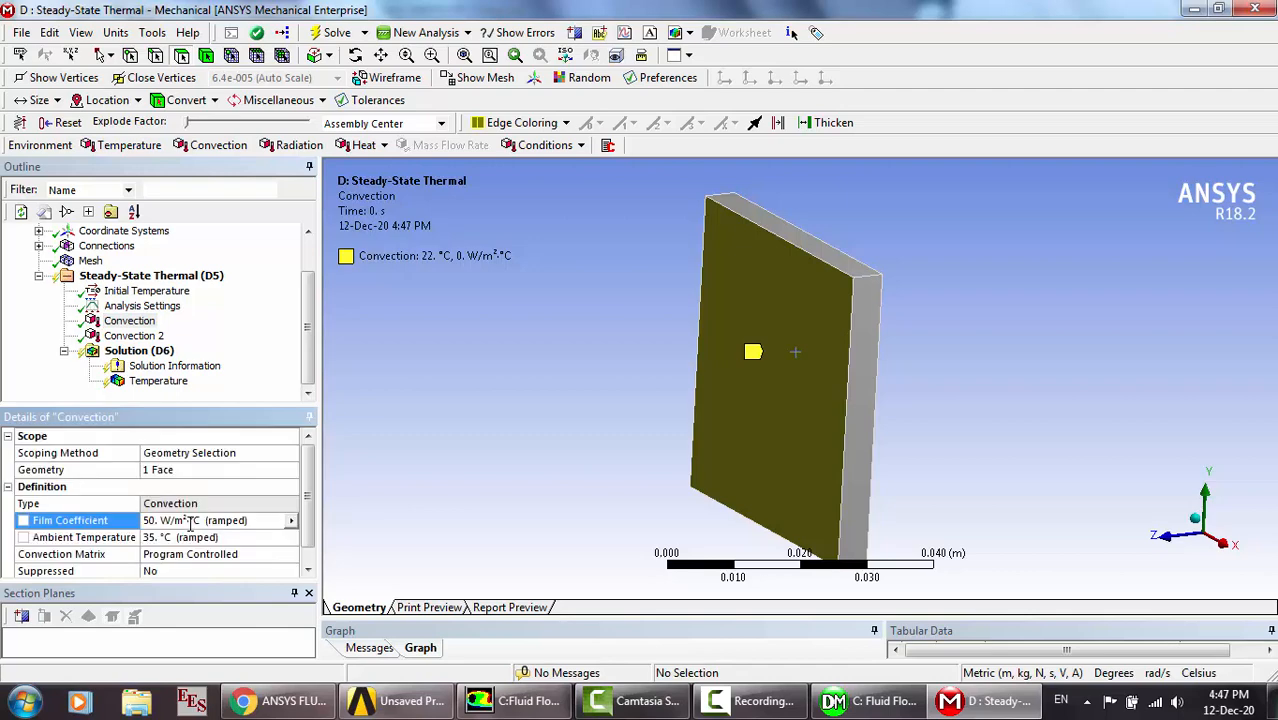
Re-solve the thermal analysis and compare the Temperature result across the plate's thickness with the settings of both convections.
{"action": "left_click", "coordinate": [337, 33]}
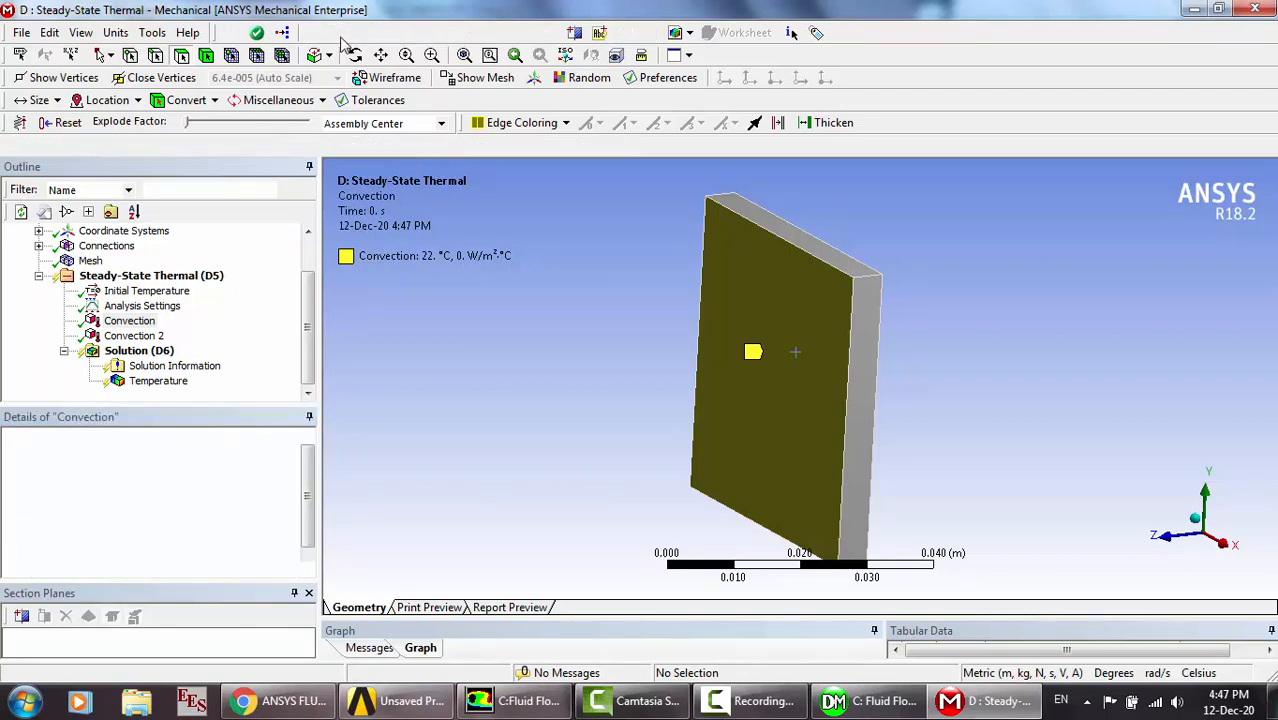
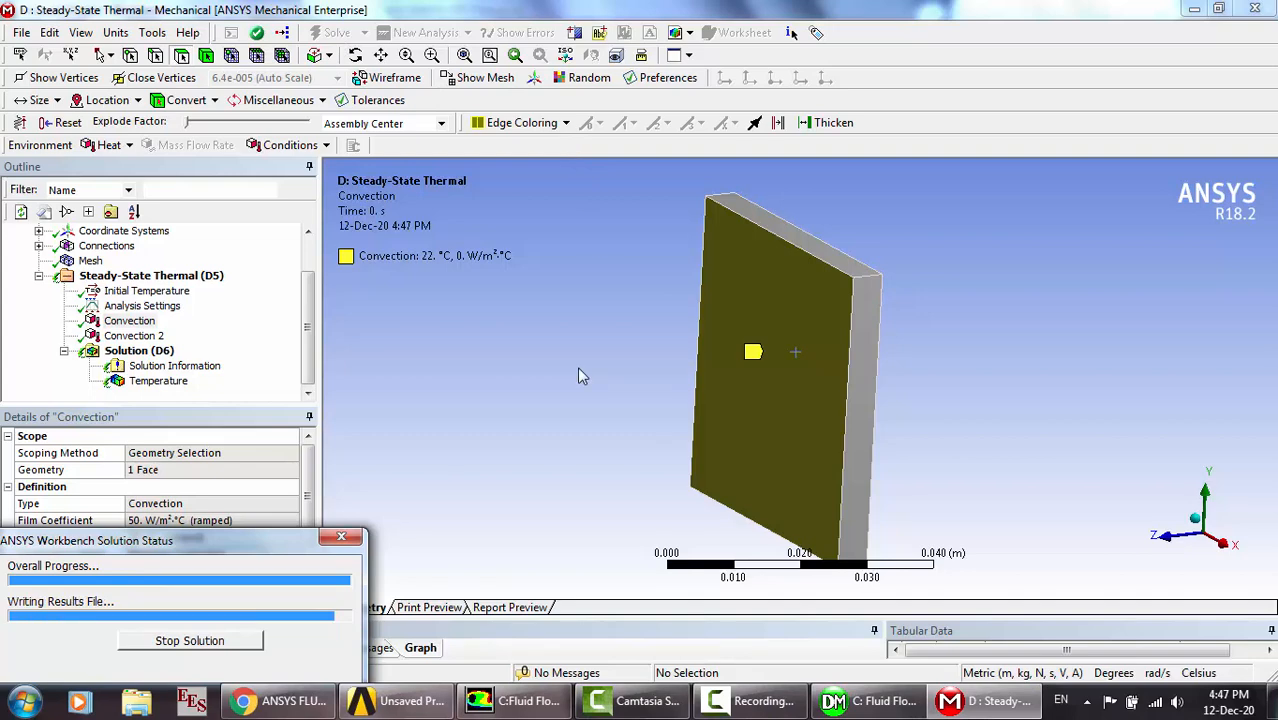
{"action": "left_click", "coordinate": [160, 382]}
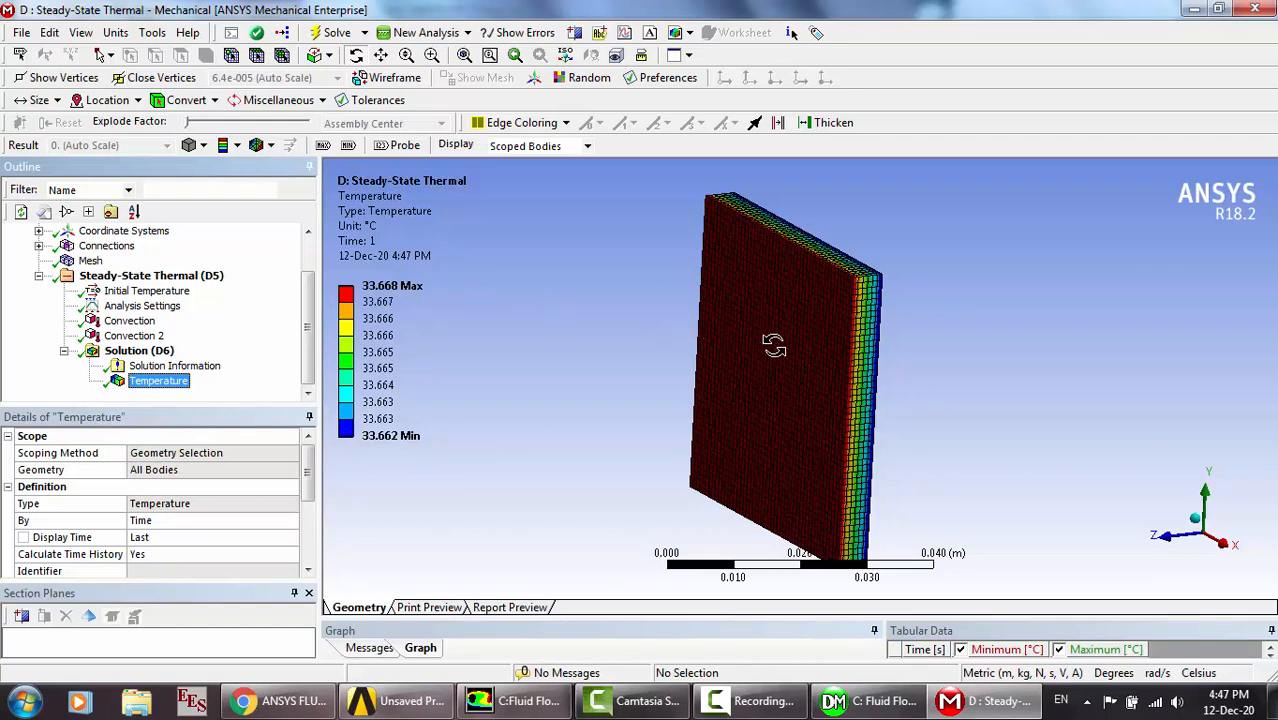
{"action": "left_click_drag", "start_coordinate": [770, 344], "coordinate": [795, 338]}
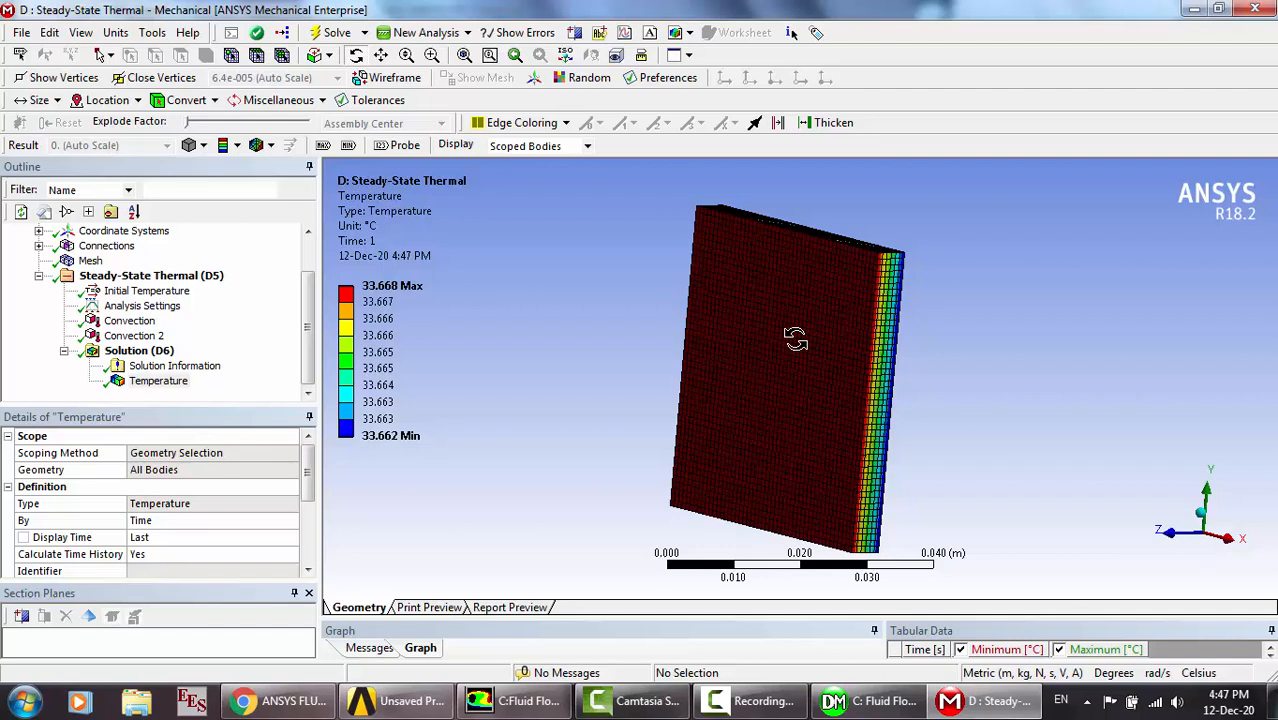
{"action": "mouse_move", "coordinate": [795, 338]}
{"action": "left_mouse_down"}
{"action": "mouse_move", "coordinate": [766, 347]}
{"action": "mouse_move", "coordinate": [789, 345]}
{"action": "left_mouse_up"}
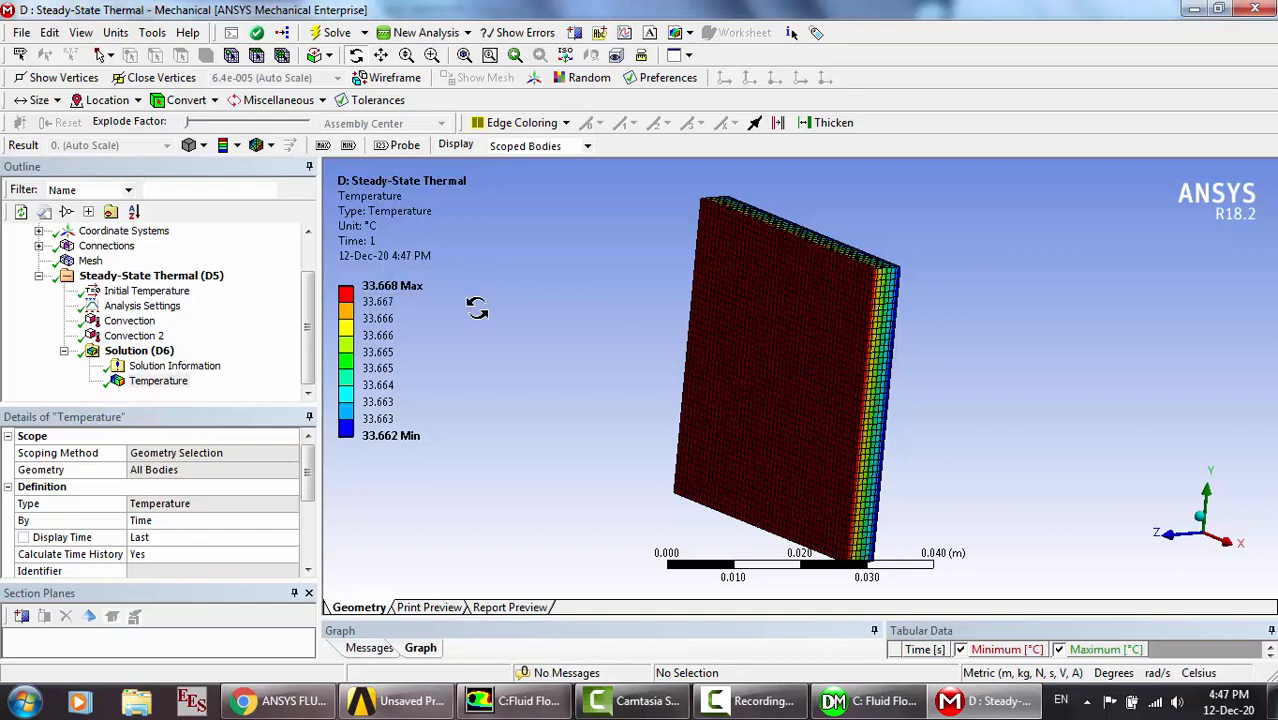
{"action": "left_click", "coordinate": [133, 321]}
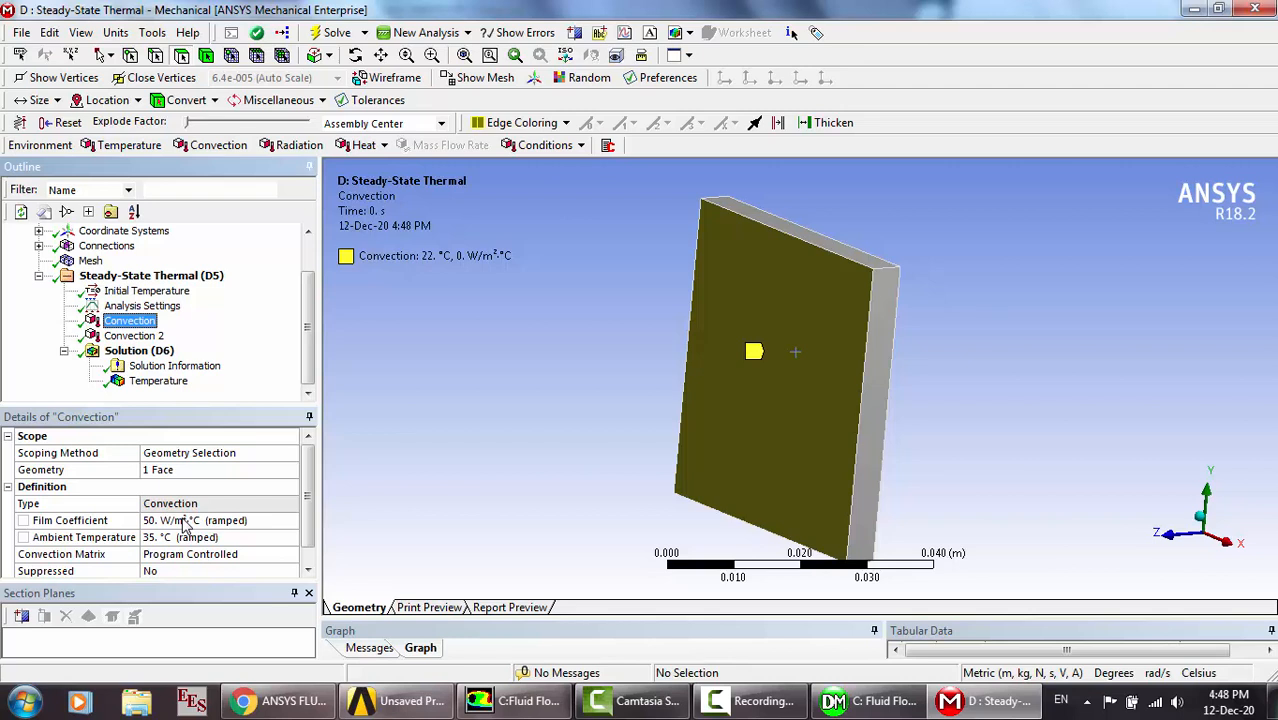
{"action": "left_click", "coordinate": [150, 336]}
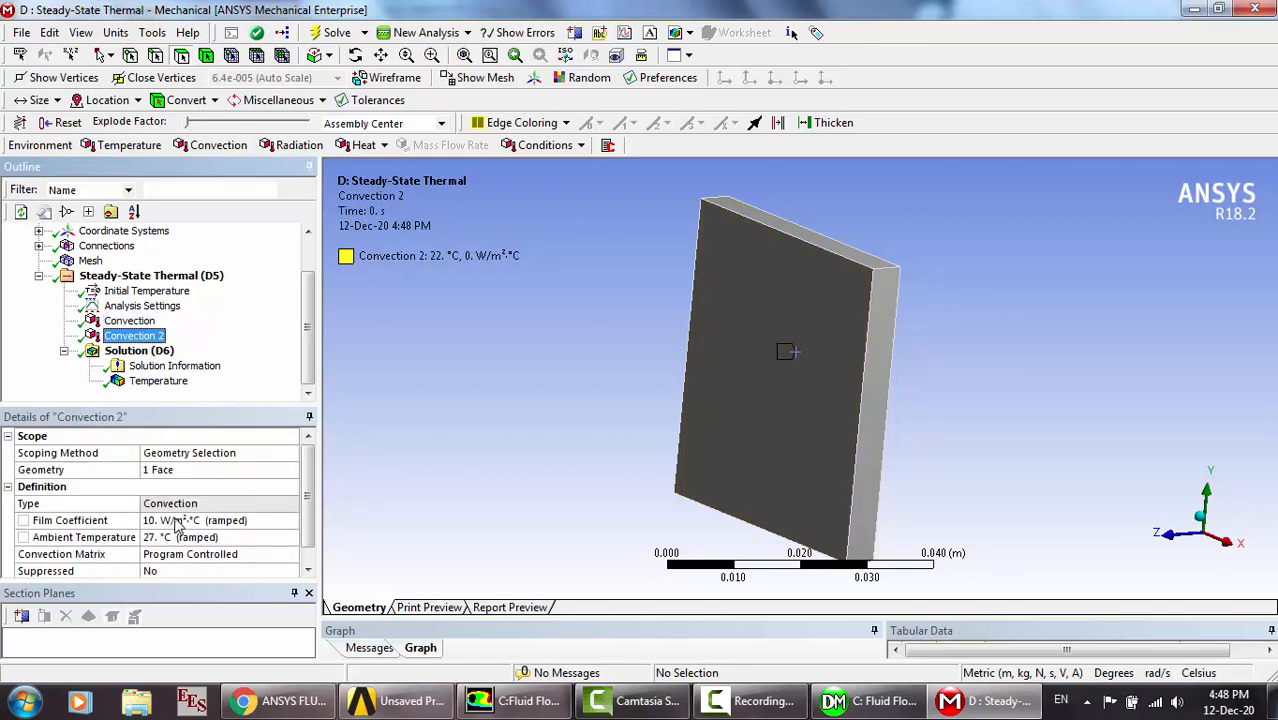
{"action": "left_click", "coordinate": [750, 700]}
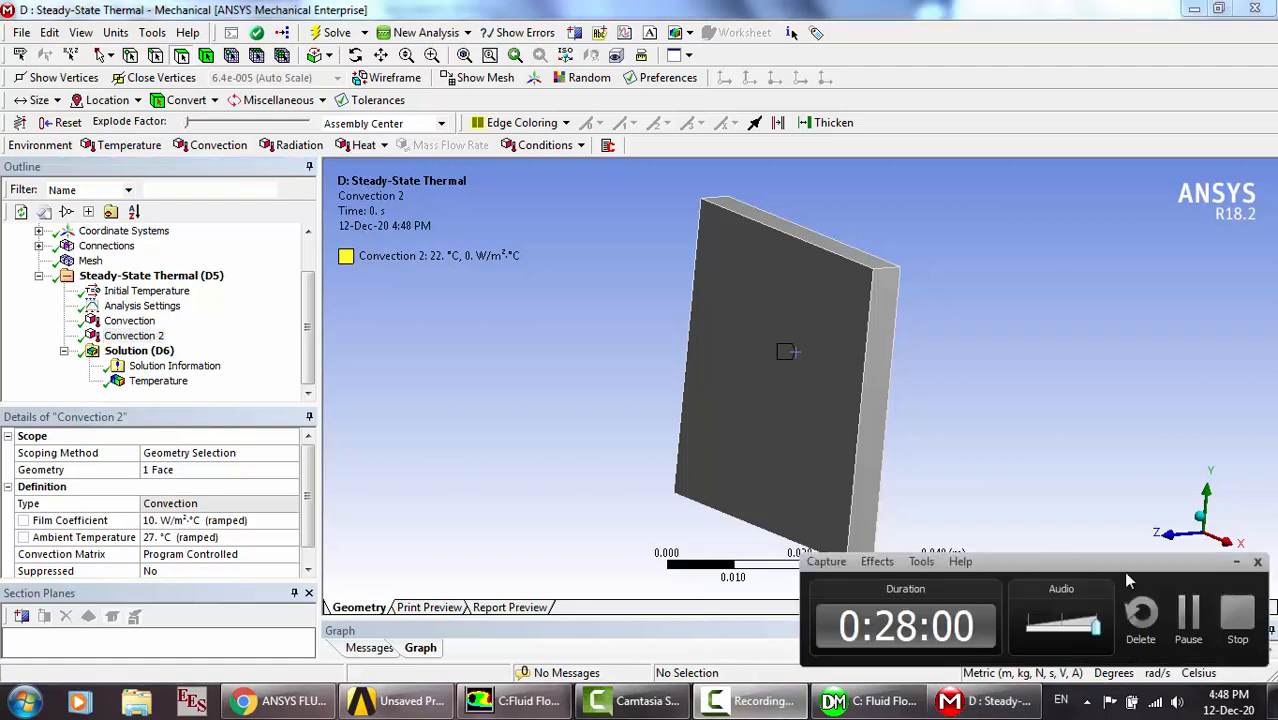
{"action": "left_click", "coordinate": [1187, 614]}
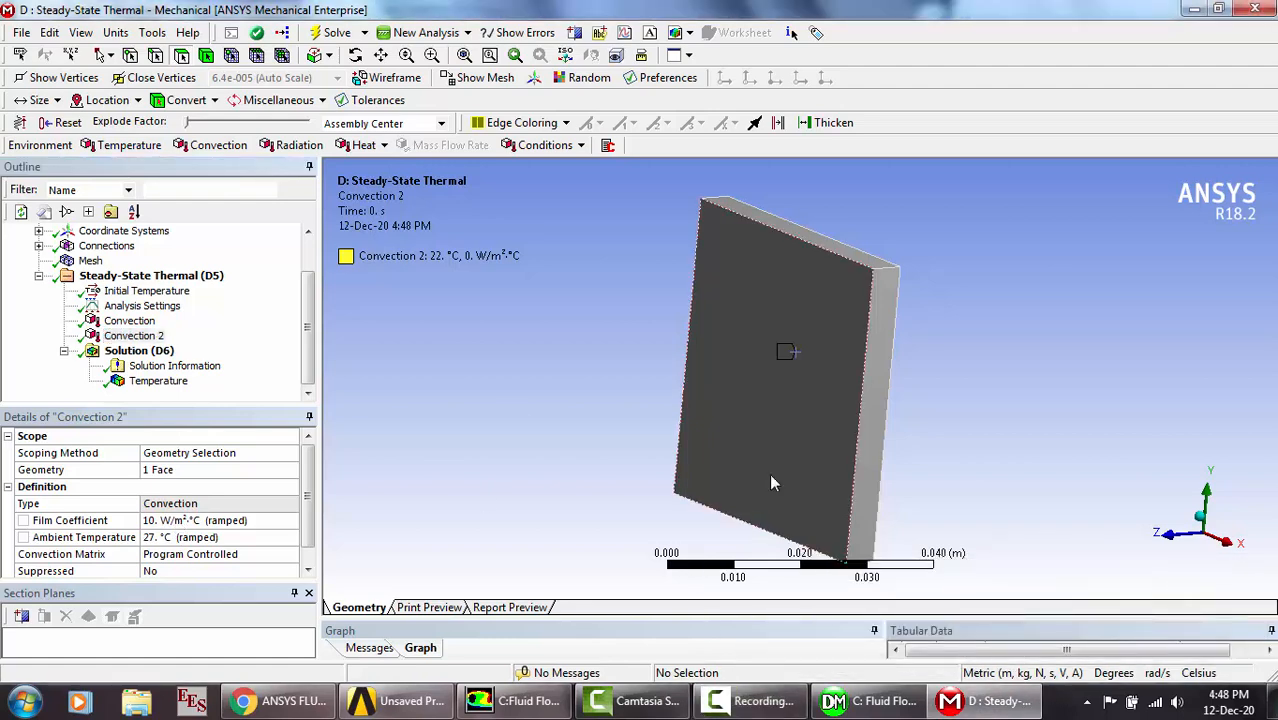
Lower the first convection's film coefficient to 5 W/m²·°C.
{"action": "left_click", "coordinate": [118, 326]}
{"action": "left_click", "coordinate": [187, 520]}
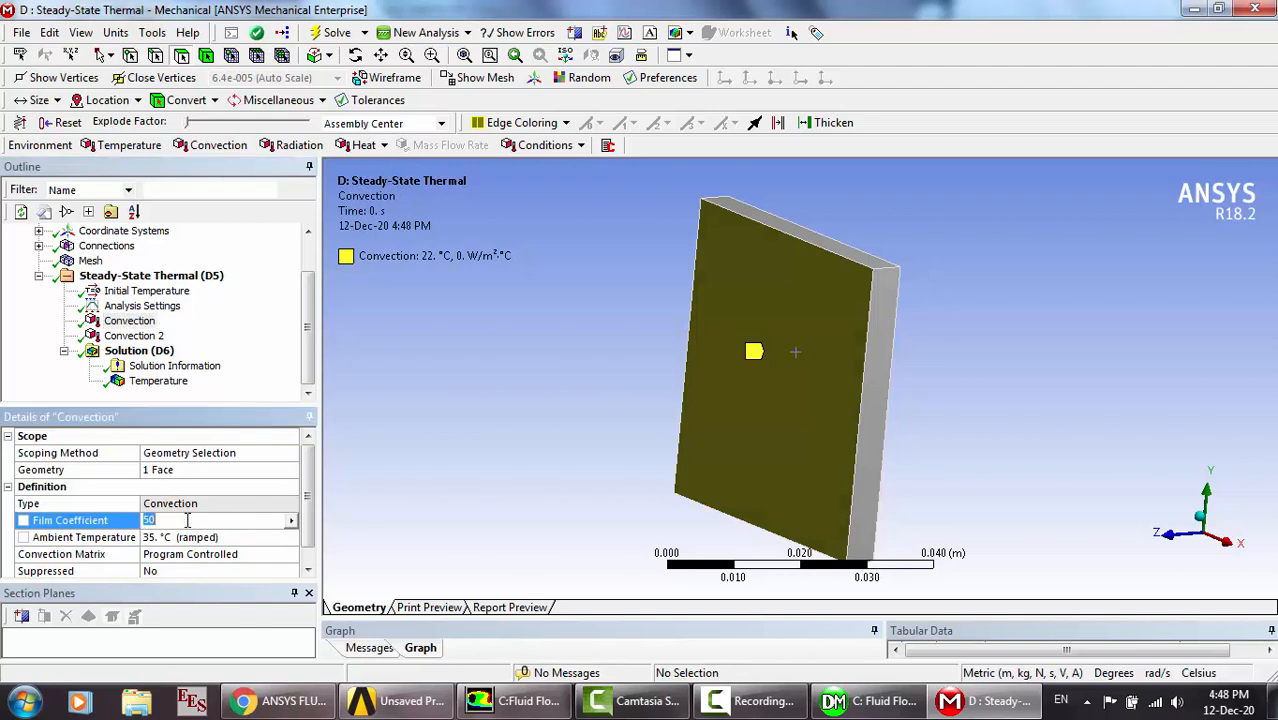
{"action": "type", "text": "5"}
{"action": "key", "text": "Return"}
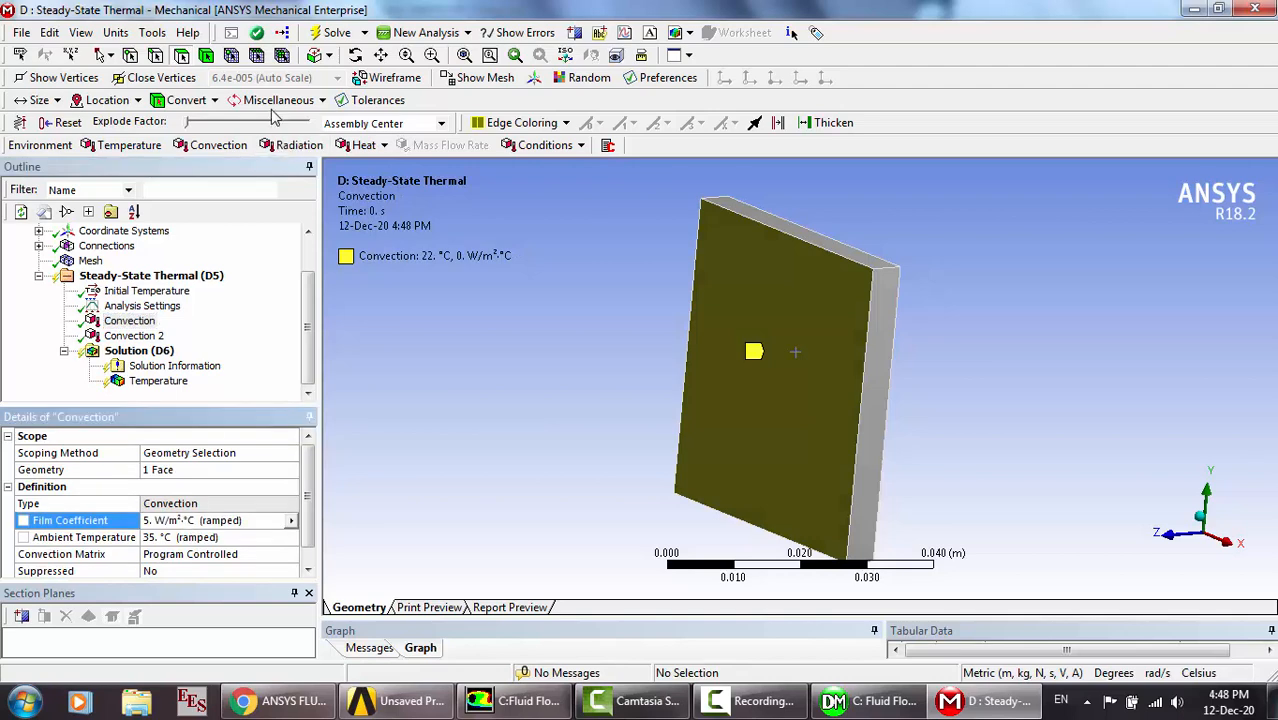
Re-solve with the lowered film coefficient and check the Temperature result against the film coefficients and ambient temperatures of both convections.
{"action": "left_click", "coordinate": [322, 34]}
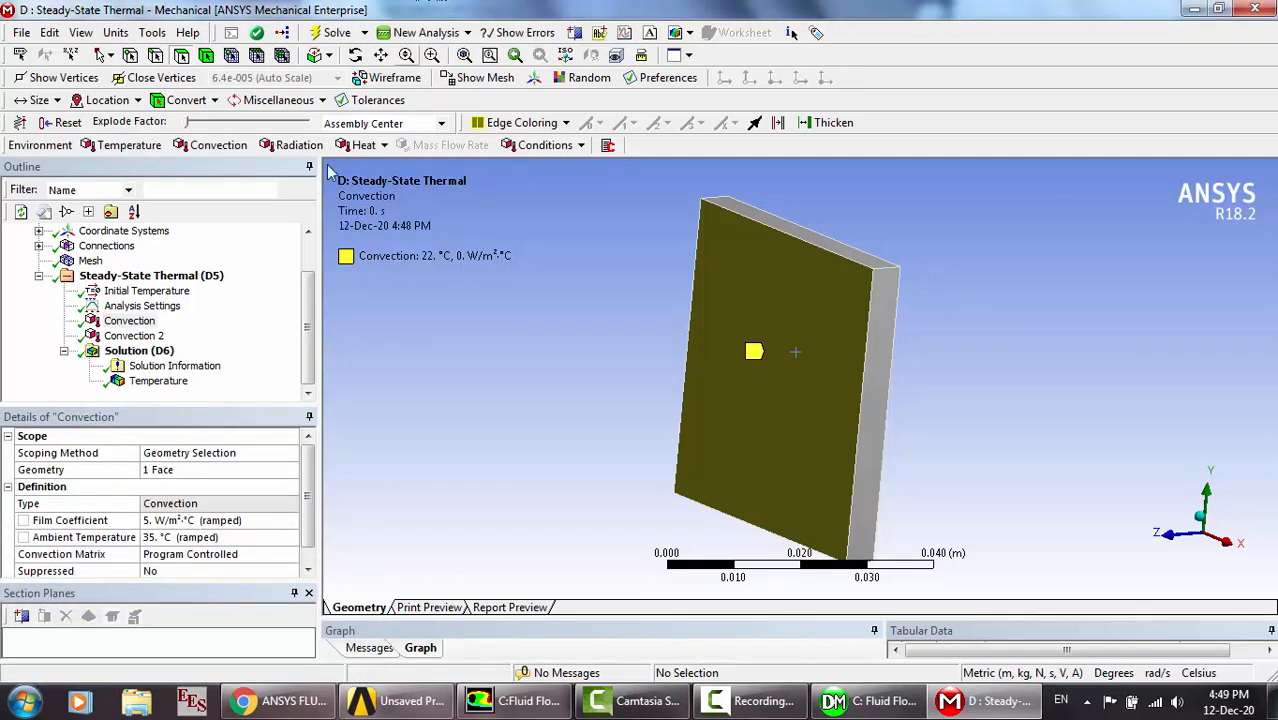
{"action": "left_click", "coordinate": [160, 381]}
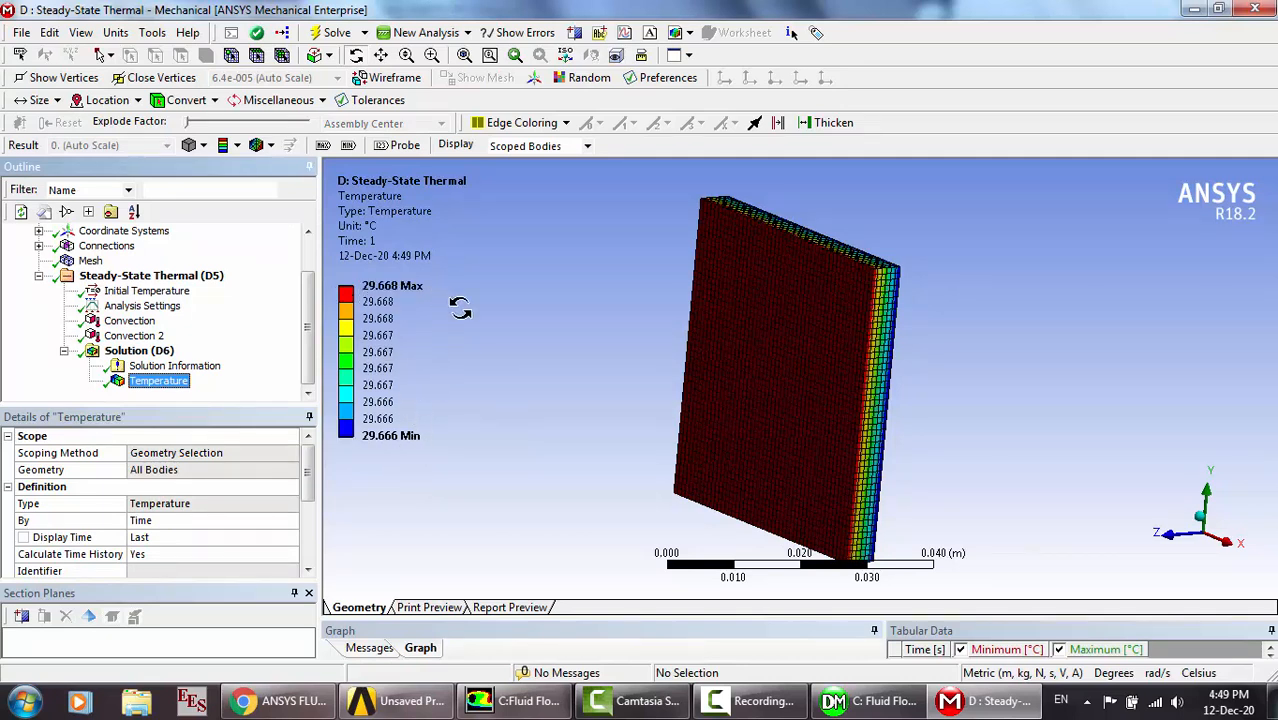
{"action": "mouse_move", "coordinate": [779, 351]}
{"action": "left_mouse_down"}
{"action": "mouse_move", "coordinate": [736, 365]}
{"action": "mouse_move", "coordinate": [760, 350]}
{"action": "left_mouse_up"}
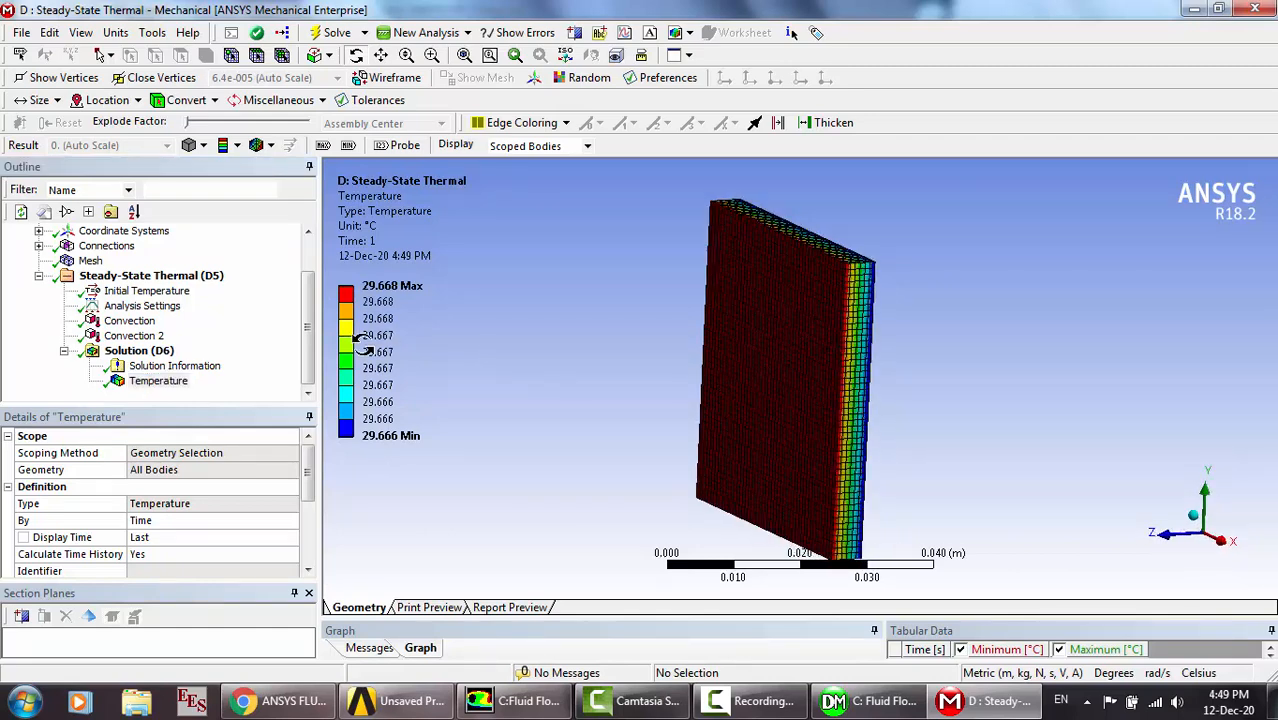
{"action": "left_click", "coordinate": [130, 321]}
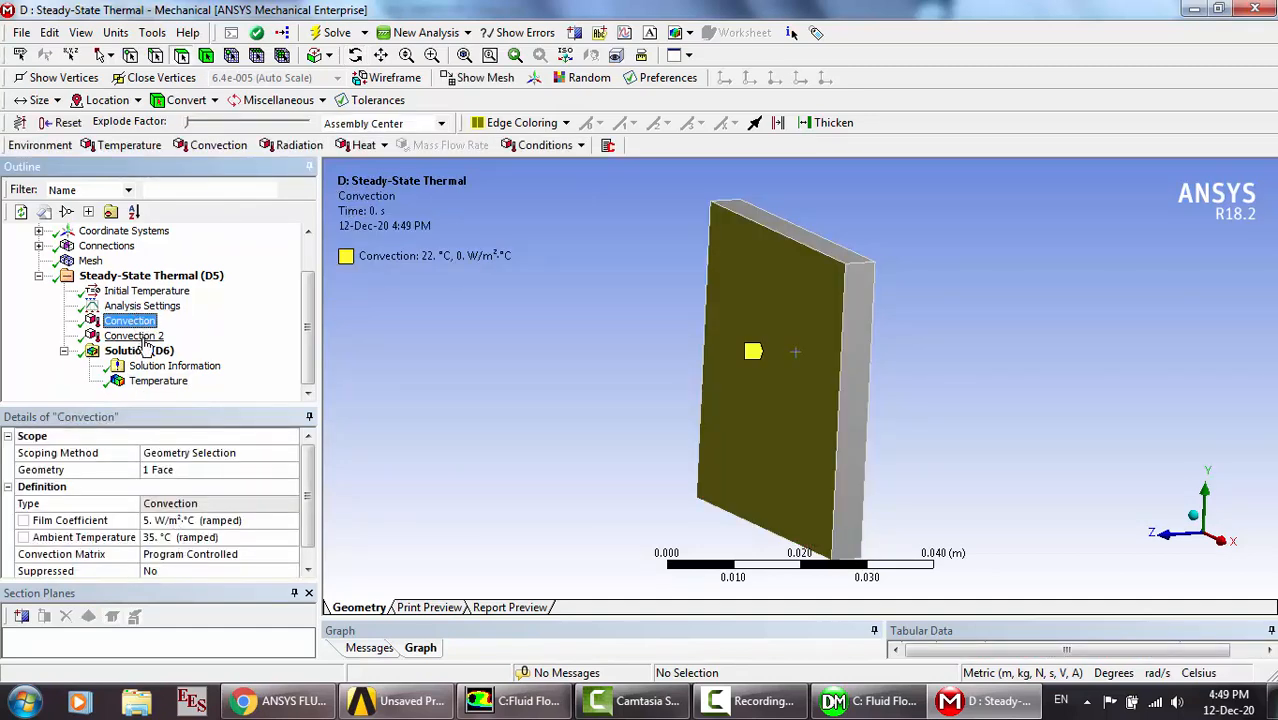
{"action": "left_click", "coordinate": [142, 337]}
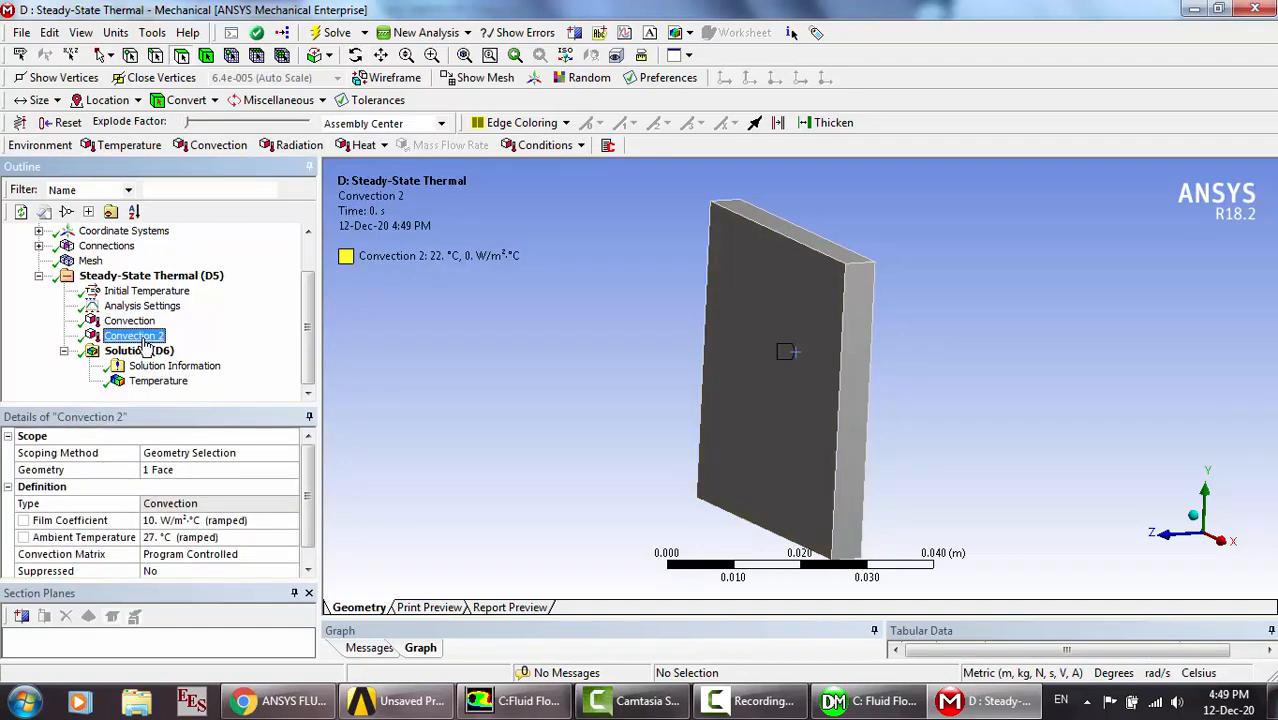
{"action": "left_click", "coordinate": [130, 321]}
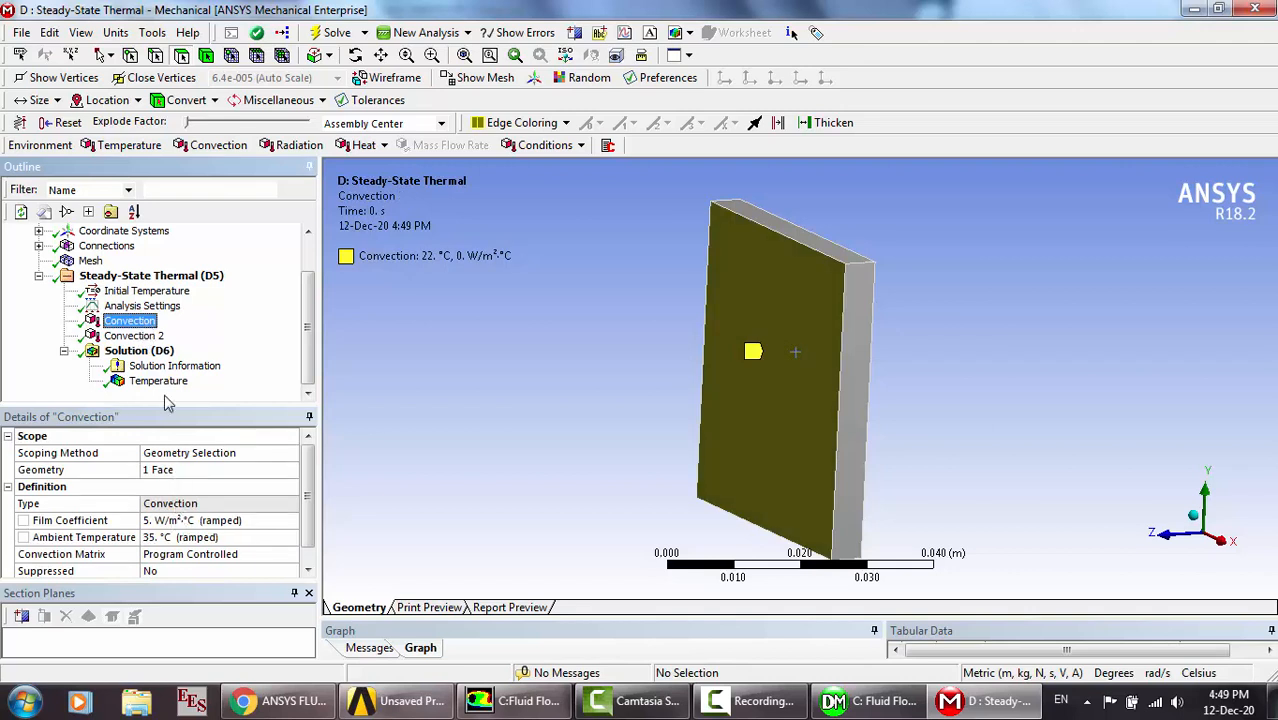
{"action": "left_click", "coordinate": [140, 336]}
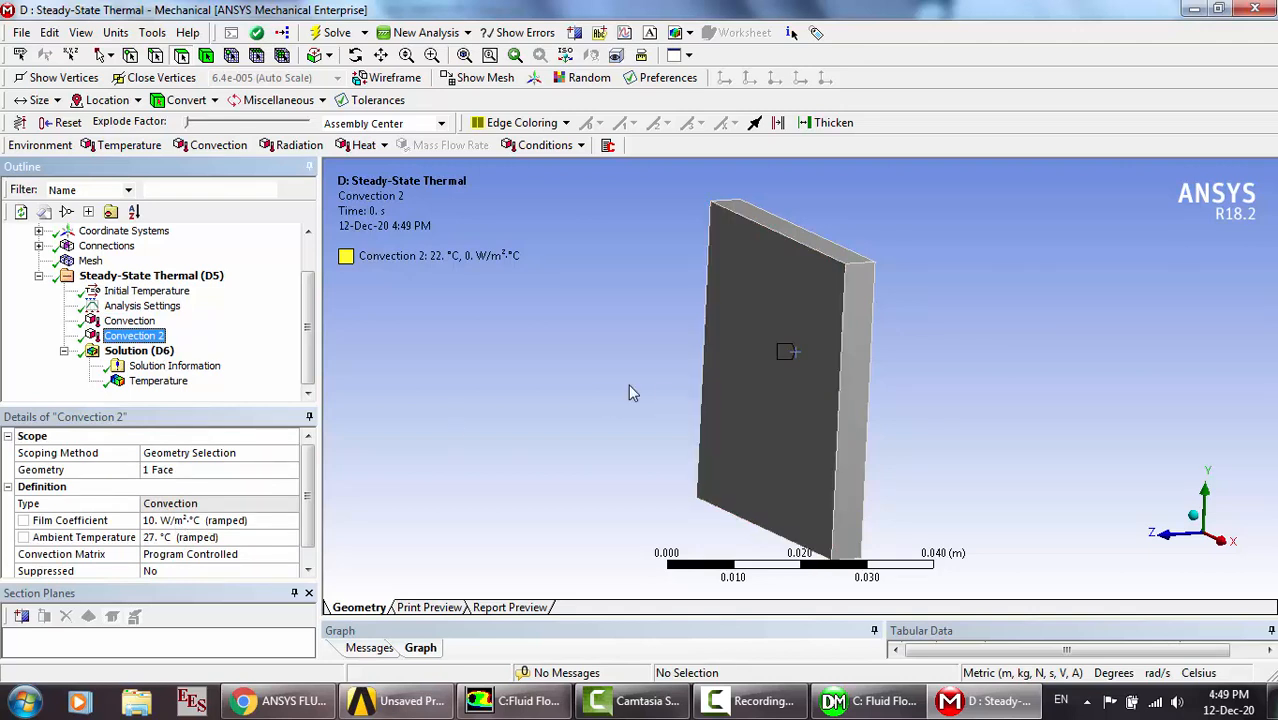
Set the first convection's ambient temperature to 19 °C and its film coefficient to 10 W/m²·°C.
{"action": "left_click", "coordinate": [140, 322]}
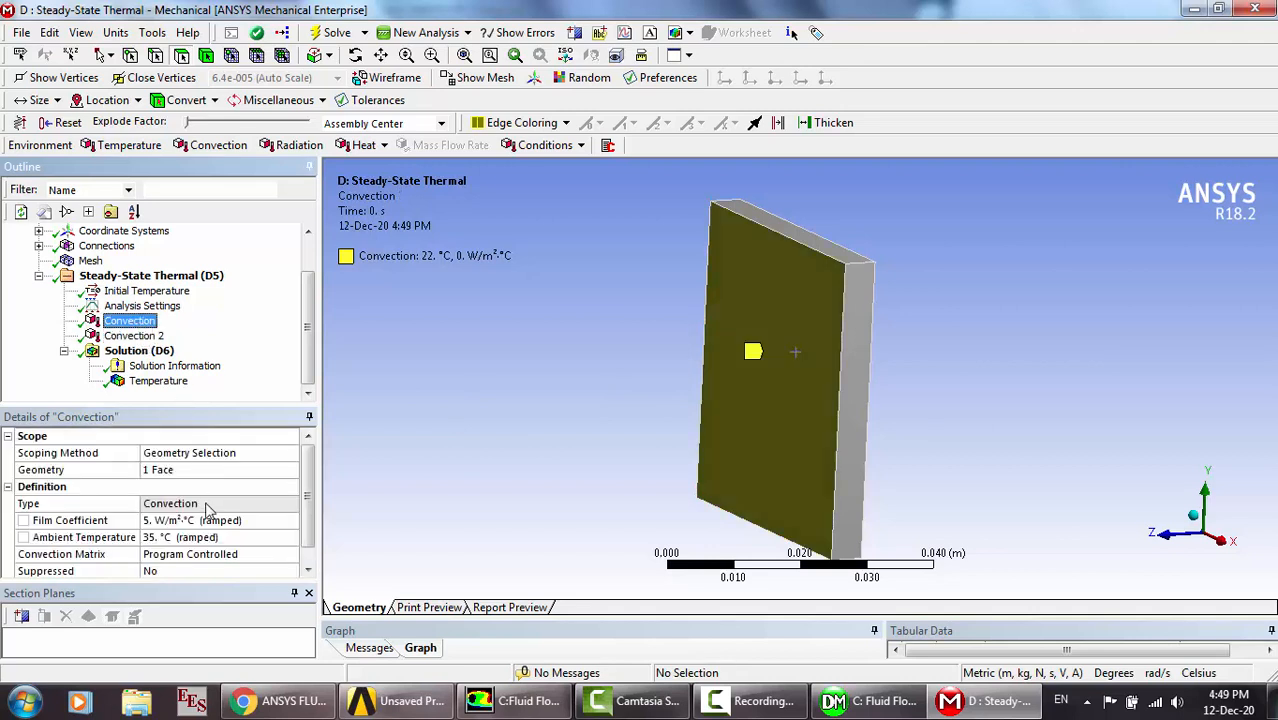
{"action": "left_click", "coordinate": [202, 537]}
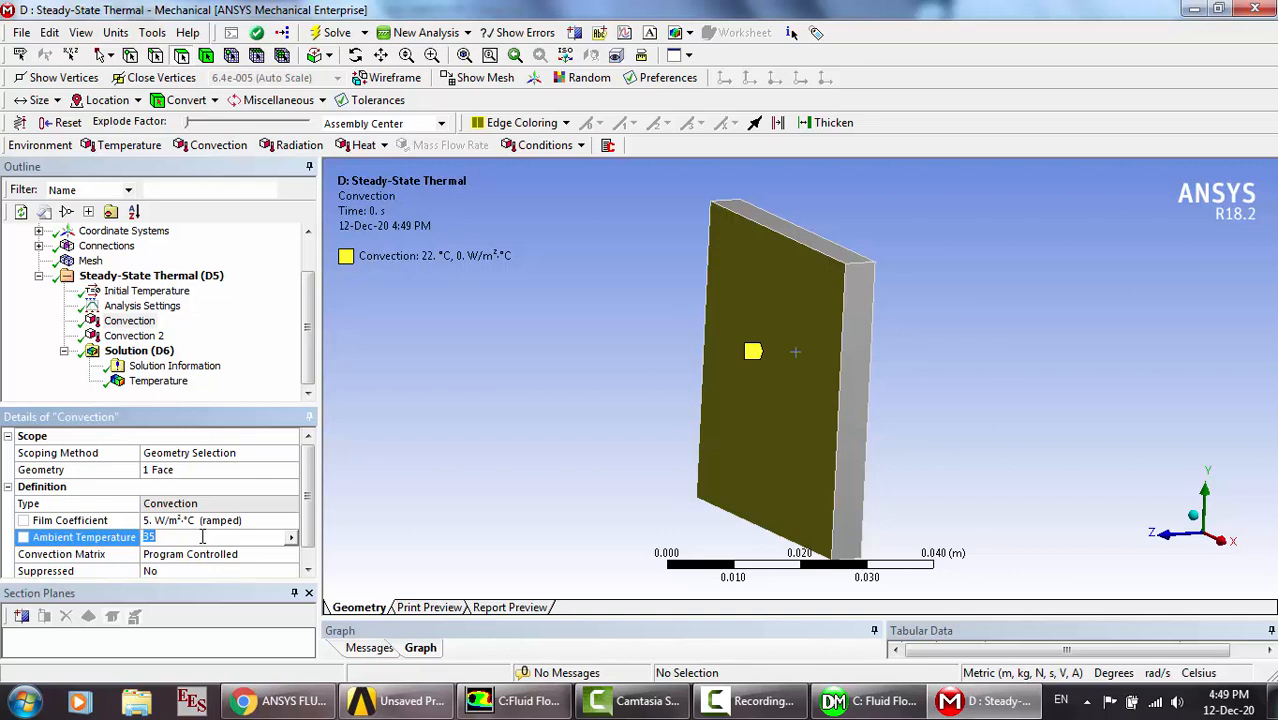
{"action": "type", "text": "19"}
{"action": "key", "text": "Return"}
{"action": "left_click", "coordinate": [195, 521]}
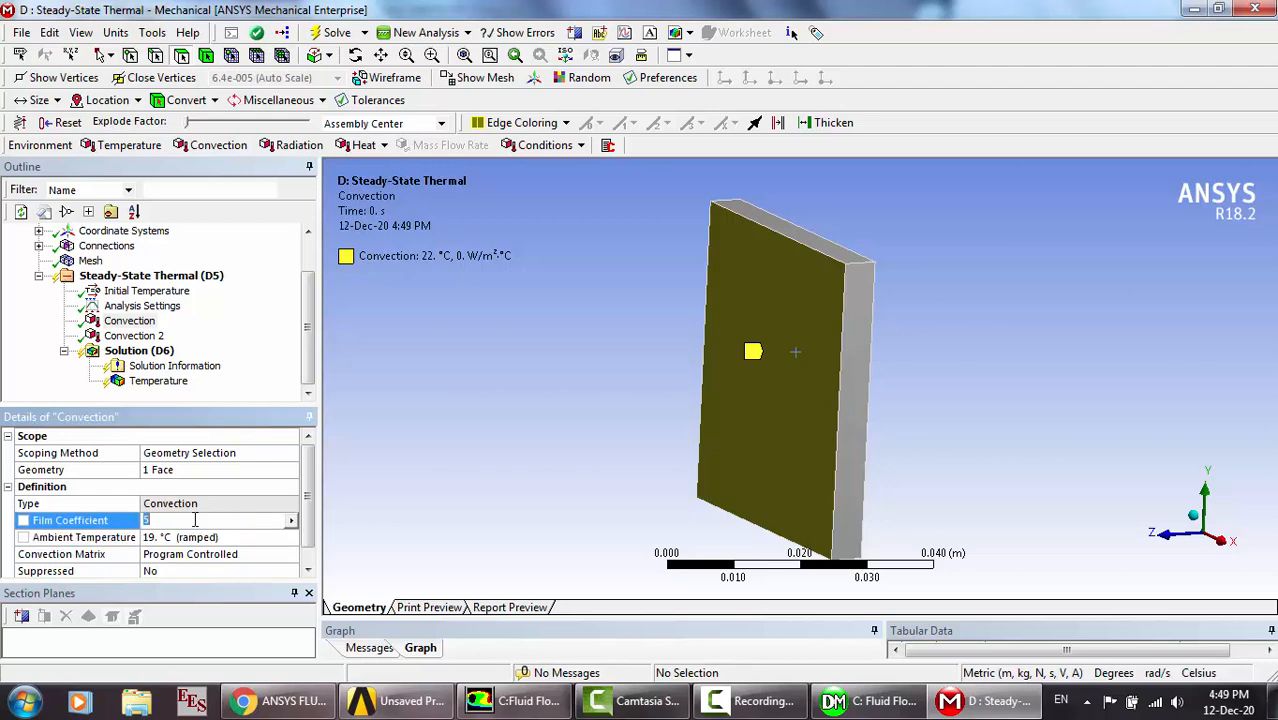
{"action": "type", "text": "10"}
{"action": "key", "text": "Return"}
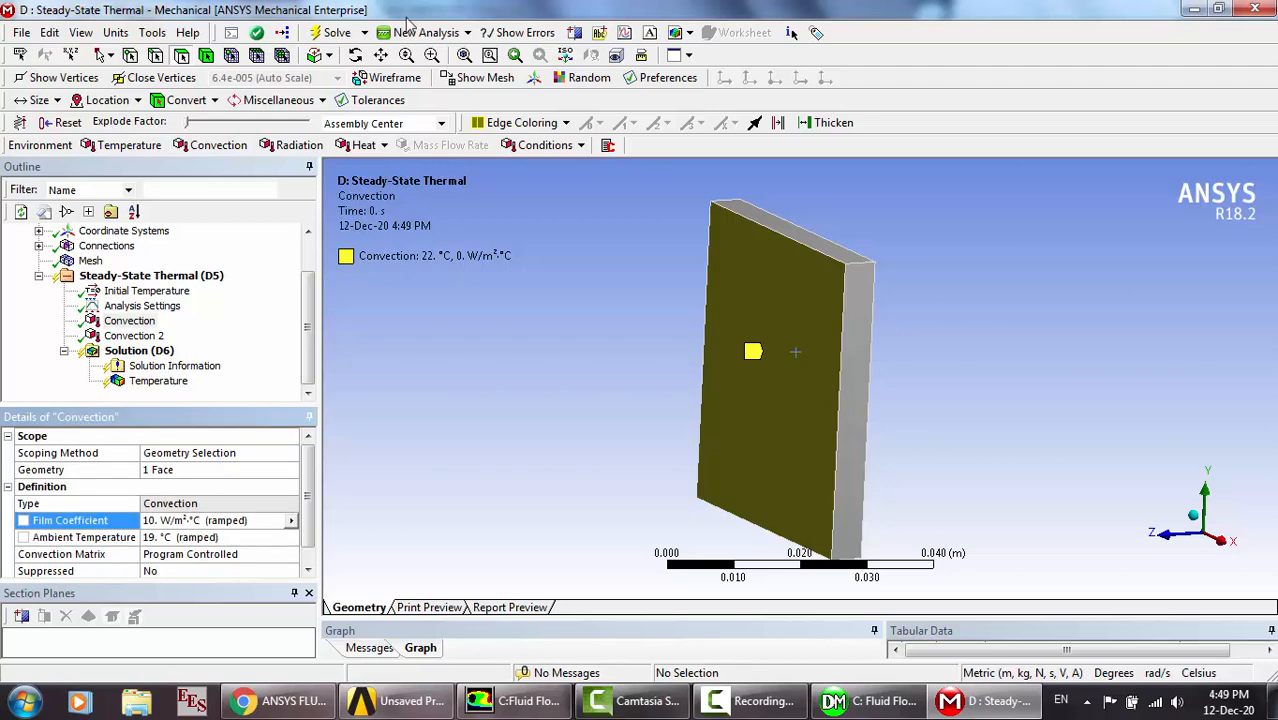
Re-solve with the cooler first convection and examine the Temperature result on both plate faces alongside the two convections' settings.
{"action": "left_click", "coordinate": [338, 33]}
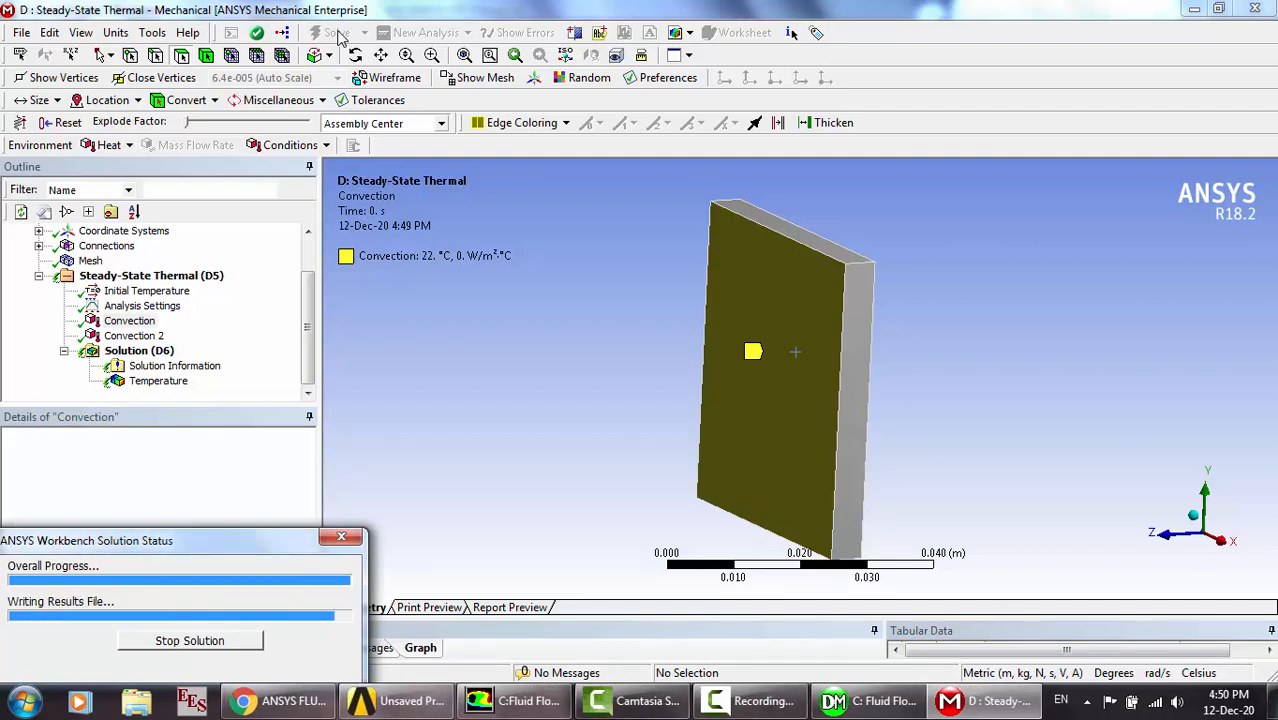
{"action": "left_click", "coordinate": [160, 381]}
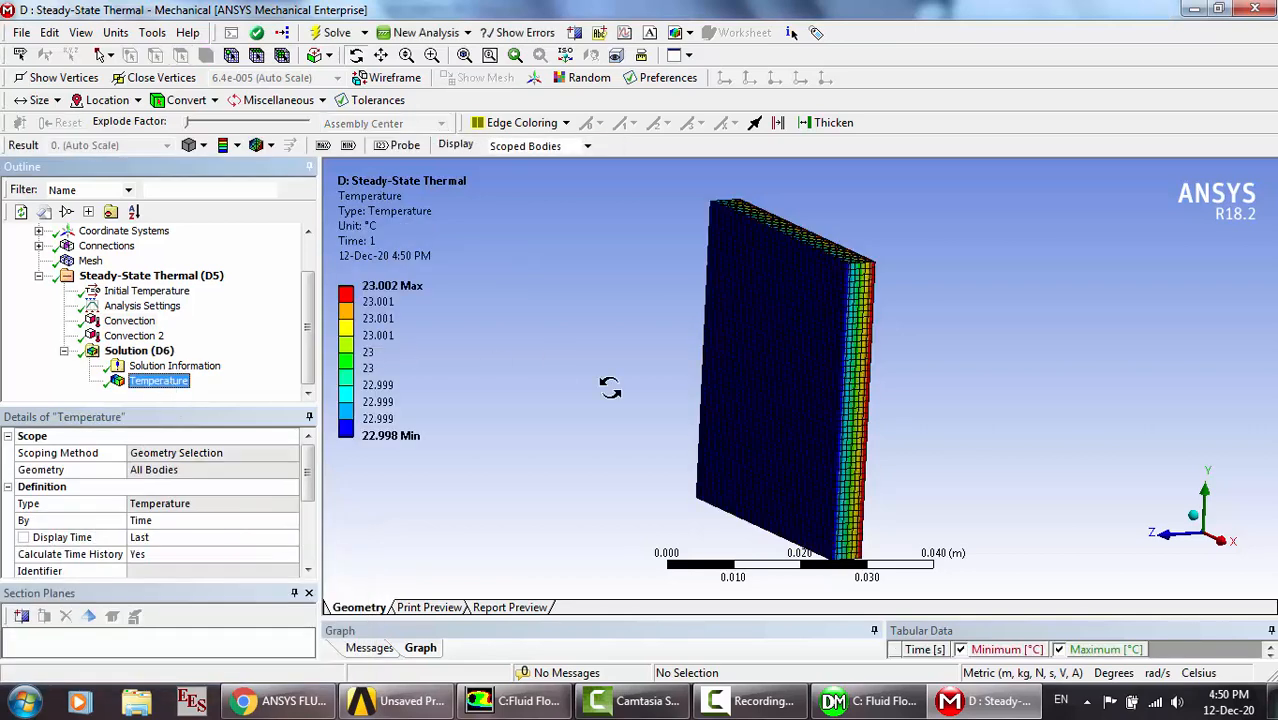
{"action": "left_click_drag", "start_coordinate": [851, 341], "coordinate": [757, 357]}
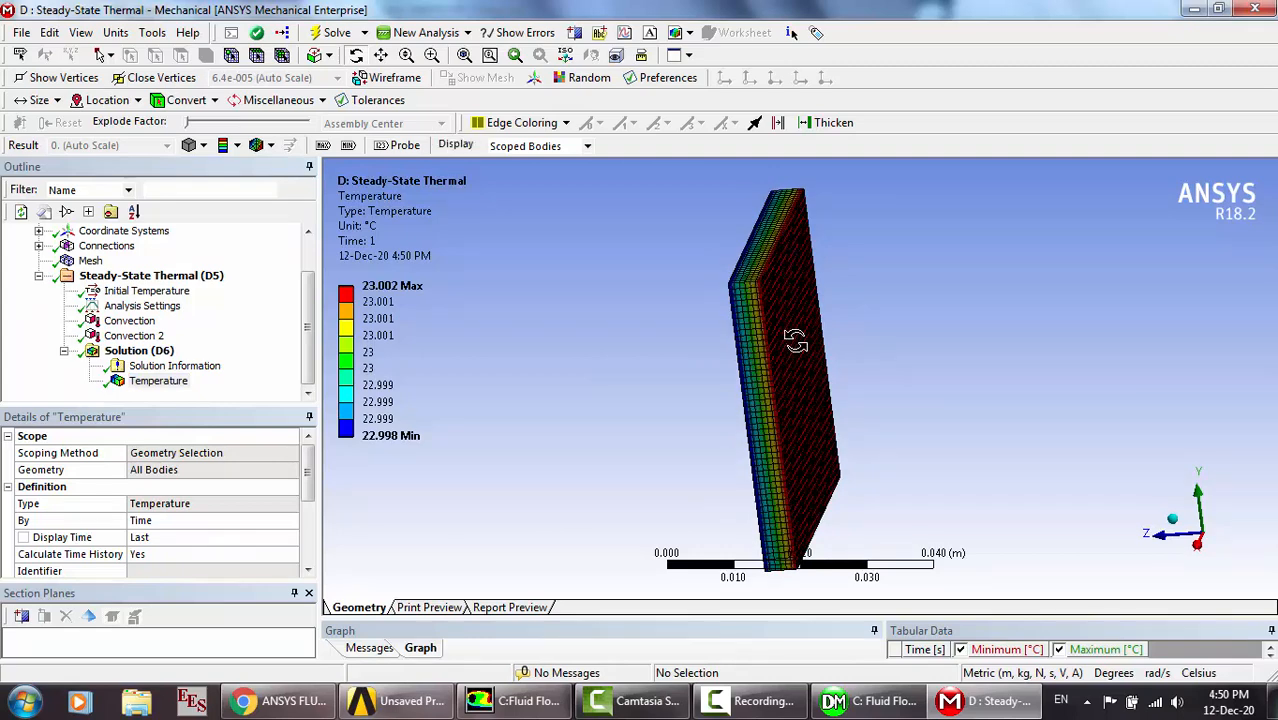
{"action": "left_click_drag", "start_coordinate": [795, 341], "coordinate": [476, 340]}
{"action": "left_click", "coordinate": [122, 322]}
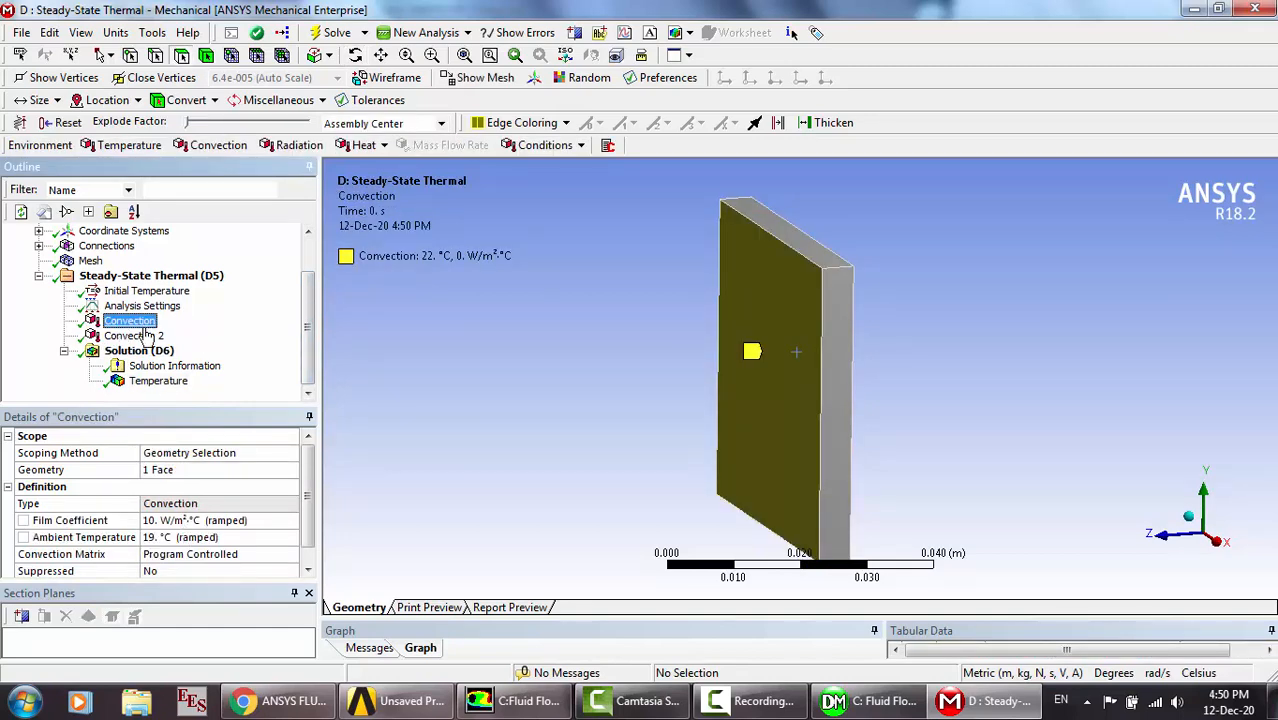
{"action": "left_click", "coordinate": [145, 337]}
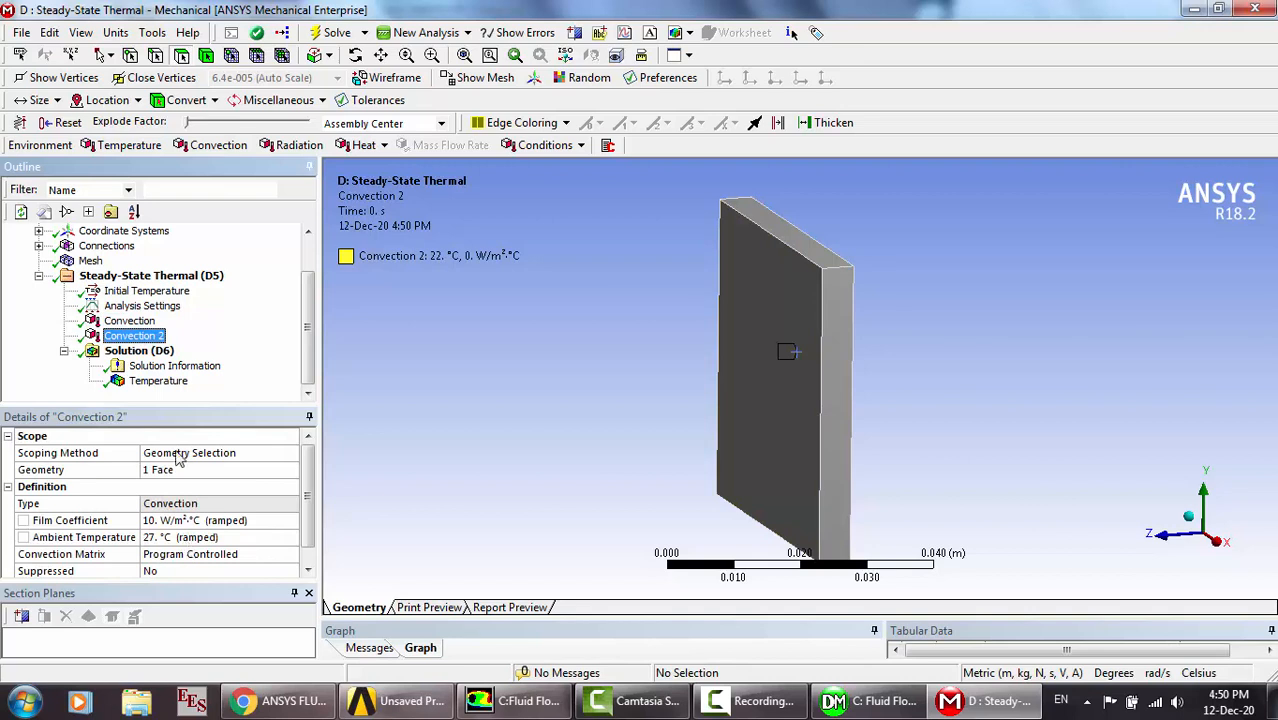
Raise the film coefficient of the first convection, at 19 °C ambient, to 50 W/m²·°C.
{"action": "left_click", "coordinate": [146, 321]}
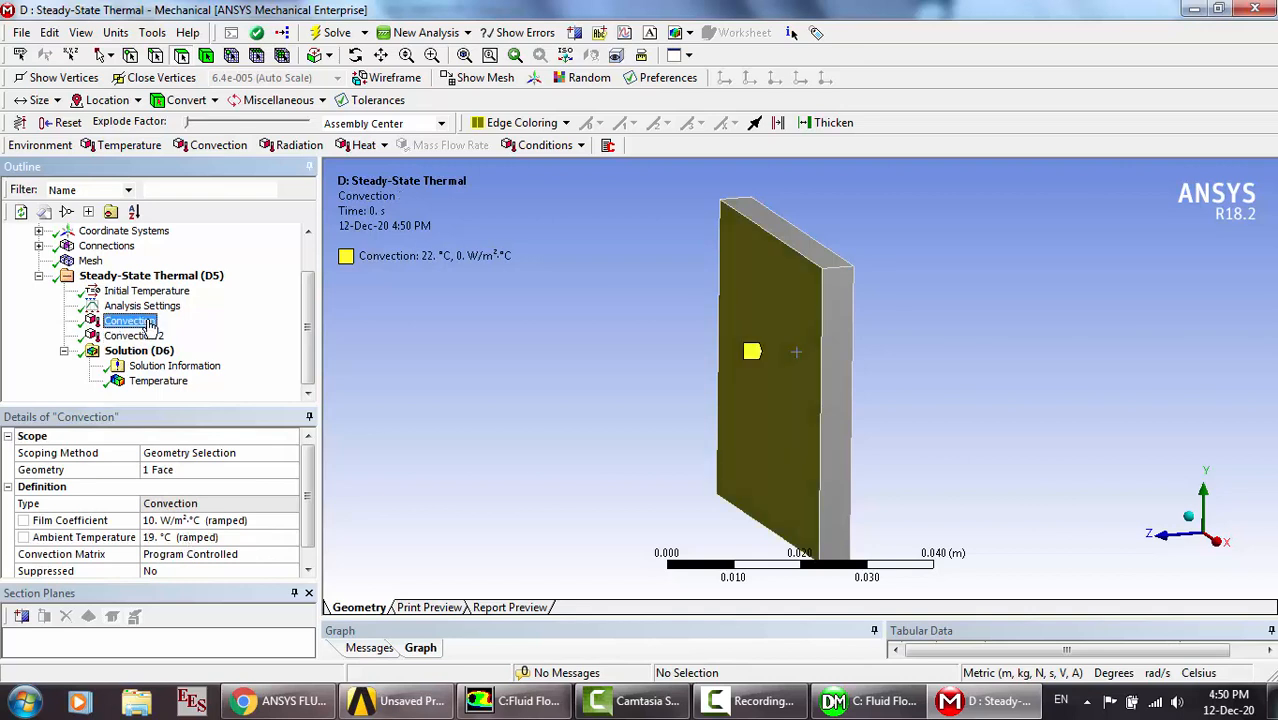
{"action": "left_click", "coordinate": [180, 519]}
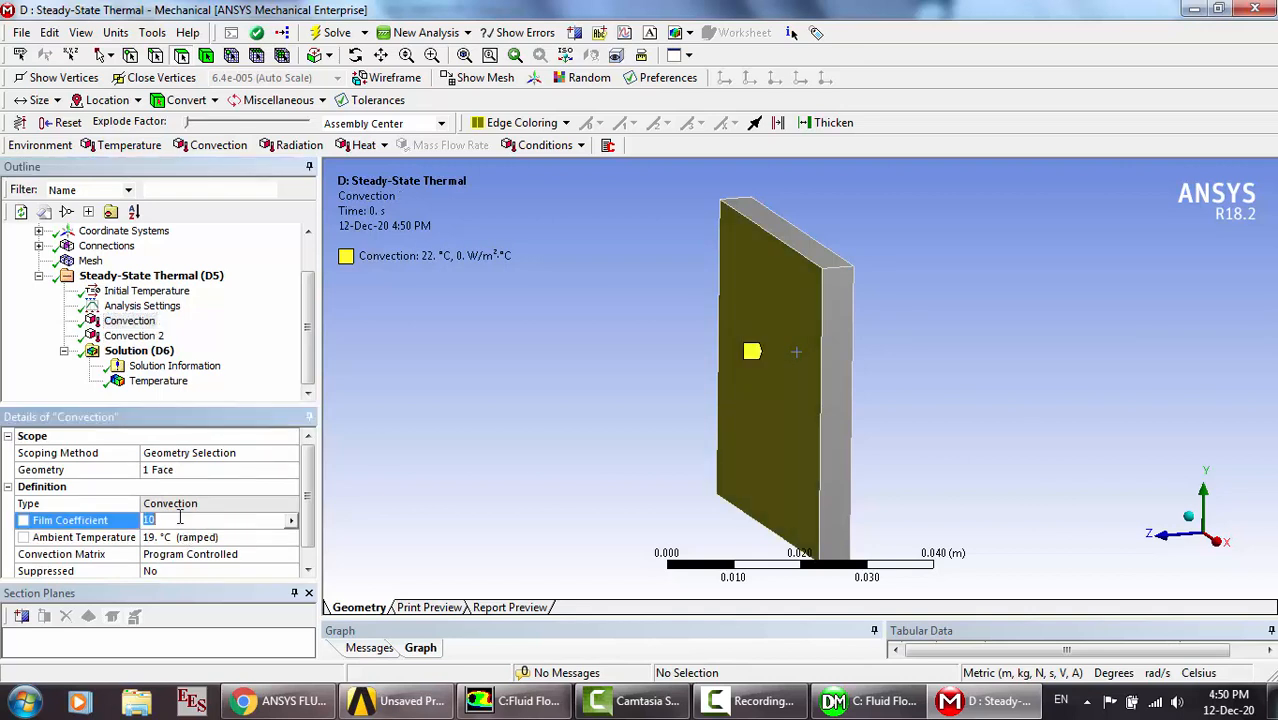
{"action": "type", "text": "50"}
{"action": "key", "text": "Return"}
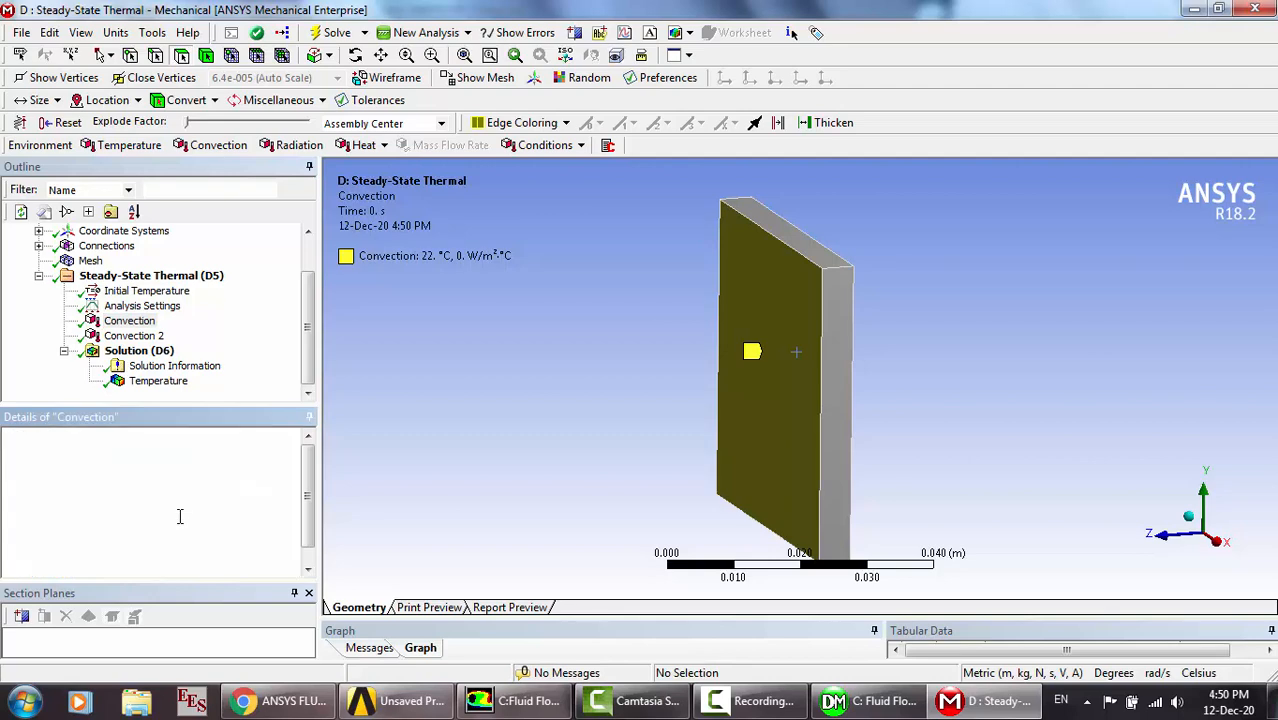
Re-solve with the raised film coefficient and inspect the Temperature result on both large faces of the plate.
{"action": "left_click", "coordinate": [337, 32]}
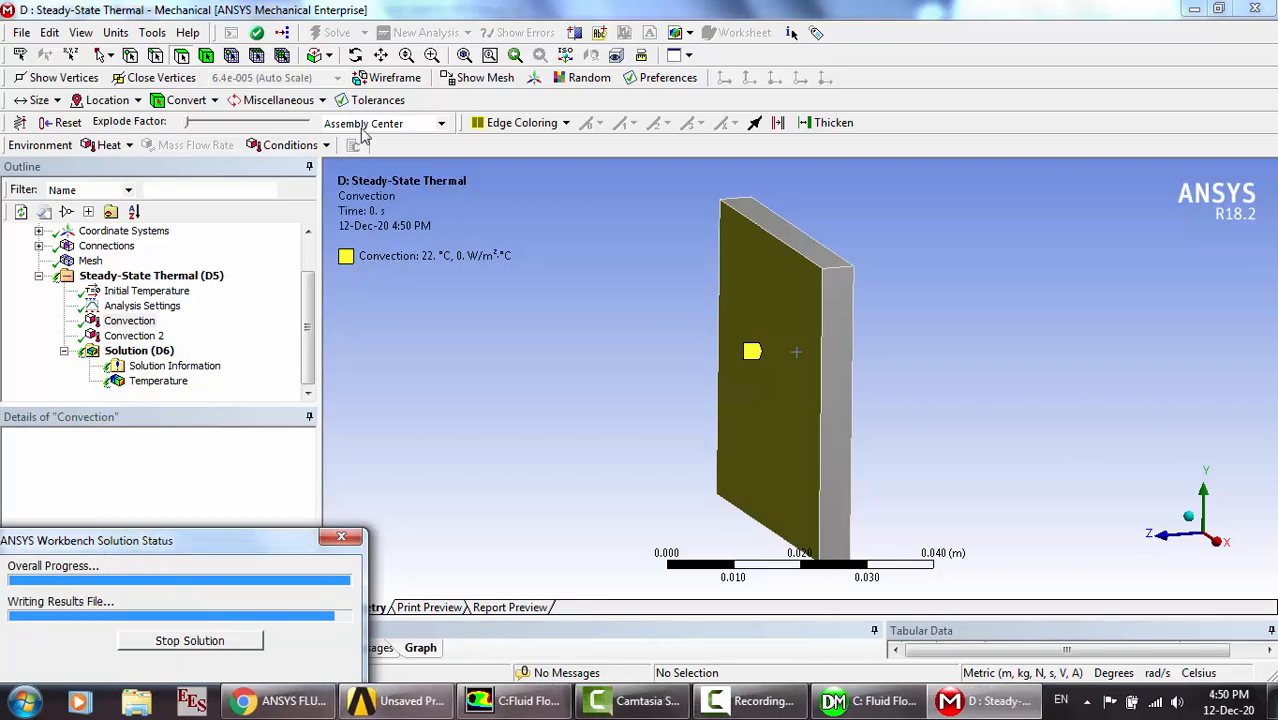
{"action": "left_click", "coordinate": [158, 381]}
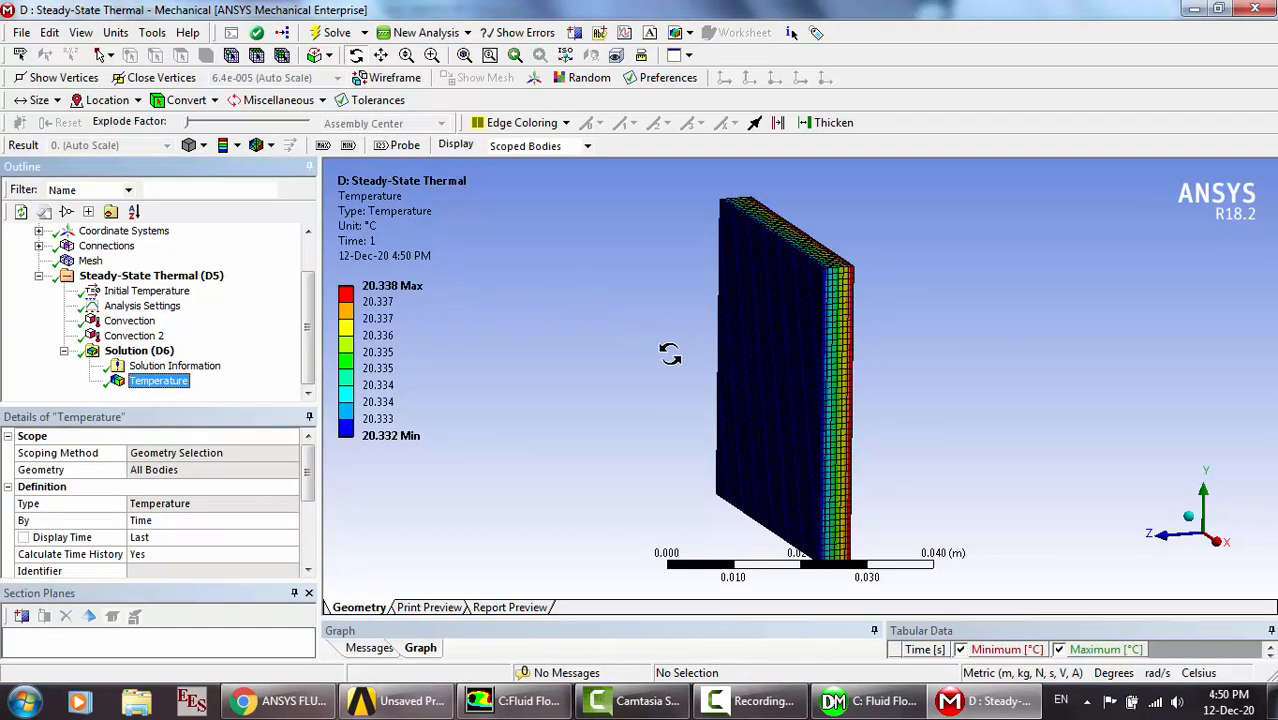
{"action": "left_click_drag", "start_coordinate": [785, 360], "coordinate": [695, 358]}
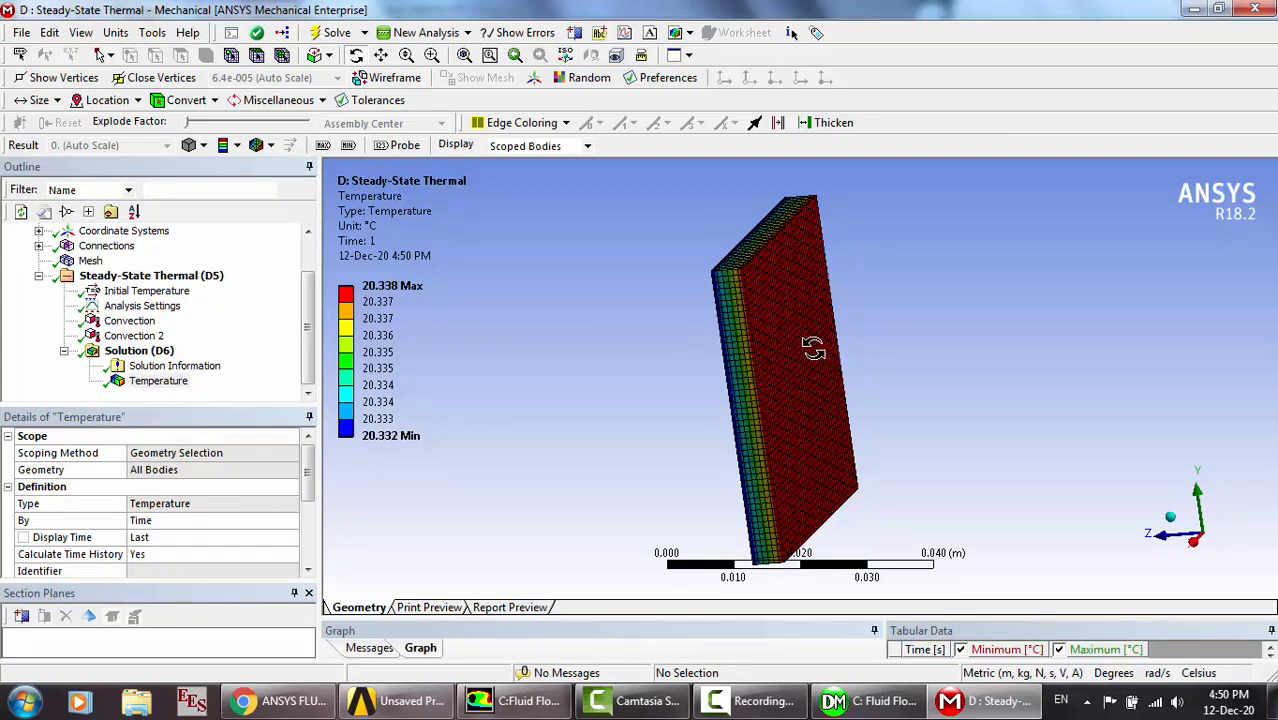
Examine the Temperature result on the plate's opposite face and review the settings of both convections.
{"action": "left_click_drag", "start_coordinate": [718, 345], "coordinate": [785, 354]}
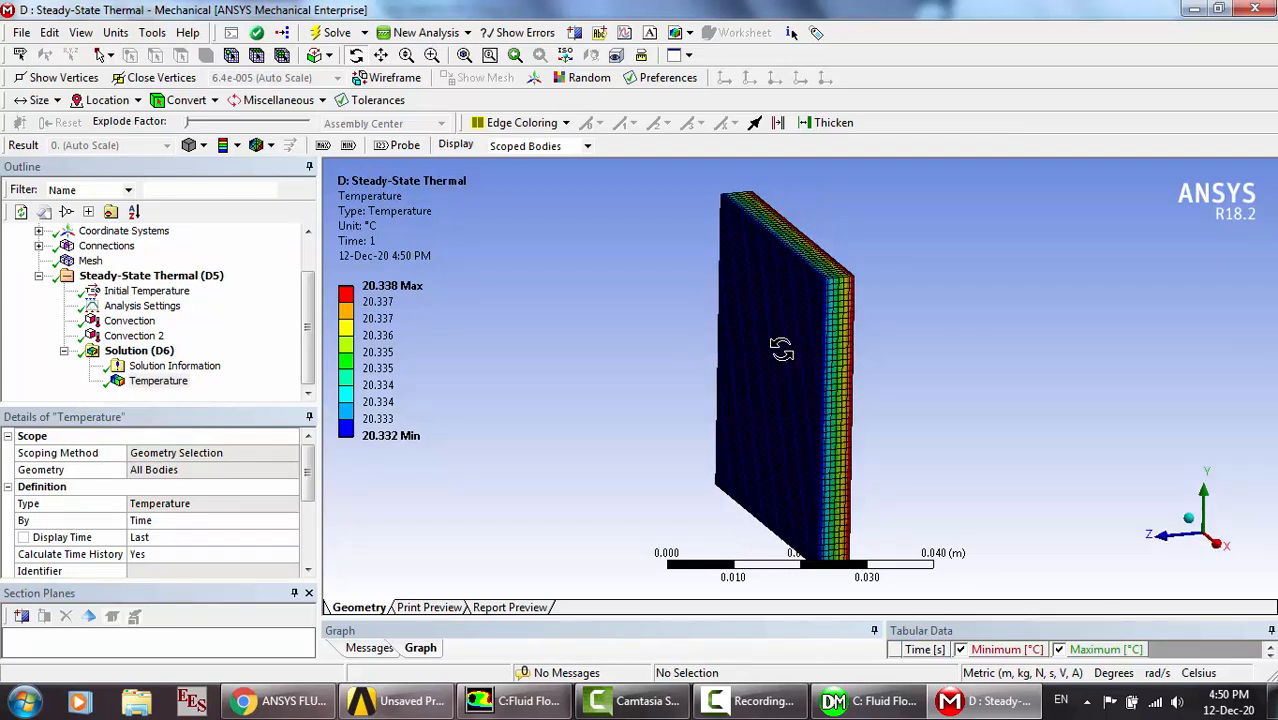
{"action": "left_click", "coordinate": [133, 321]}
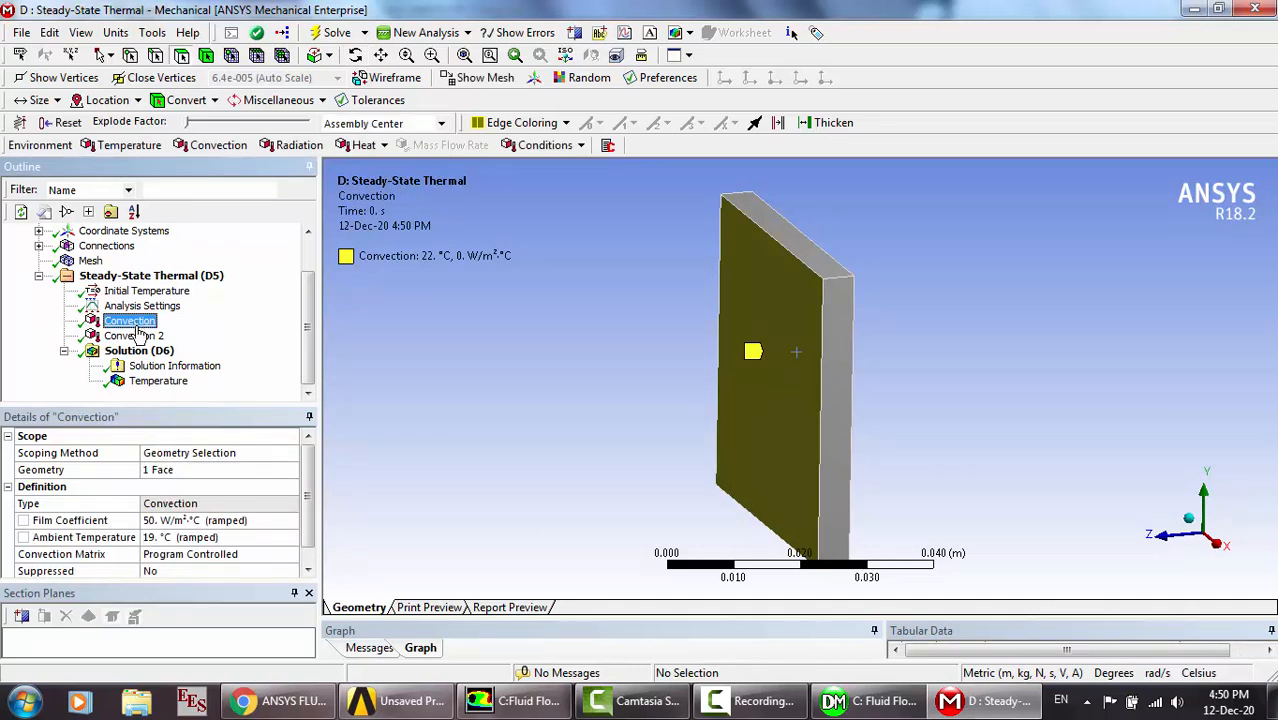
{"action": "left_click", "coordinate": [148, 337]}
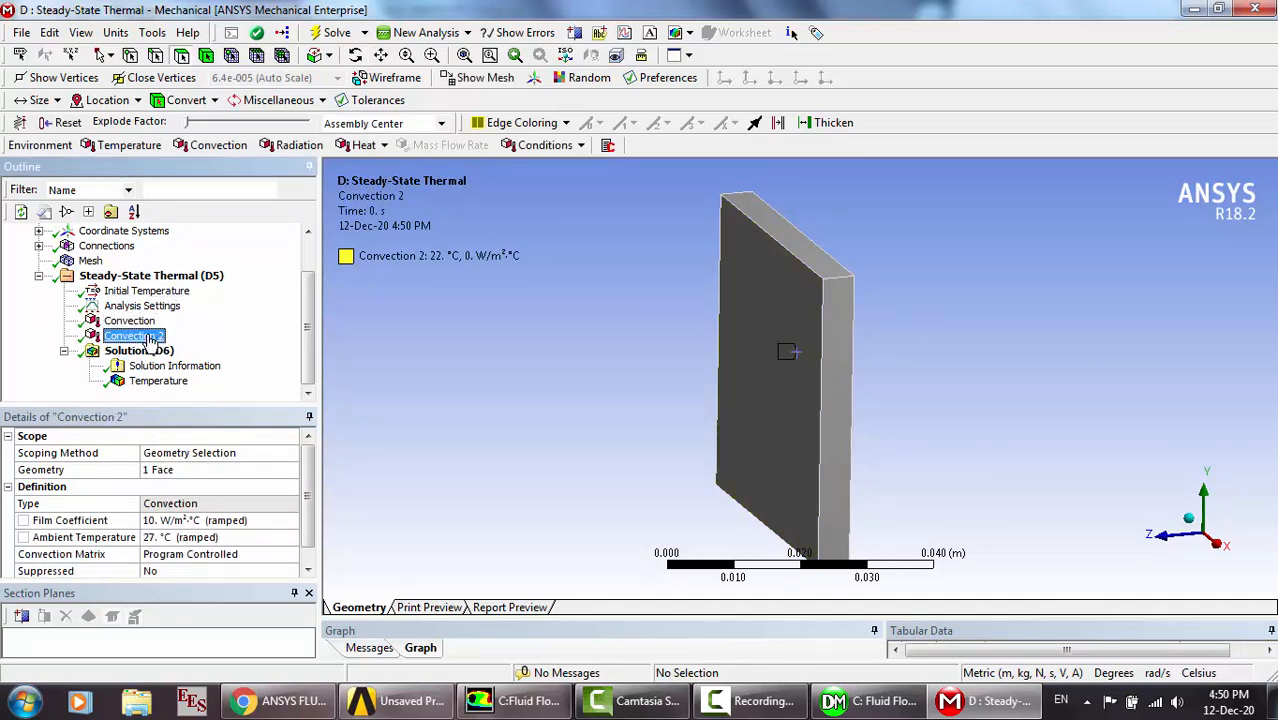
Set the first convection's film coefficient to 5 W/m²·°C.
{"action": "left_click", "coordinate": [131, 322]}
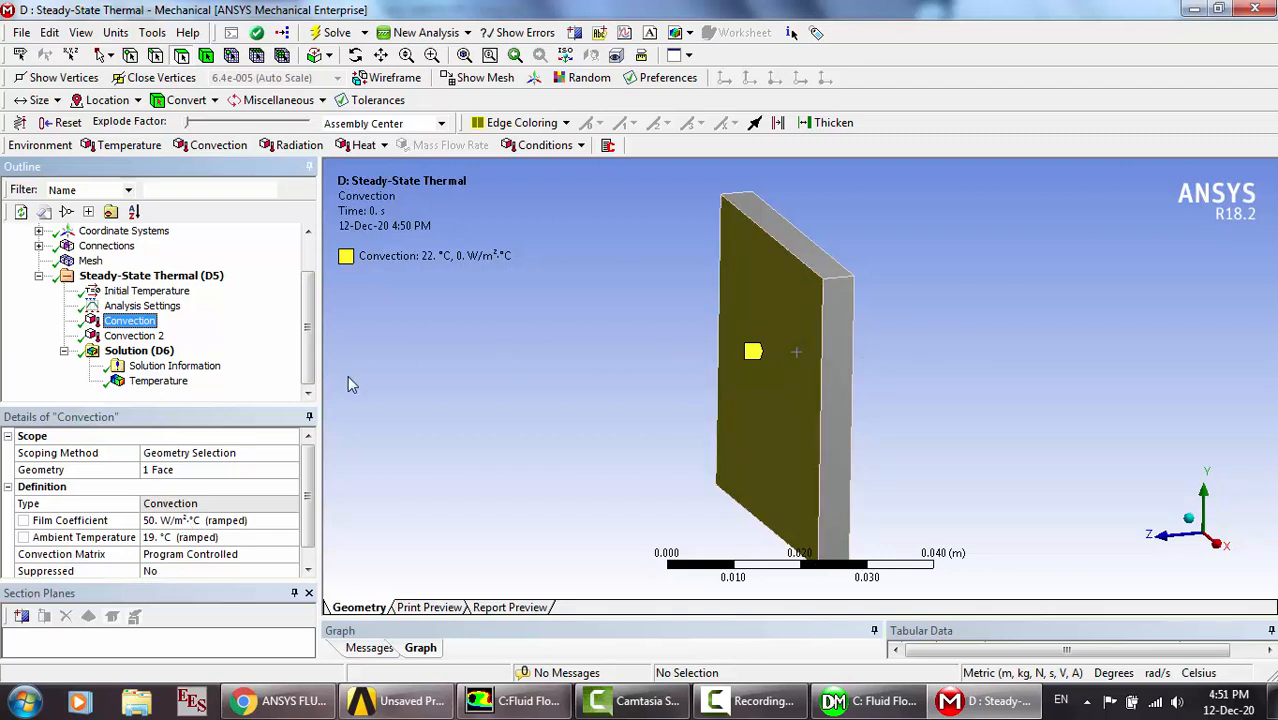
{"action": "left_click", "coordinate": [180, 520]}
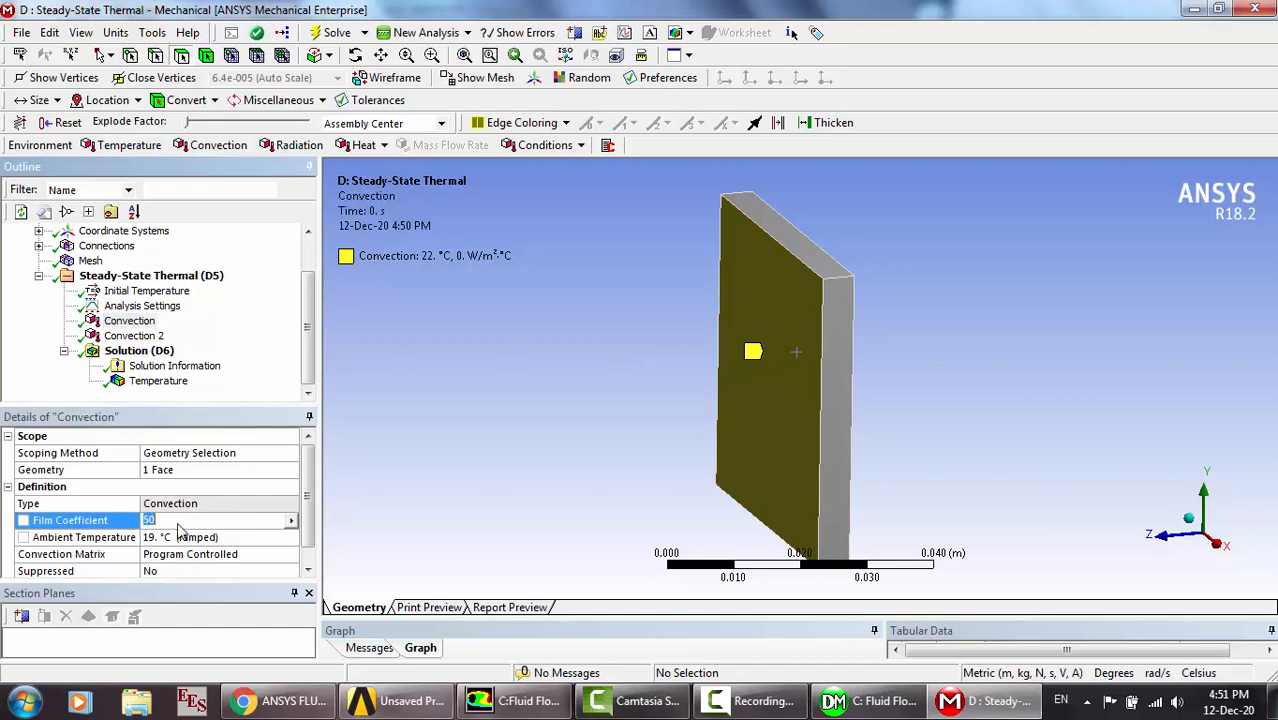
{"action": "type", "text": "5"}
{"action": "key", "text": "Return"}
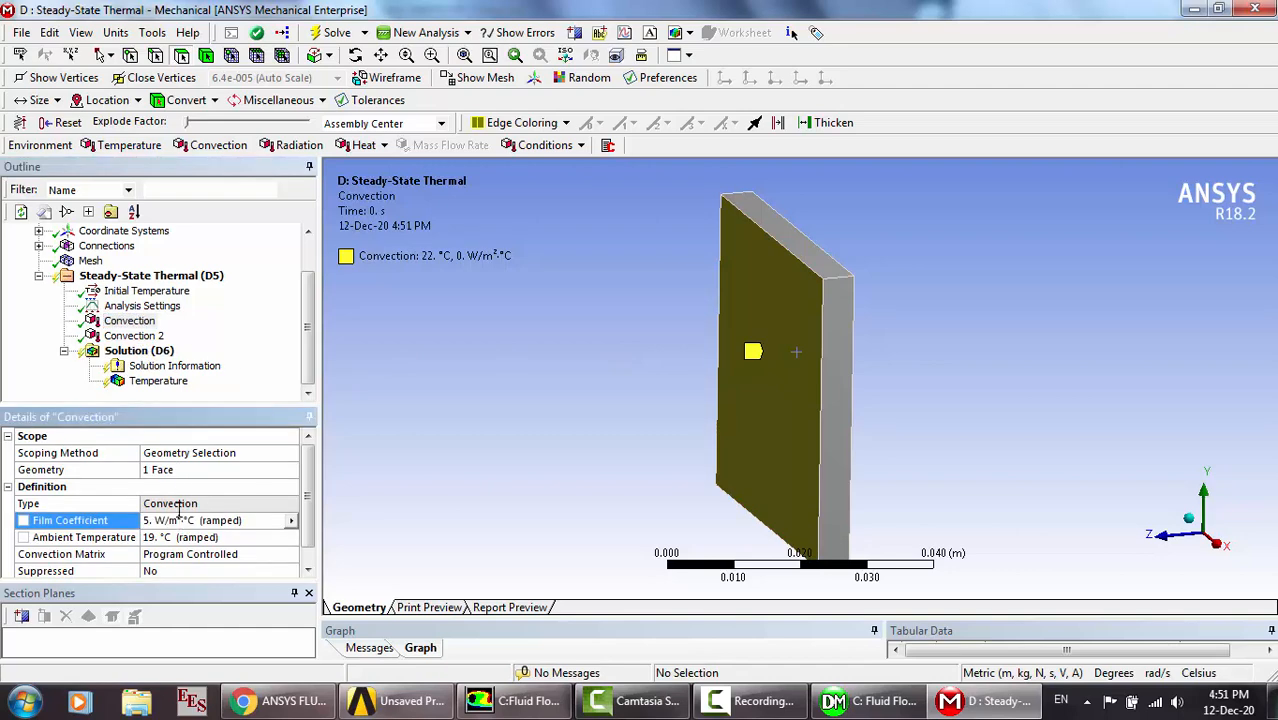
Re-solve the analysis with the lowered film coefficient and inspect the Temperature result across the plate's thickness.
{"action": "left_click", "coordinate": [322, 33]}
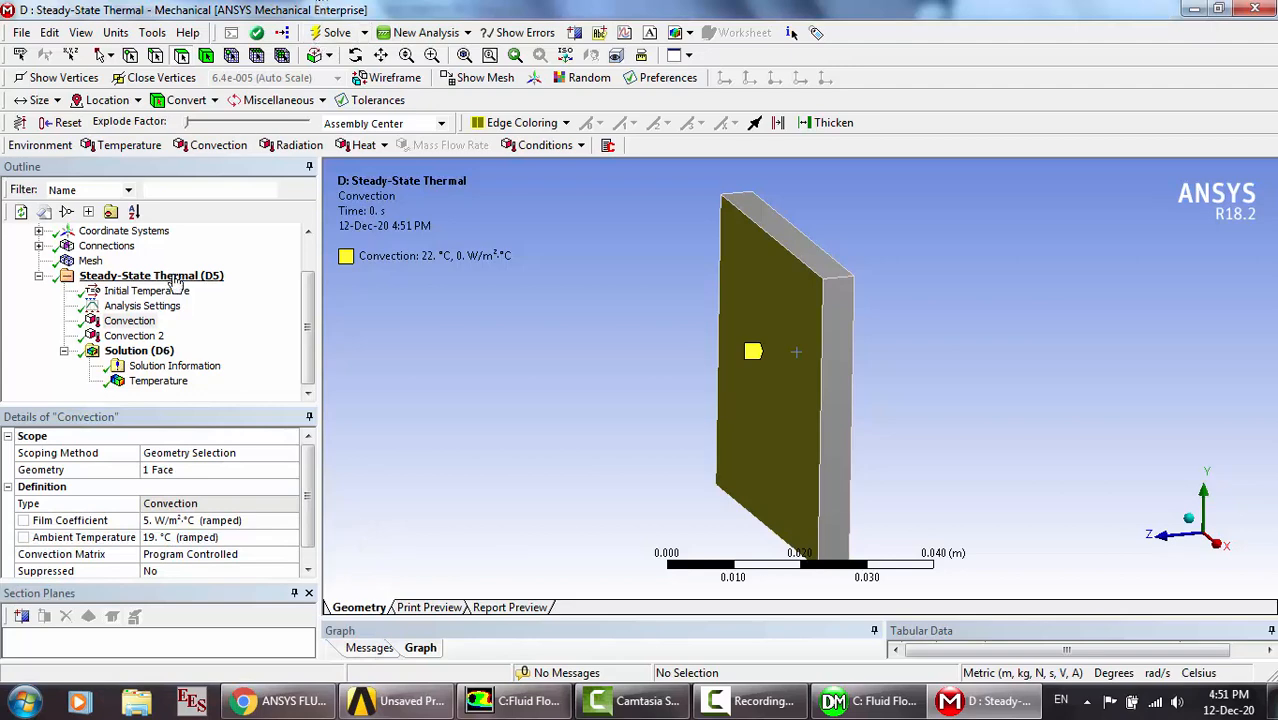
{"action": "left_click", "coordinate": [163, 382]}
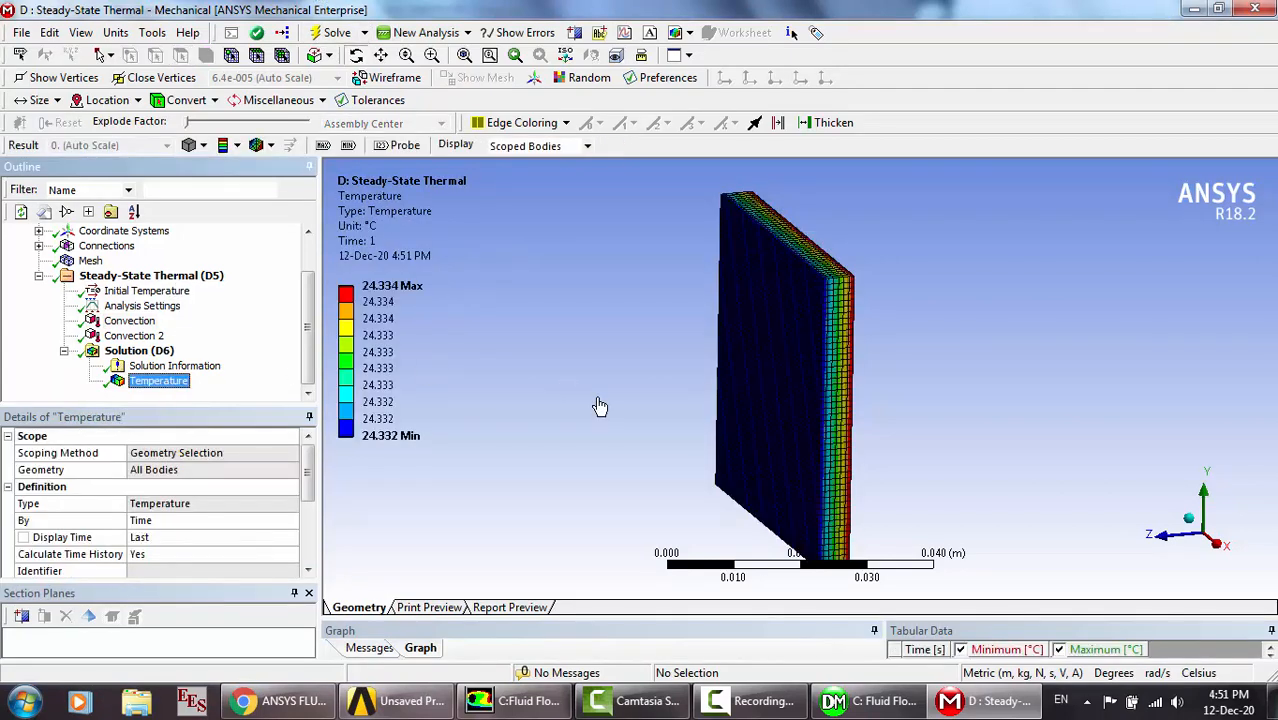
{"action": "middle_click_drag", "start_coordinate": [775, 355], "coordinate": [813, 351]}
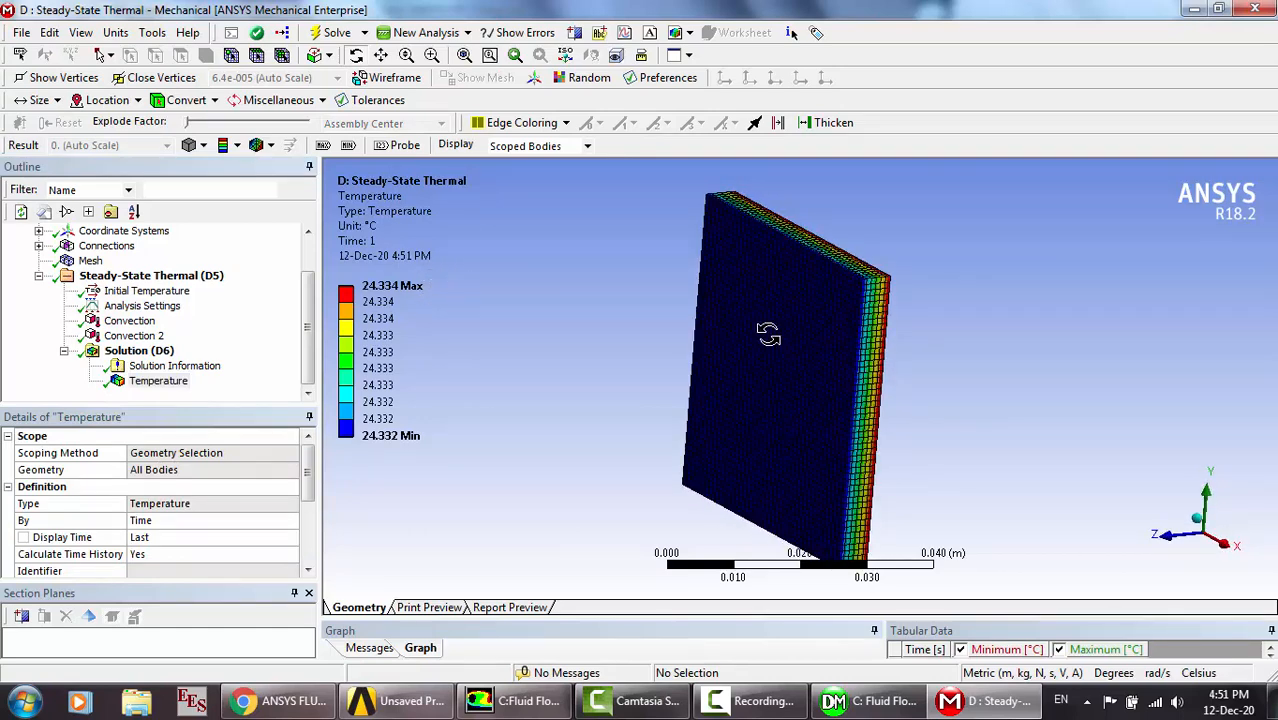
{"action": "mouse_move", "coordinate": [771, 339]}
{"action": "middle_mouse_down"}
{"action": "mouse_move", "coordinate": [653, 343]}
{"action": "mouse_move", "coordinate": [756, 342]}
{"action": "middle_mouse_up"}
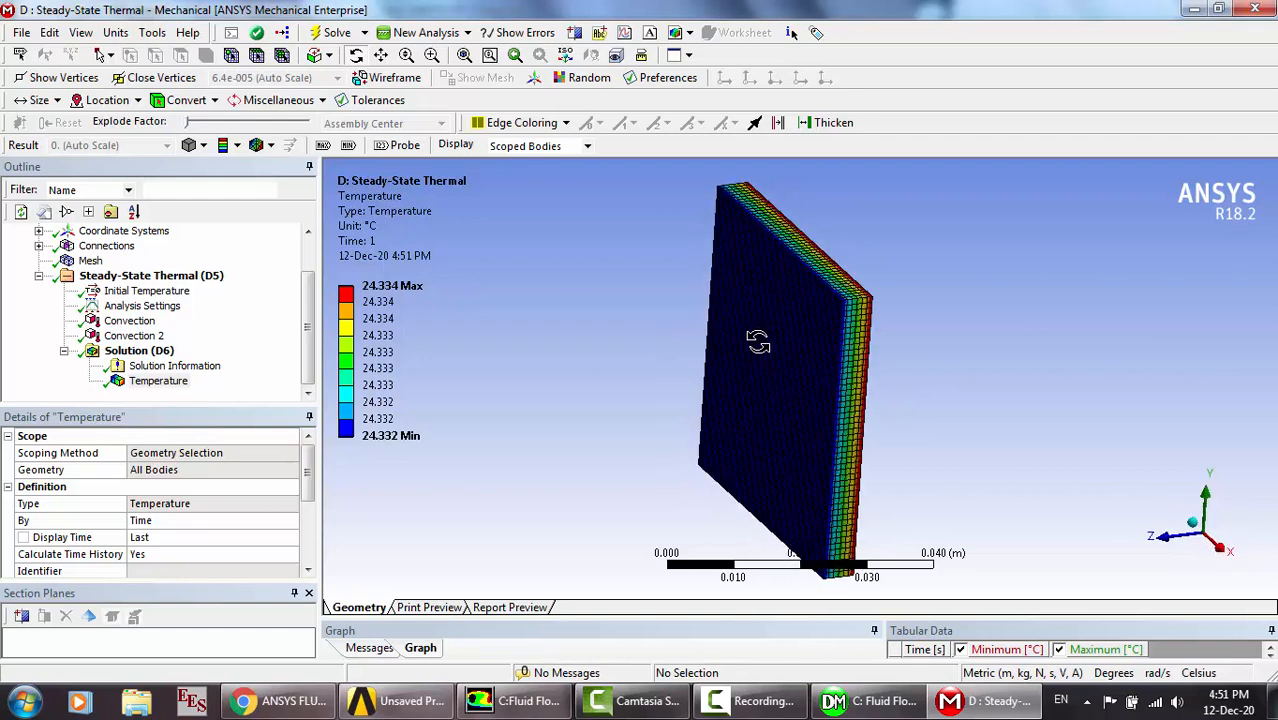
Delete the second convection from the Steady-State Thermal analysis.
{"action": "left_click", "coordinate": [143, 338]}
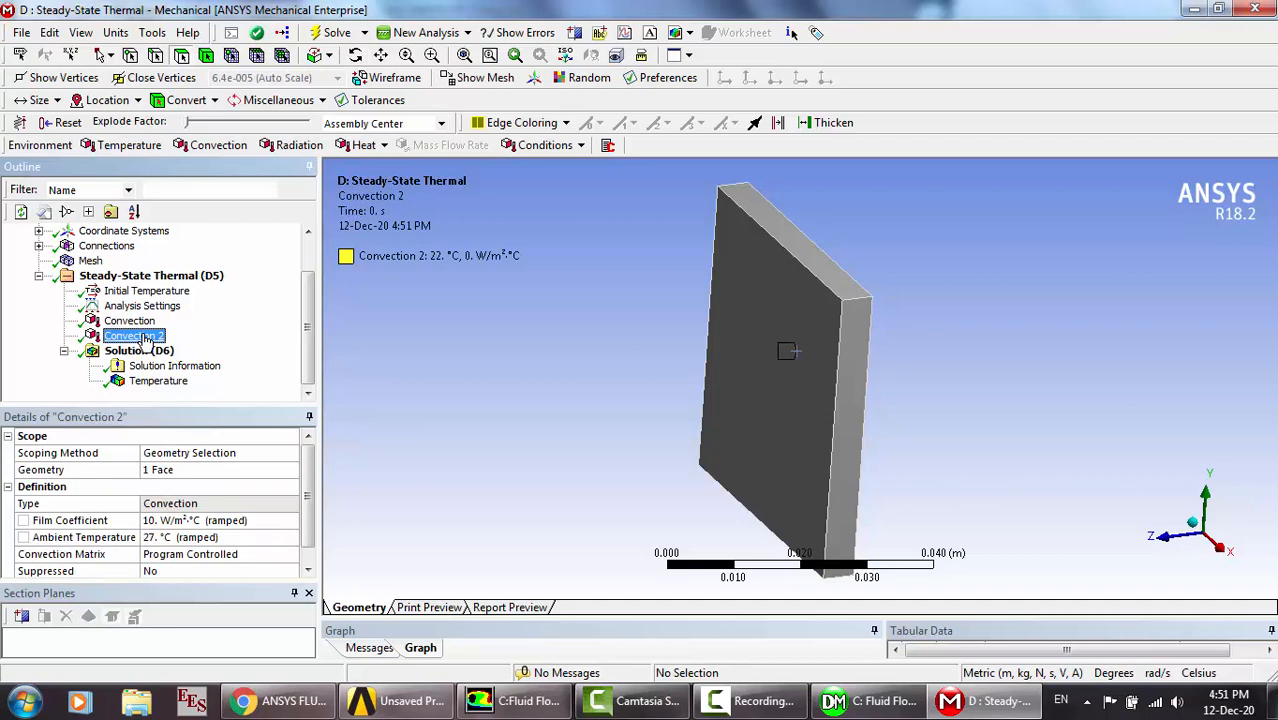
{"action": "key", "text": "Delete"}
{"action": "key", "text": "Return"}
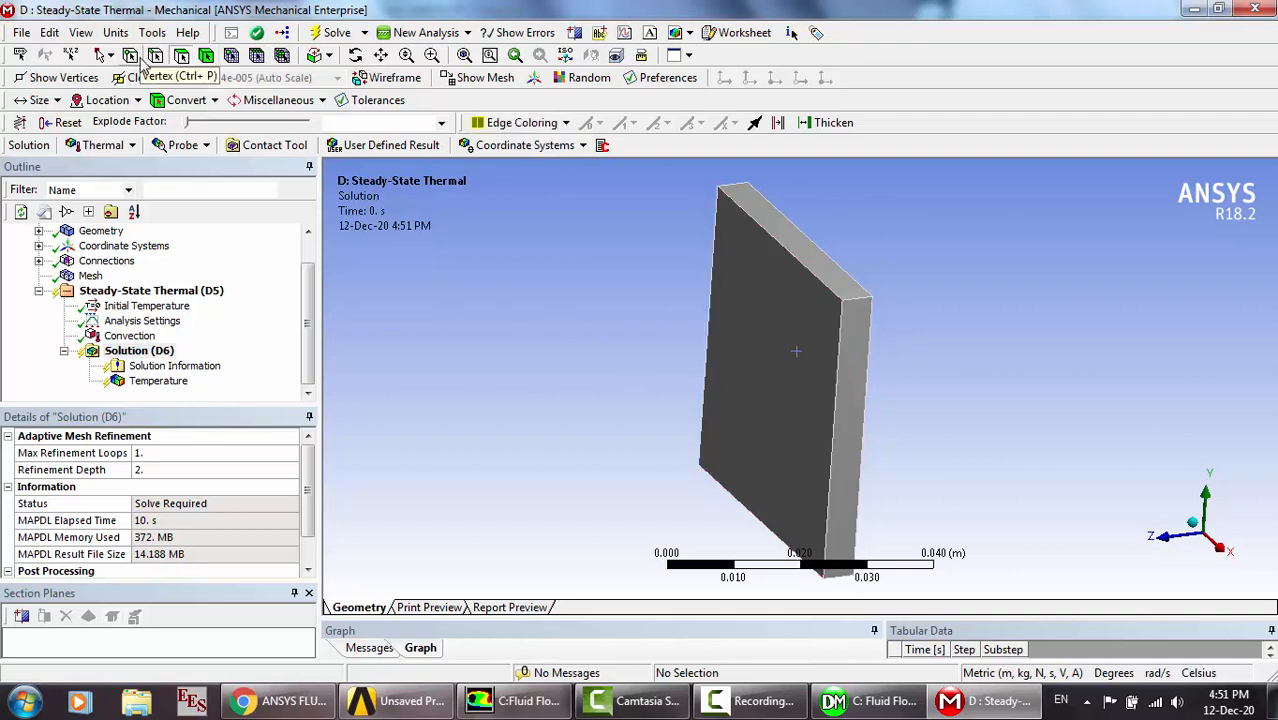
Insert a Heat Flux load in the Steady-State Thermal analysis and scope it to the large face that carries the remaining convection.
{"action": "left_click", "coordinate": [90, 290]}
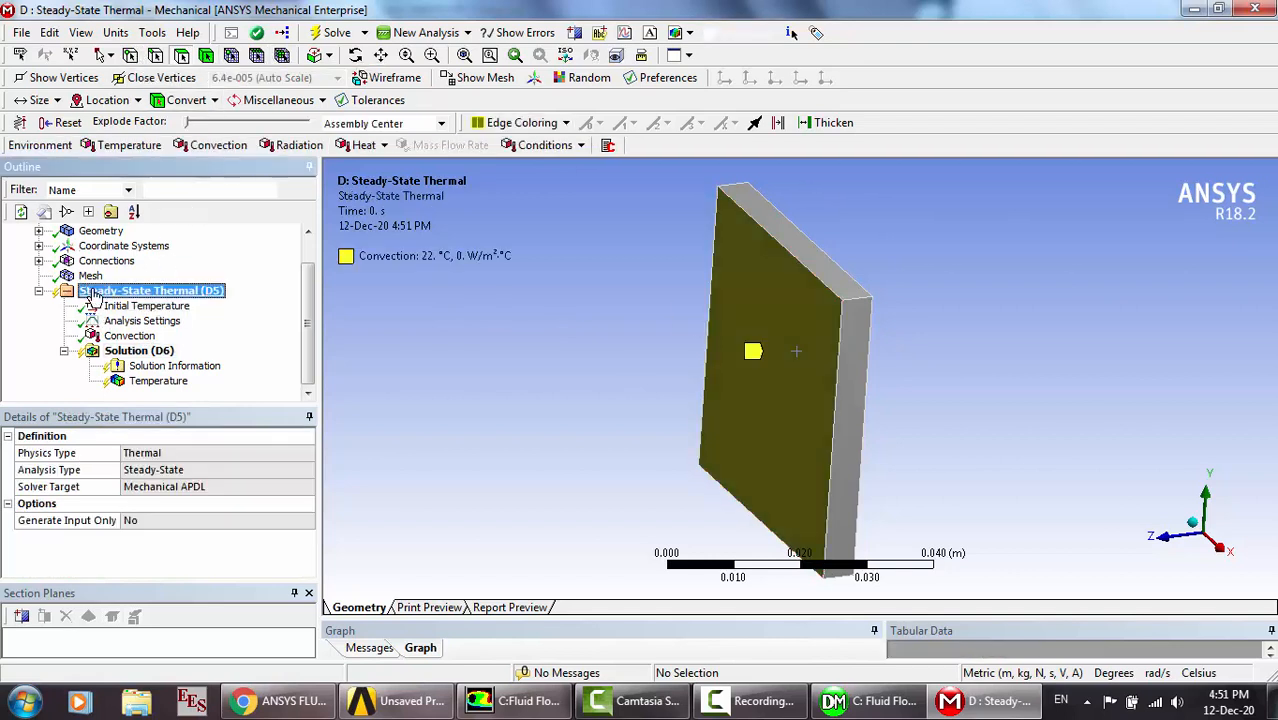
{"action": "right_click", "coordinate": [90, 290]}
{"action": "mouse_move", "coordinate": [148, 300]}
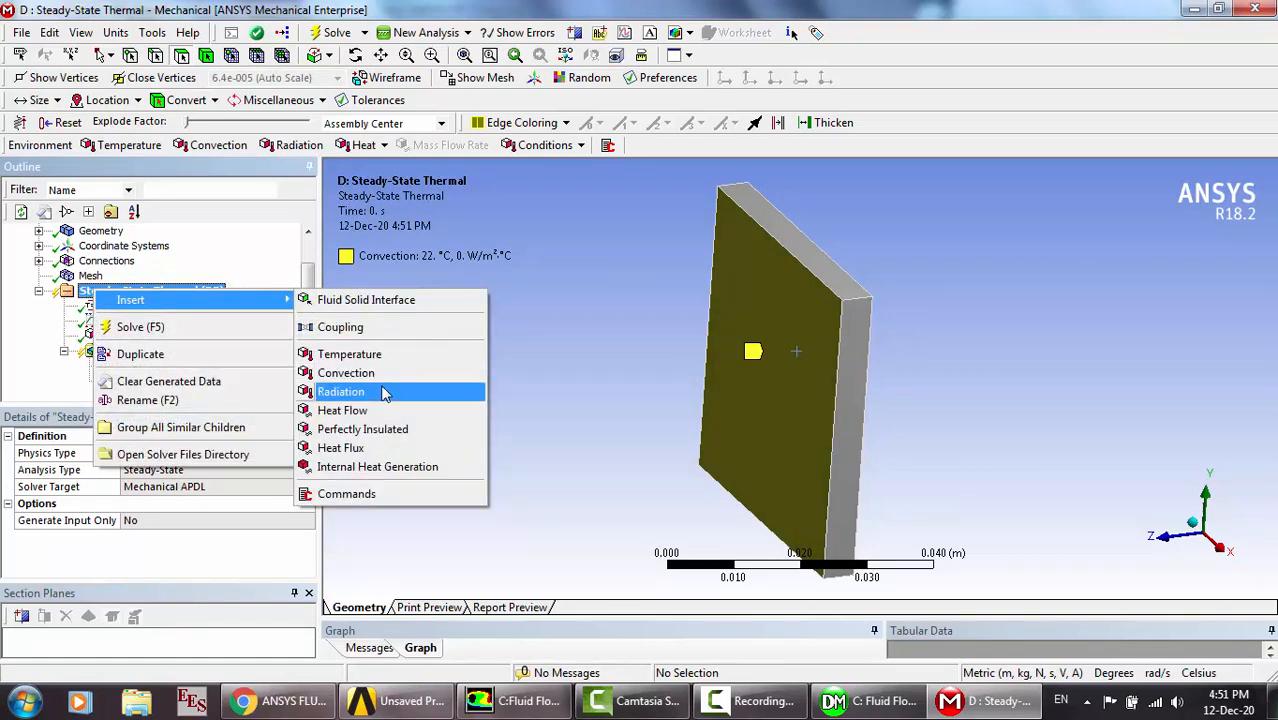
{"action": "left_click", "coordinate": [341, 448]}
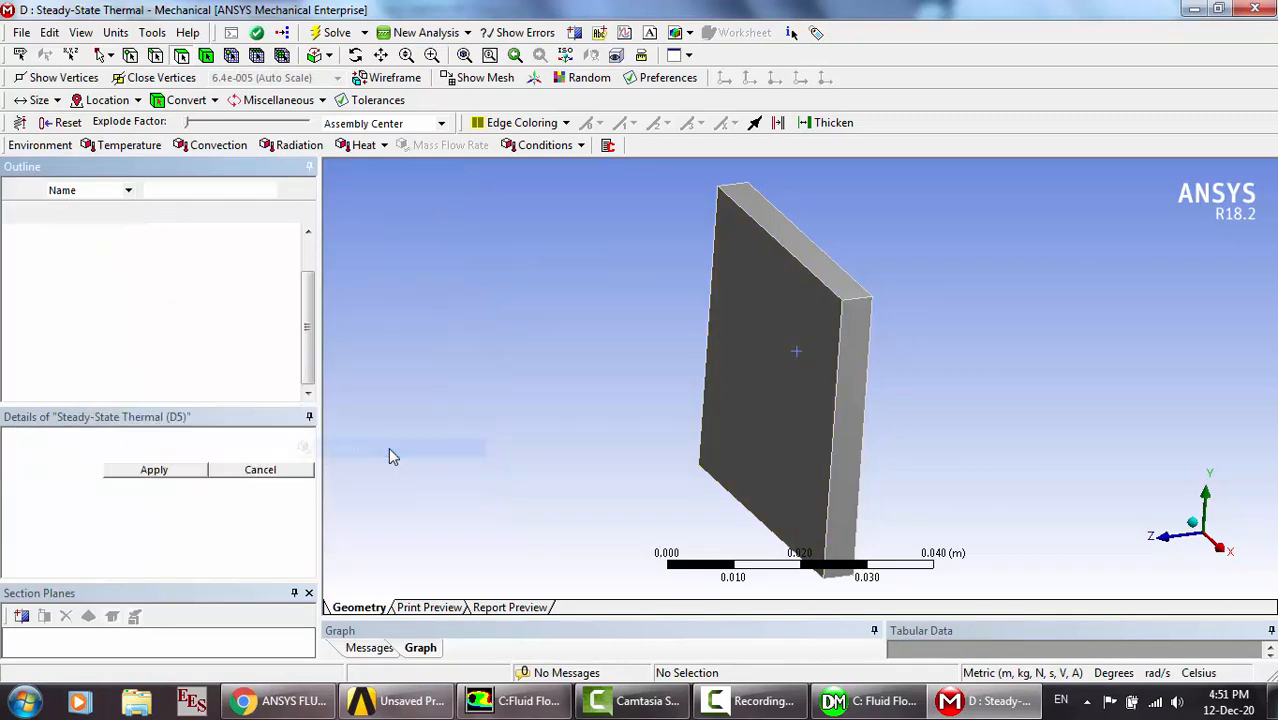
{"action": "left_click", "coordinate": [206, 56]}
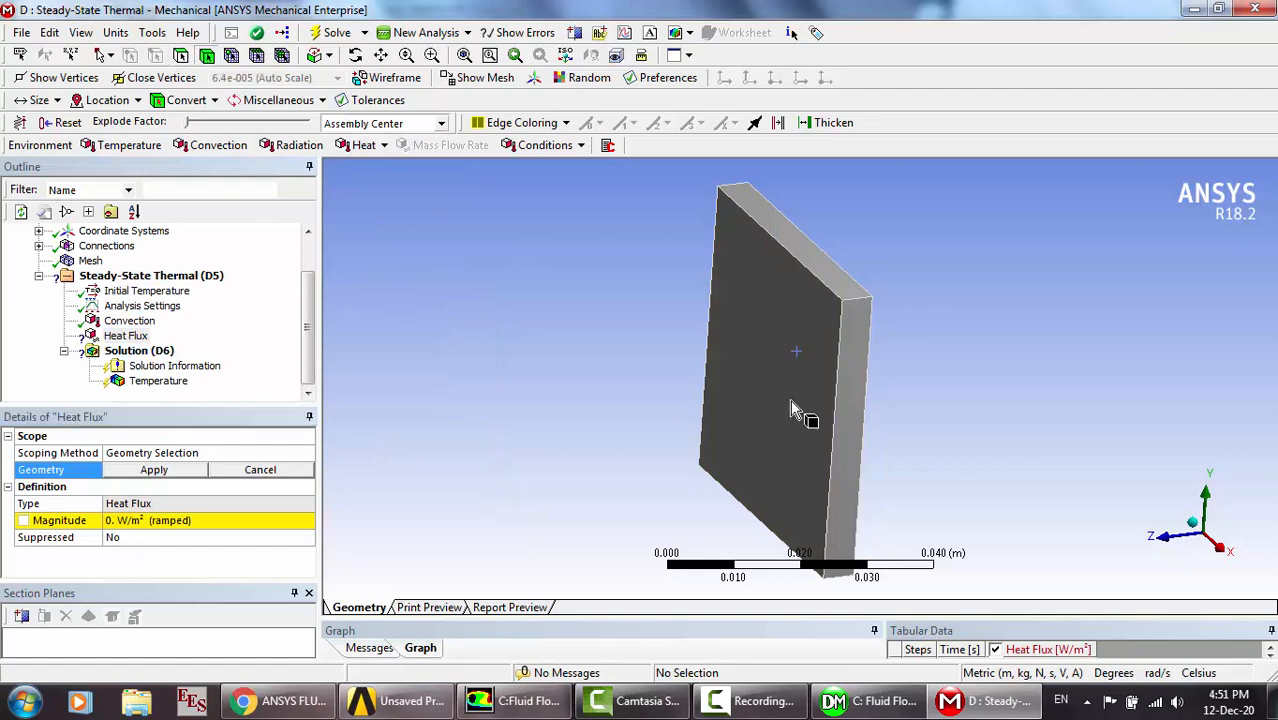
{"action": "left_click", "coordinate": [805, 408]}
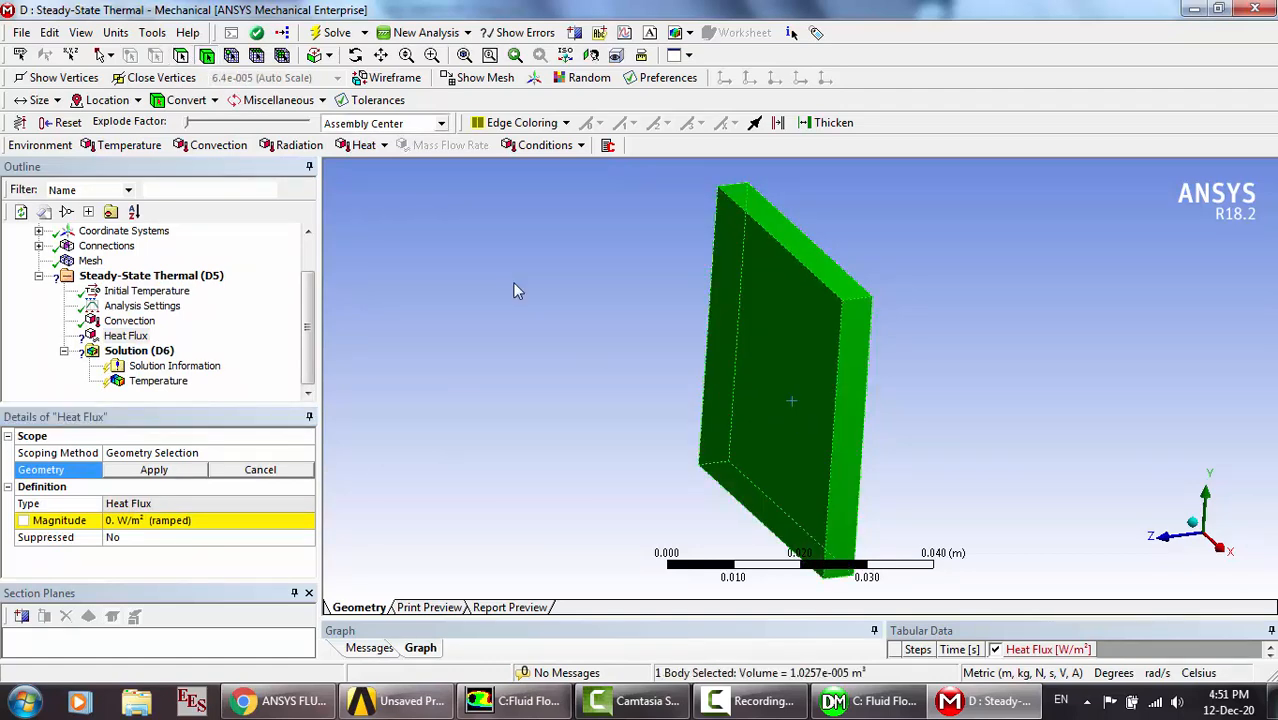
{"action": "left_click", "coordinate": [181, 56]}
{"action": "left_click", "coordinate": [805, 385]}
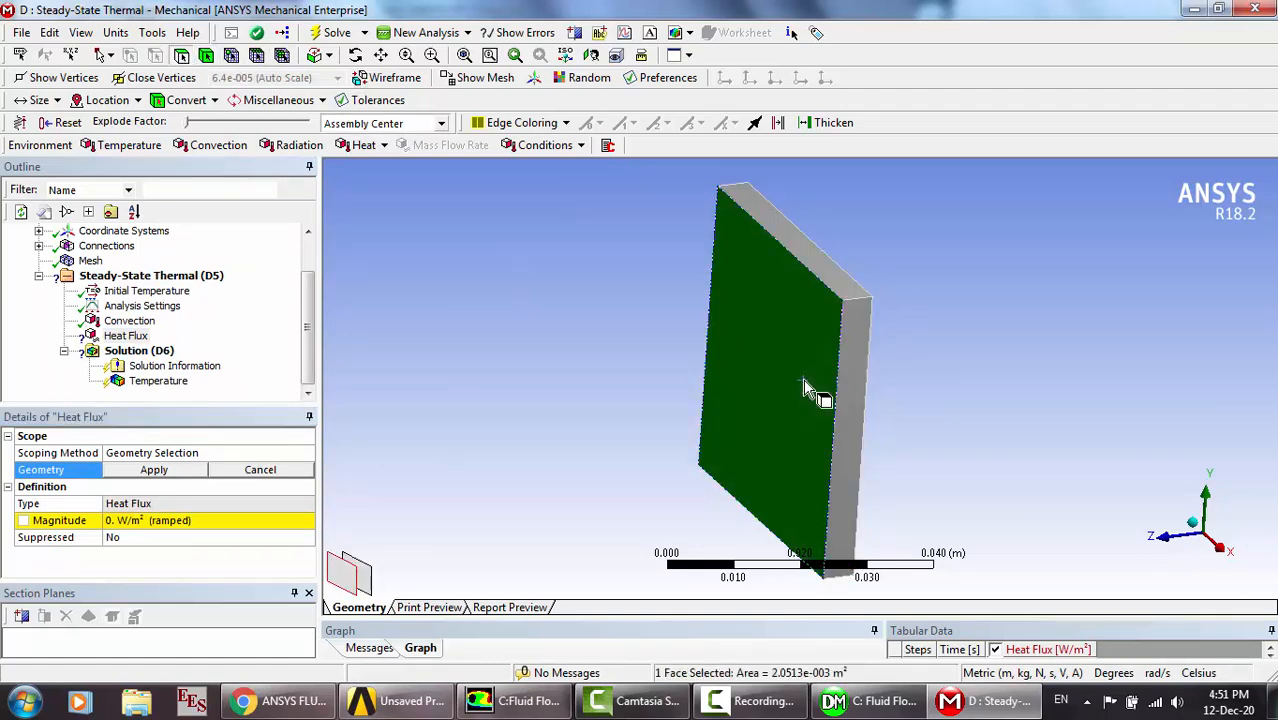
{"action": "left_click", "coordinate": [160, 470]}
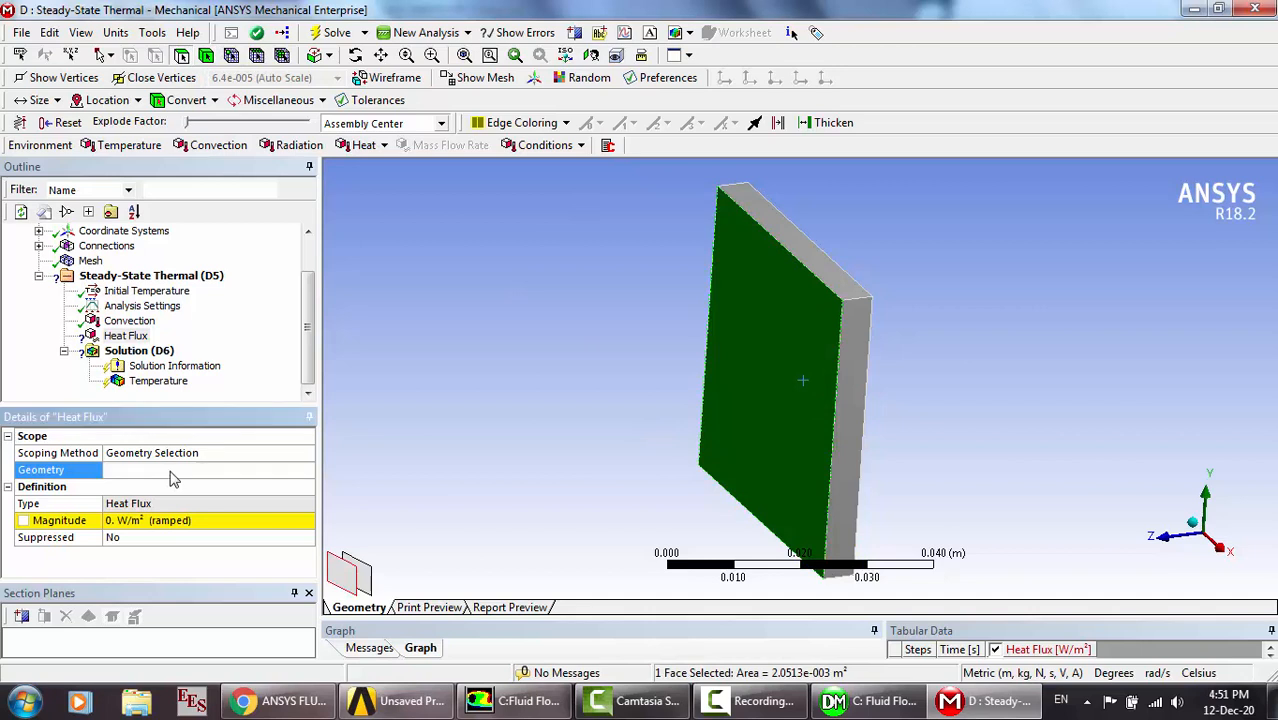
Set the heat flux magnitude to 500 W/m².
{"action": "left_click", "coordinate": [148, 520]}
{"action": "type", "text": "500"}
{"action": "key", "text": "Return"}
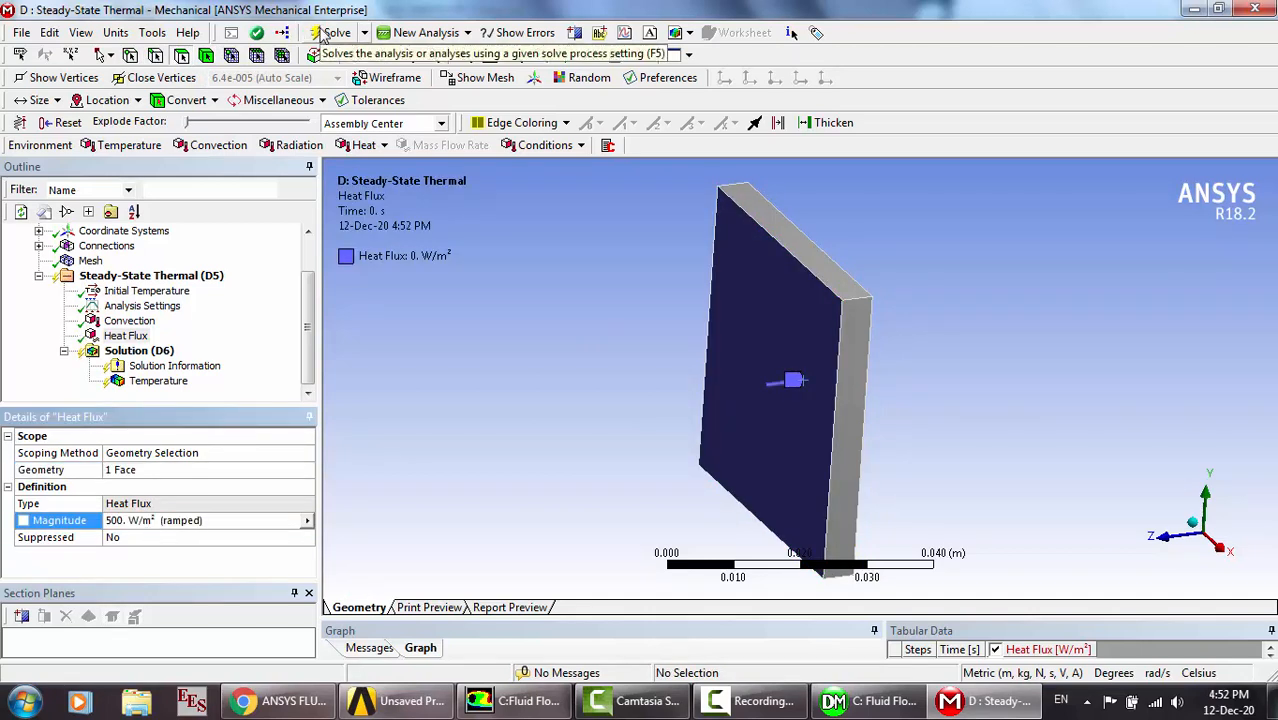
Set the remaining convection's film coefficient to 10 W/m²·°C and its ambient temperature to 27 °C.
{"action": "left_click", "coordinate": [138, 321]}
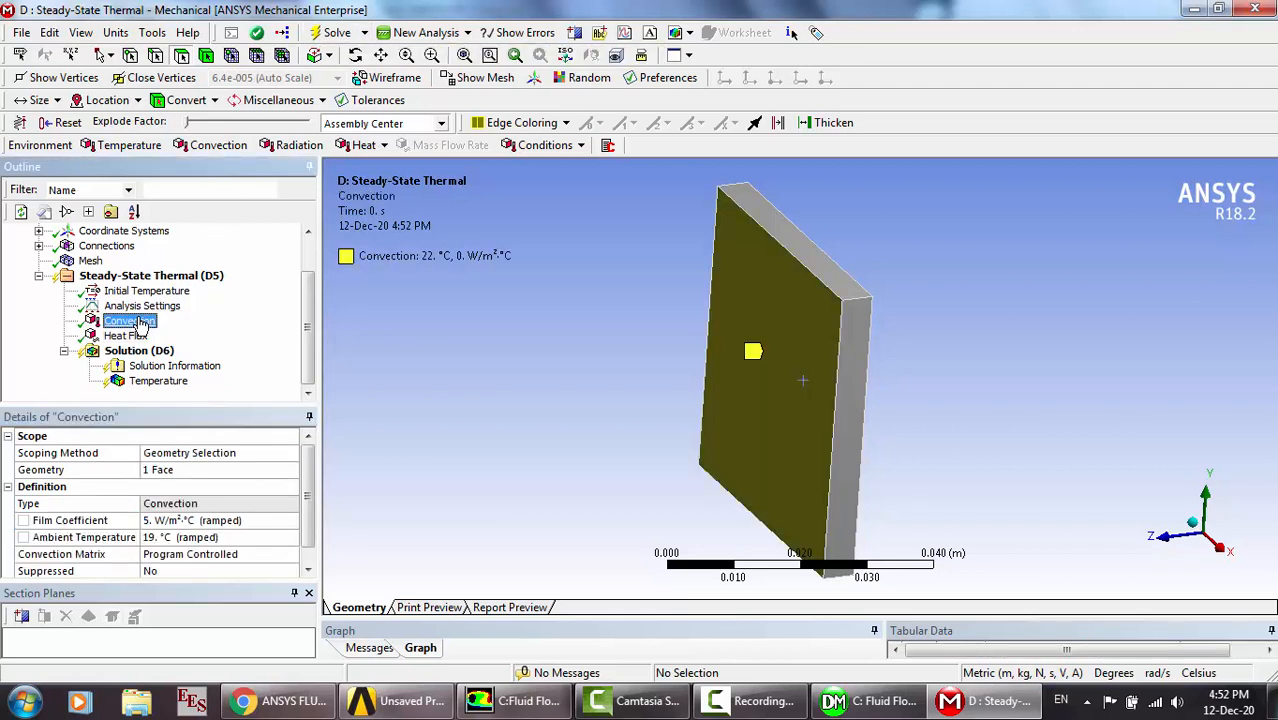
{"action": "left_click", "coordinate": [181, 520]}
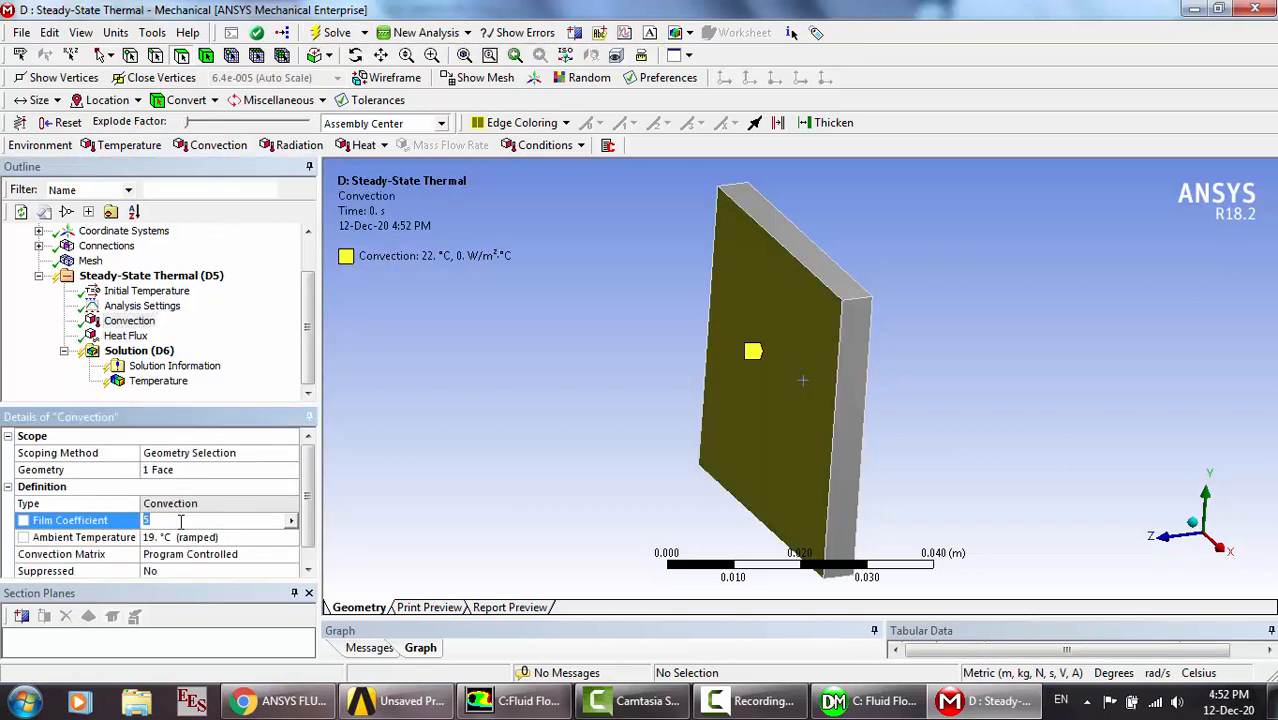
{"action": "type", "text": "10"}
{"action": "left_click", "coordinate": [192, 540]}
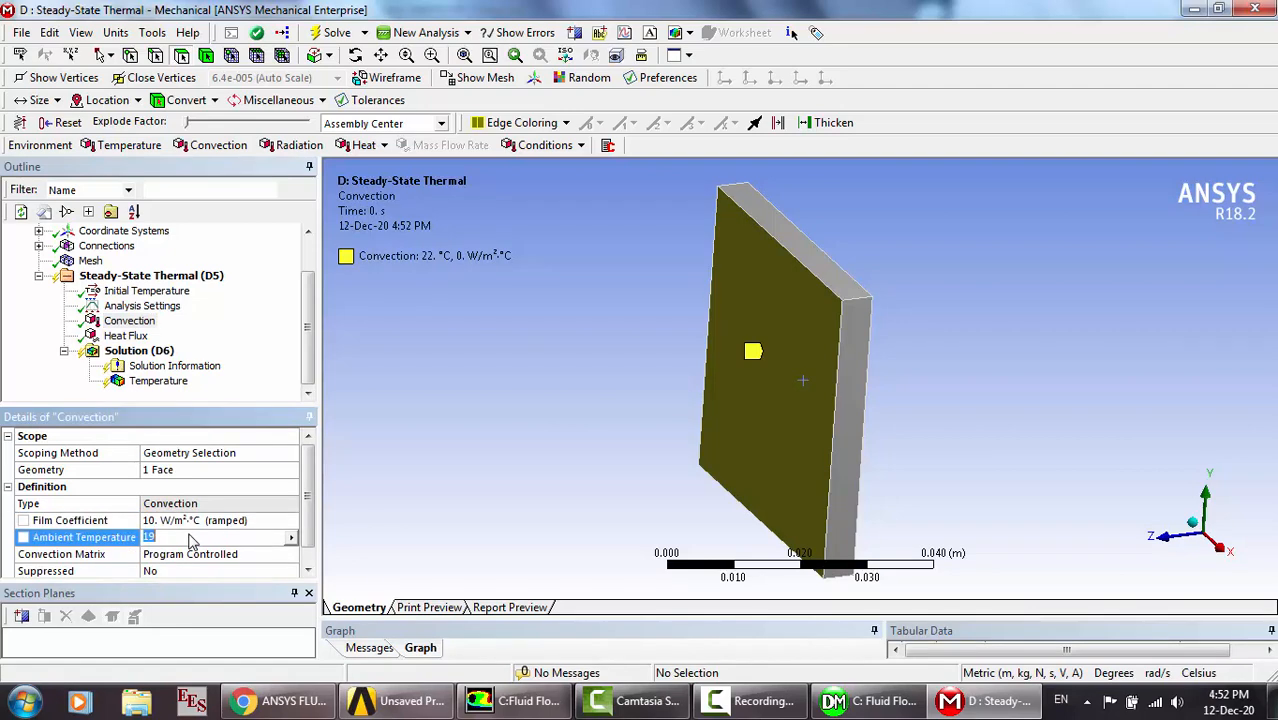
{"action": "type", "text": "27"}
{"action": "key", "text": "Return"}
Solve the analysis with the heat flux applied and examine the Temperature result alongside the convection and heat flux loads.
{"action": "left_click", "coordinate": [335, 33]}
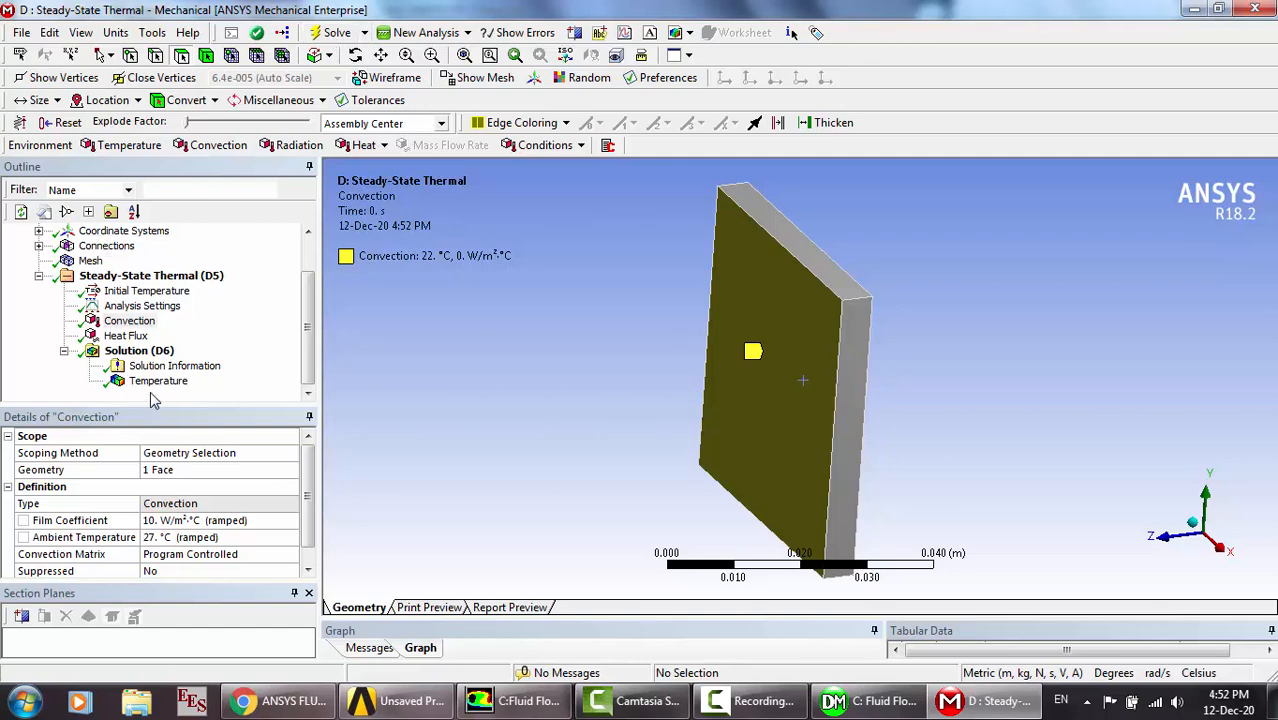
{"action": "left_click", "coordinate": [150, 382]}
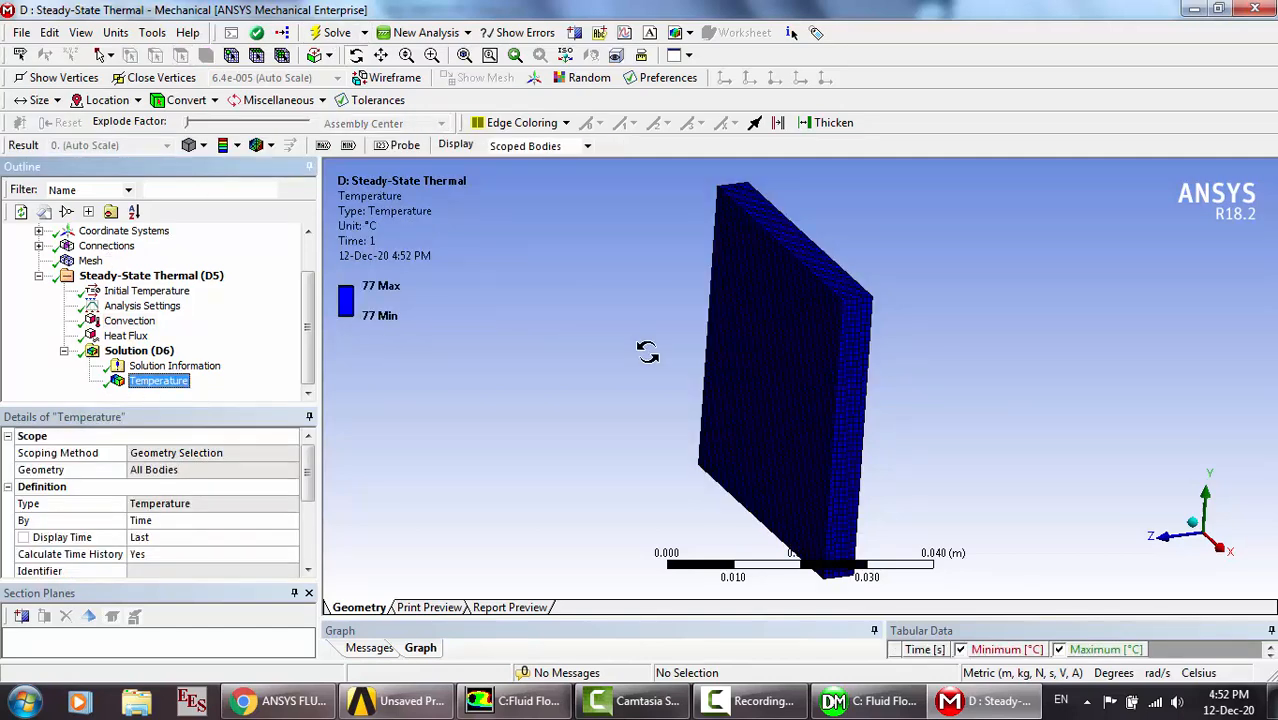
{"action": "left_click", "coordinate": [126, 337]}
{"action": "key", "text": "Up"}
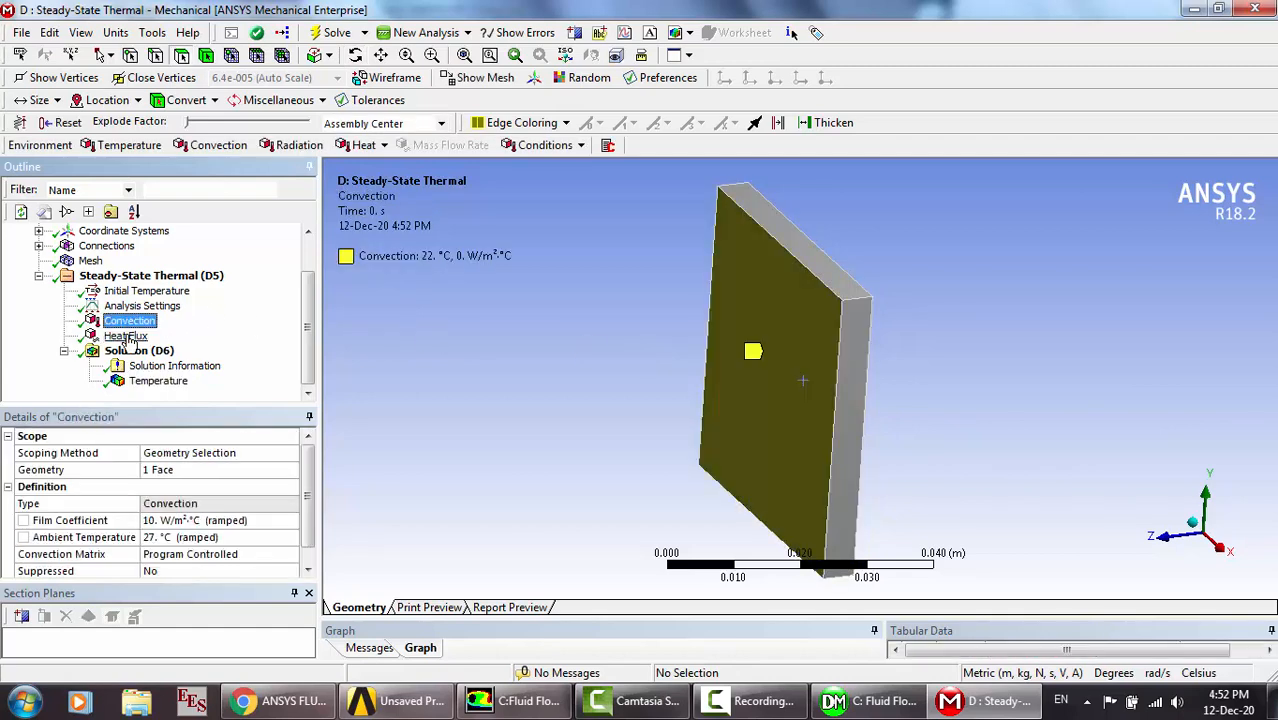
{"action": "left_click", "coordinate": [127, 337]}
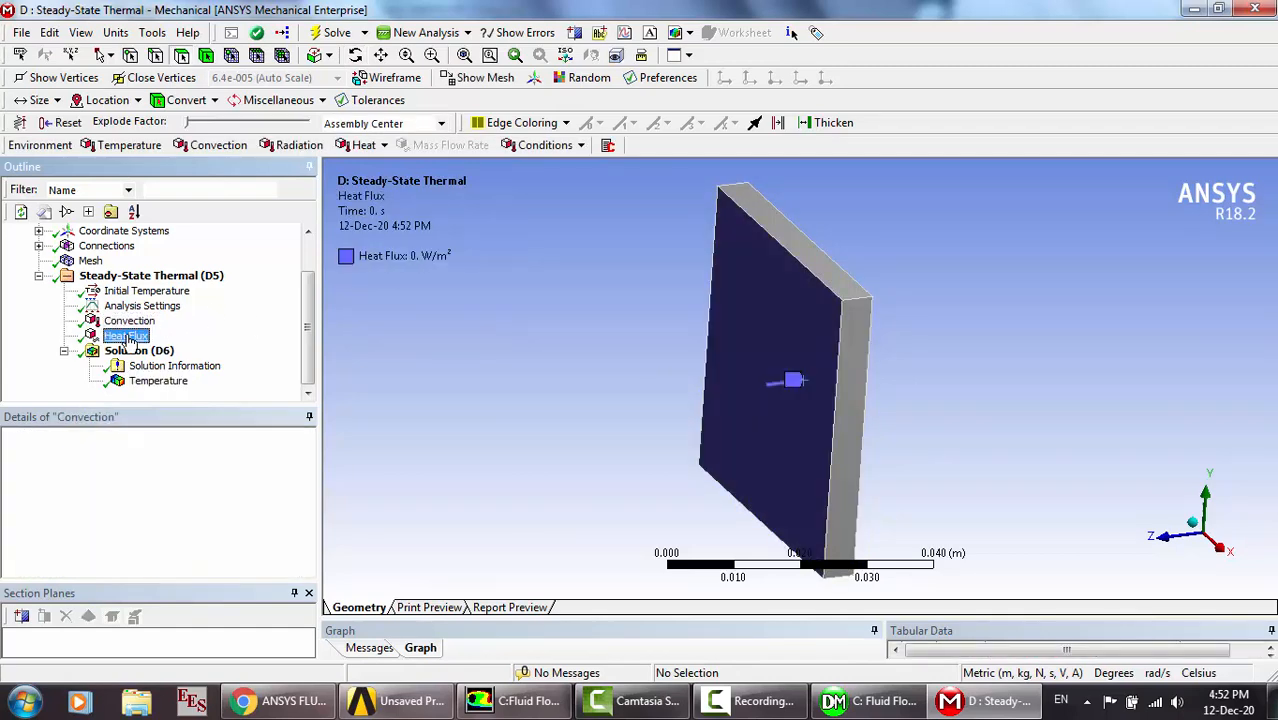
{"action": "left_click", "coordinate": [150, 382]}
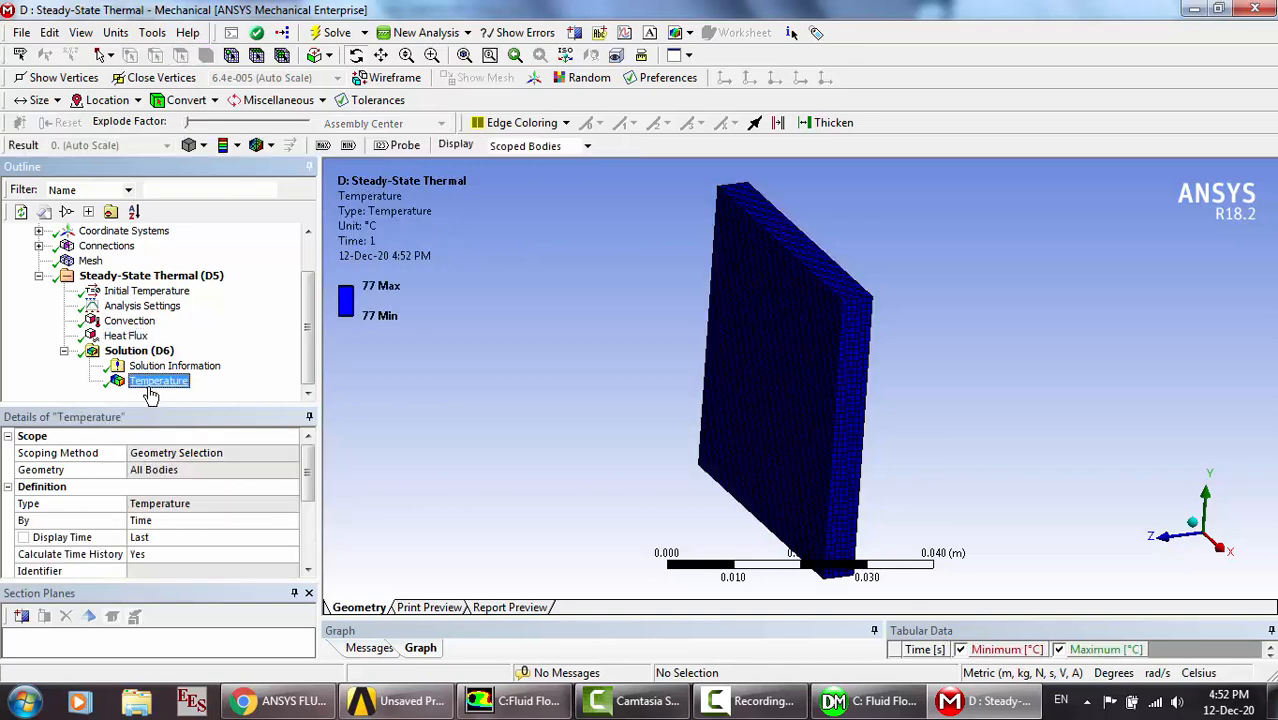
Re-solve with the convection's film coefficient raised to 50 W/m²·°C and view the Temperature result.
{"action": "left_click", "coordinate": [131, 322]}
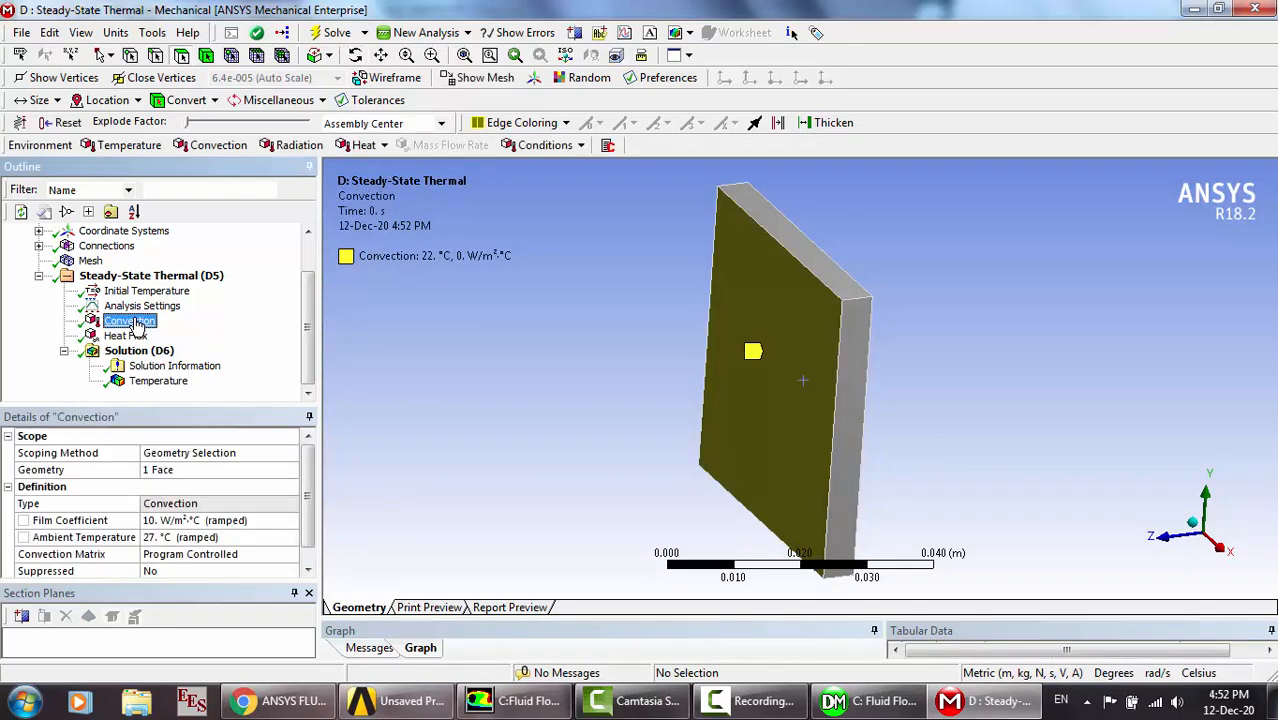
{"action": "left_click", "coordinate": [172, 521]}
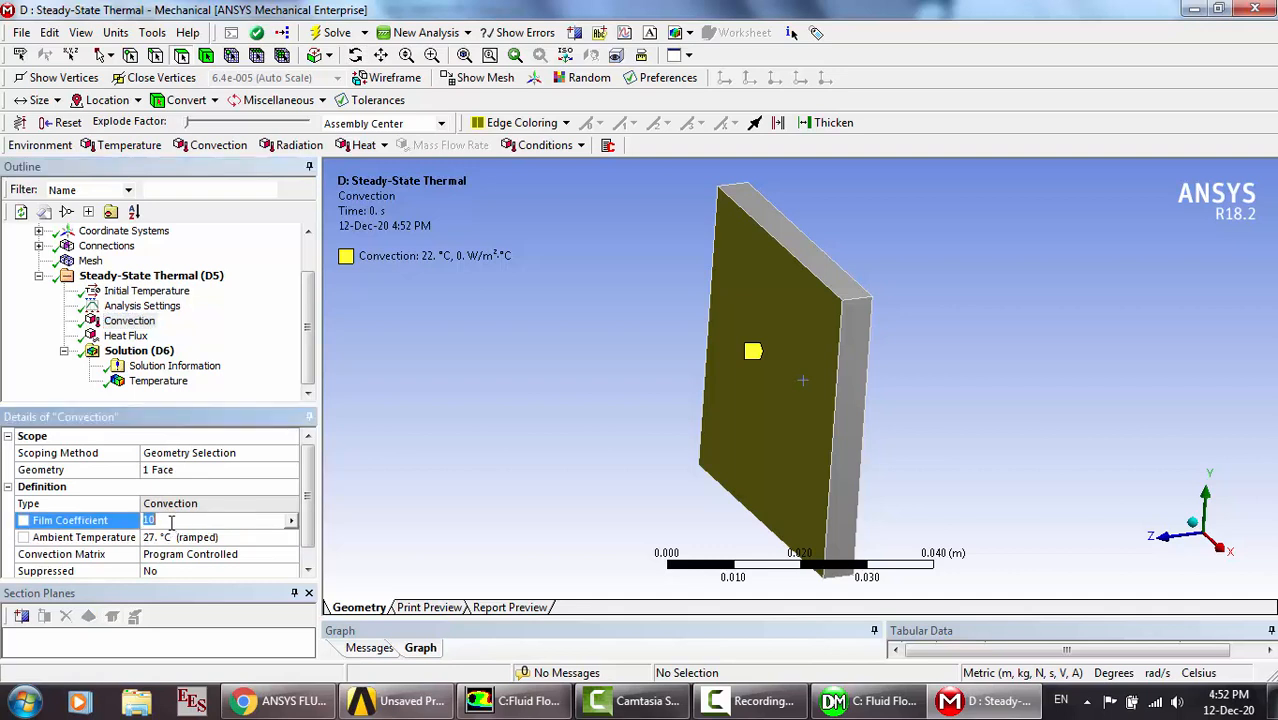
{"action": "type", "text": "50"}
{"action": "key", "text": "Return"}
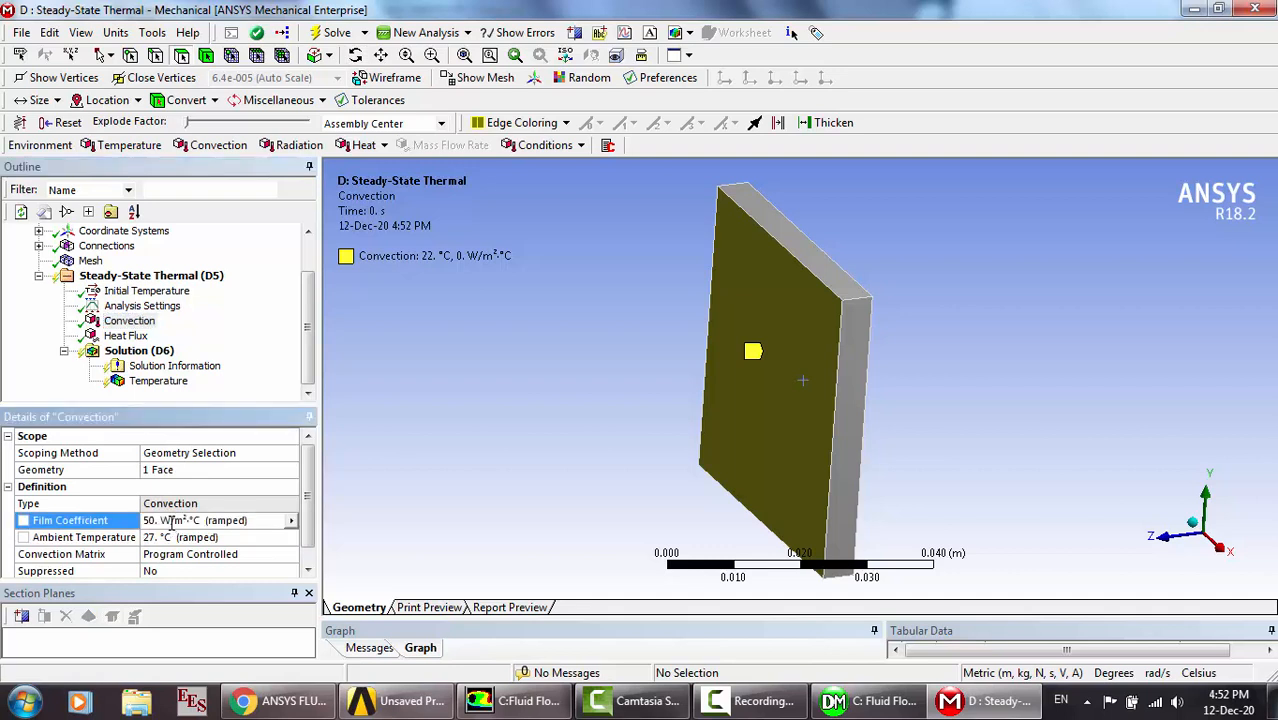
{"action": "left_click", "coordinate": [324, 33]}
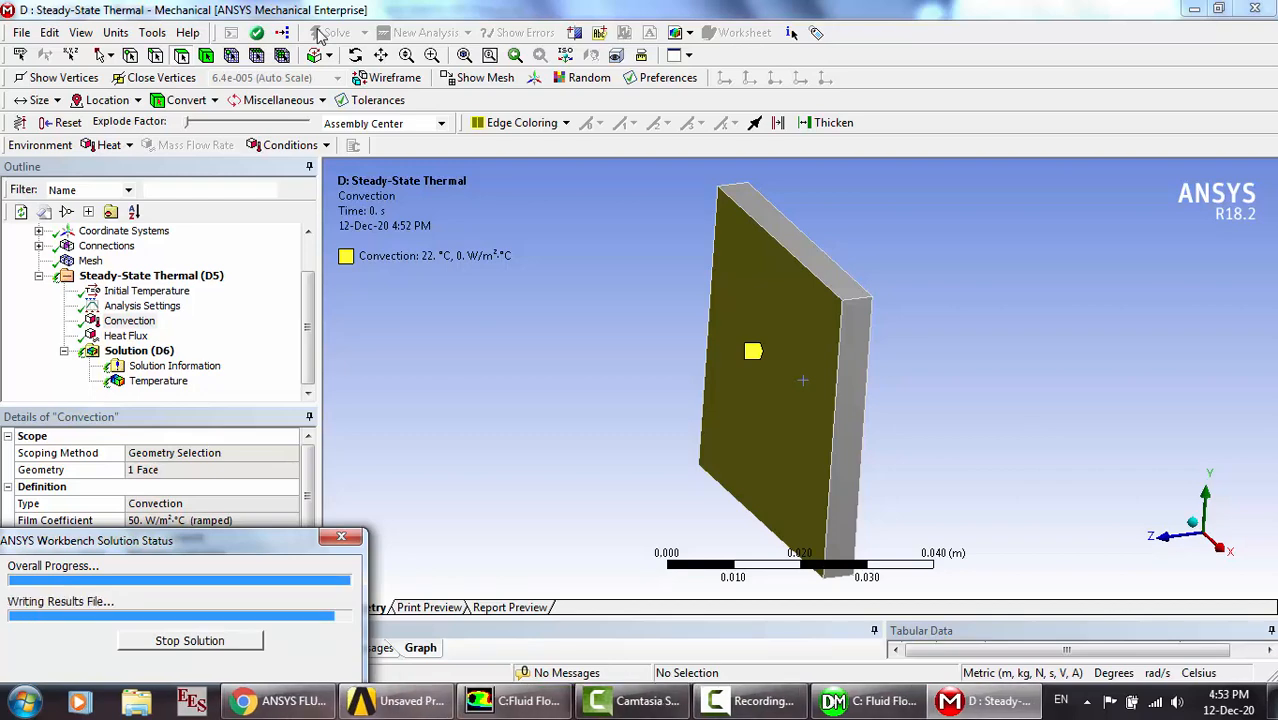
{"action": "left_click", "coordinate": [160, 382]}
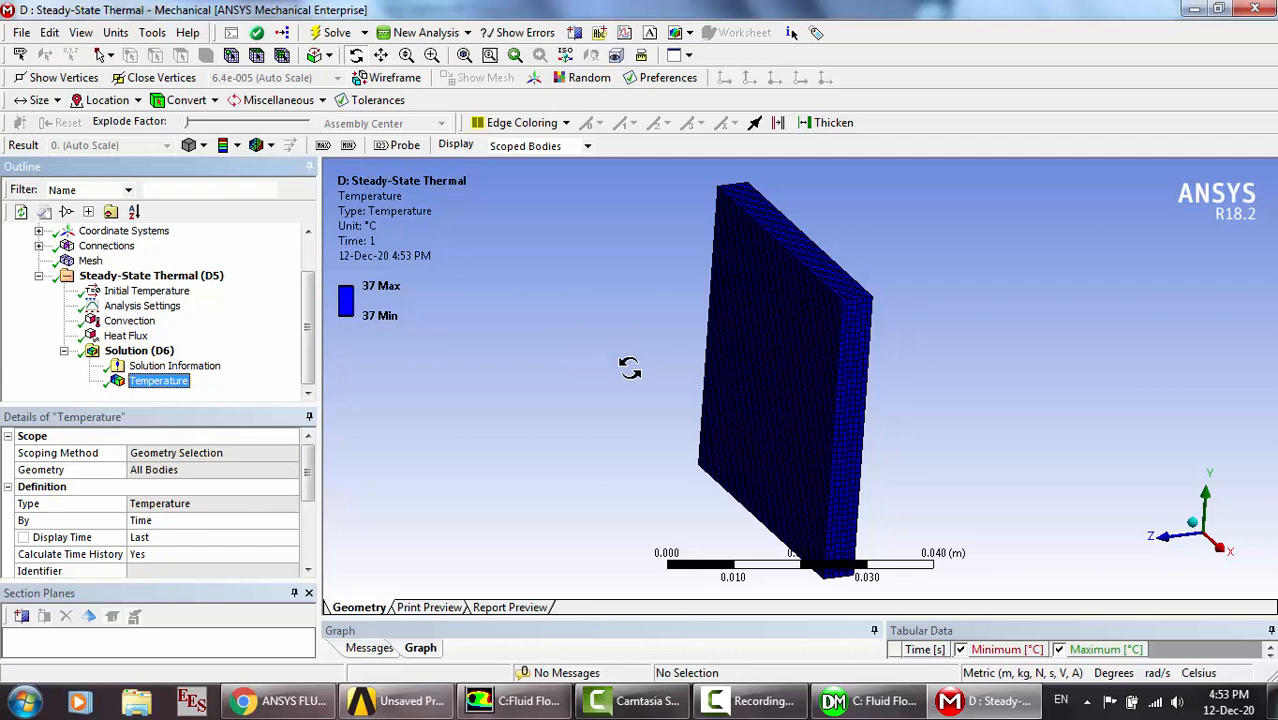
Re-solve with the convection's film coefficient set to 5 W/m²·°C and view the Temperature result.
{"action": "left_click", "coordinate": [130, 321]}
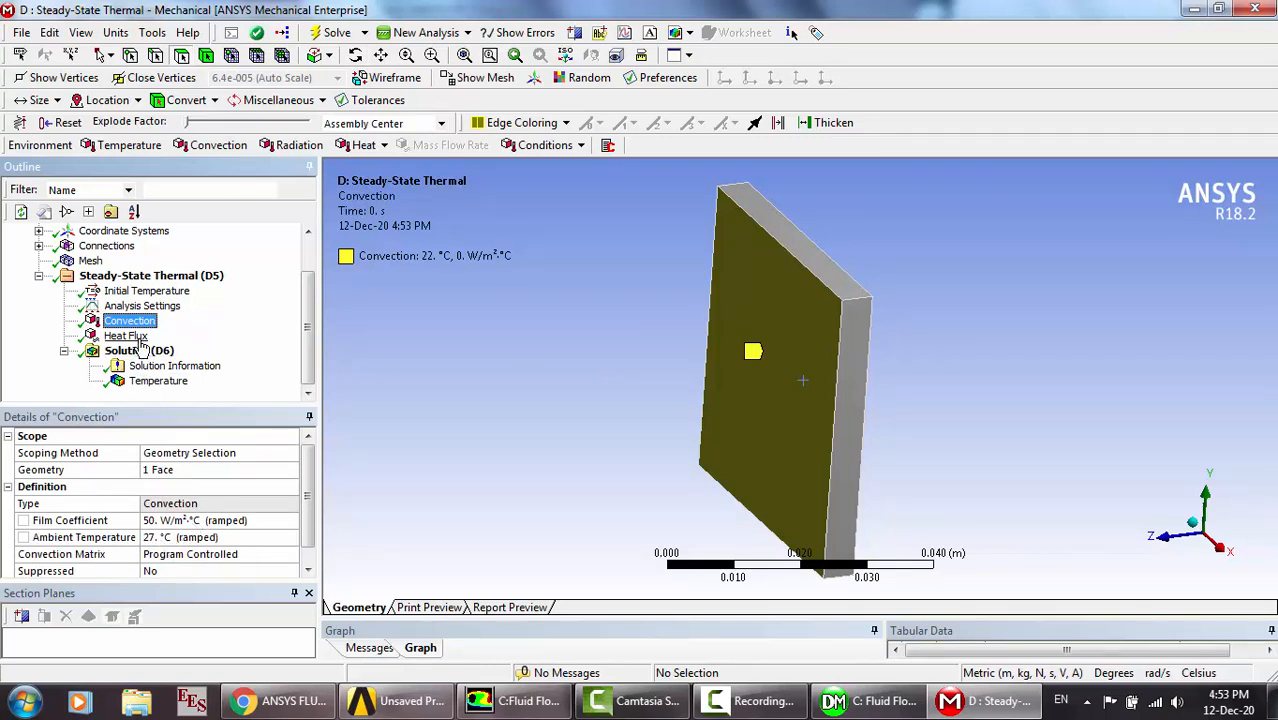
{"action": "left_click", "coordinate": [174, 519]}
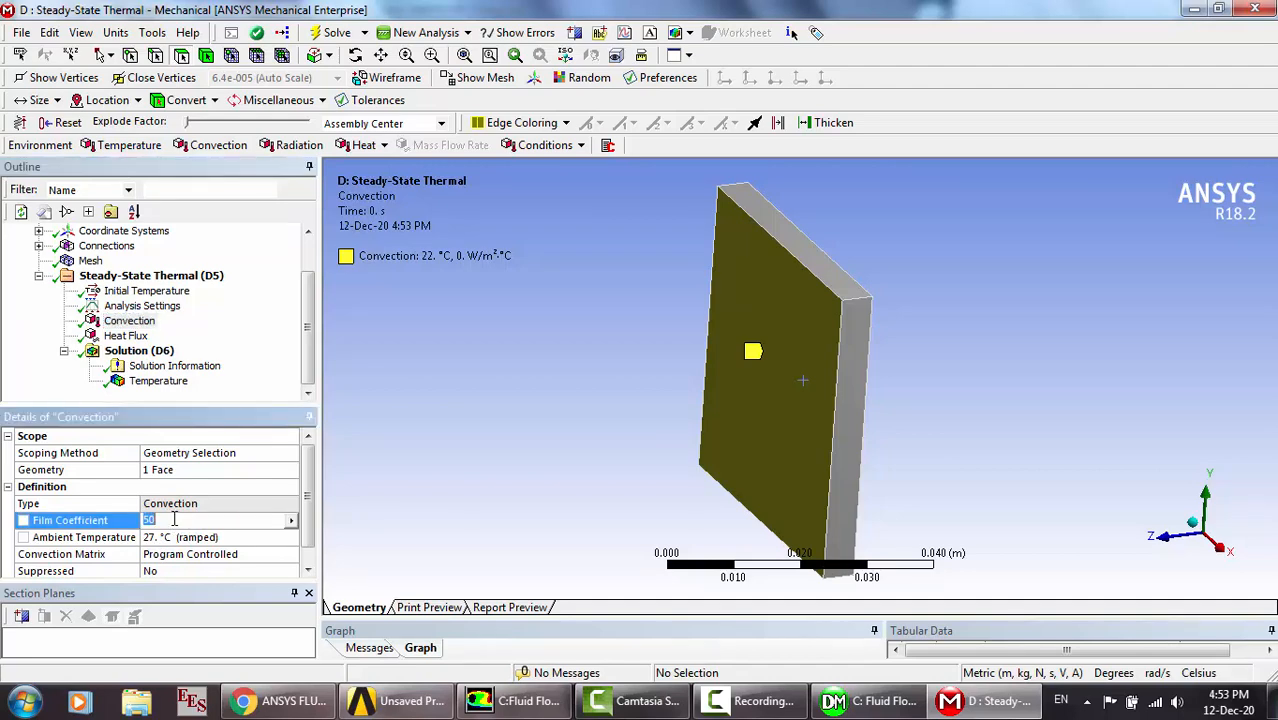
{"action": "type", "text": "5"}
{"action": "key", "text": "Return"}
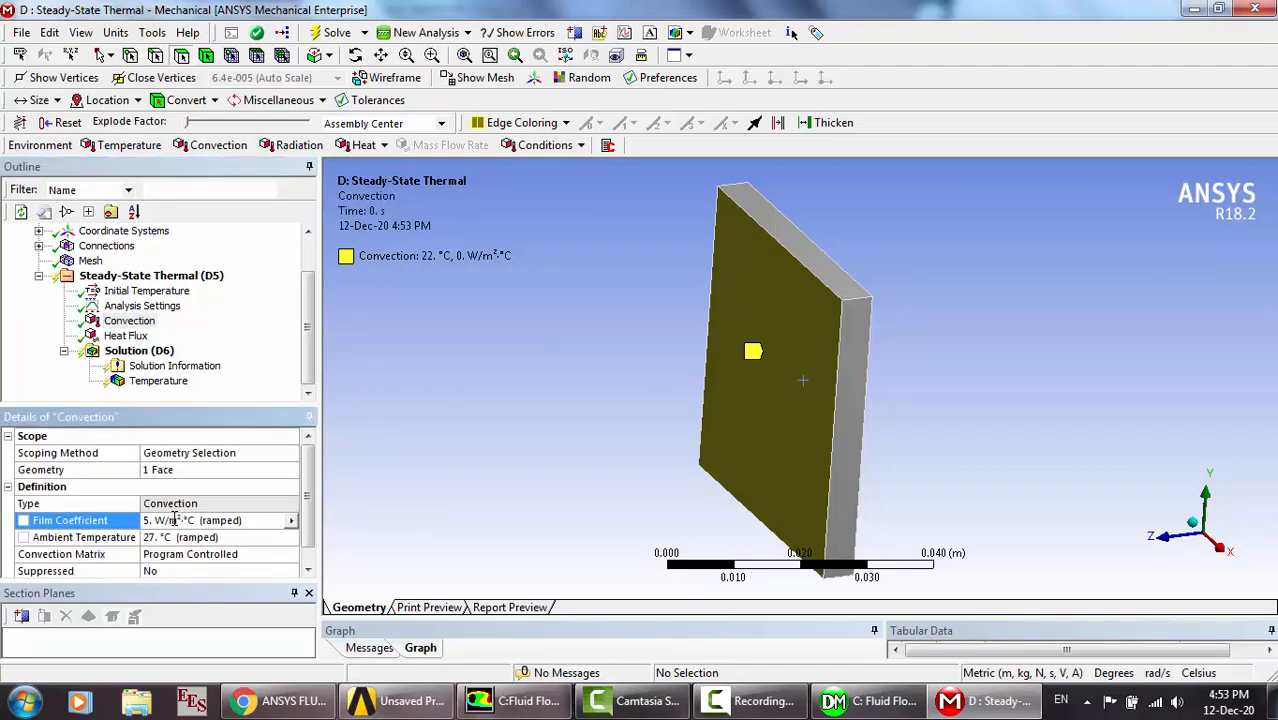
{"action": "left_click", "coordinate": [330, 38]}
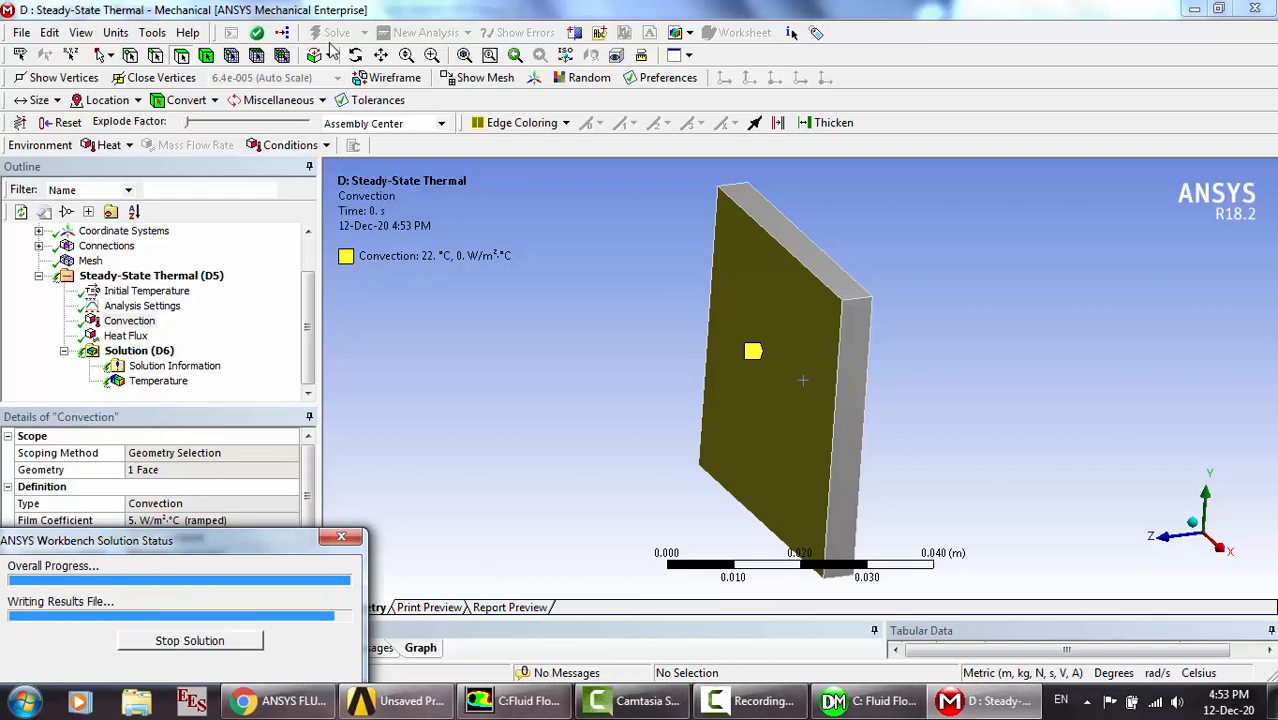
{"action": "left_click", "coordinate": [175, 382]}
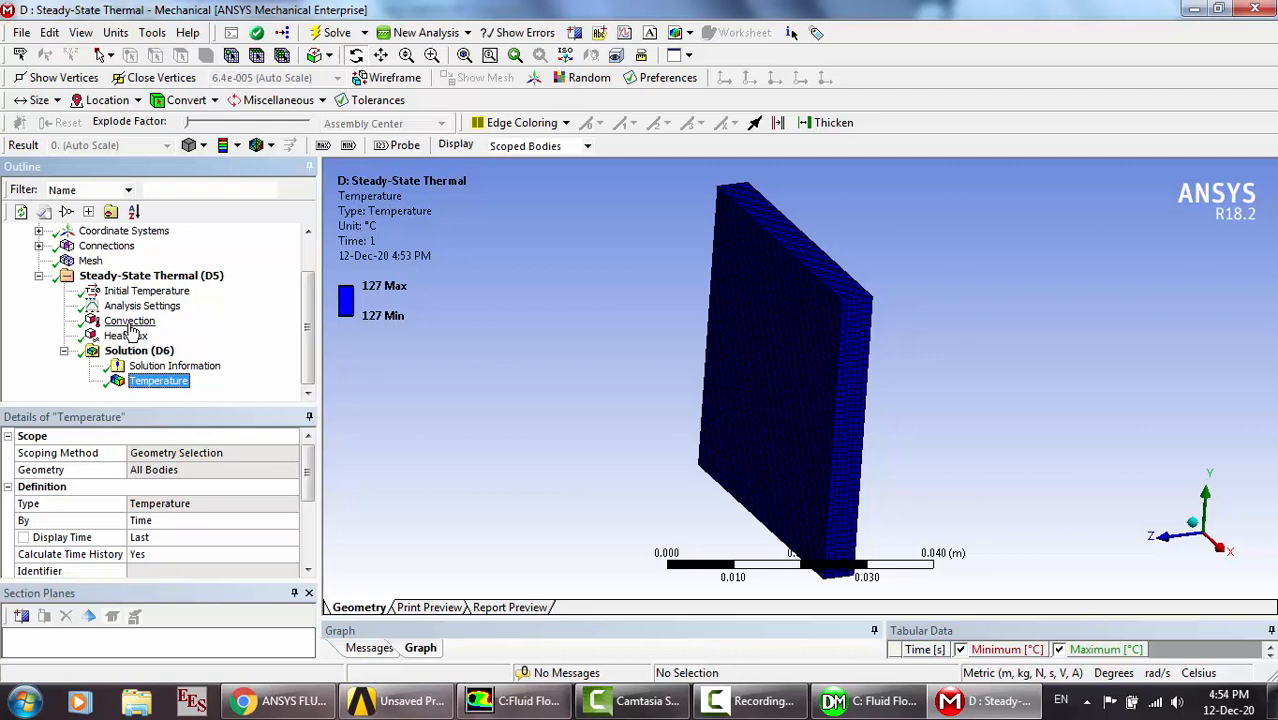
Re-solve with the convection's film coefficient at 10 W/m²·°C and ambient temperature at 19 °C, and view the Temperature result.
{"action": "left_click", "coordinate": [129, 321]}
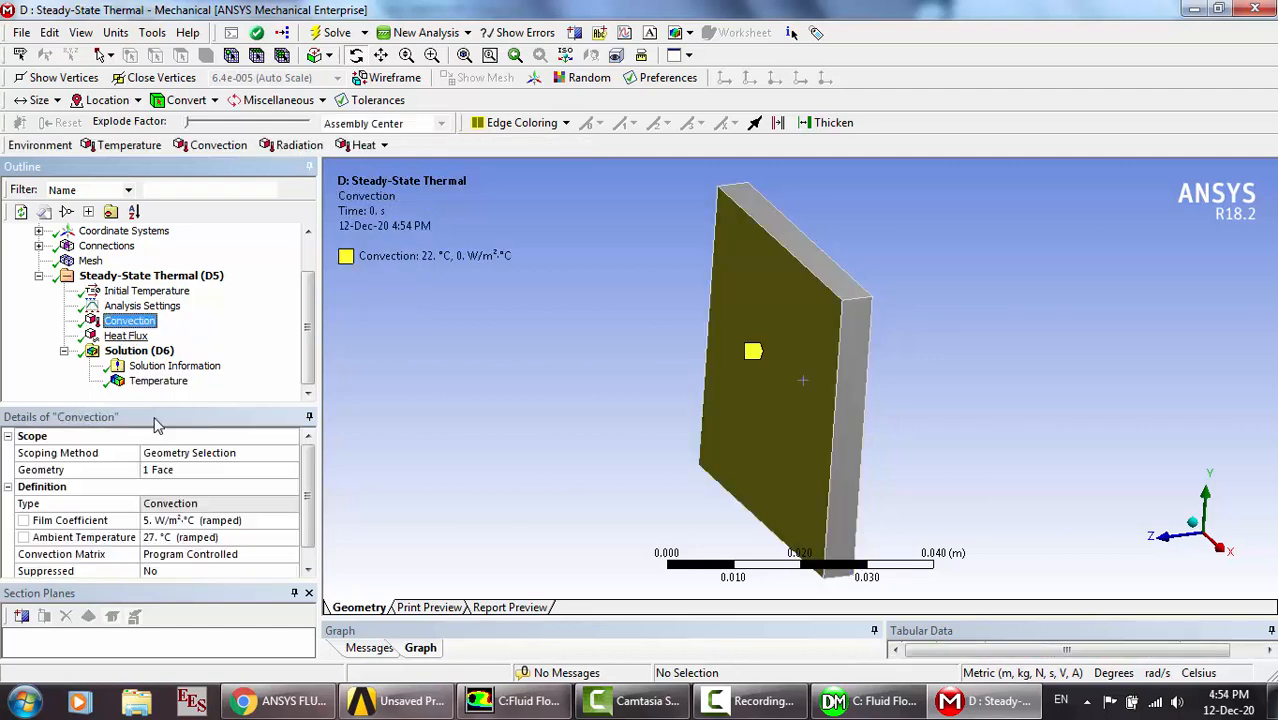
{"action": "left_click", "coordinate": [172, 521]}
{"action": "type", "text": "10"}
{"action": "key", "text": "Return"}
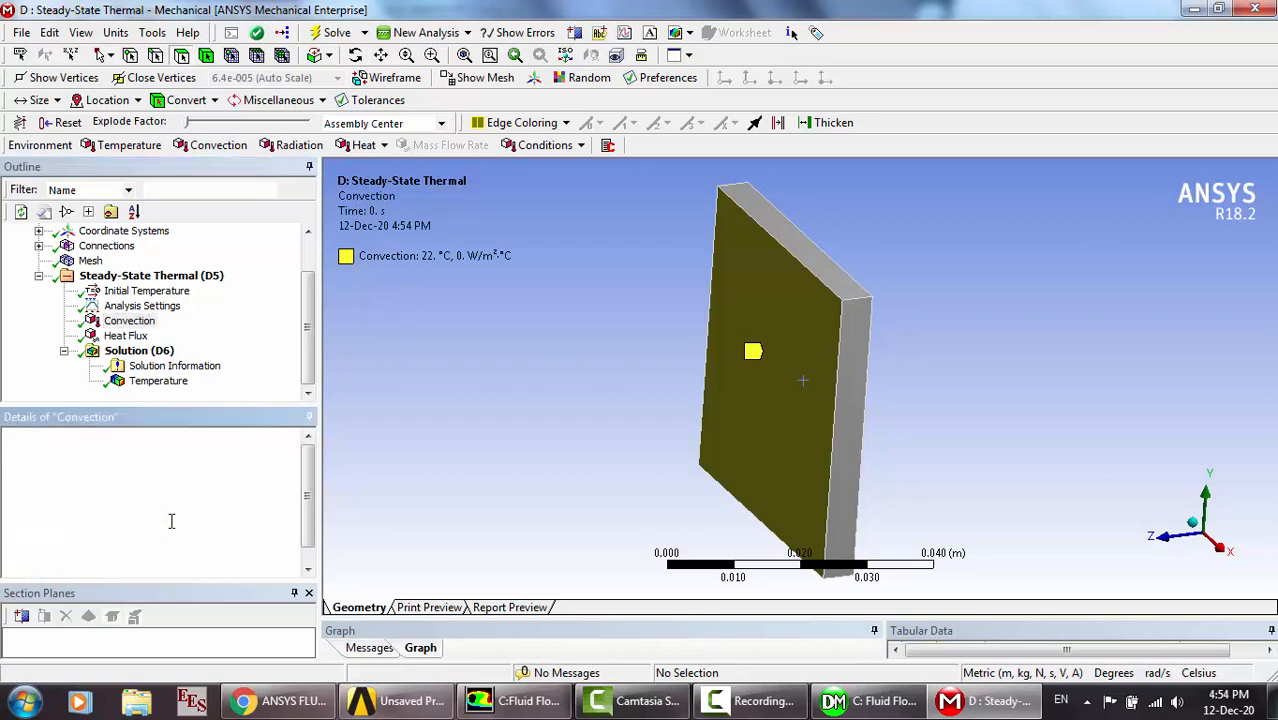
{"action": "left_click", "coordinate": [175, 538]}
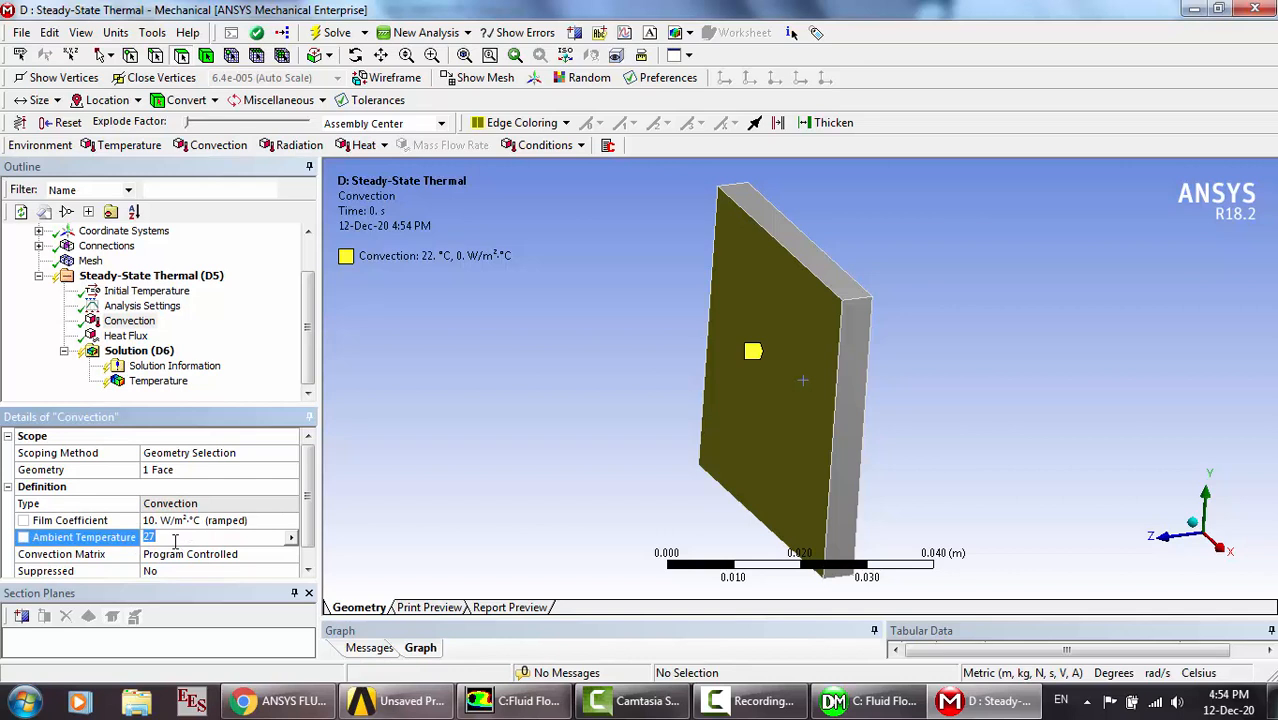
{"action": "type", "text": "19"}
{"action": "key", "text": "Return"}
{"action": "left_click", "coordinate": [330, 33]}
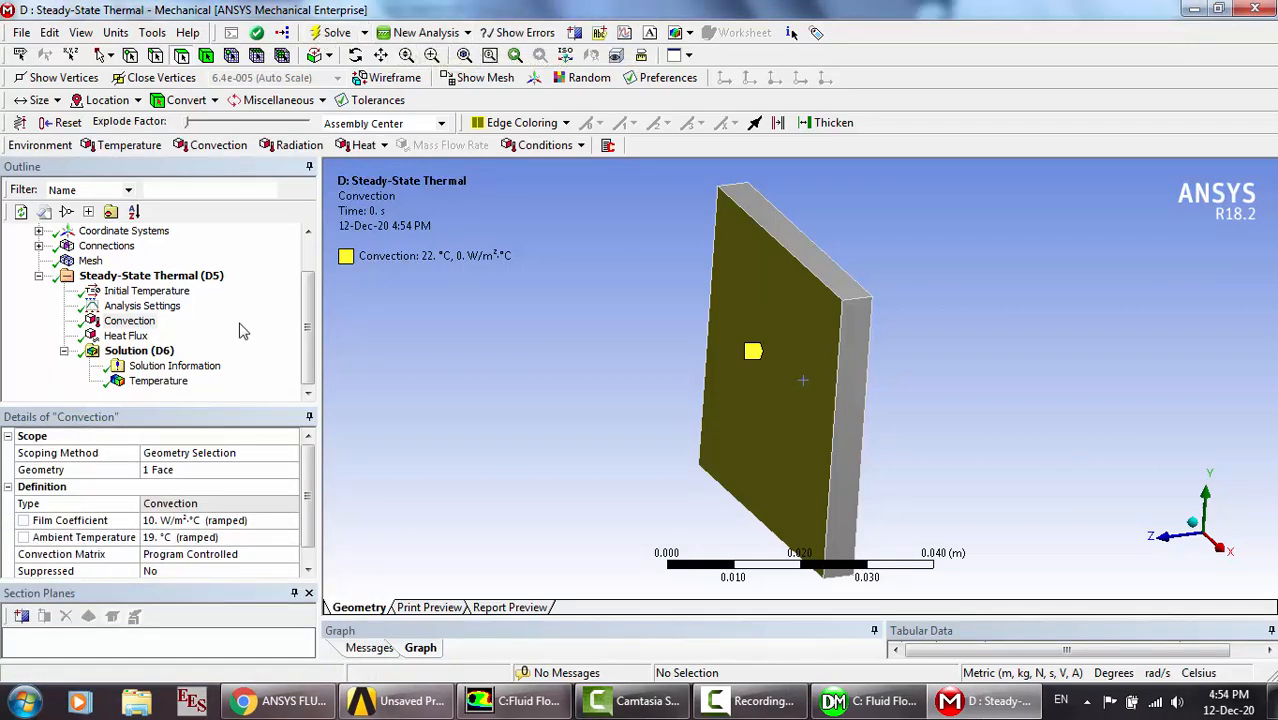
{"action": "left_click", "coordinate": [163, 383]}
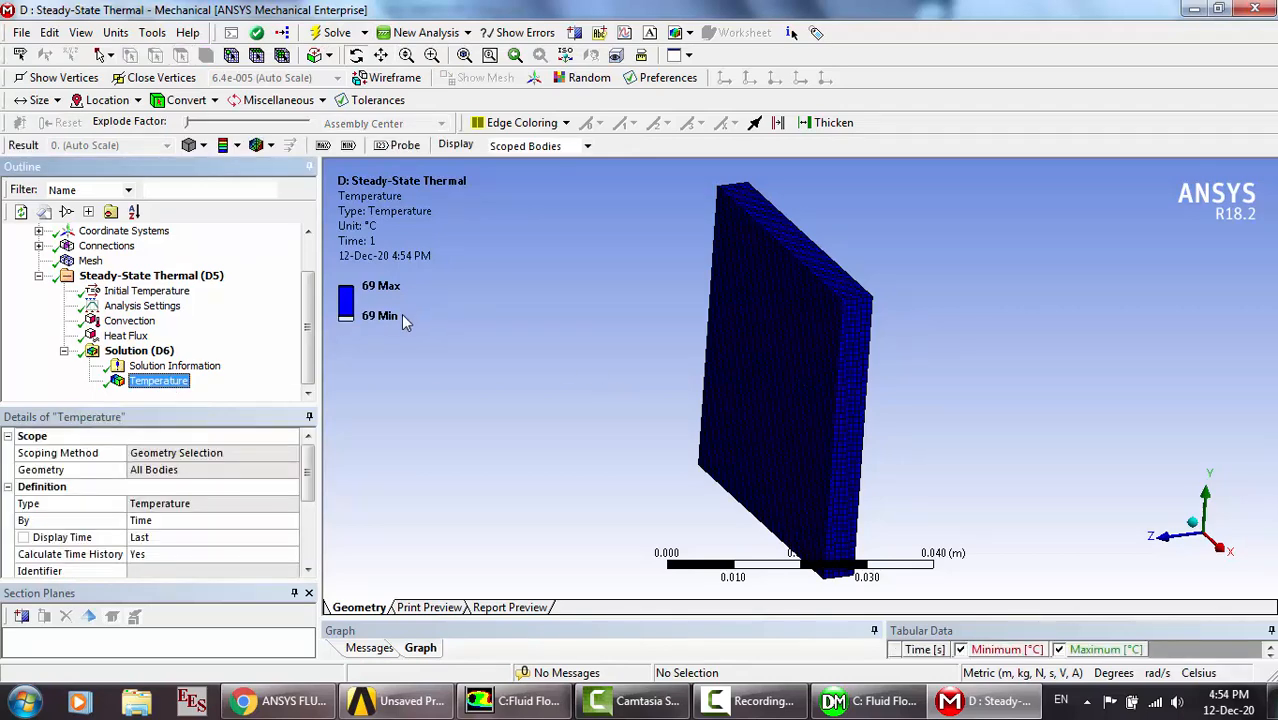
Re-solve with the convection's ambient temperature set to 45 °C and view the Temperature result.
{"action": "left_click", "coordinate": [130, 322]}
{"action": "left_click", "coordinate": [174, 537]}
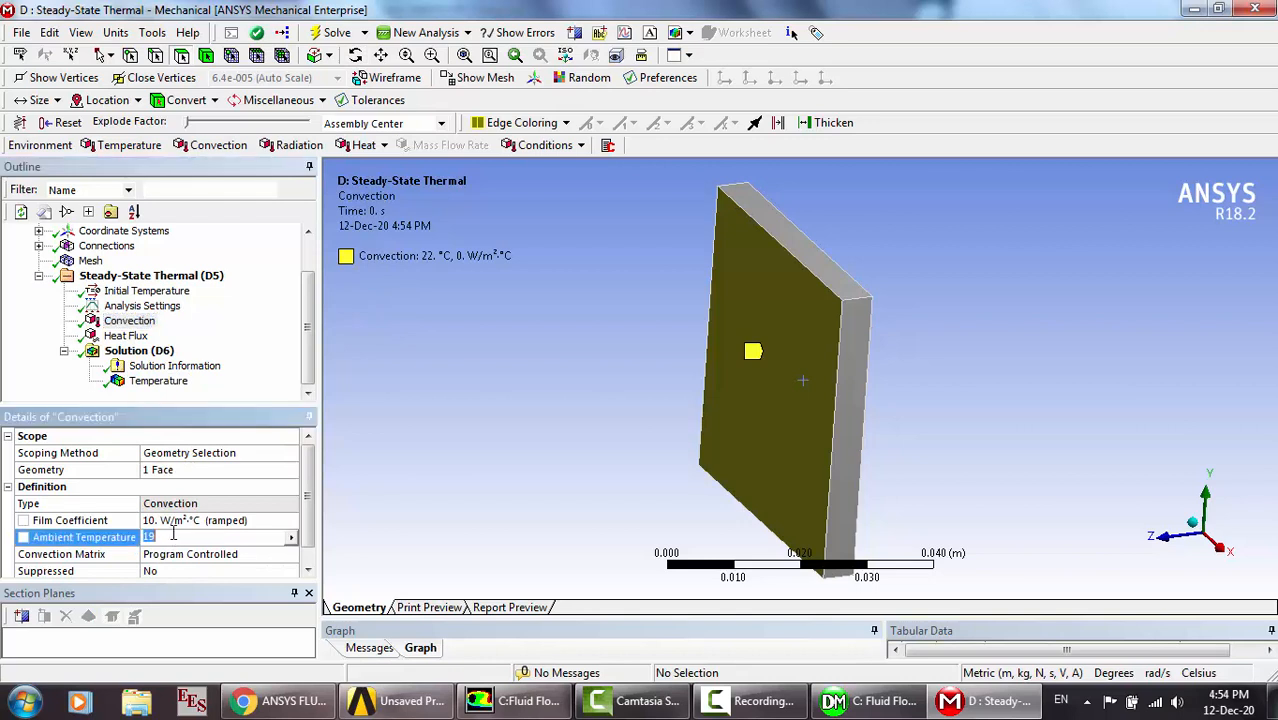
{"action": "key", "text": "BackSpace"}
{"action": "type", "text": "45"}
{"action": "key", "text": "Return"}
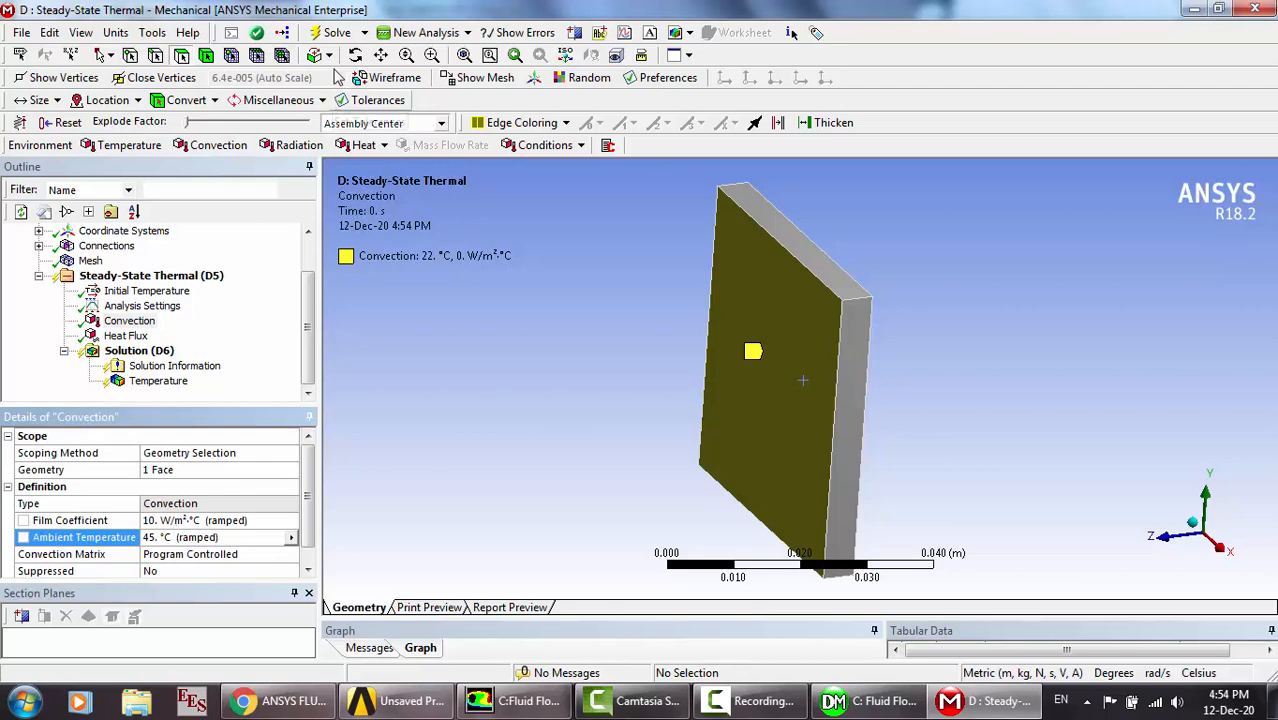
{"action": "left_click", "coordinate": [336, 33]}
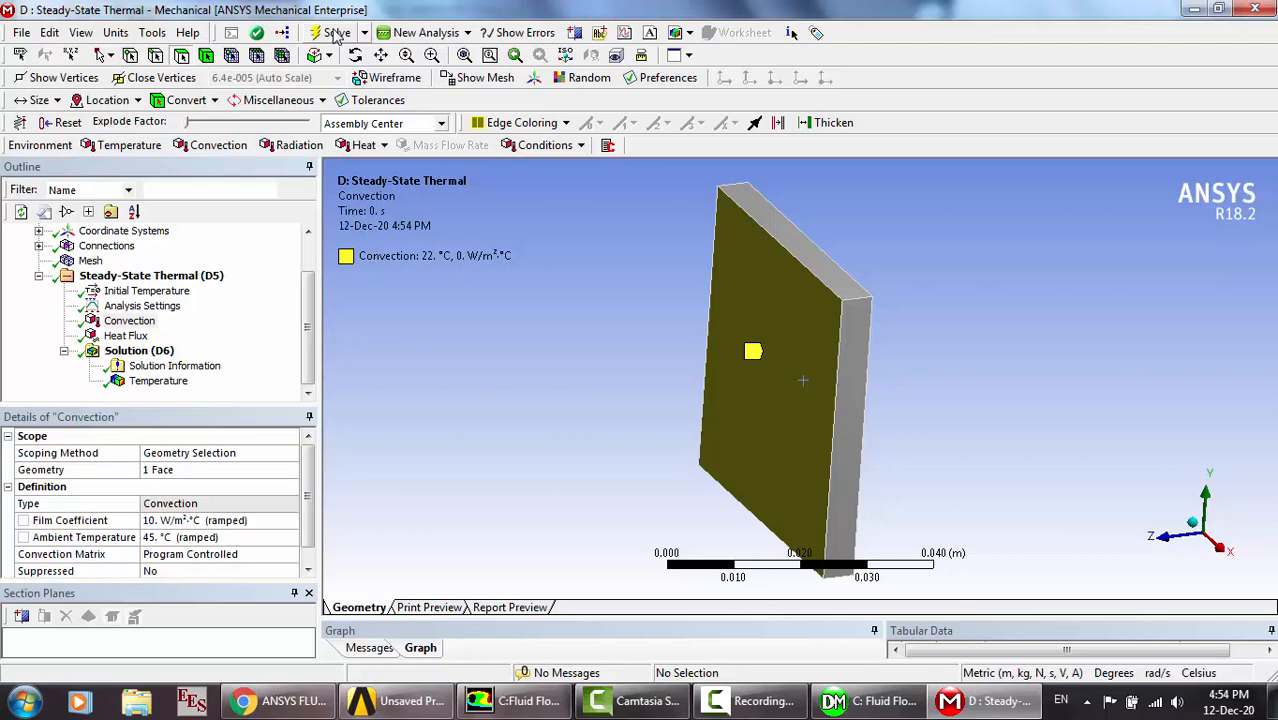
{"action": "left_click", "coordinate": [158, 381]}
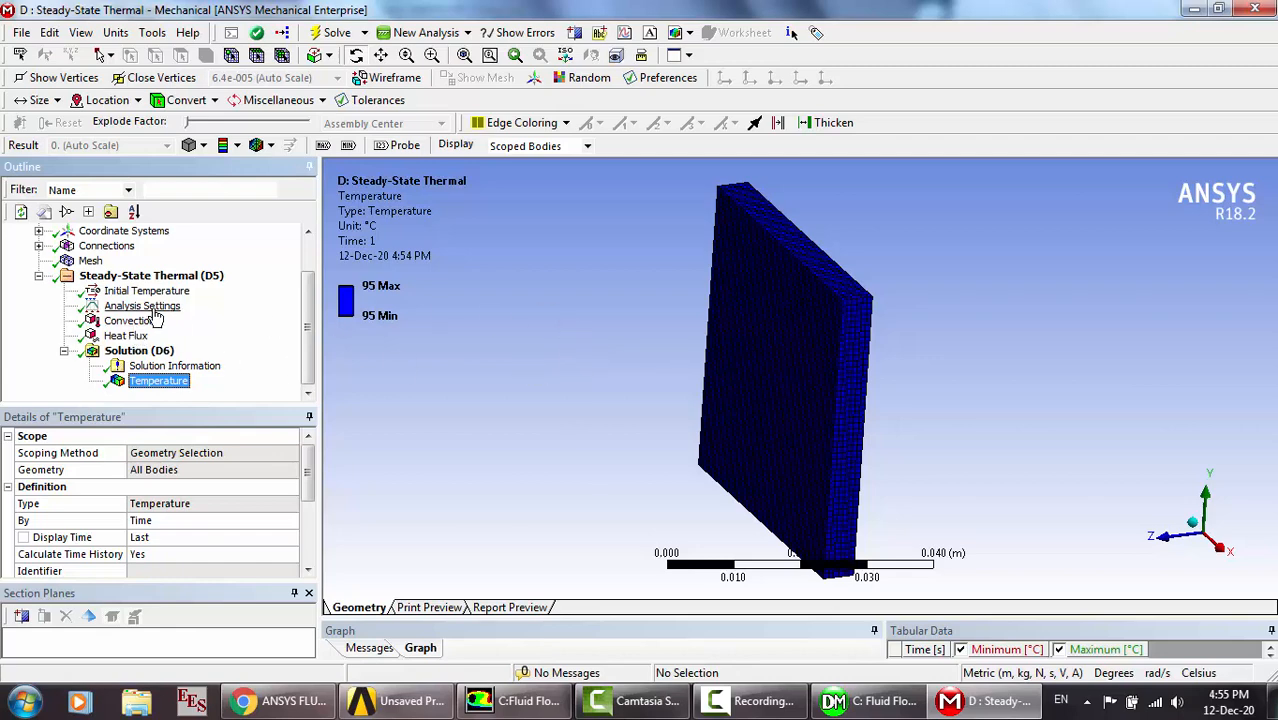
Review the Analysis Settings and the Initial Temperature definition of the thermal analysis.
{"action": "left_click", "coordinate": [152, 309]}
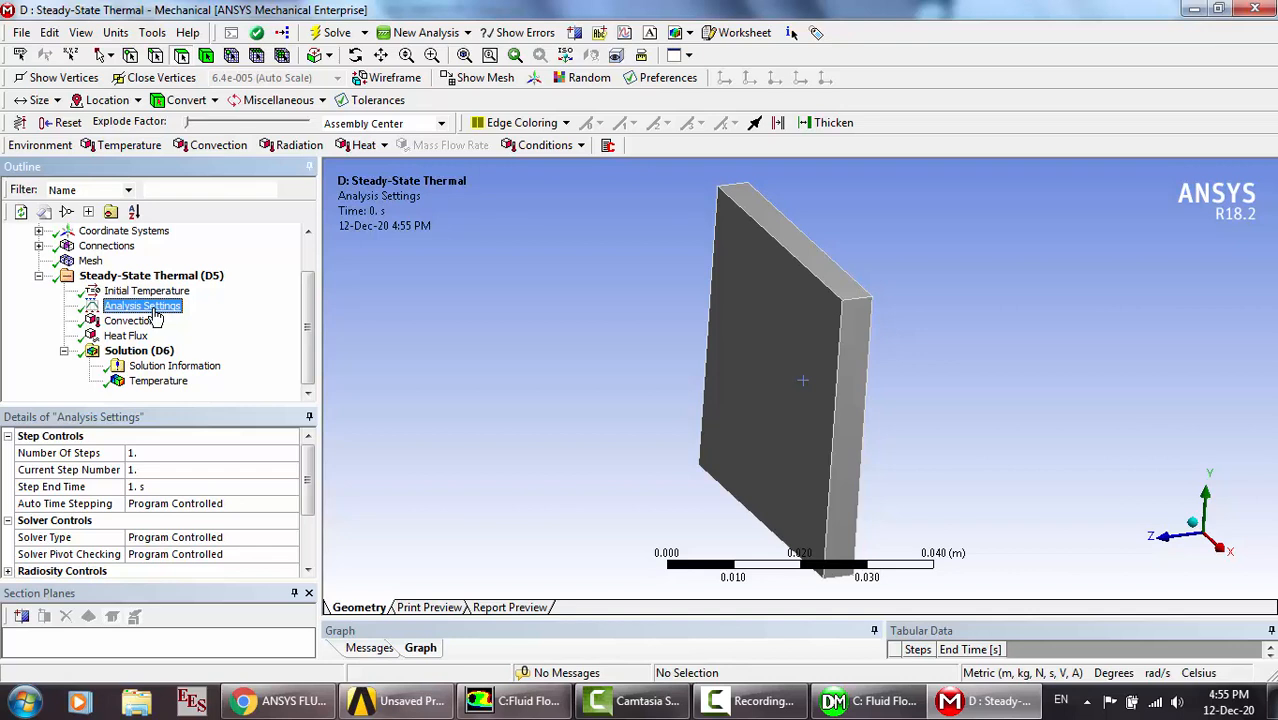
{"action": "left_click", "coordinate": [158, 291]}
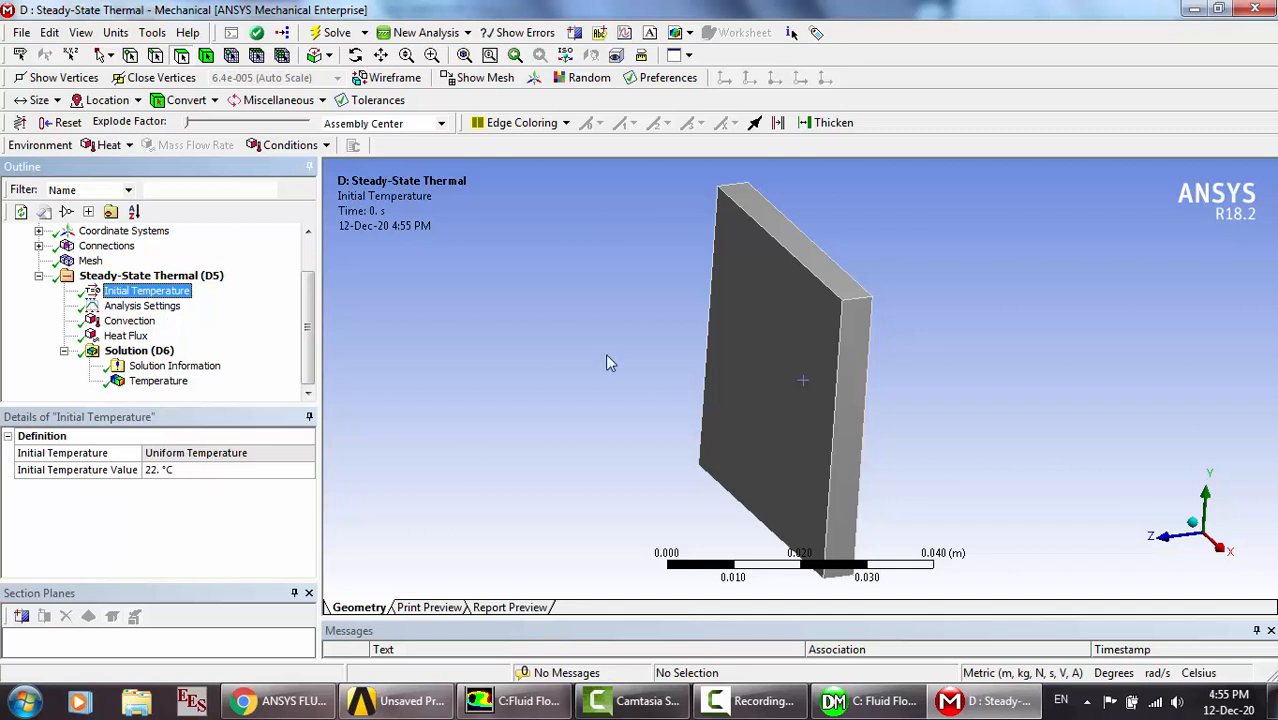
{"action": "left_click", "coordinate": [553, 311]}
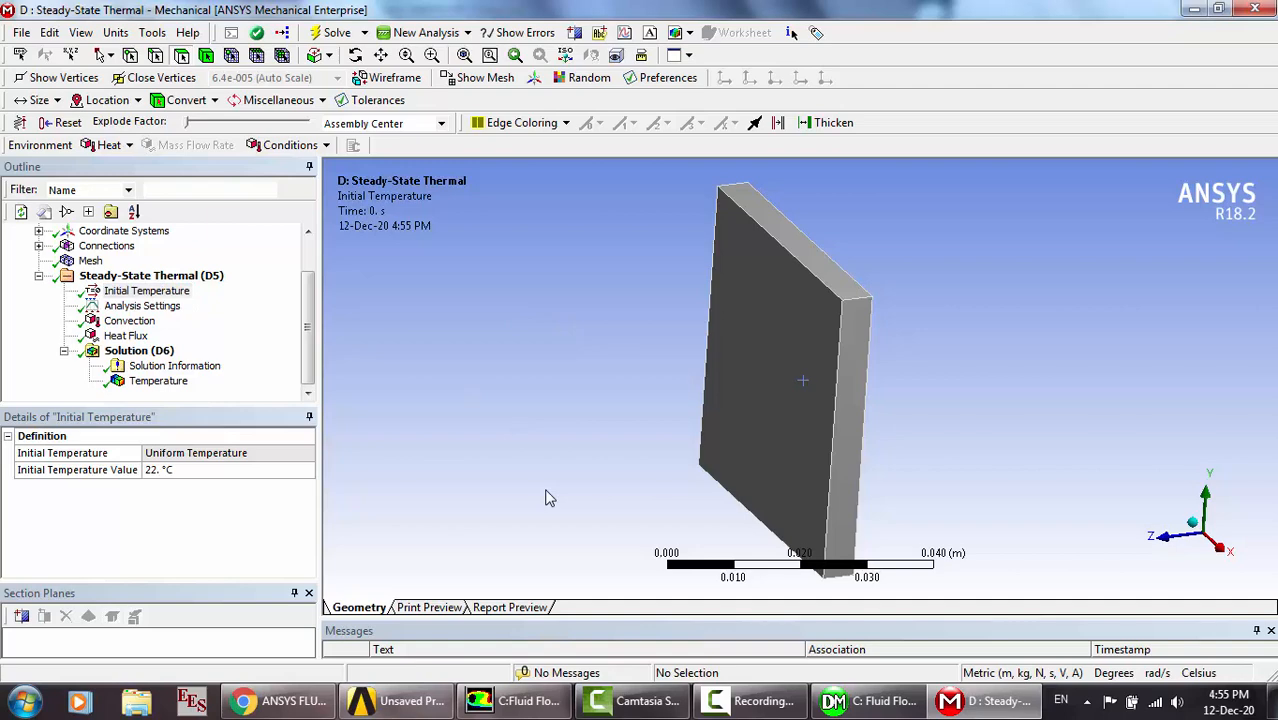
Switch to the Fluent session and look over the available physical models in the setup.
{"action": "left_click", "coordinate": [515, 700]}
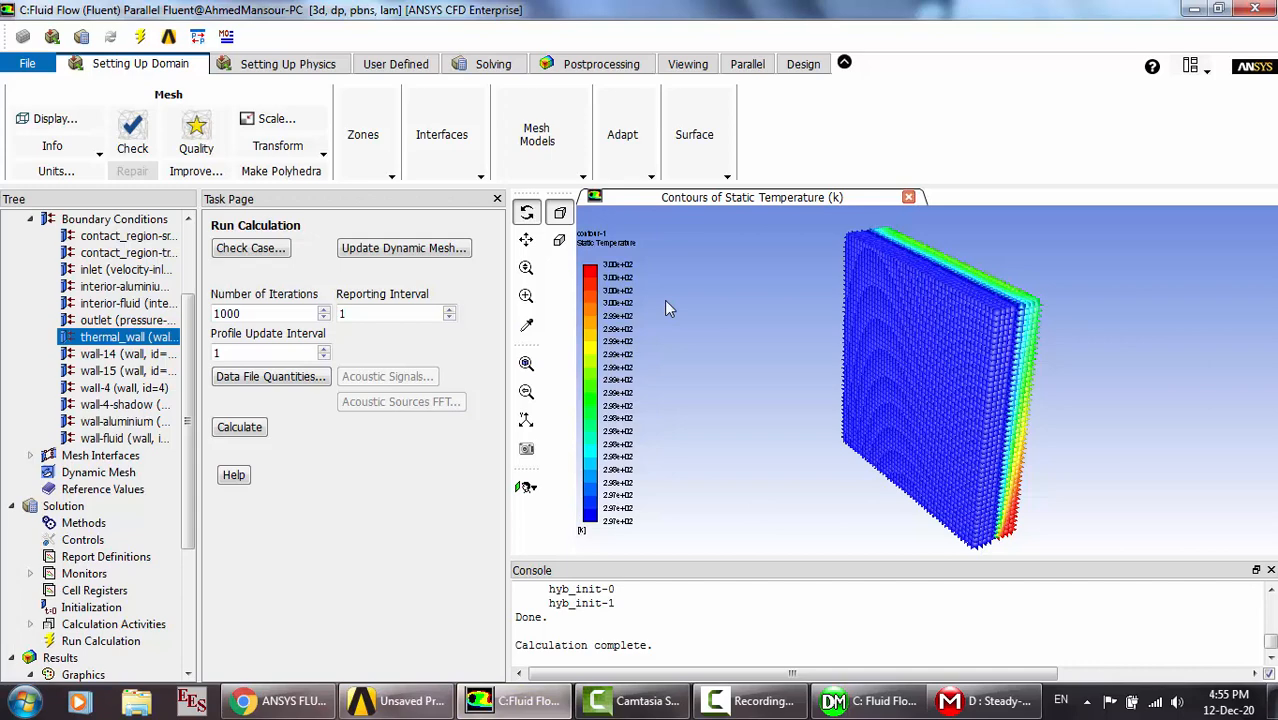
{"action": "left_click", "coordinate": [990, 703]}
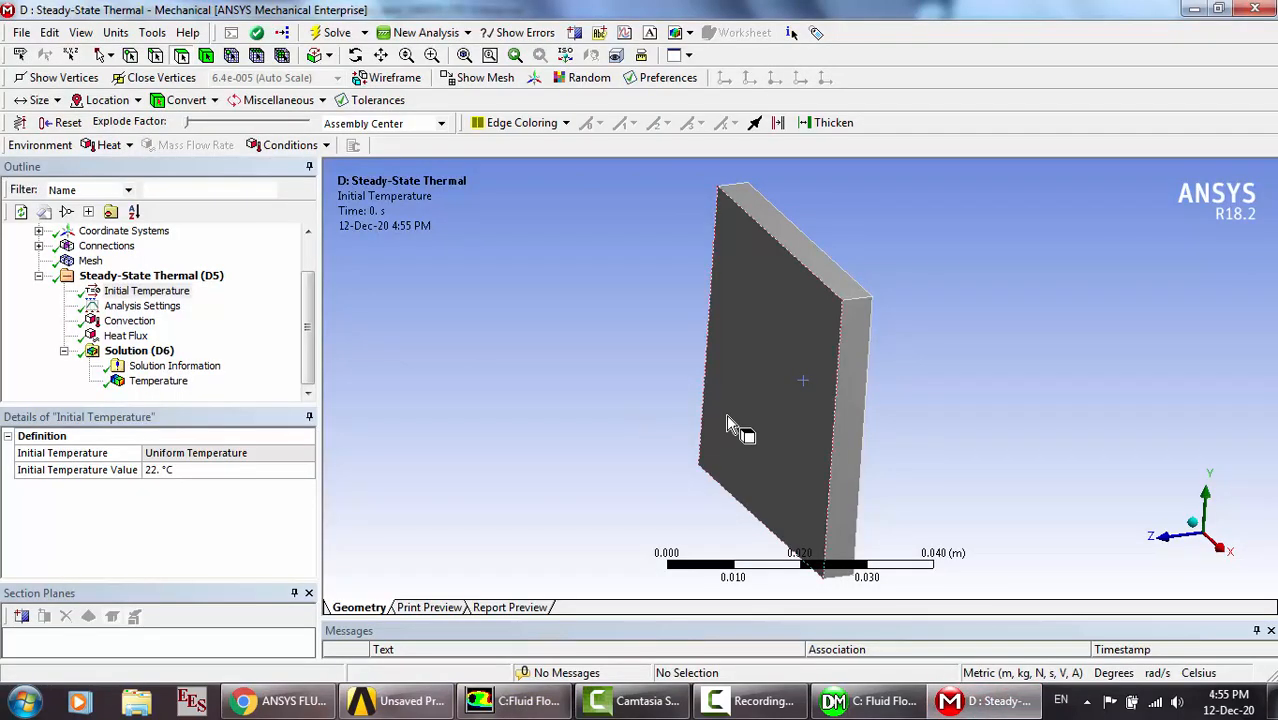
{"action": "left_click", "coordinate": [515, 700]}
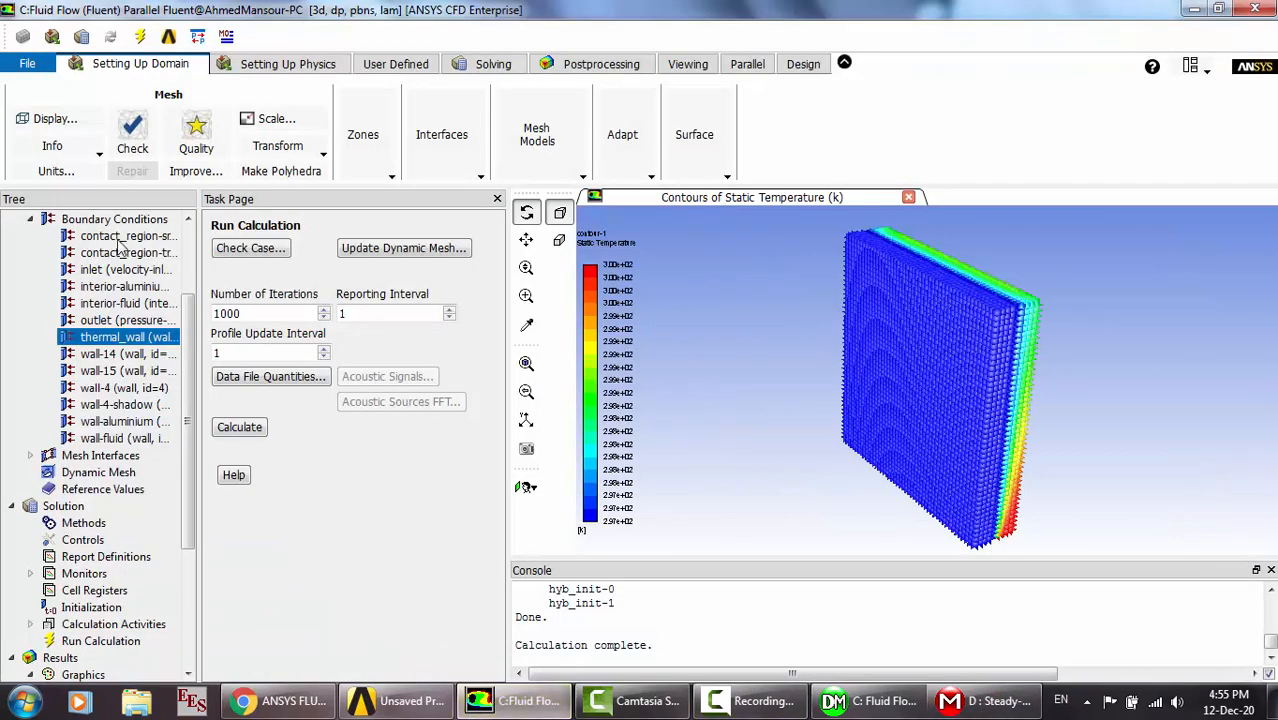
{"action": "left_click", "coordinate": [32, 220]}
{"action": "scroll", "coordinate": [118, 305], "scroll_direction": "up", "scroll_amount": 2}
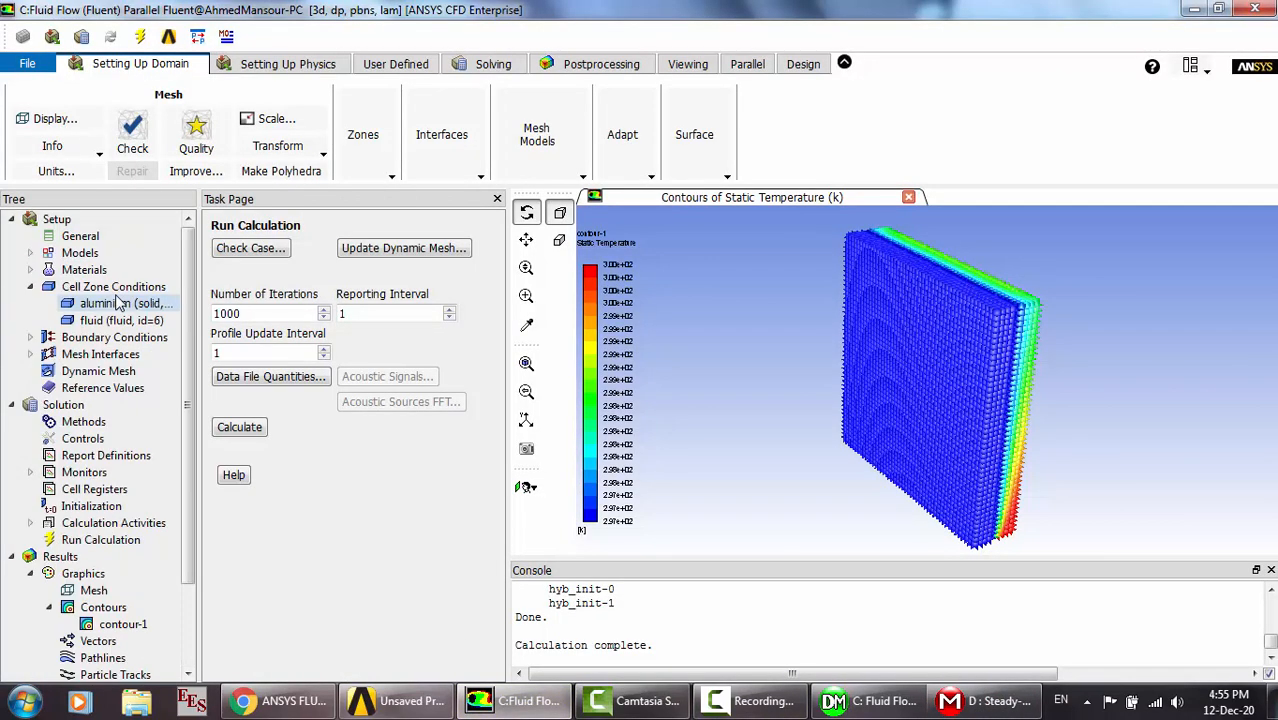
{"action": "left_click", "coordinate": [30, 253]}
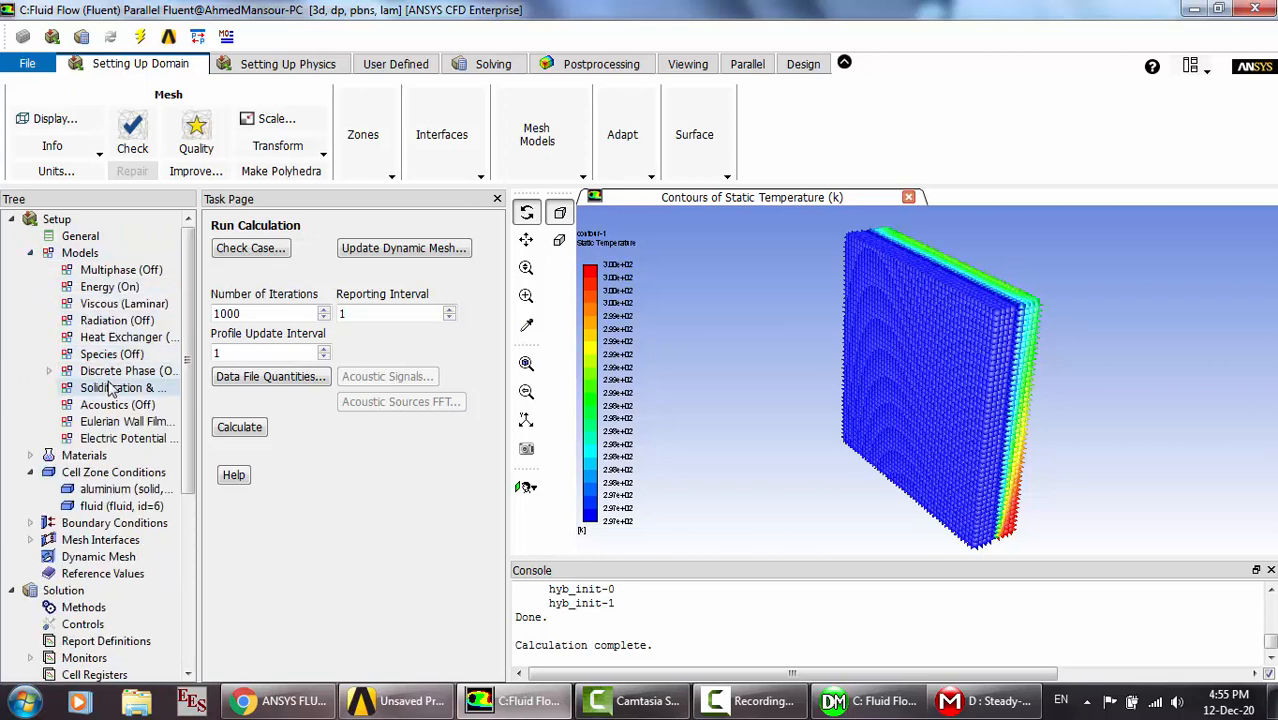
{"action": "left_click", "coordinate": [30, 253]}
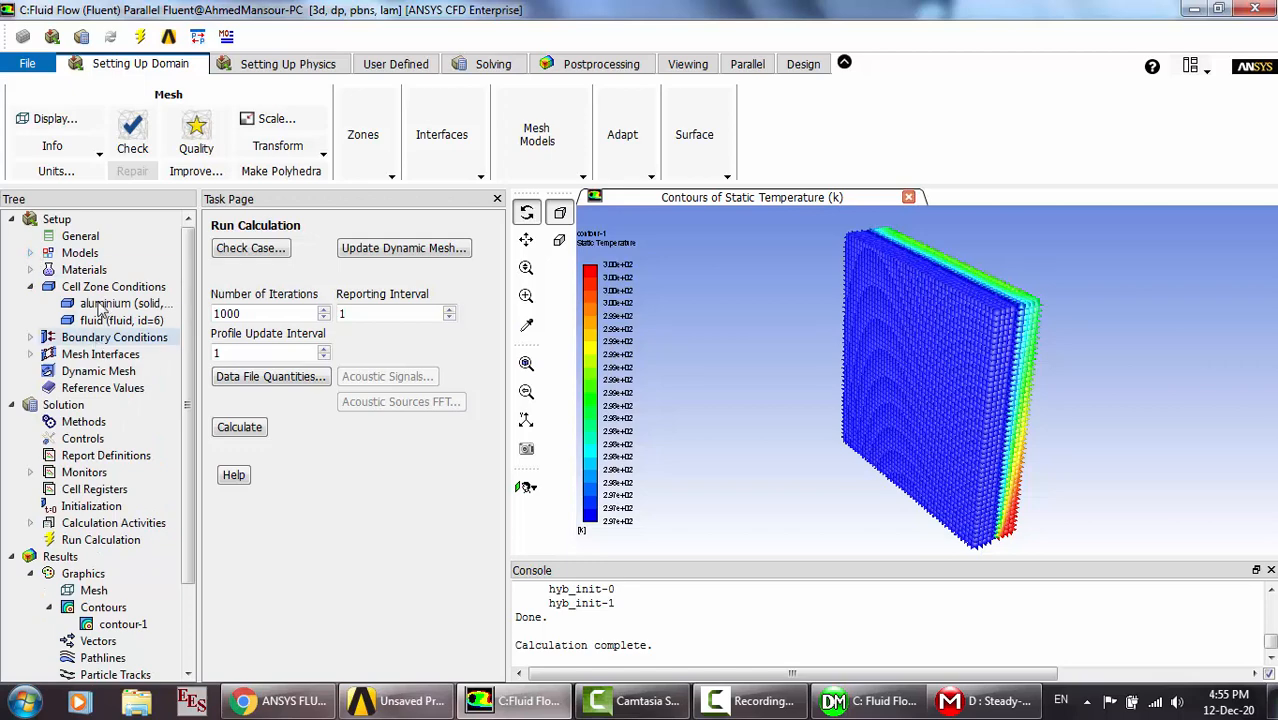
Examine the Mixed, Radiation and Convection thermal condition options of the thermal_wall boundary, closing the wall settings without applying changes.
{"action": "left_click", "coordinate": [30, 337]}
{"action": "double_click", "coordinate": [123, 458]}
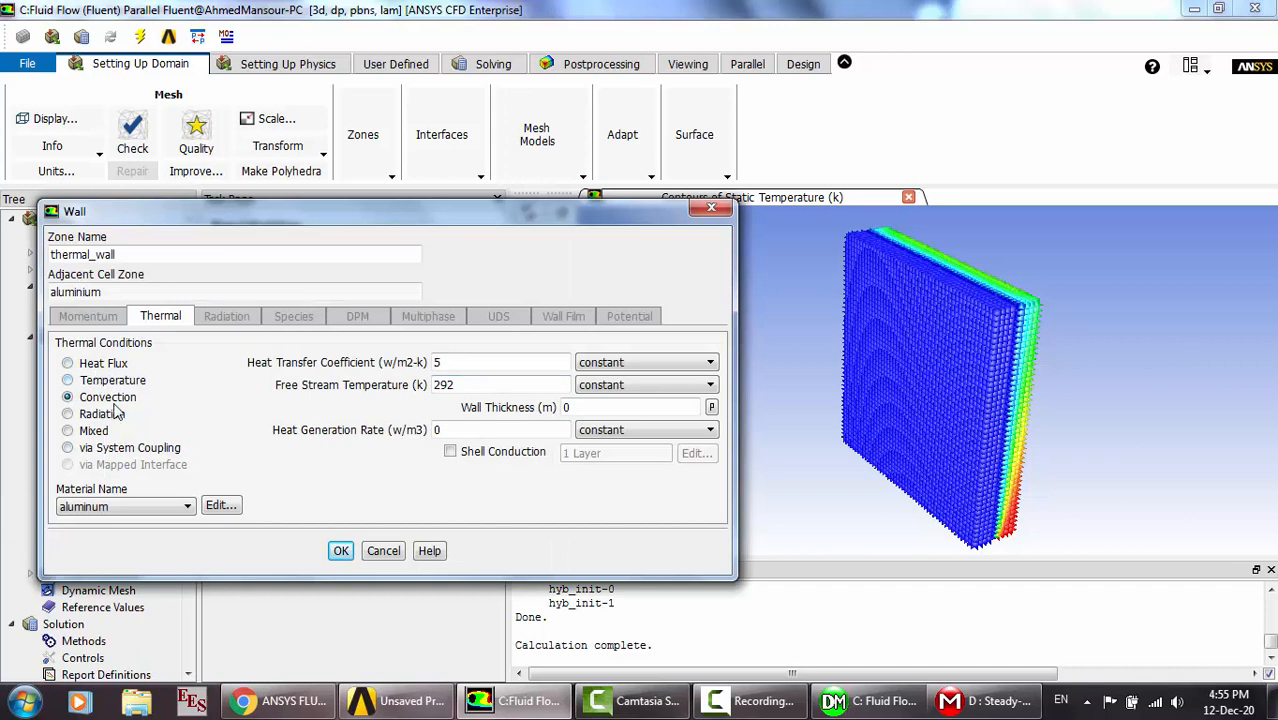
{"action": "left_click", "coordinate": [68, 431]}
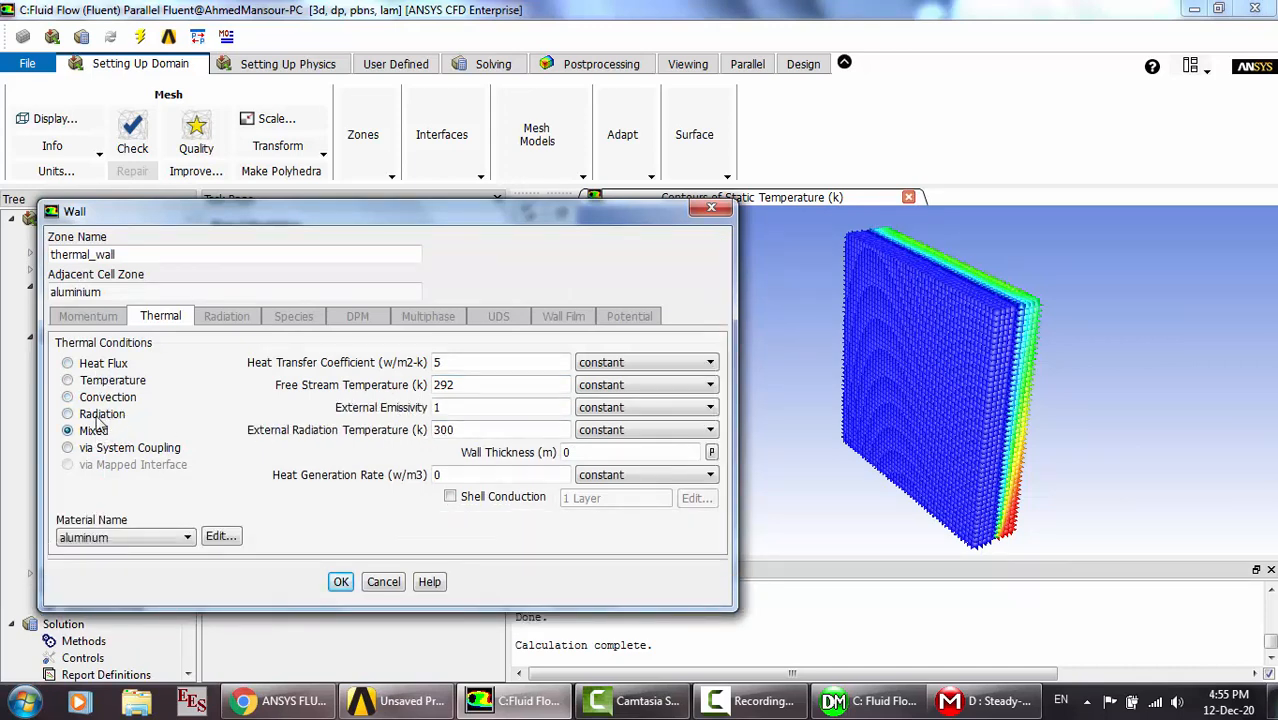
{"action": "left_click", "coordinate": [104, 414]}
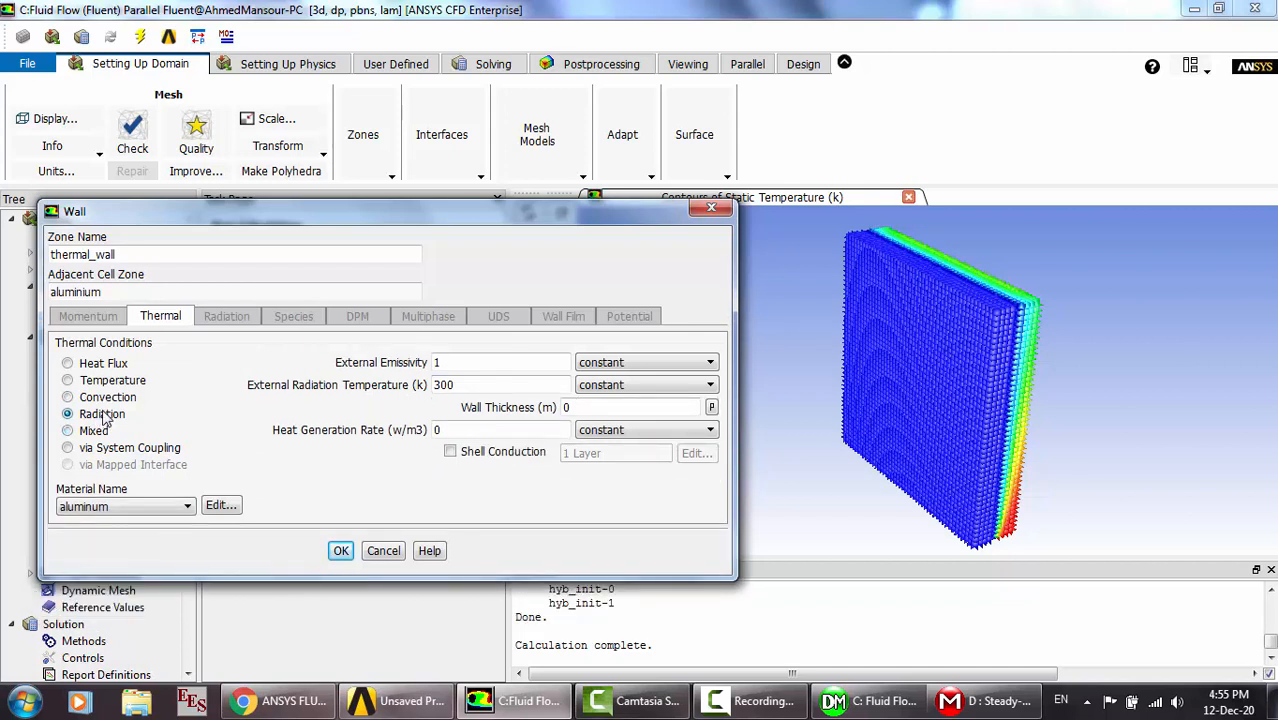
{"action": "left_click", "coordinate": [103, 399]}
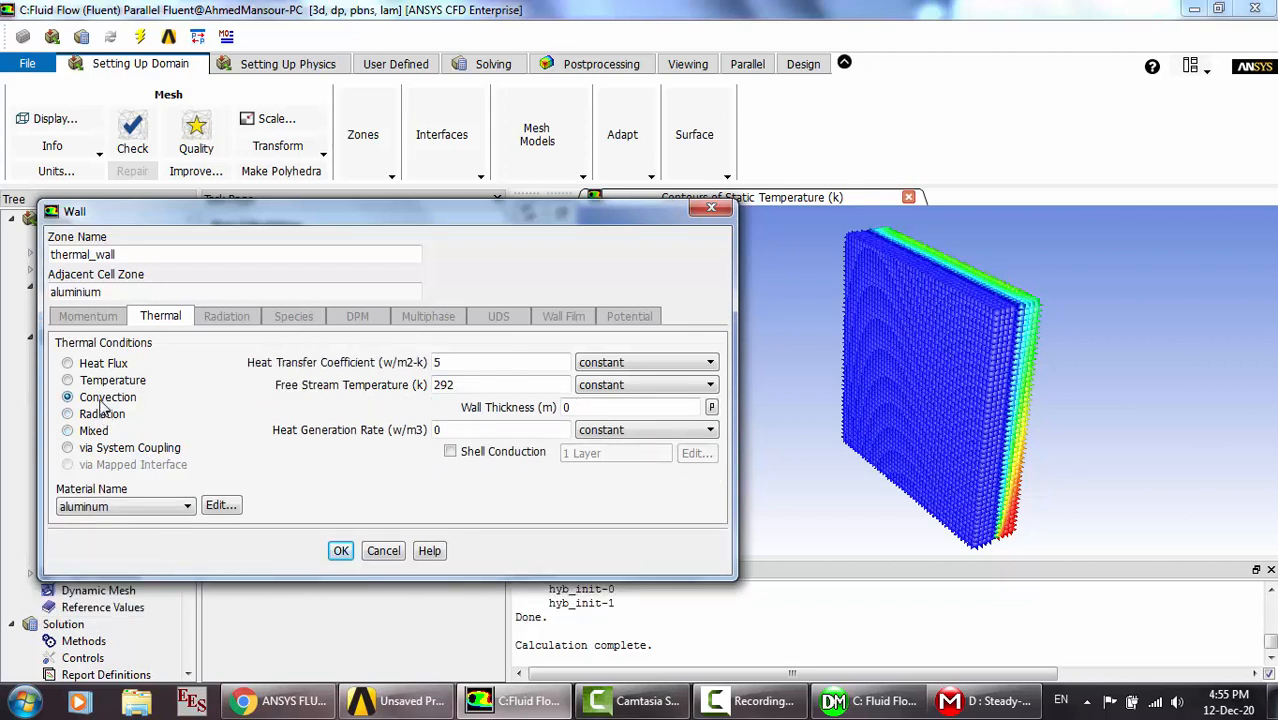
{"action": "left_click", "coordinate": [108, 431]}
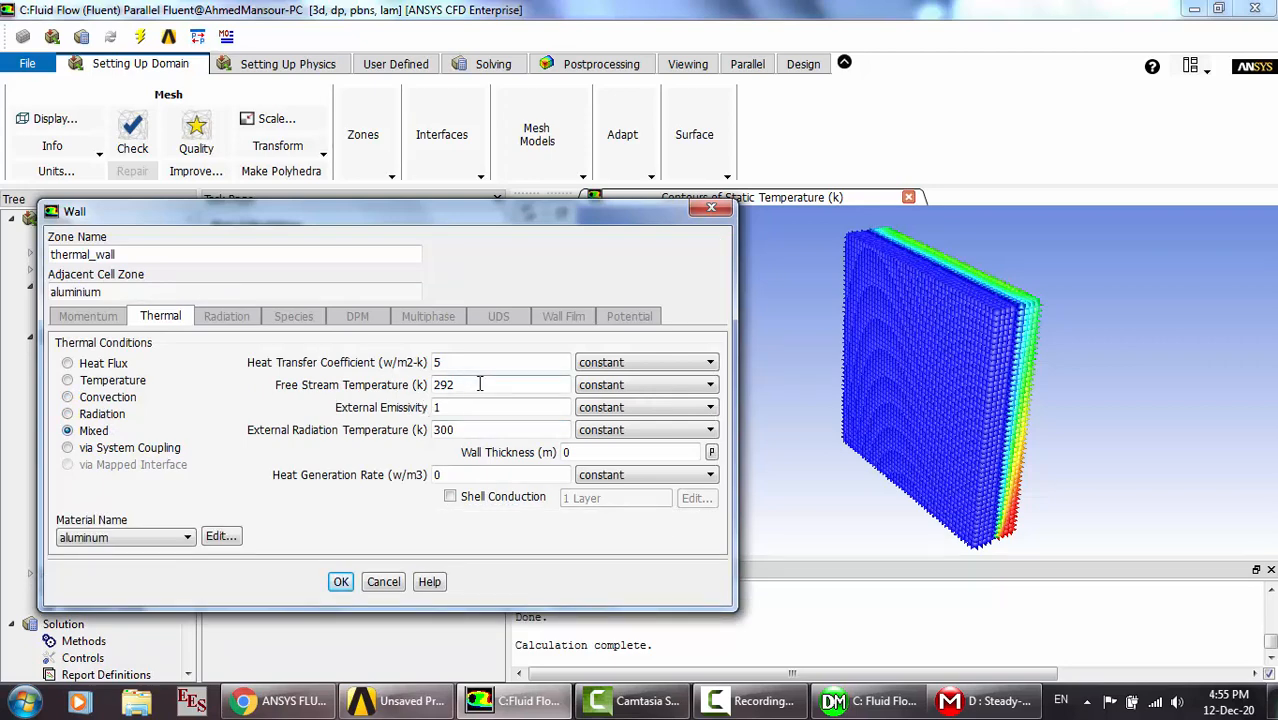
{"action": "left_click", "coordinate": [713, 206]}
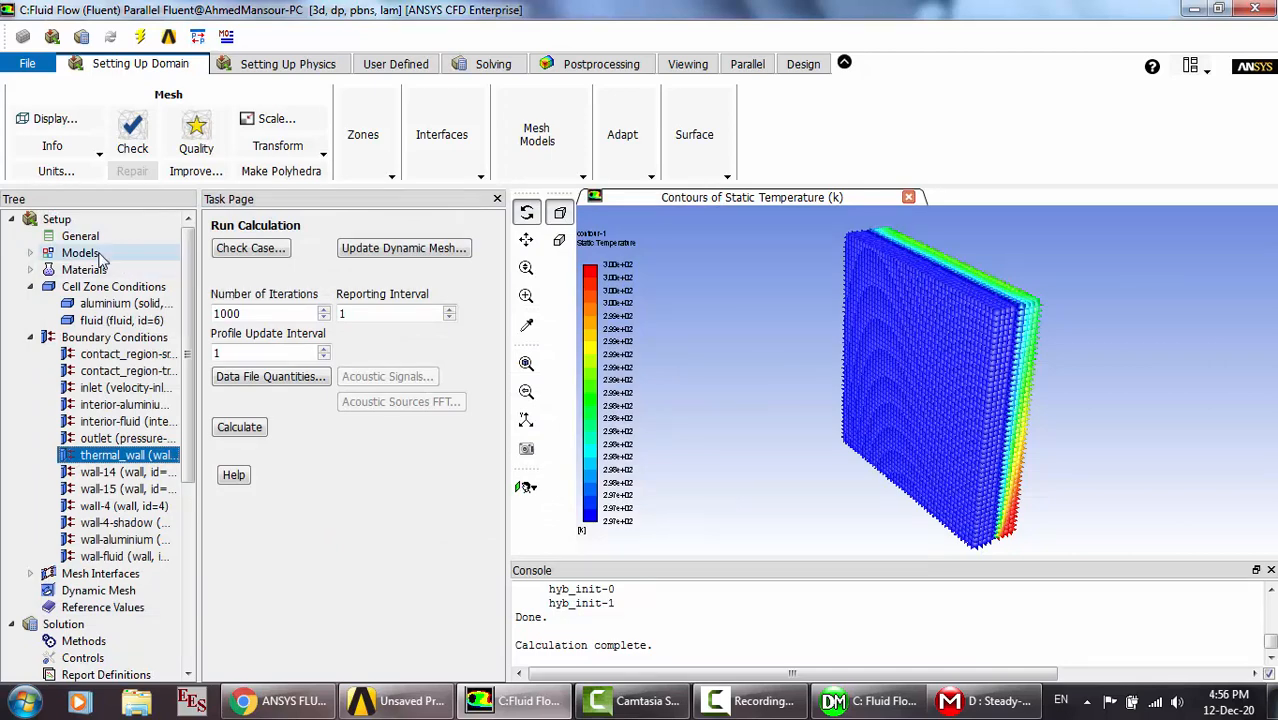
Inspect the Radiation Model options and close them without enabling a radiation model.
{"action": "left_click", "coordinate": [30, 253]}
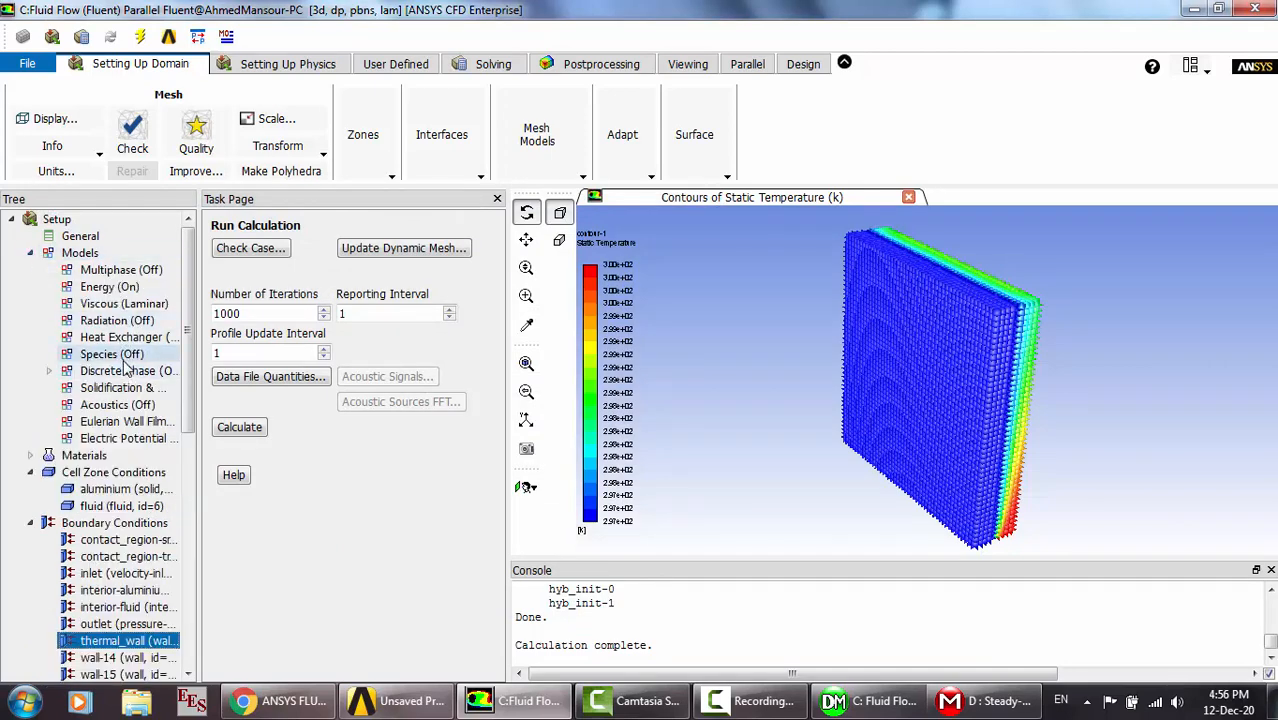
{"action": "left_click", "coordinate": [117, 321]}
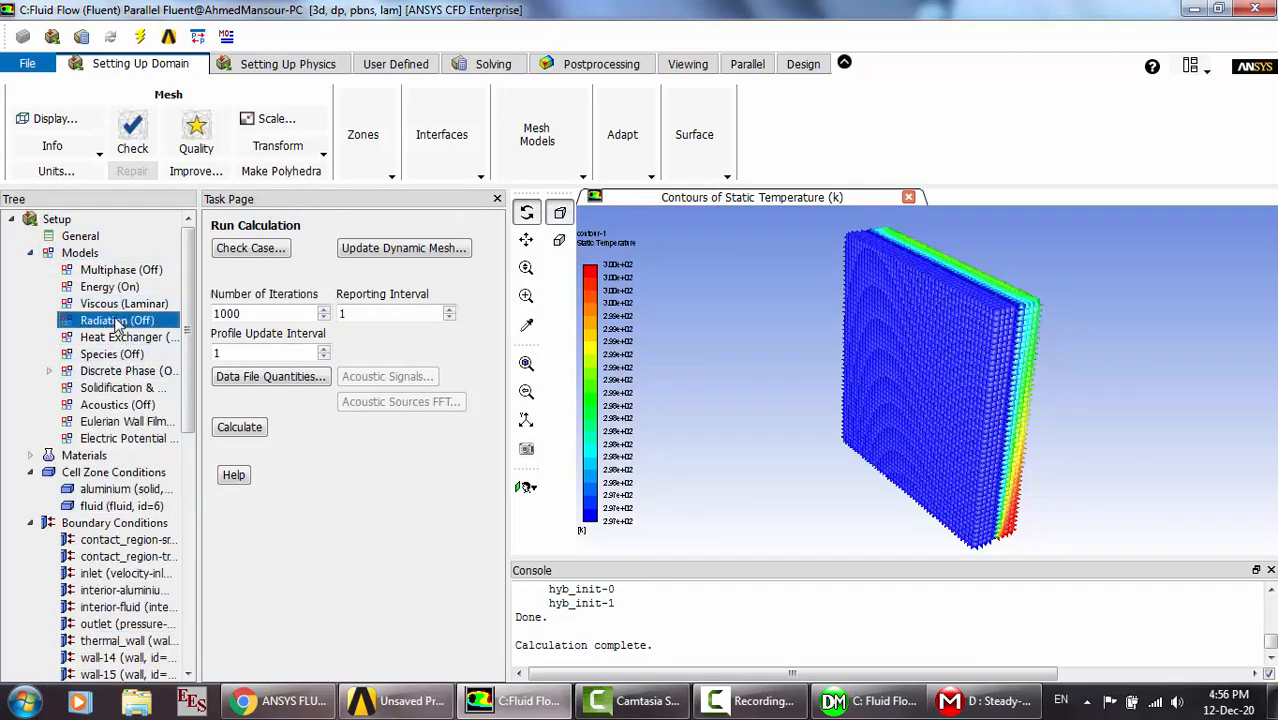
{"action": "double_click", "coordinate": [117, 321]}
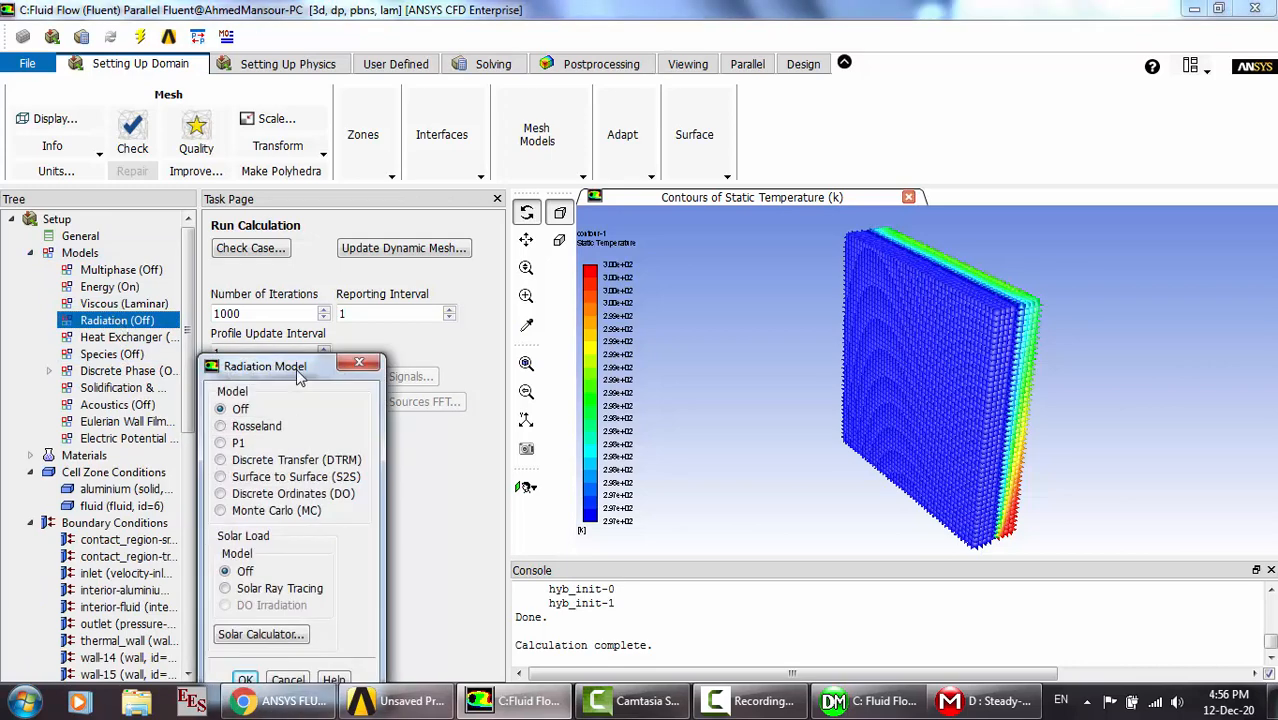
{"action": "left_click_drag", "start_coordinate": [298, 373], "coordinate": [375, 153]}
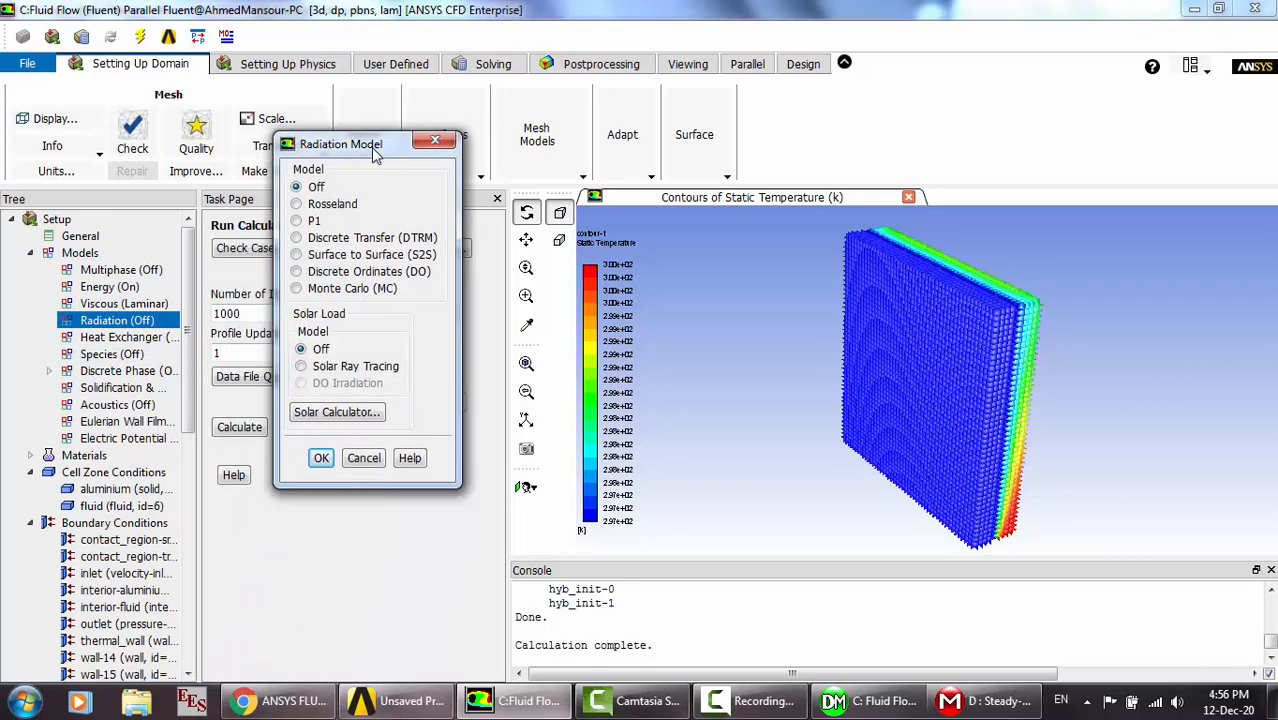
{"action": "left_click", "coordinate": [434, 143]}
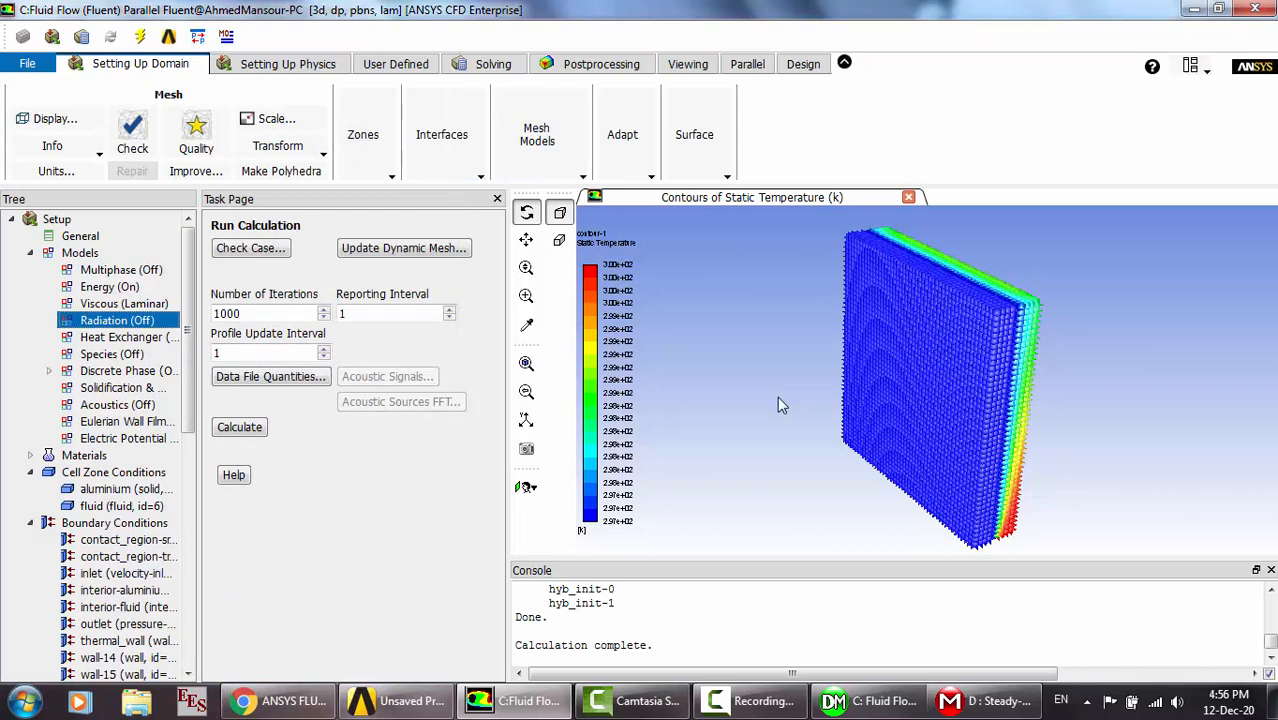